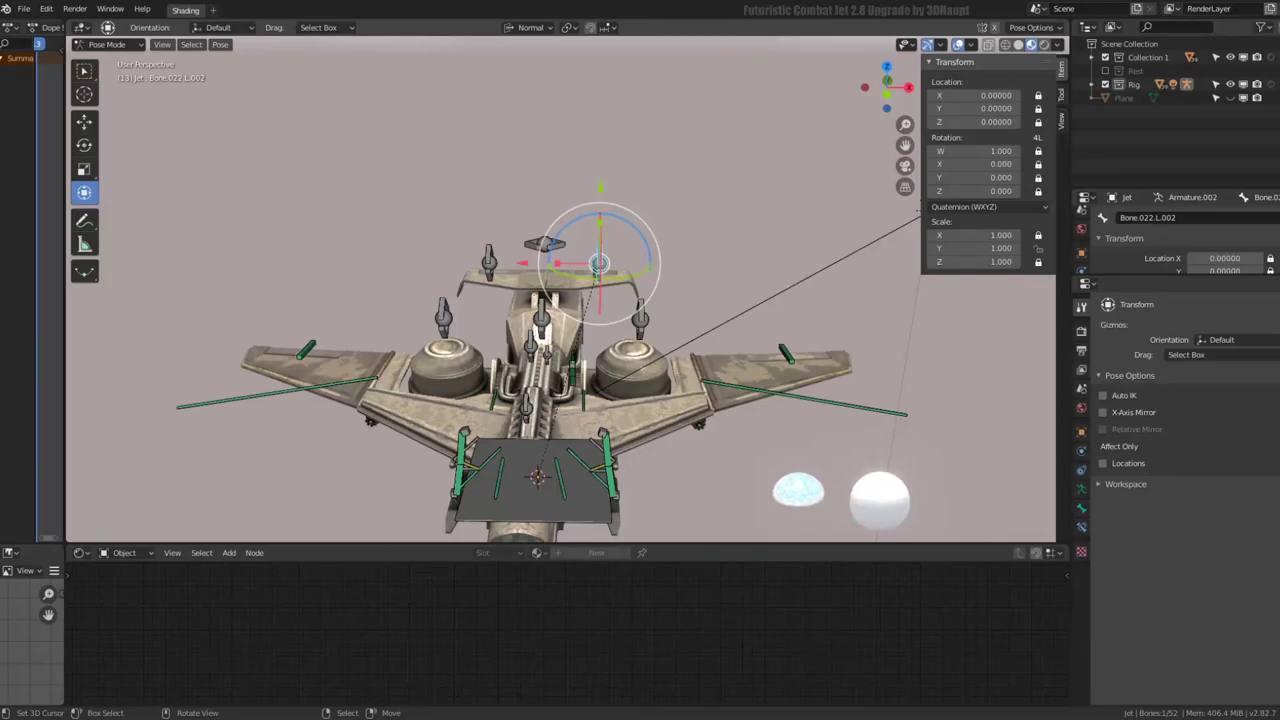
In Edit Mode, snap the 3D cursor to the right-wing bone Bone.001
middle_drag(718, 307, 680, 289)
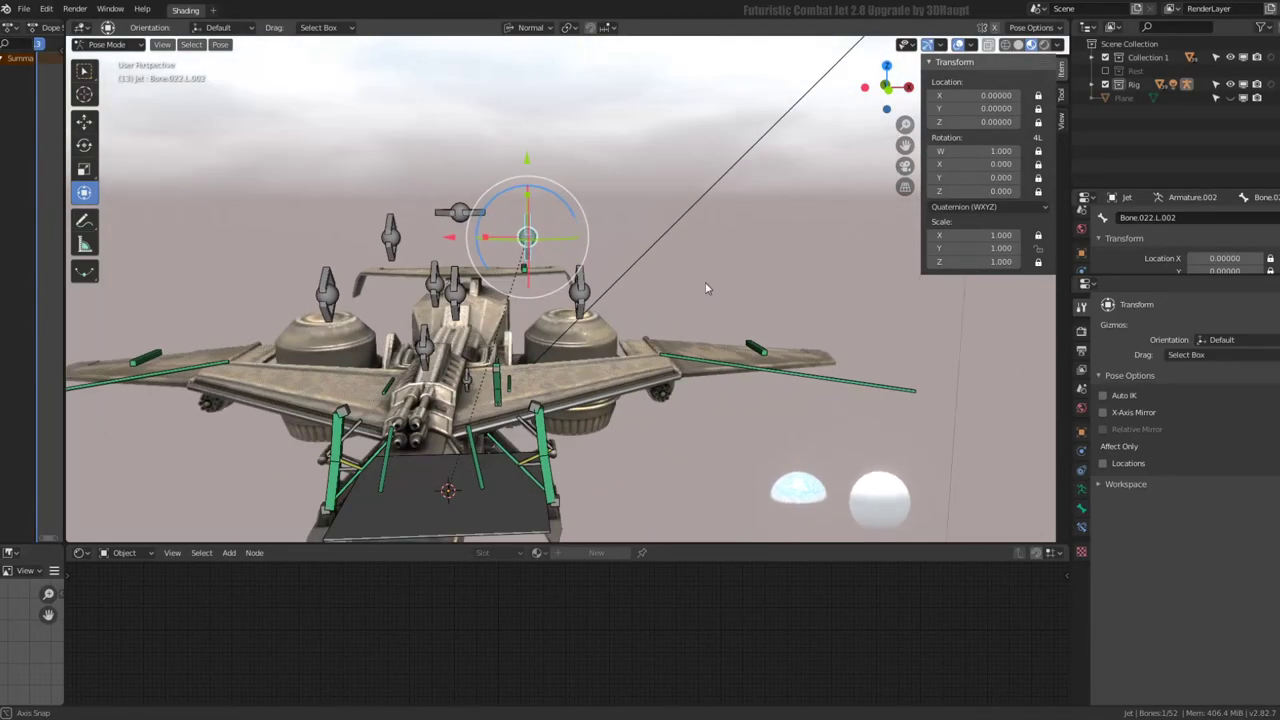
click(765, 397)
key(Tab)
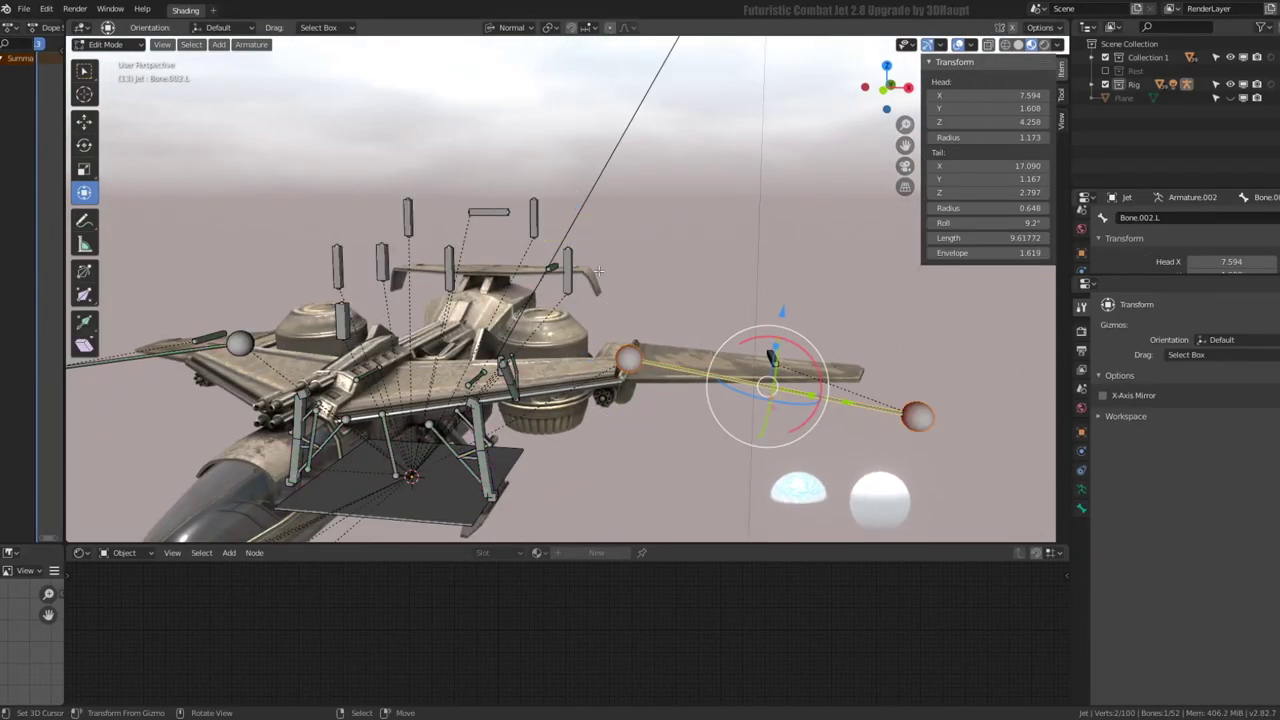
middle_drag(535, 228, 530, 222)
click(529, 218)
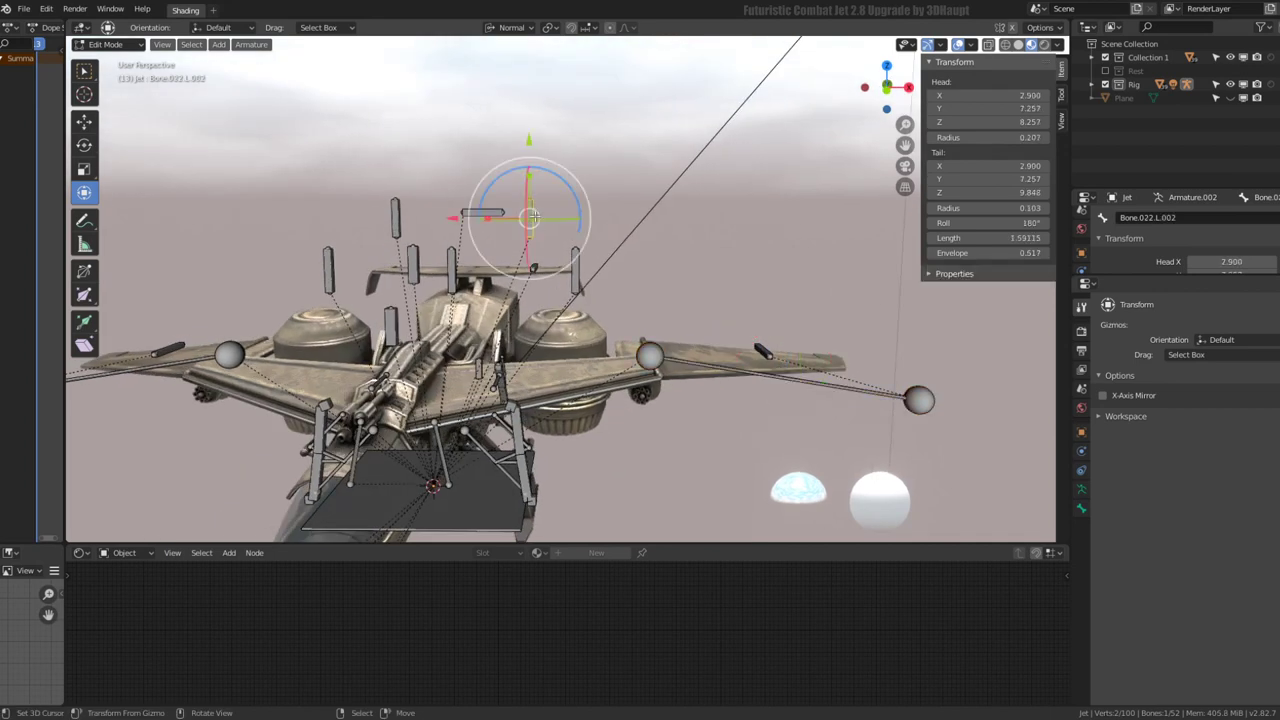
click(762, 349)
key(shift+s)
click(841, 383)
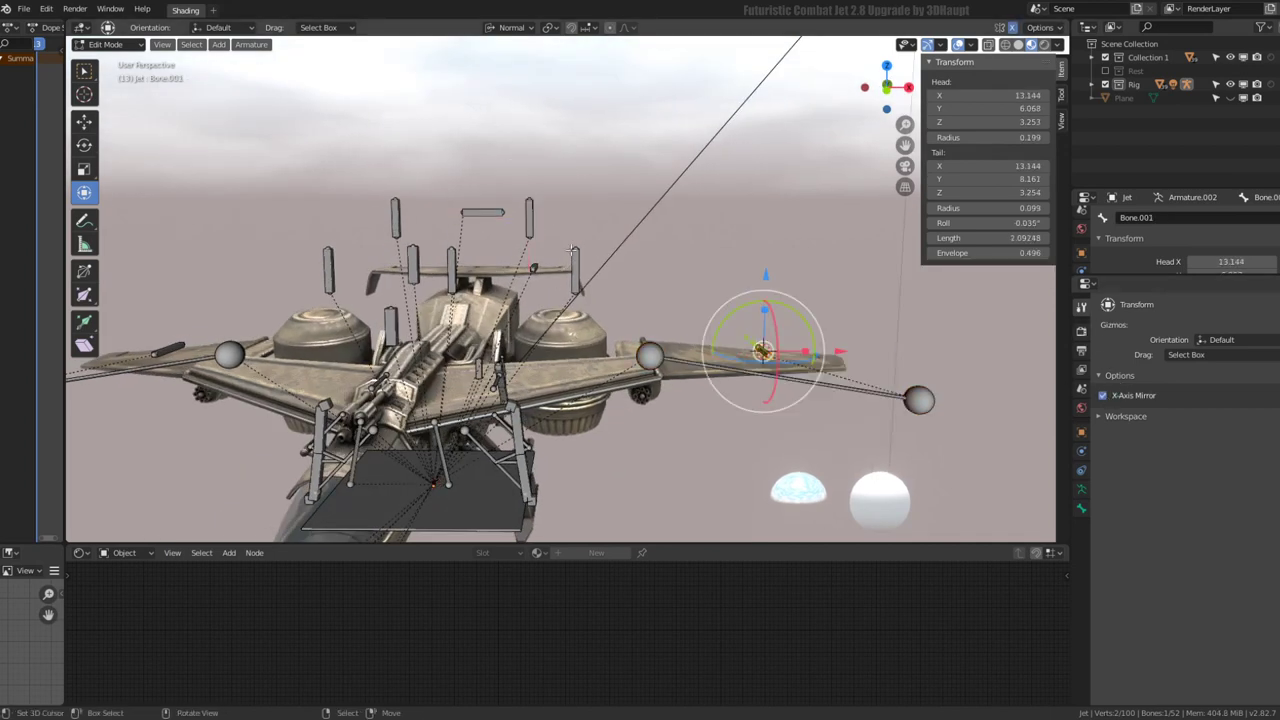
Snap the vertical control bone to the cursor and raise it above the wing
click(575, 272)
key(shift+s)
click(742, 225)
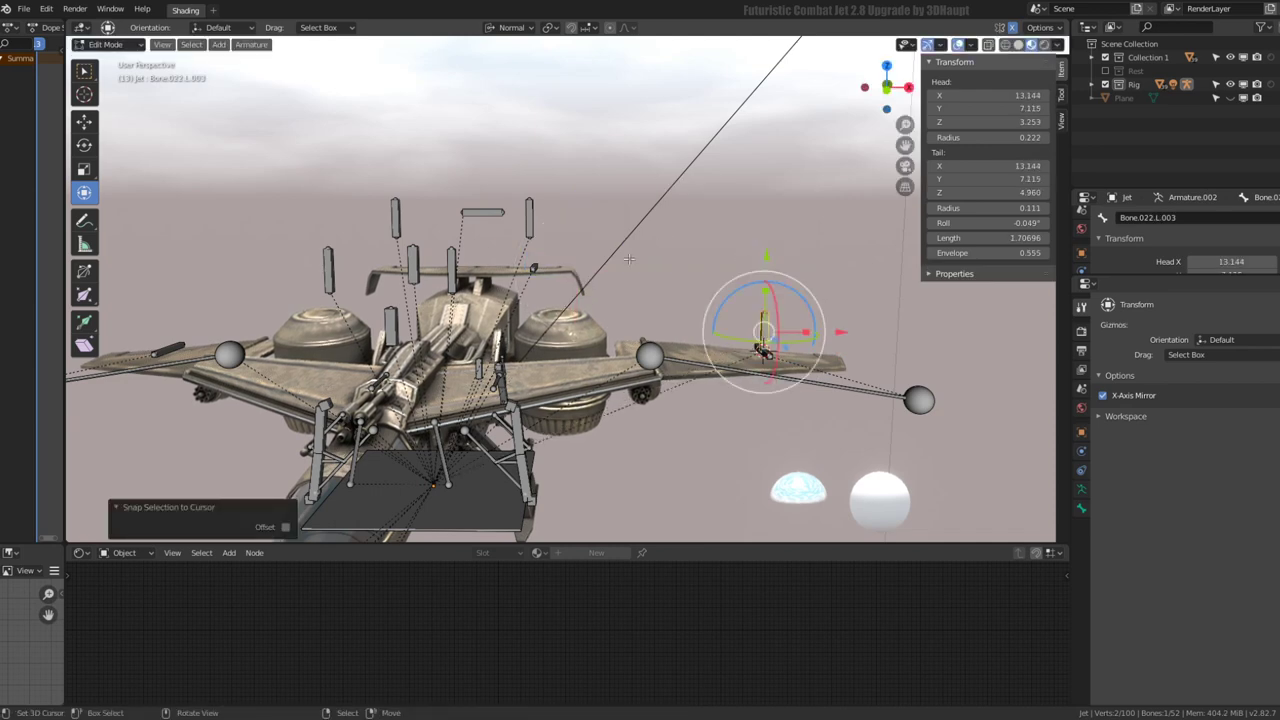
drag(772, 257, 769, 226)
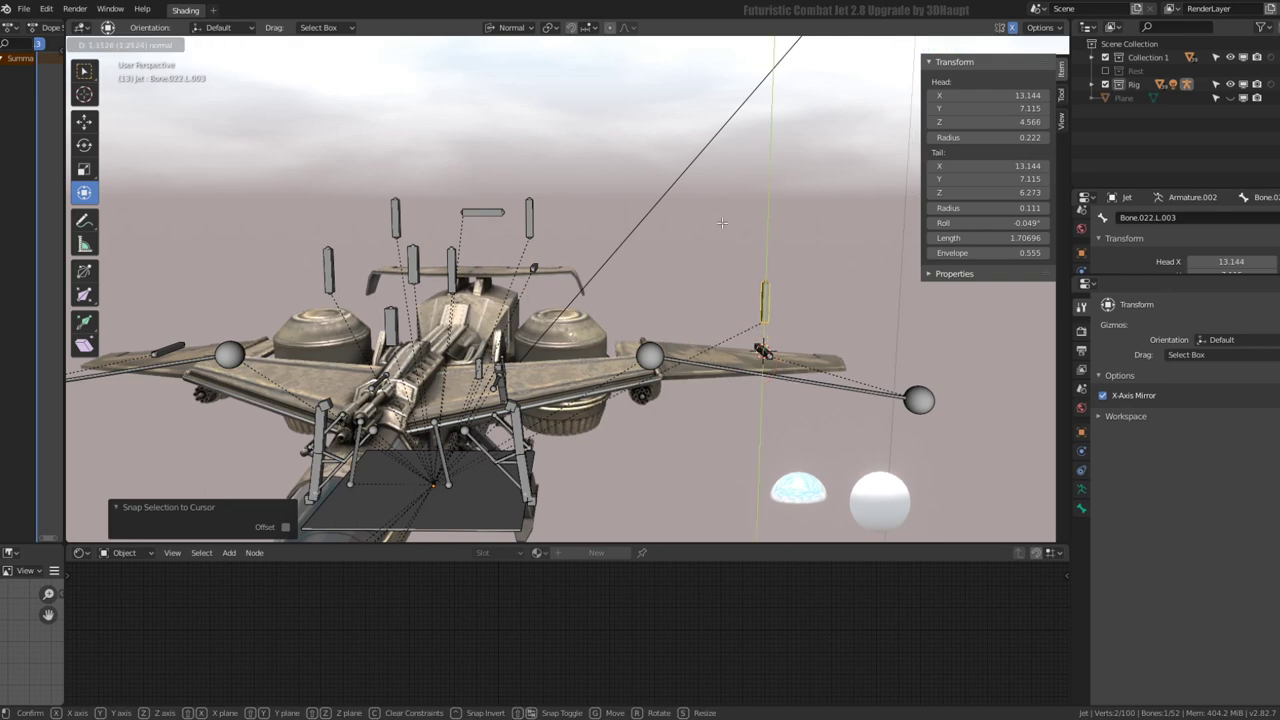
Rename the right-side control bone to Bone.022.L.001
click(322, 269)
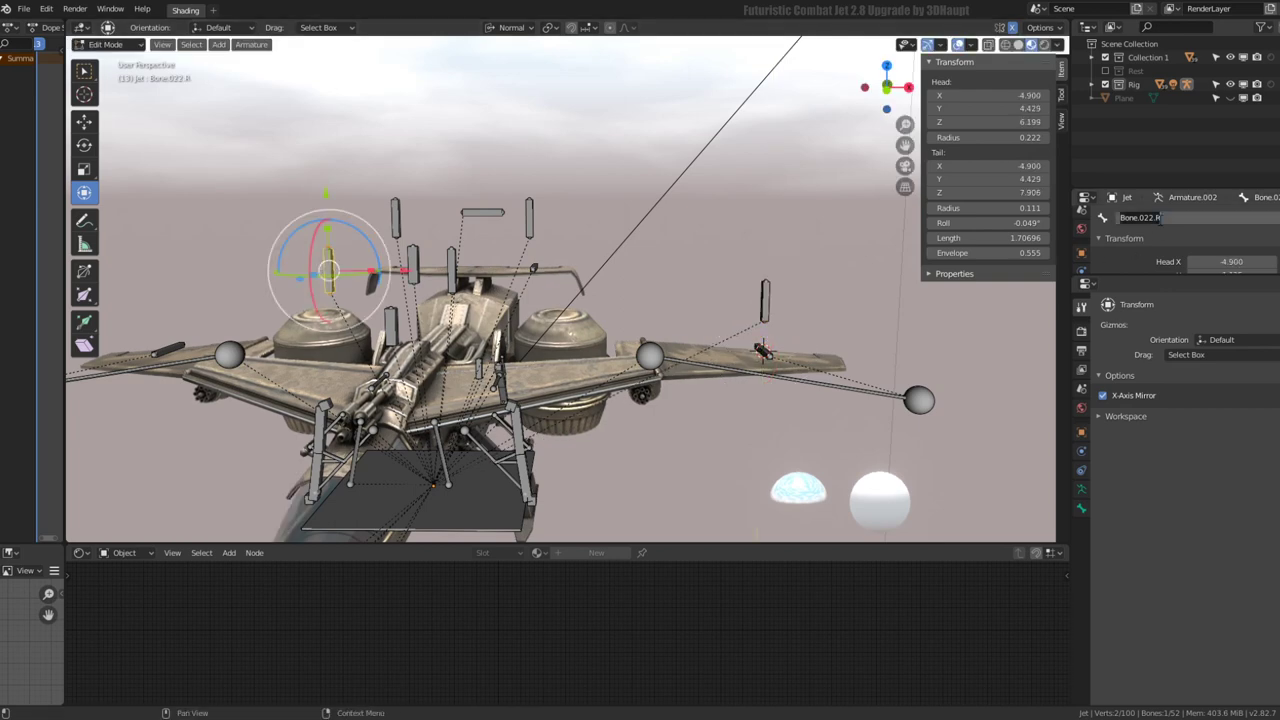
click(764, 300)
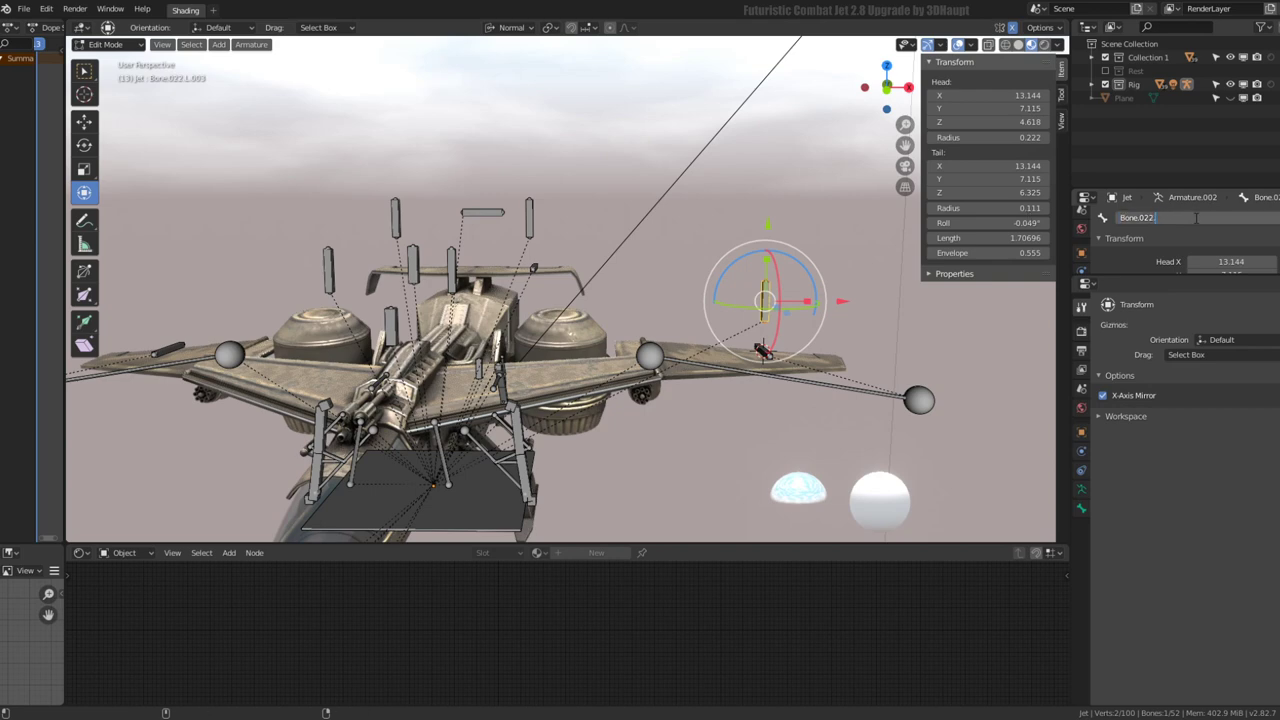
text(.L)
key(Return)
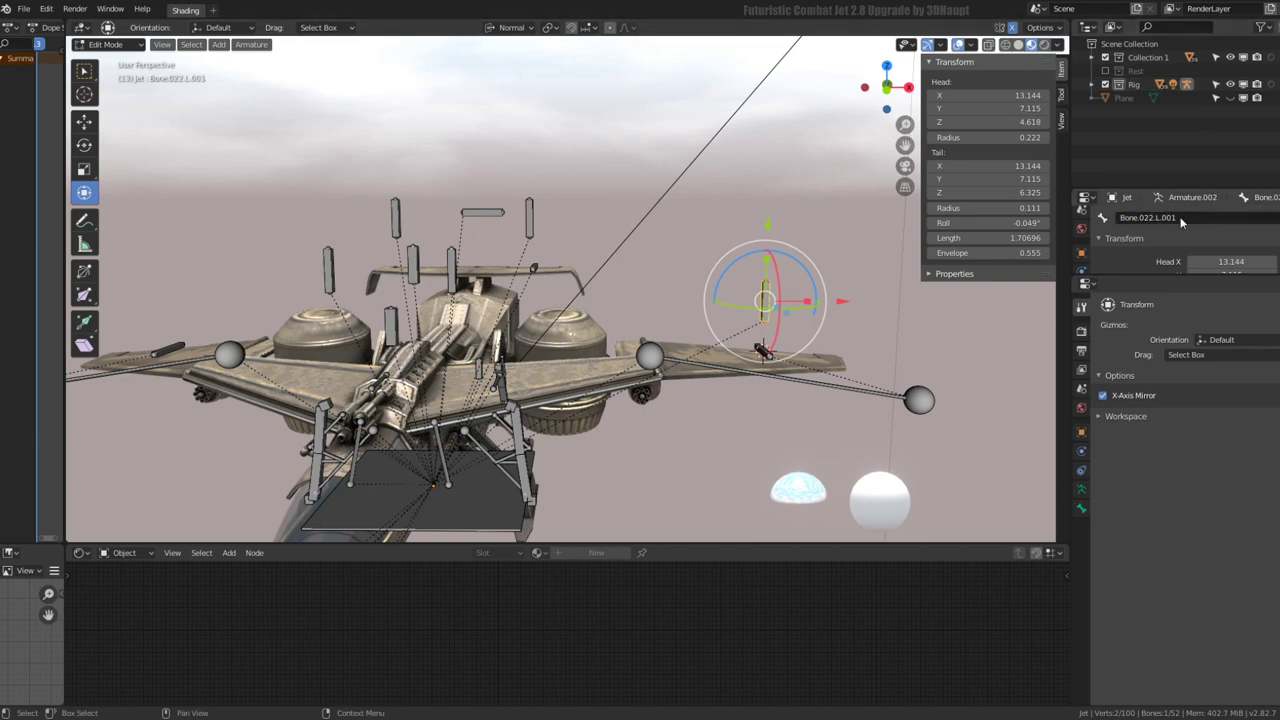
Confirm the Bone.022.L.001 name and select that control bone
key(Return)
middle_drag(640, 320, 700, 300)
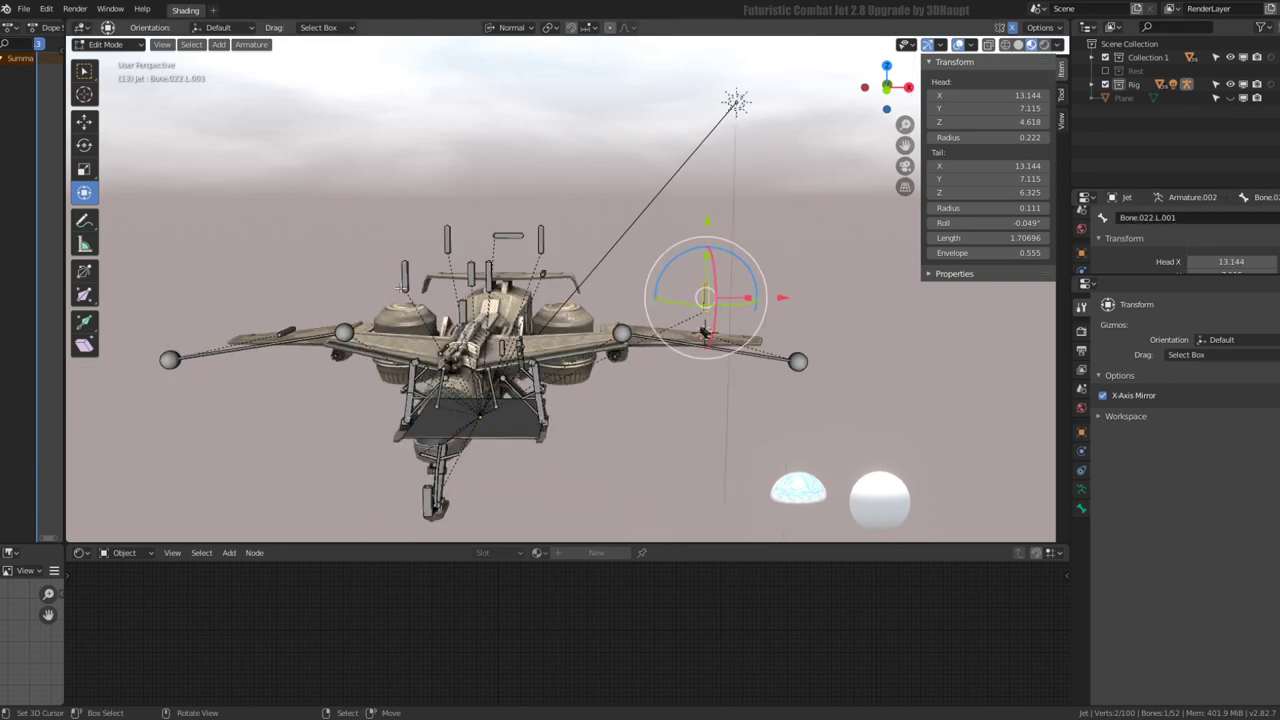
click(402, 276)
middle_drag(405, 277, 408, 273)
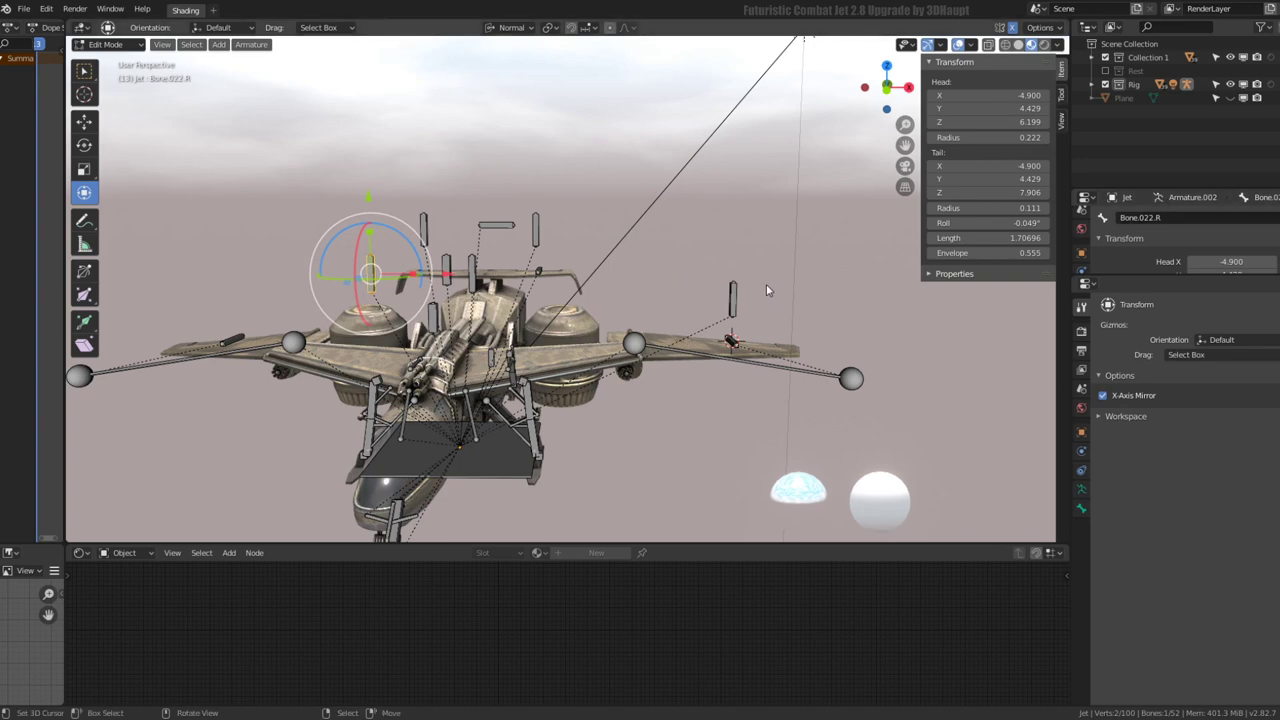
click(737, 296)
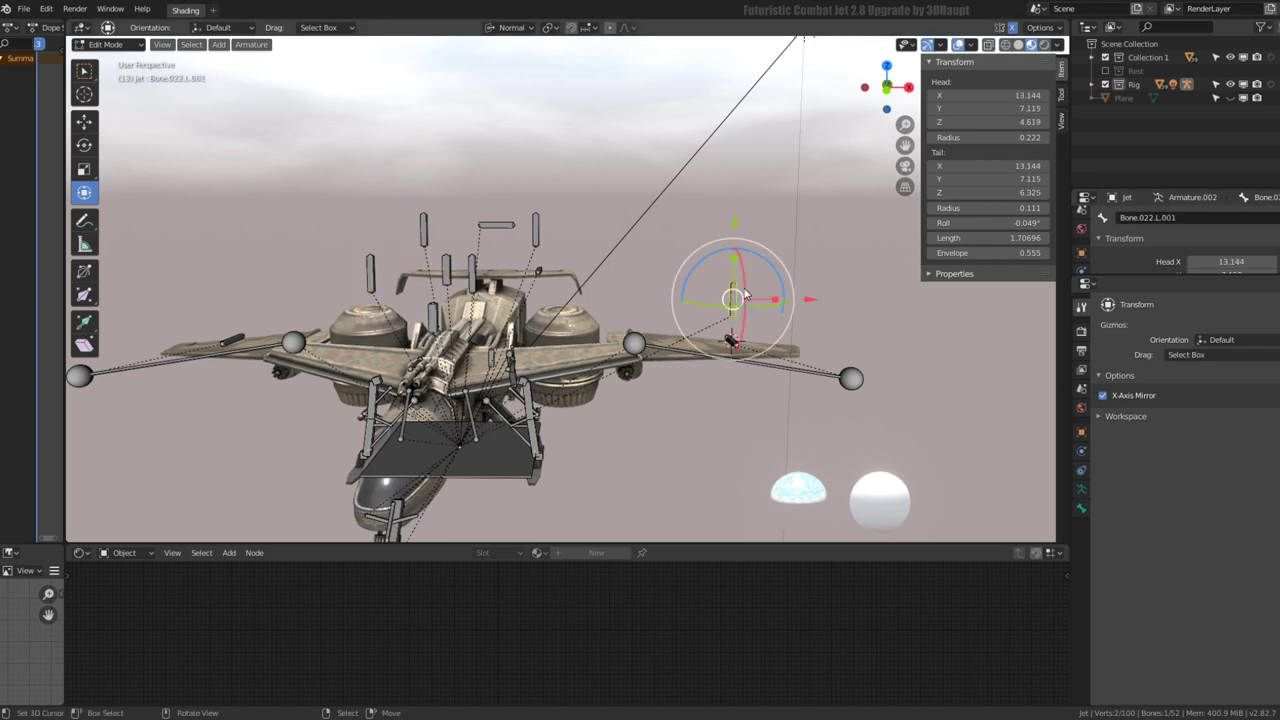
key(g)
click(661, 224)
Snap Bone.022.L.001 to the cursor and lower it onto the hinge at head Z 3.253
mouse_move(557, 234)
middle_down()
mouse_move(522, 323)
mouse_move(681, 343)
middle_up()
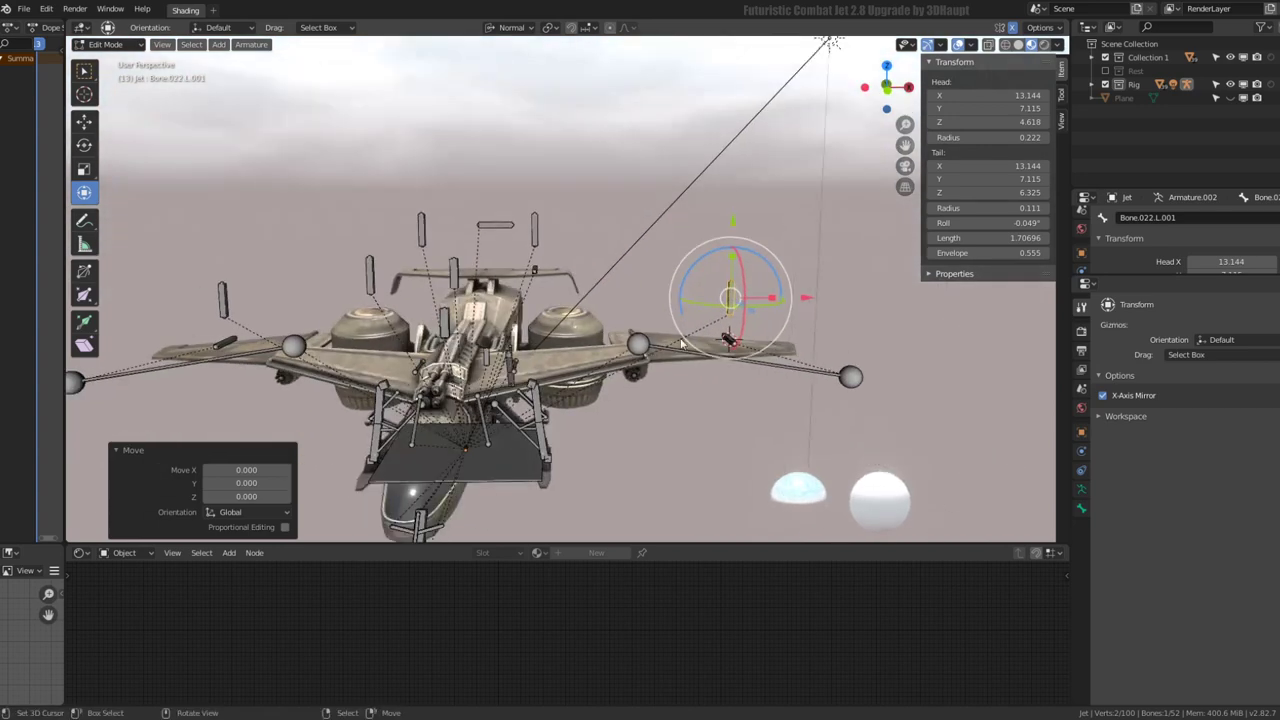
key(shift+s)
click(785, 290)
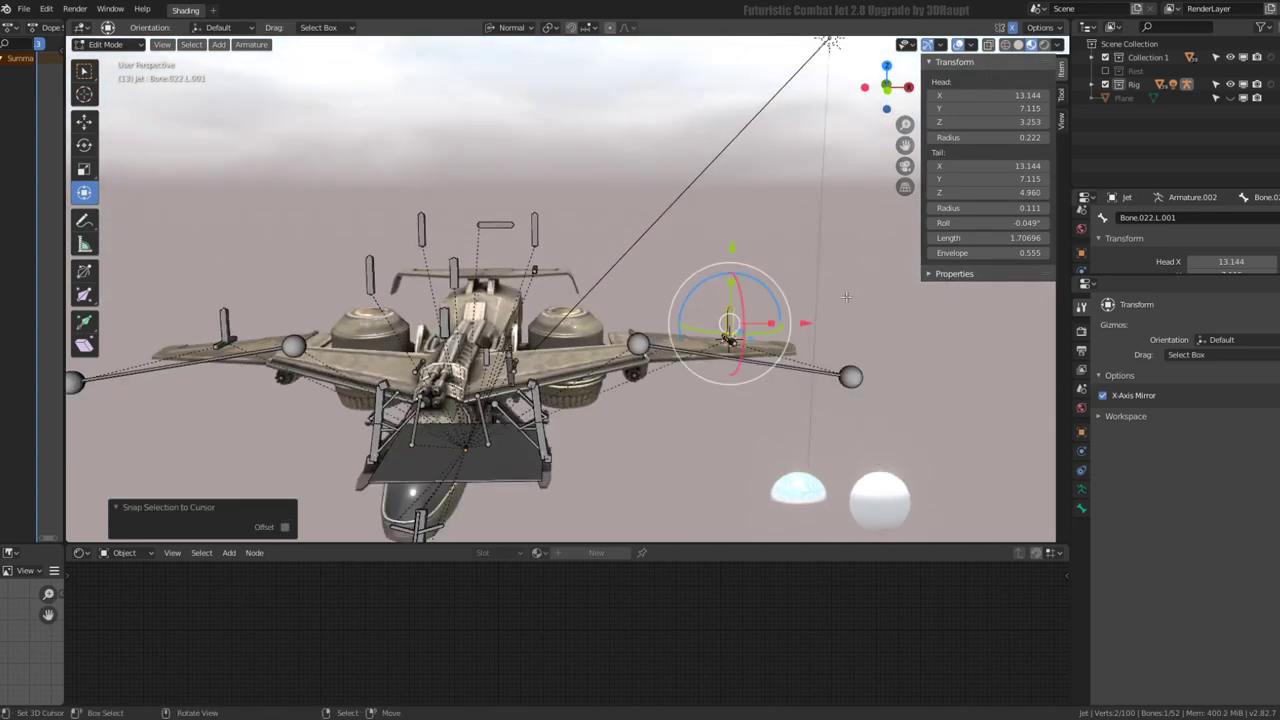
key(g)
click(721, 289)
mouse_move(721, 289)
middle_down()
mouse_move(647, 287)
mouse_move(727, 318)
middle_up()
key(ctrl+Tab)
key(ctrl+Tab)
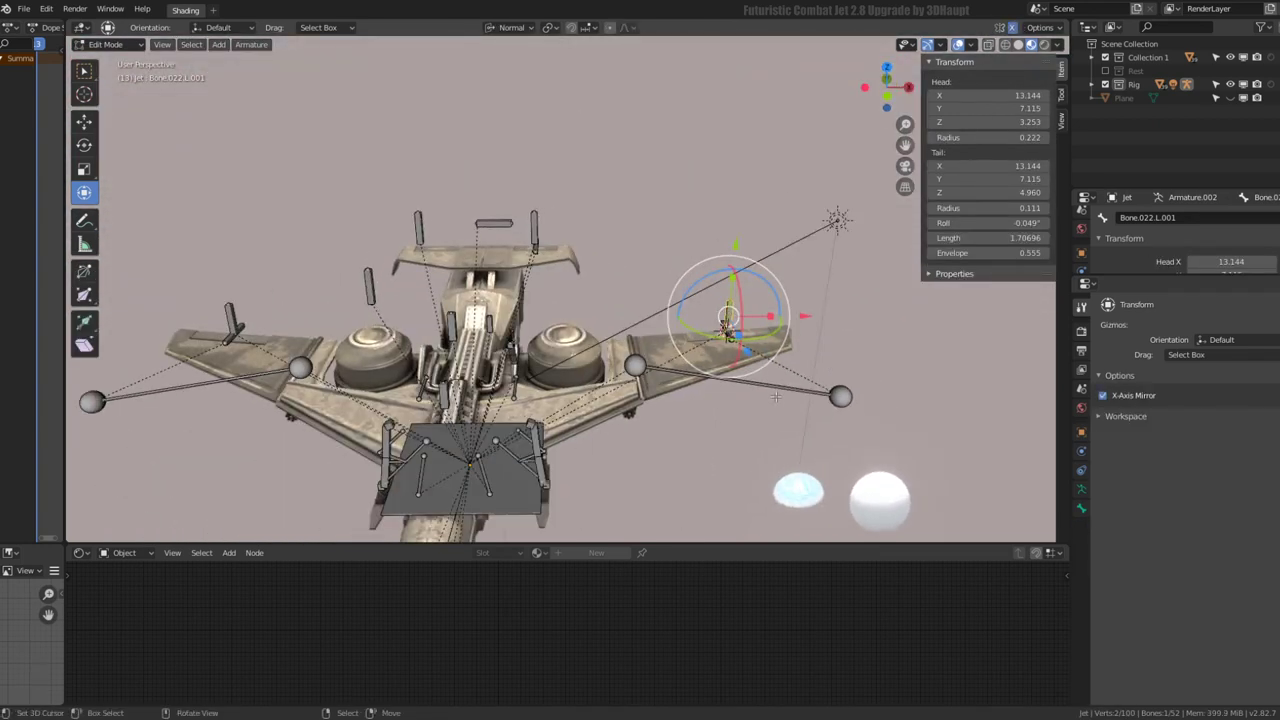
Parent the right-wing bones to flap bone Bone.002.L with Keep Offset
shift+click(759, 381)
key(ctrl+p)
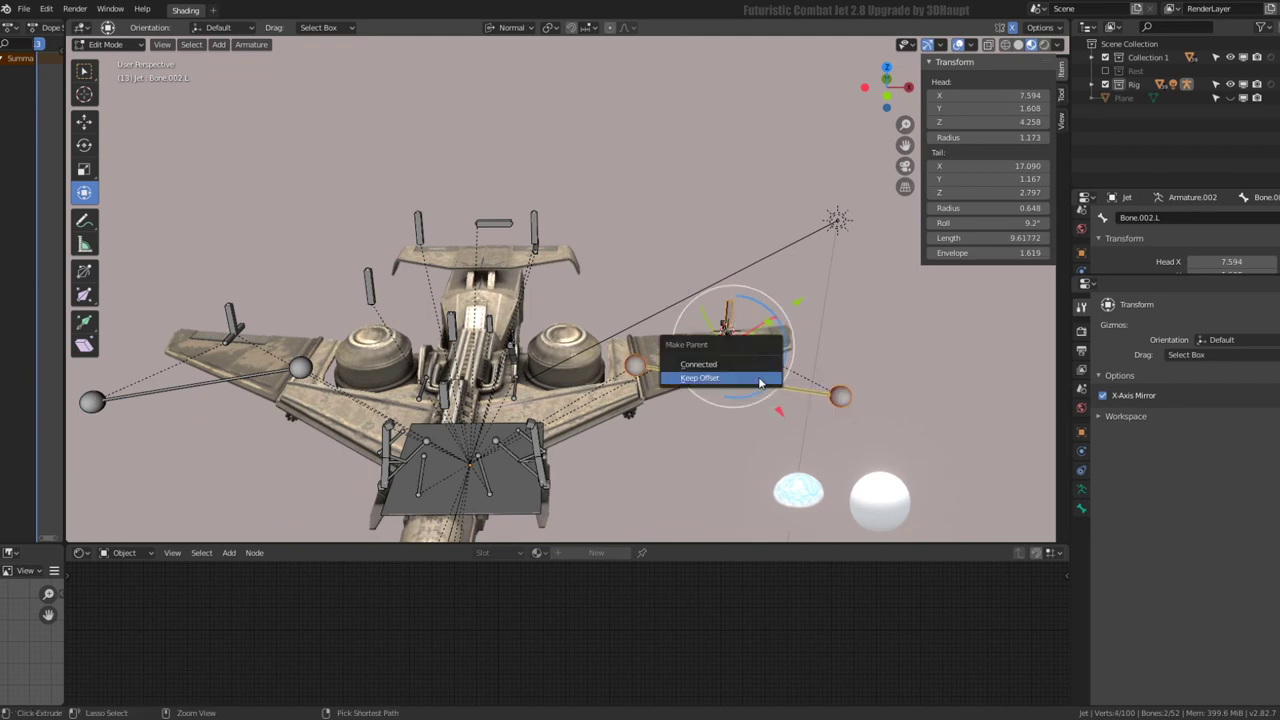
click(759, 381)
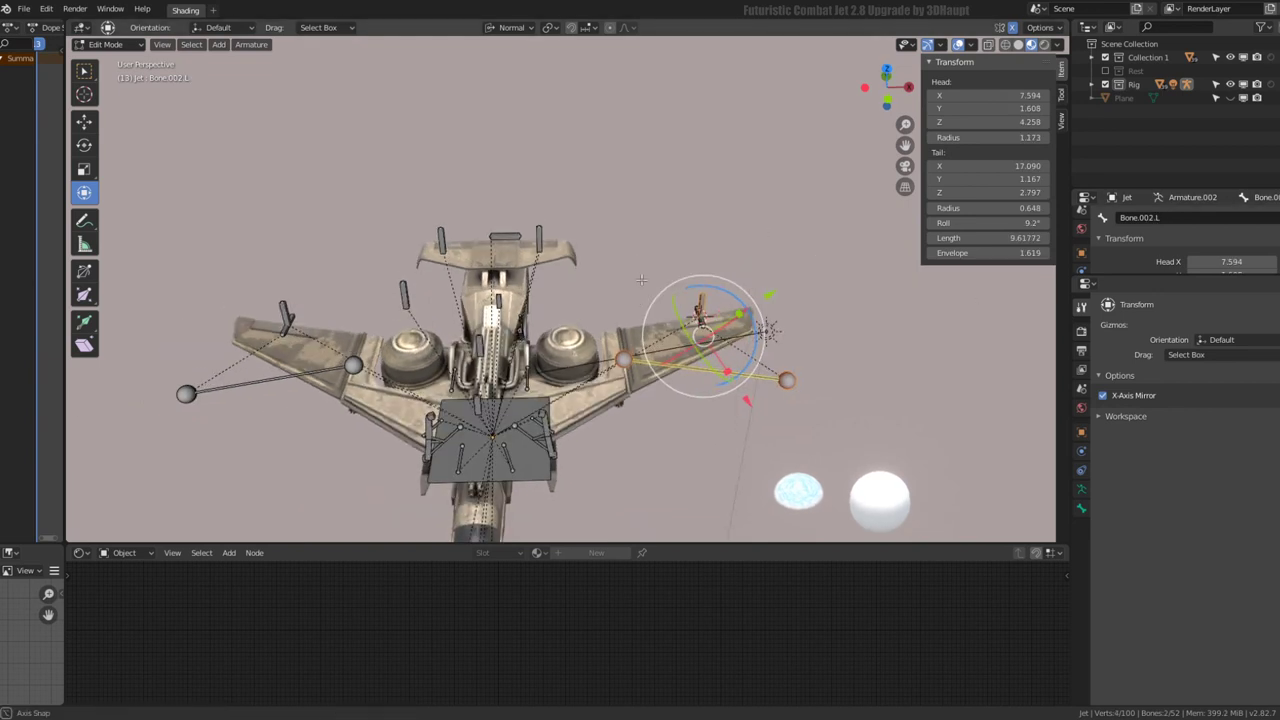
mouse_move(743, 266)
middle_down()
mouse_move(727, 213)
mouse_move(1217, 287)
middle_up()
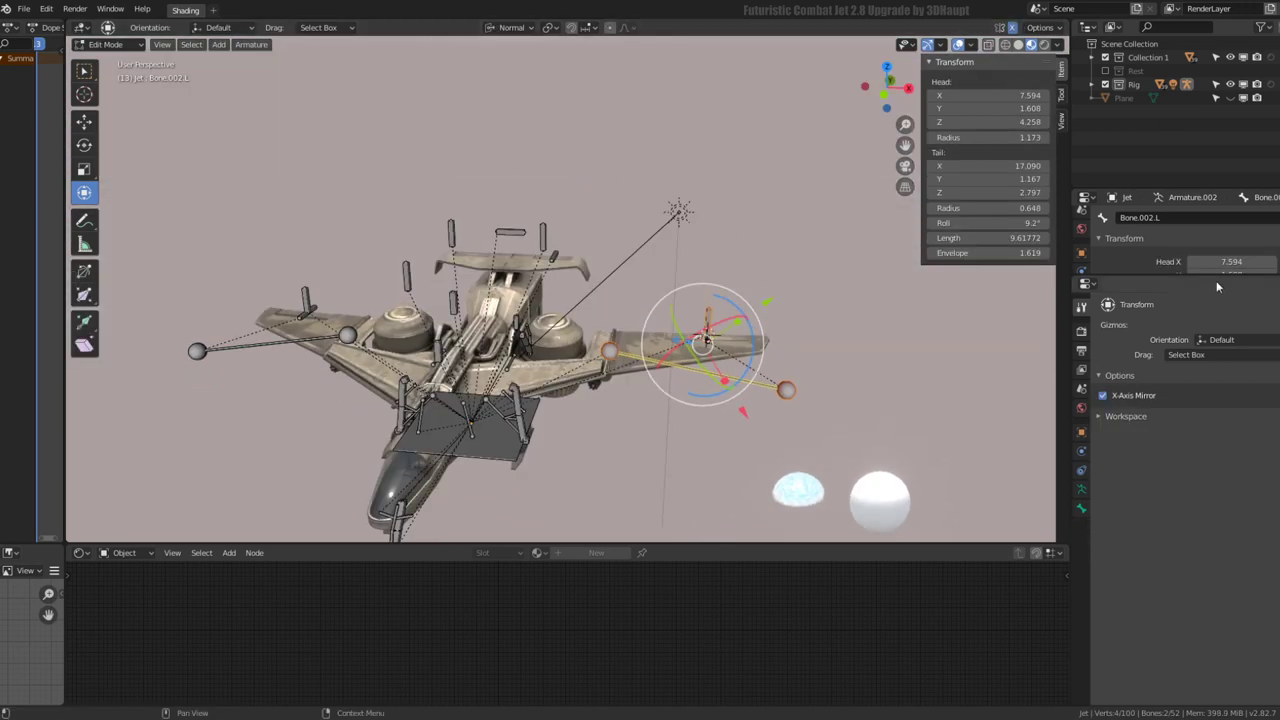
click(704, 331)
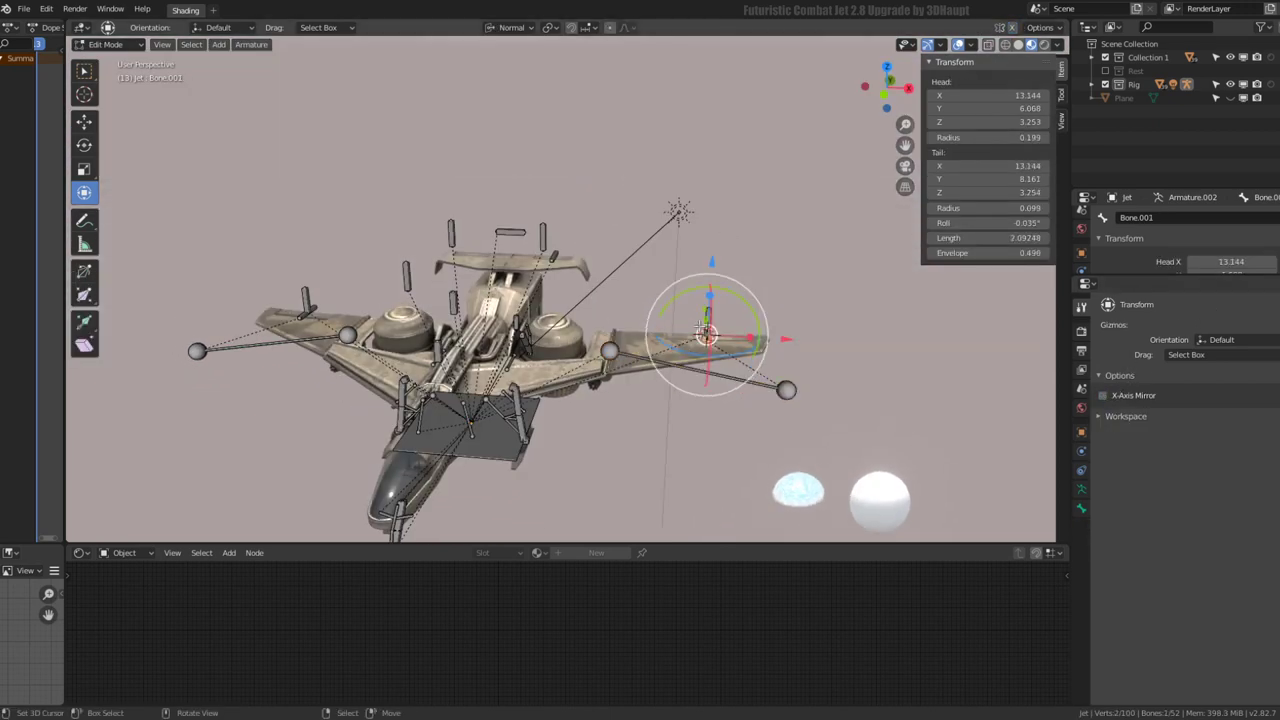
shift+click(728, 378)
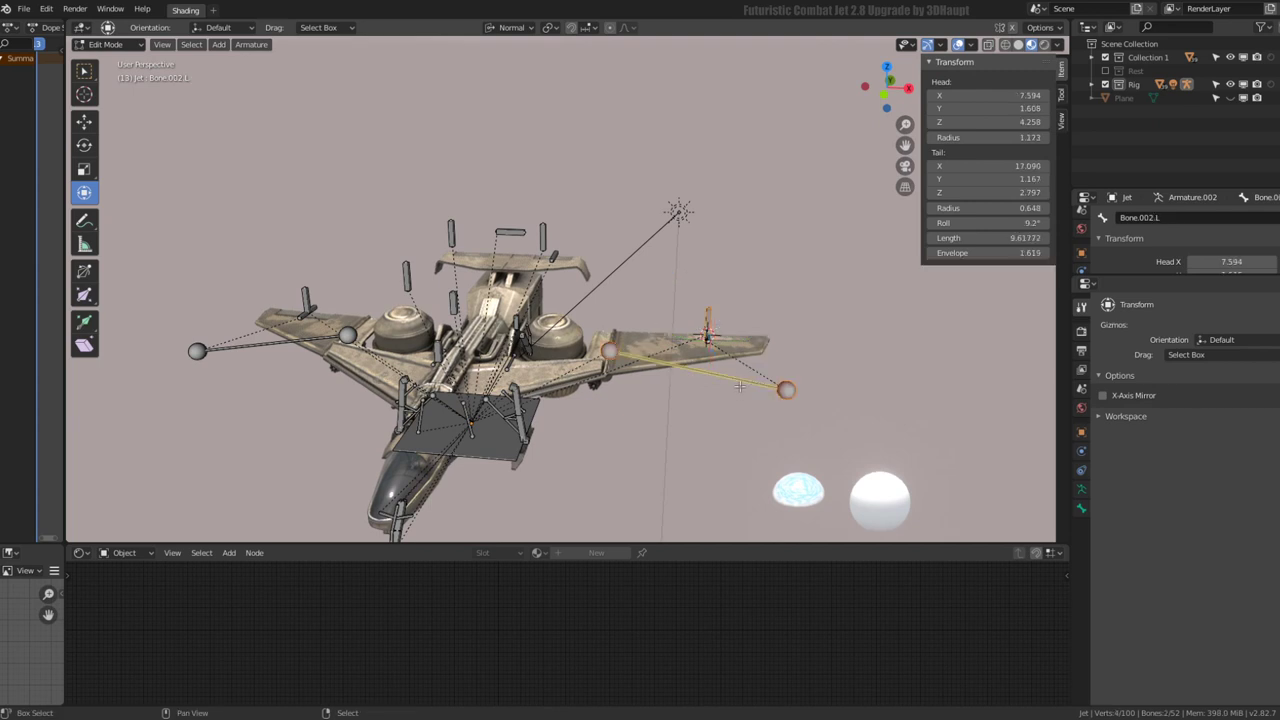
key(ctrl+p)
click(733, 379)
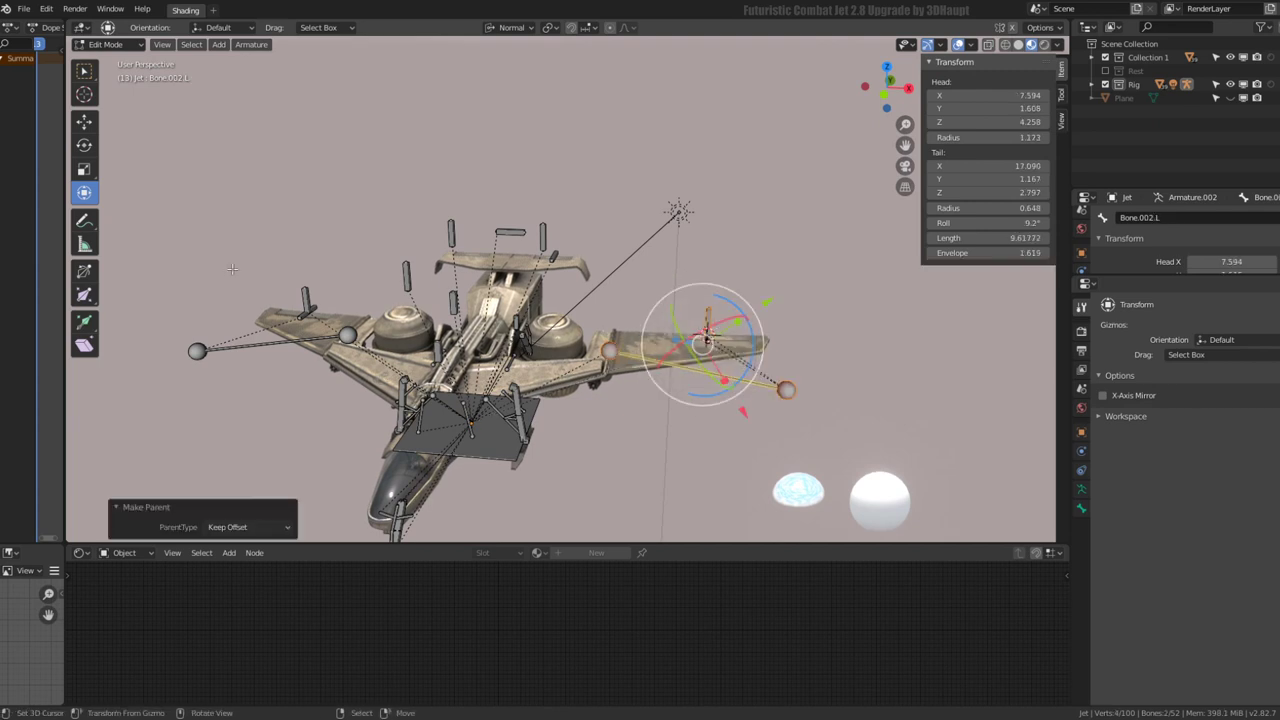
Parent the left-wing bones, including Bone.002.L.001, together with Keep Offset
click(274, 346)
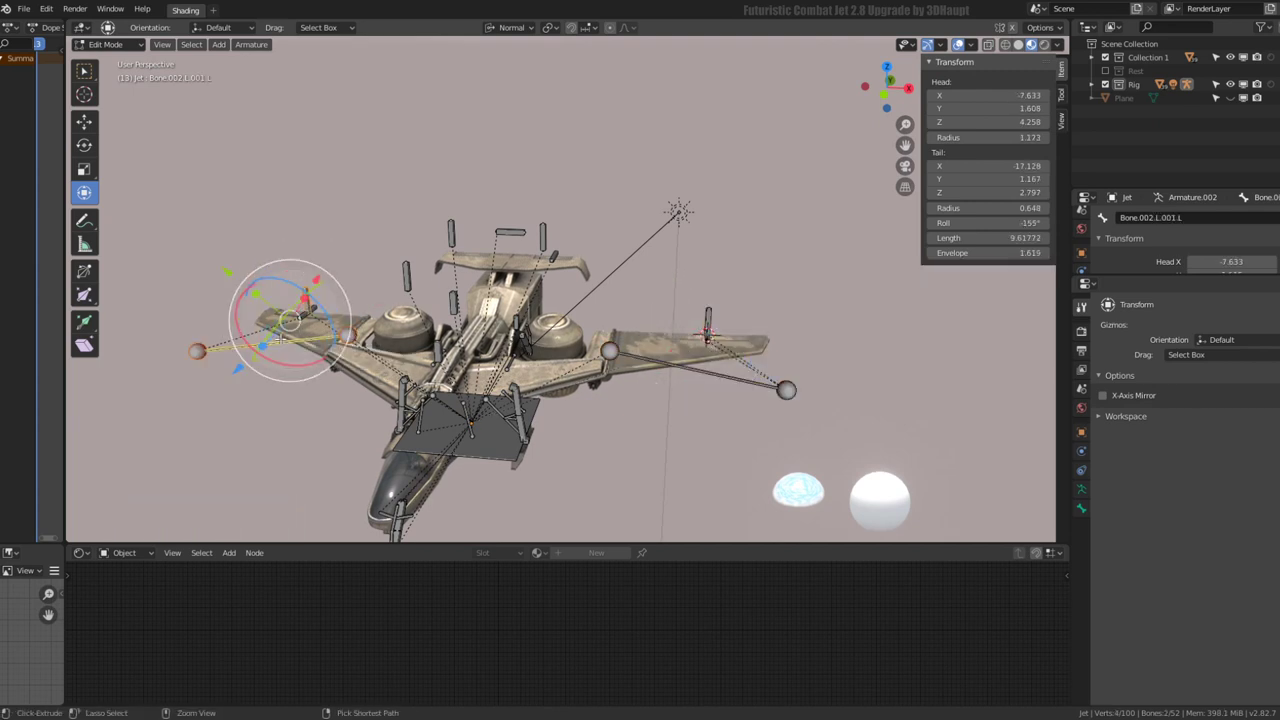
key(p)
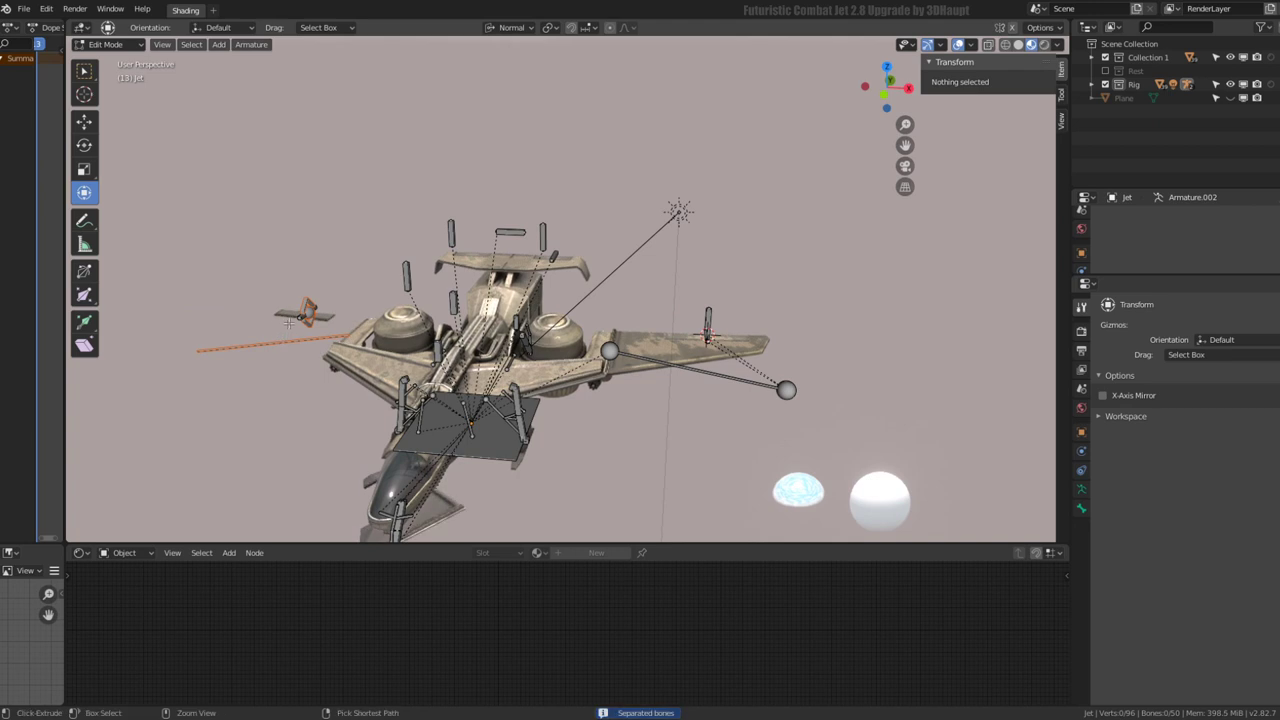
click(288, 321)
shift+click(268, 342)
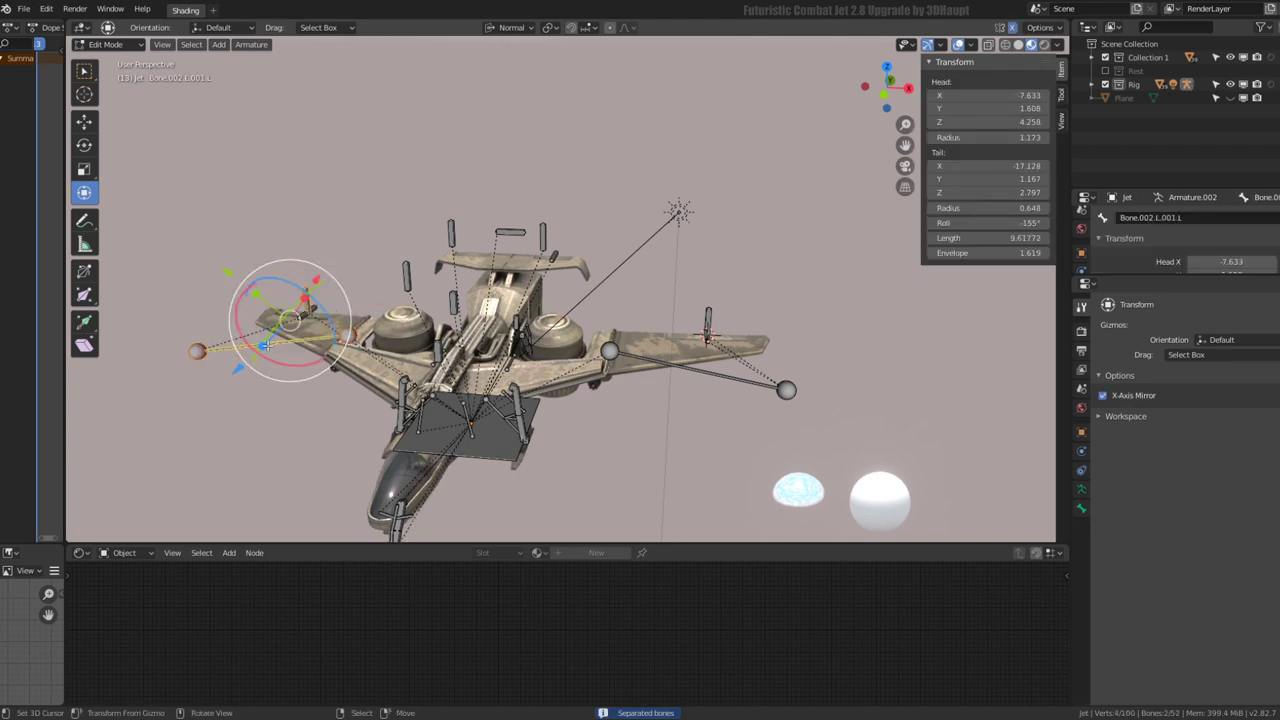
key(ctrl+p)
click(268, 342)
key(p)
key(Escape)
key(ctrl+p)
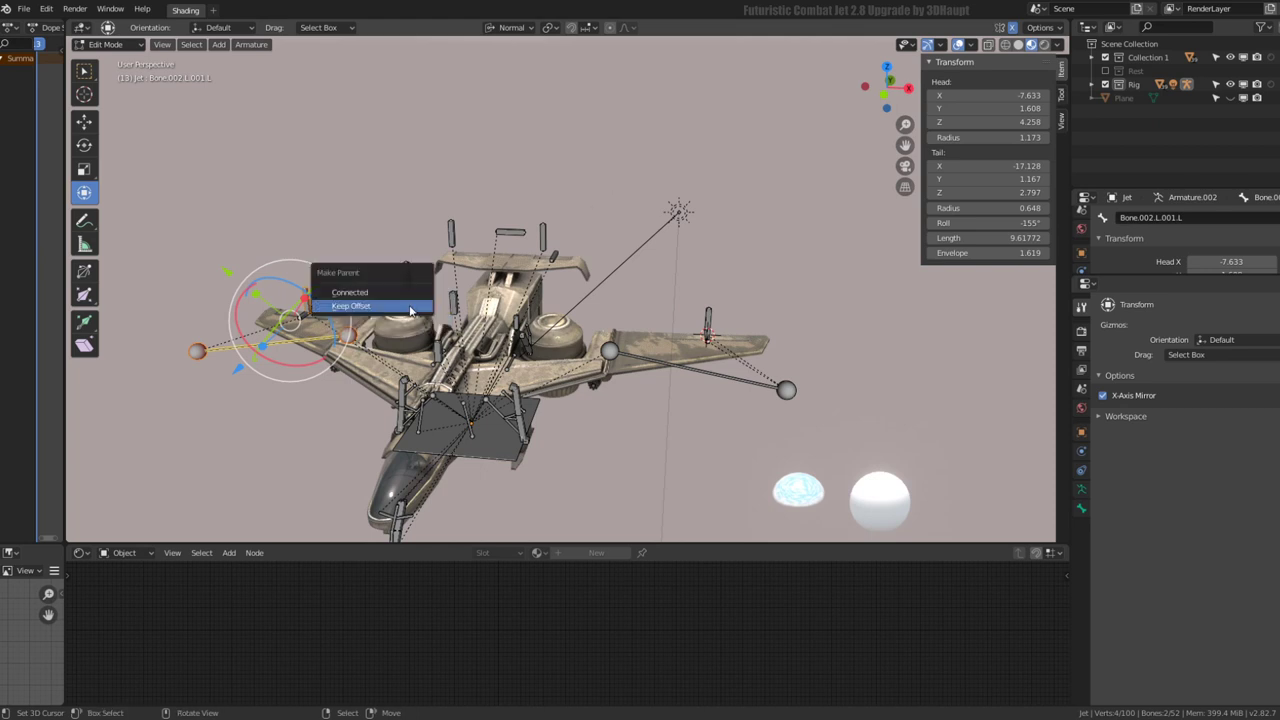
click(410, 306)
With X-Axis Mirror off, parent Bone.022.L.001 to Bone.002.L keeping offset, then re-enable mirror
middle_drag(480, 316, 675, 286)
click(710, 318)
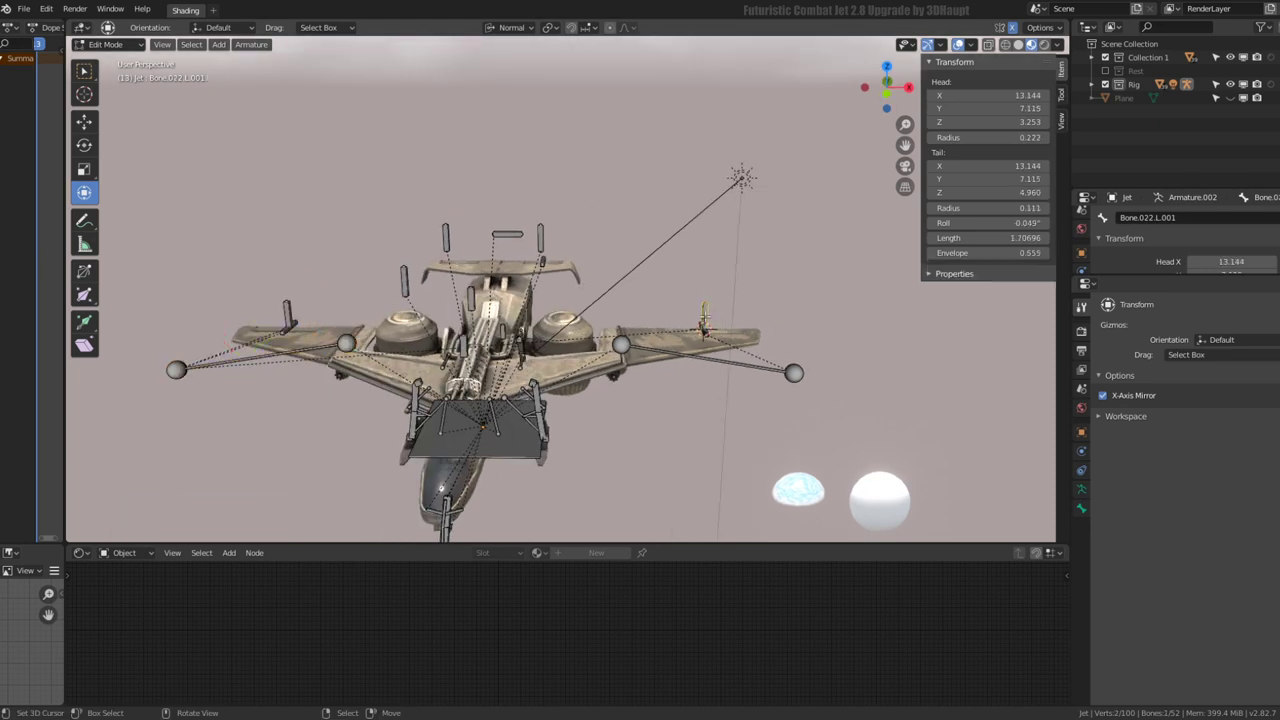
click(1103, 396)
shift+click(738, 360)
key(ctrl+p)
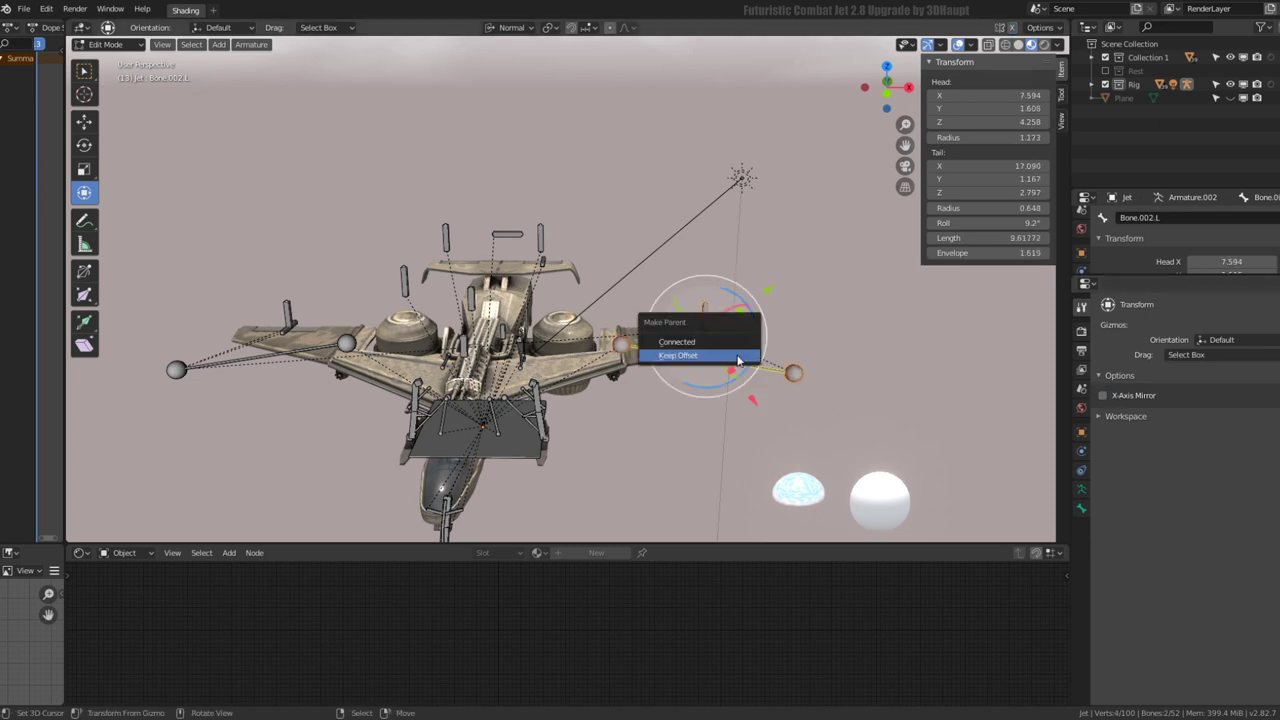
click(738, 356)
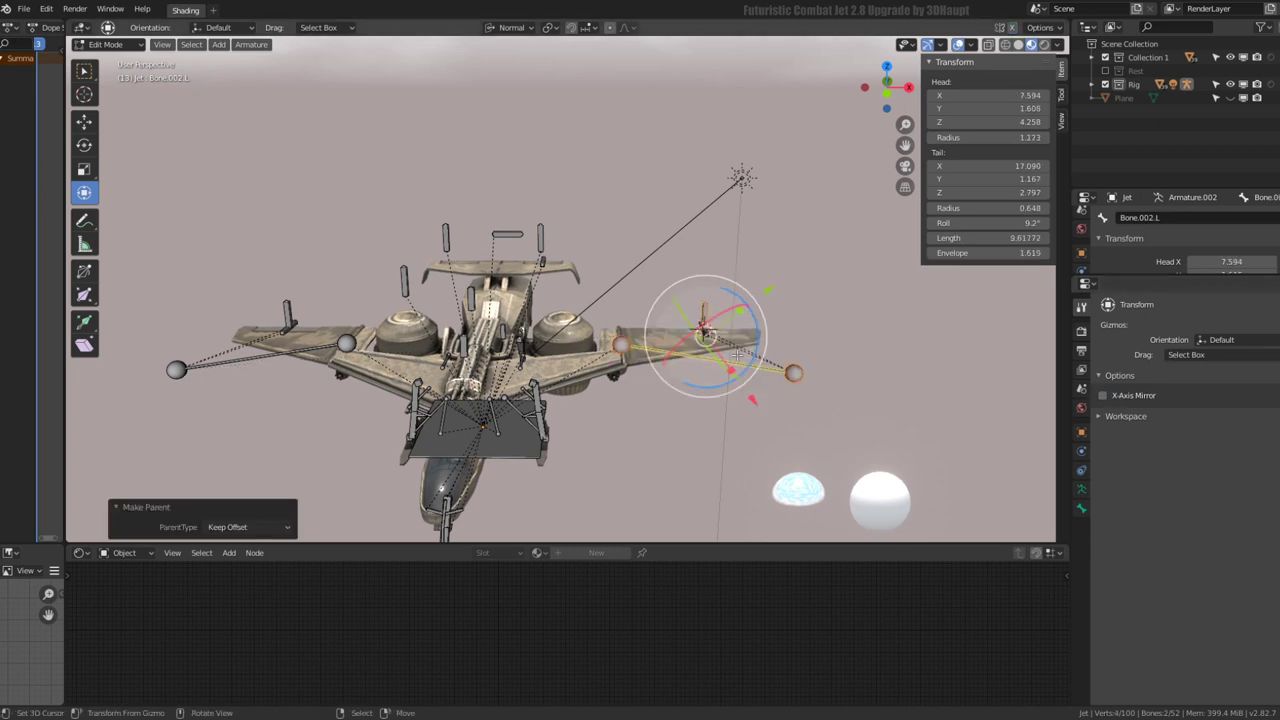
click(1102, 396)
click(706, 310)
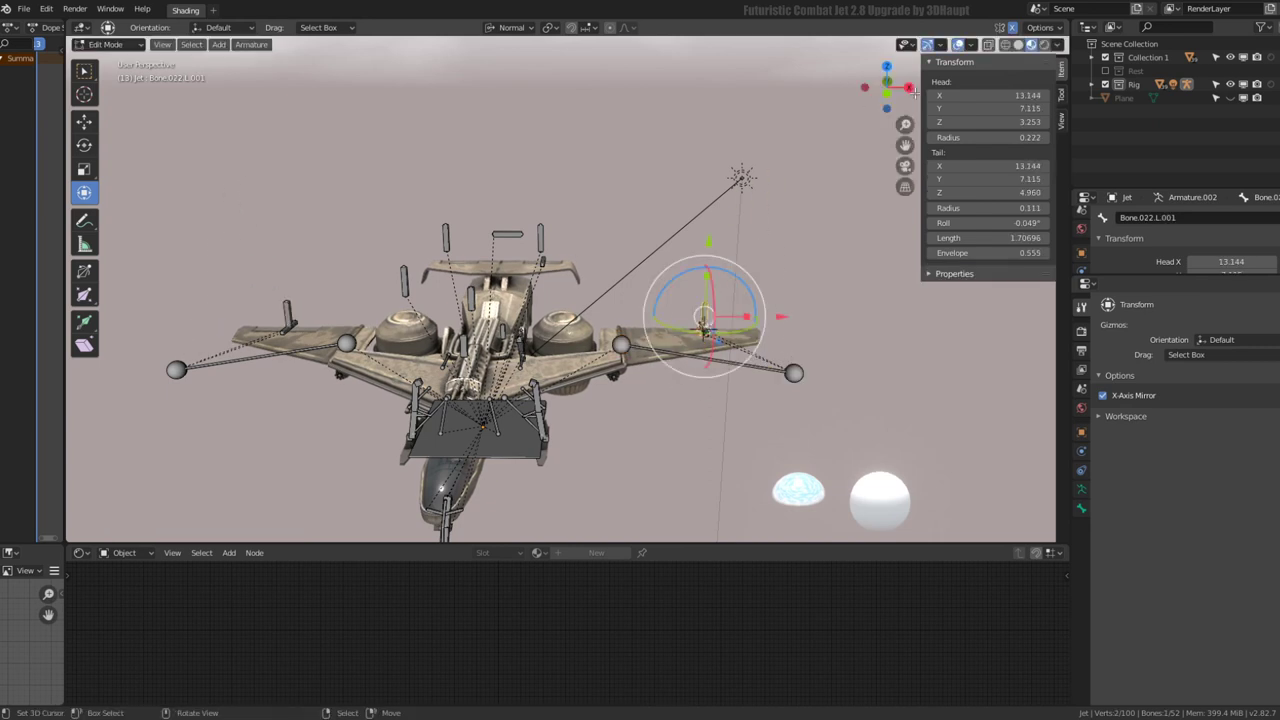
Switch the armature to Pose Mode and try posing the control bone
click(108, 45)
click(115, 93)
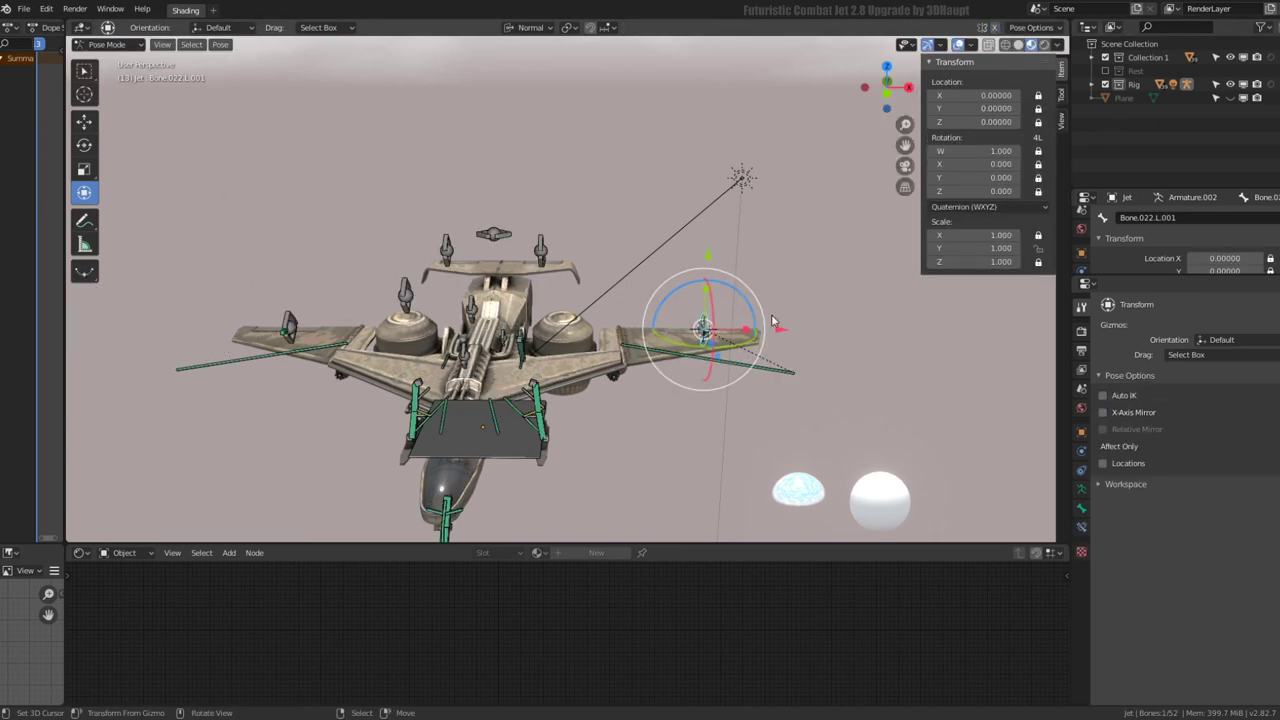
scroll(770, 322, up, 2)
scroll(790, 340, up, 2)
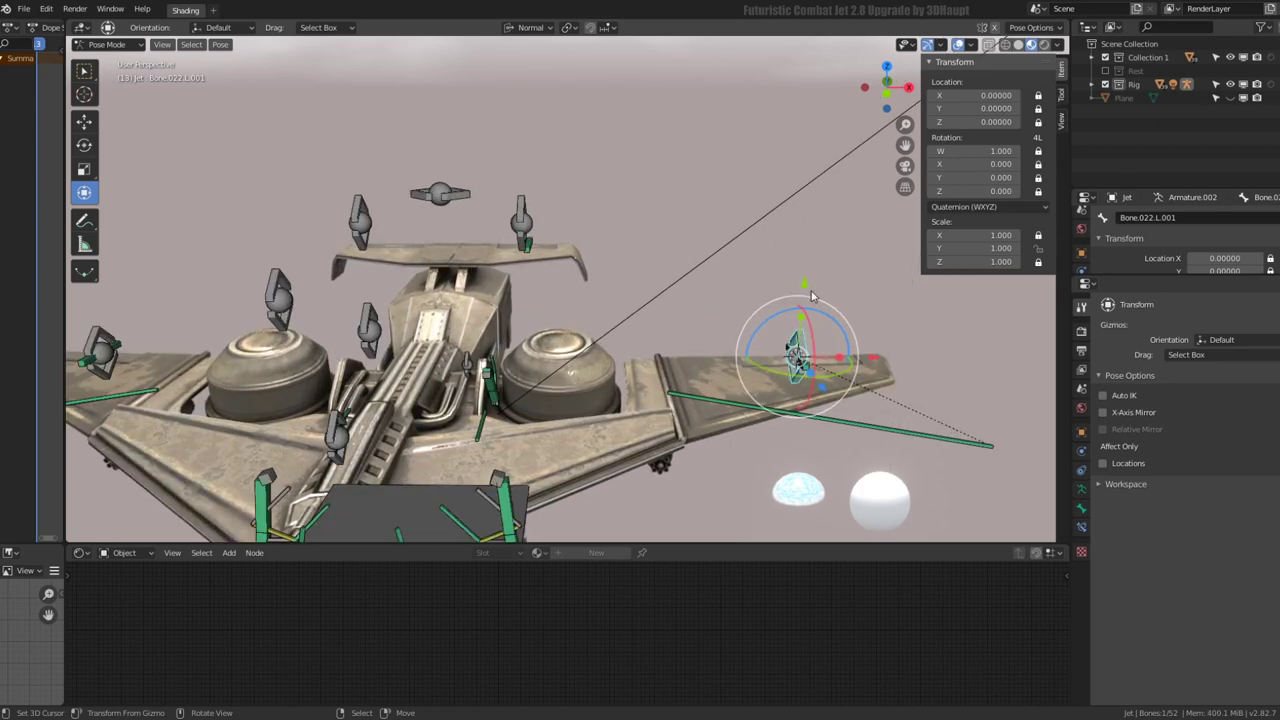
drag(804, 322, 810, 270)
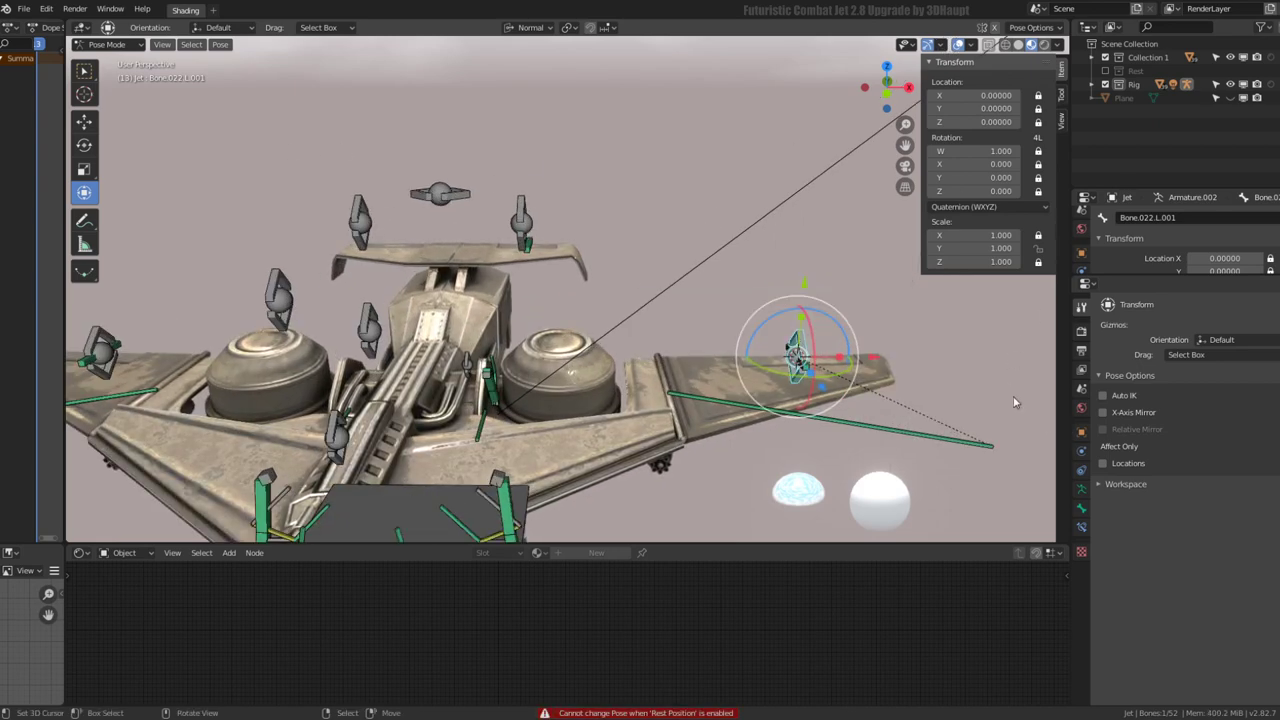
mouse_move(1015, 402)
middle_down()
mouse_move(693, 282)
mouse_move(708, 357)
middle_up()
In Edit Mode, move control bone Bone.022.L.001 to Y 10.943
key(Tab)
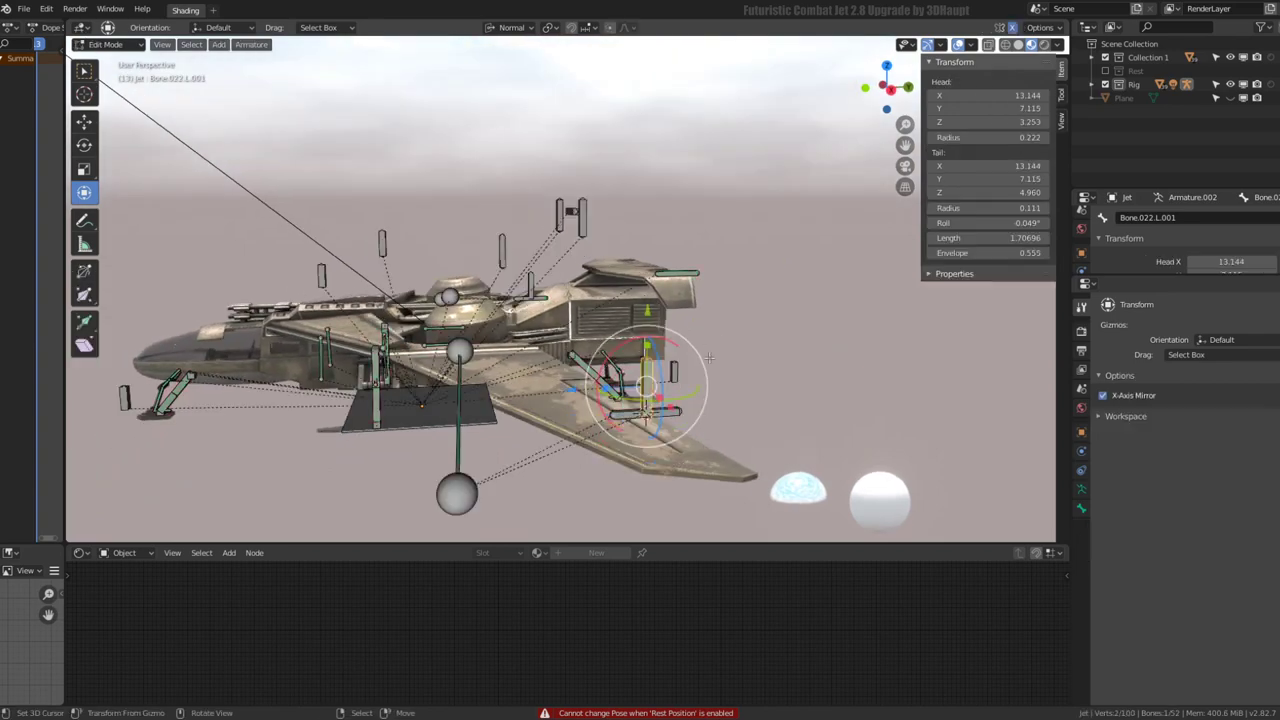
drag(580, 388, 701, 374)
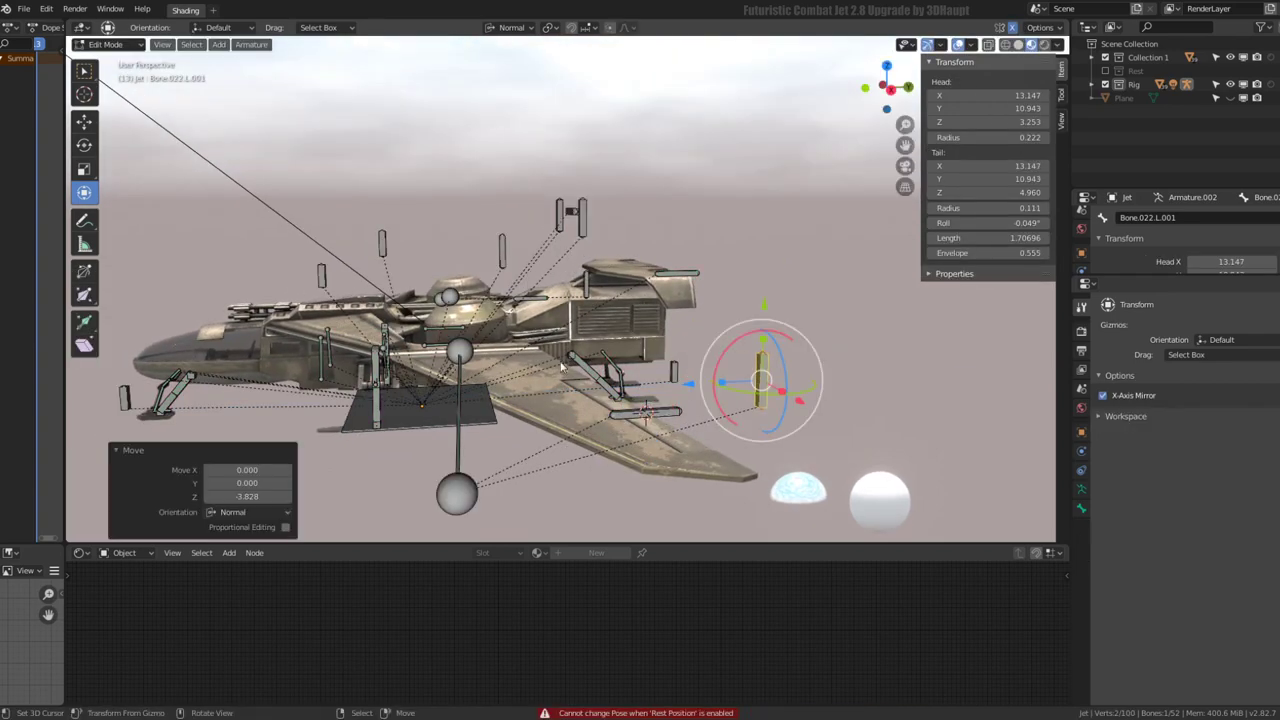
key(Tab)
mouse_move(701, 374)
middle_down()
mouse_move(649, 303)
mouse_move(620, 189)
middle_up()
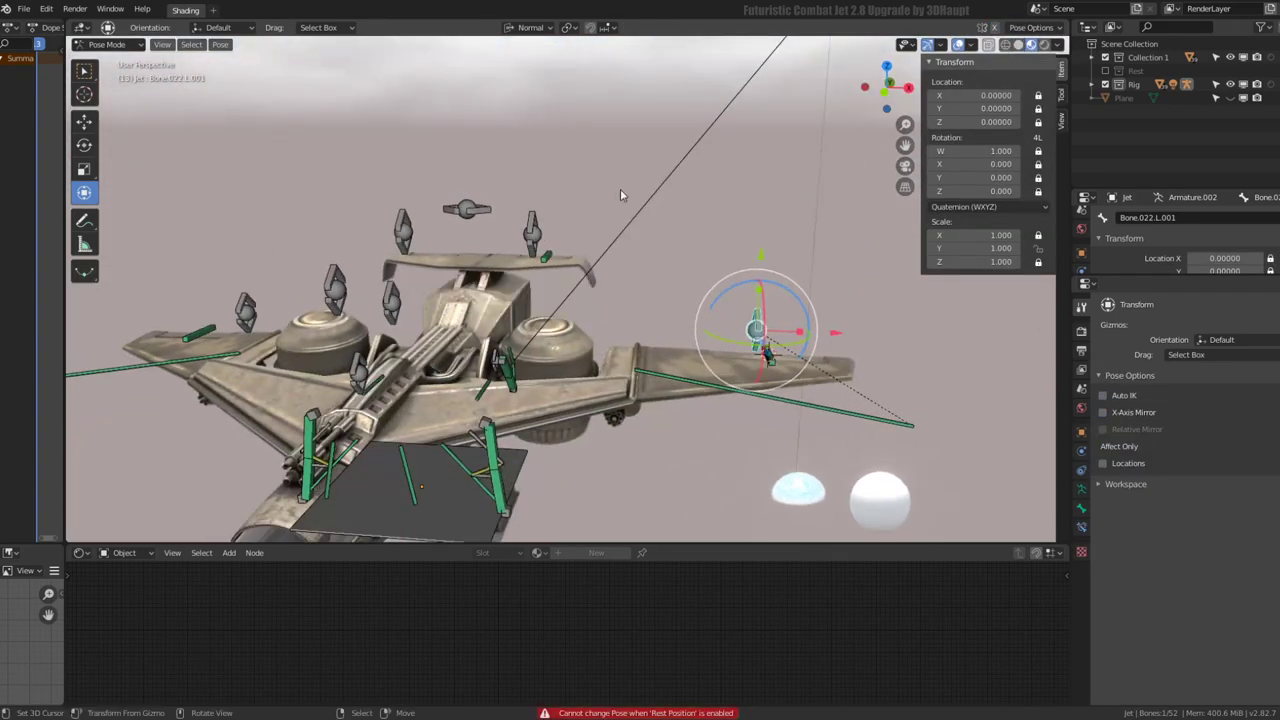
Set the armature to Pose Position instead of Rest Position and test-scale the bone
click(1082, 487)
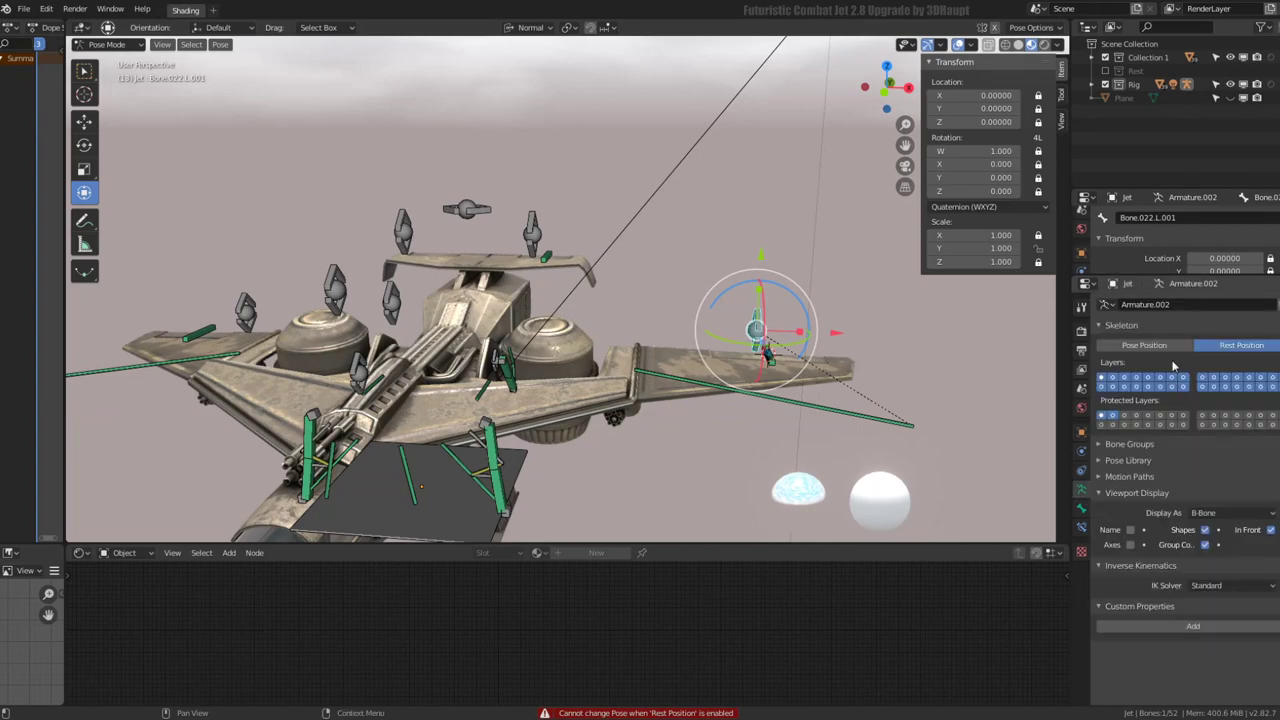
click(1150, 345)
mouse_move(880, 340)
middle_down()
mouse_move(857, 294)
mouse_move(470, 313)
mouse_move(480, 300)
middle_up()
key(s)
key(Escape)
scroll(480, 300, up, 3)
Select Bone.022.L.002, cancel a trial rotation, and return to Edit Mode
click(563, 265)
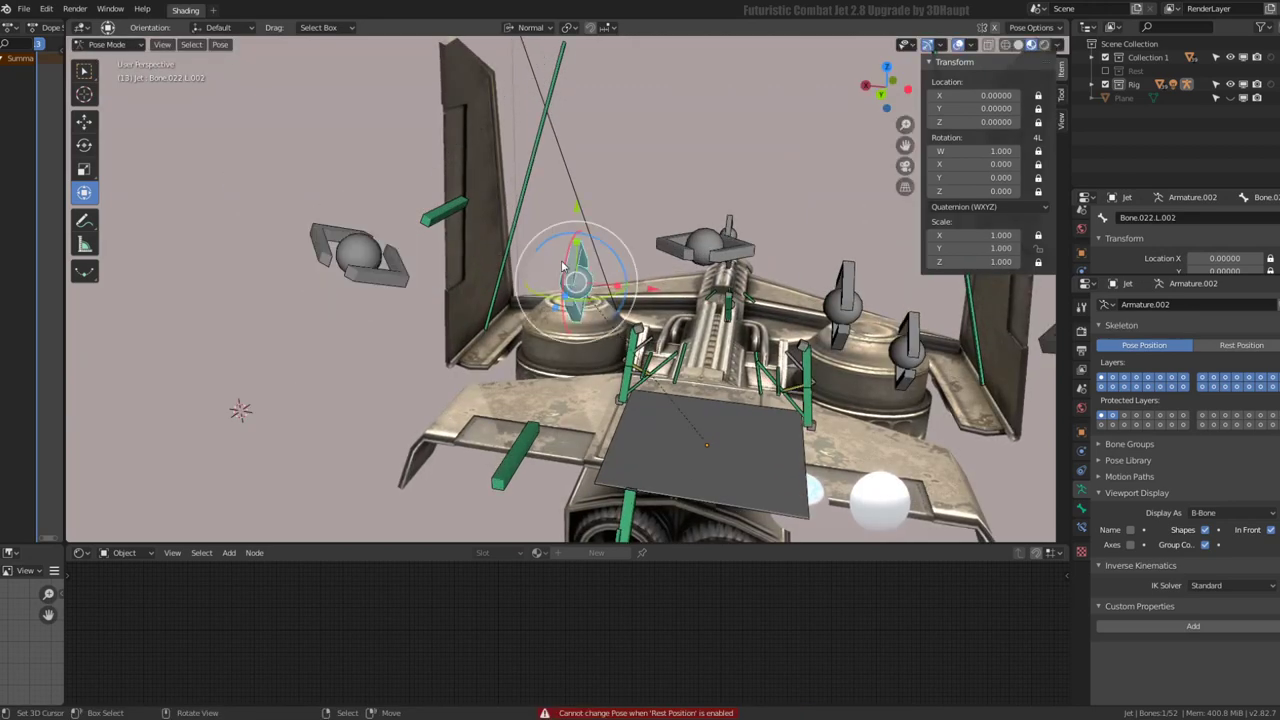
key(r)
key(Escape)
mouse_move(563, 265)
middle_down()
mouse_move(493, 245)
mouse_move(330, 240)
mouse_move(386, 220)
middle_up()
key(Tab)
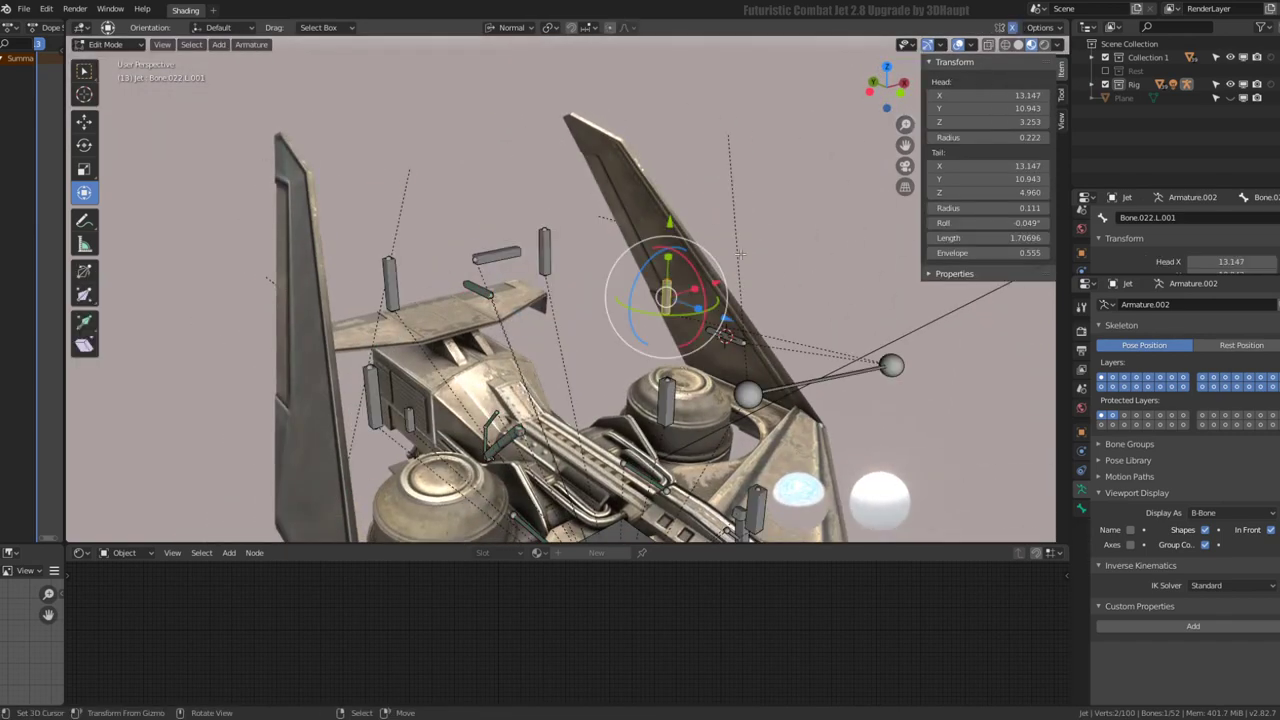
middle_drag(741, 254, 660, 194)
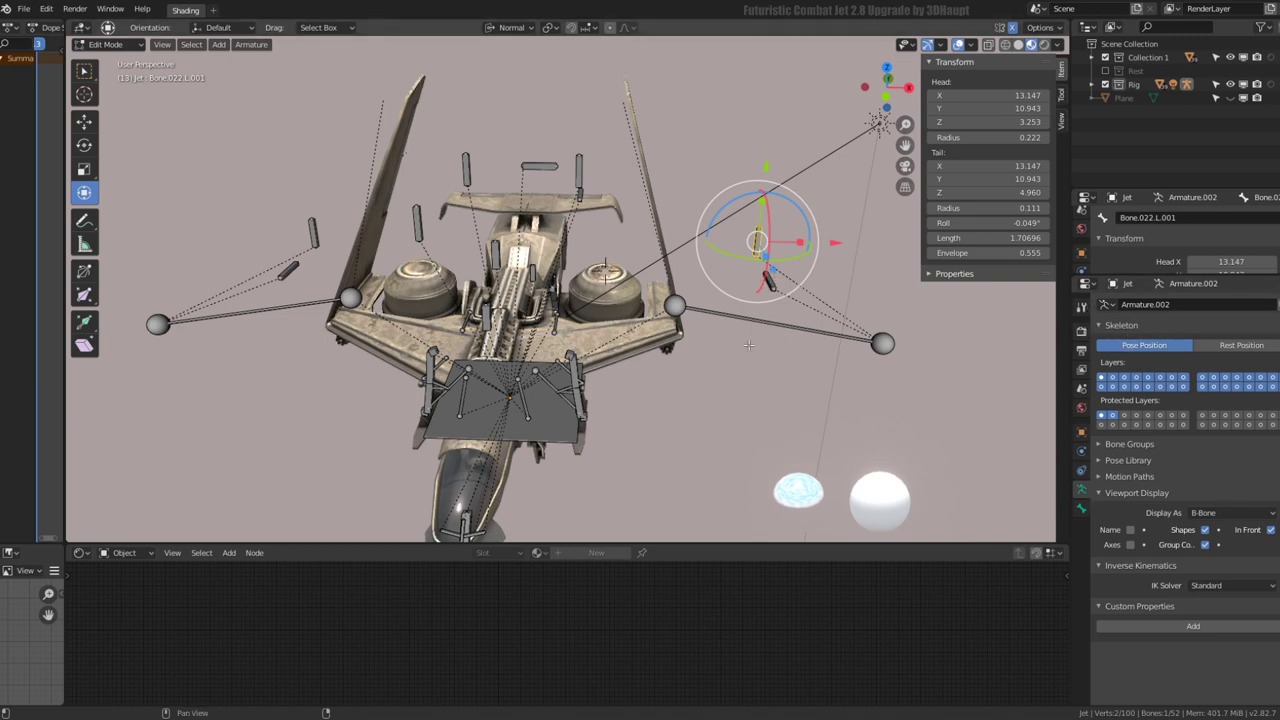
With X-Axis Mirror off, snap Bone.022.L.001 to the cursor at X 4.358, Y 2.014, Z 5.737
click(538, 437)
click(314, 228)
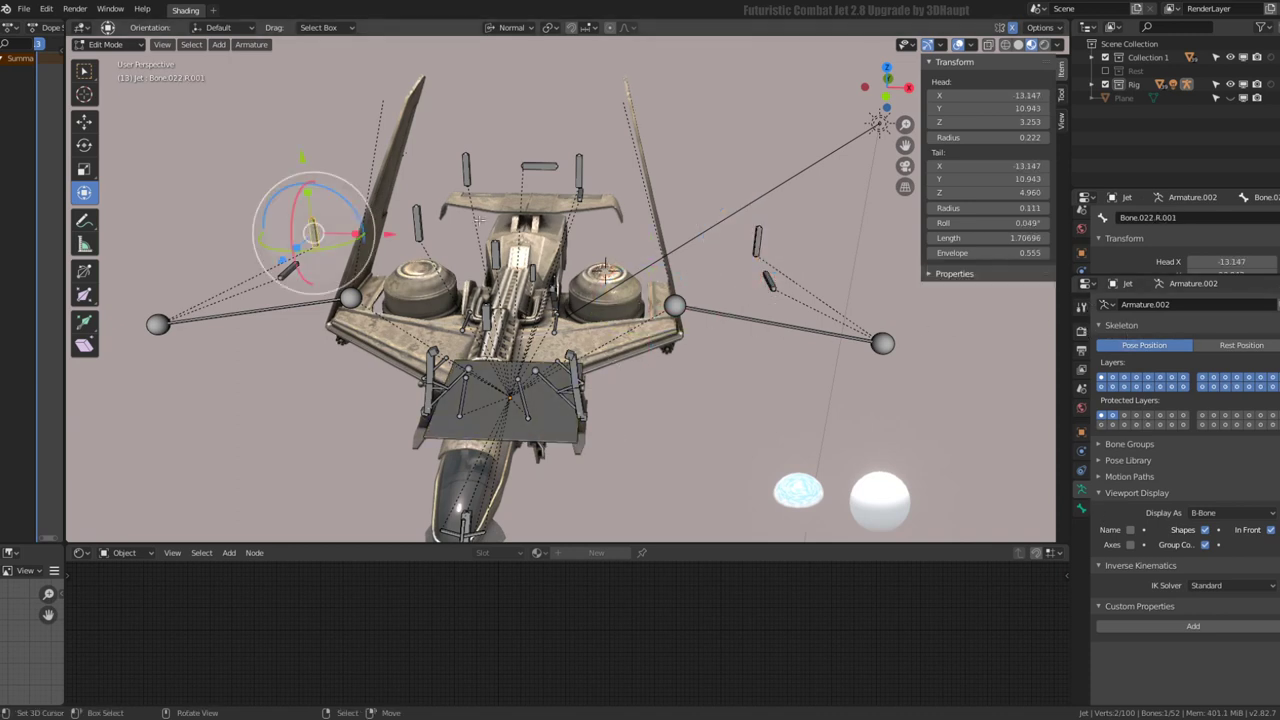
click(760, 240)
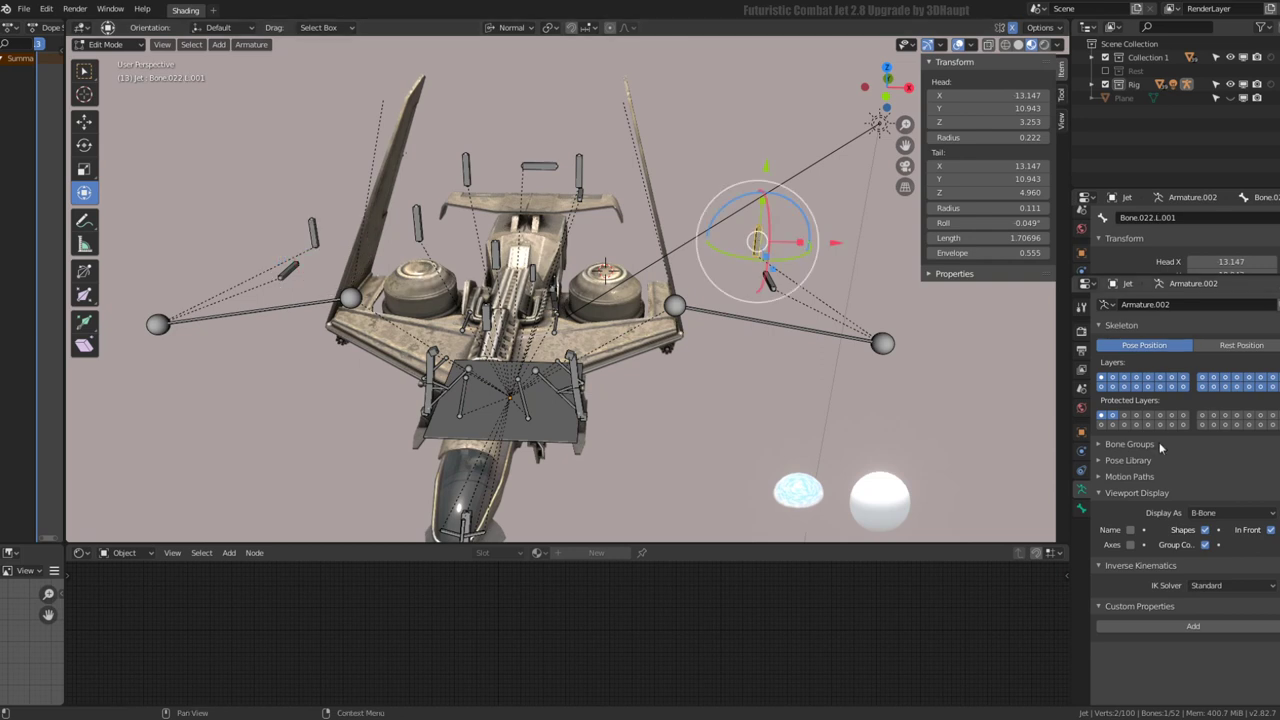
click(1080, 308)
click(1103, 397)
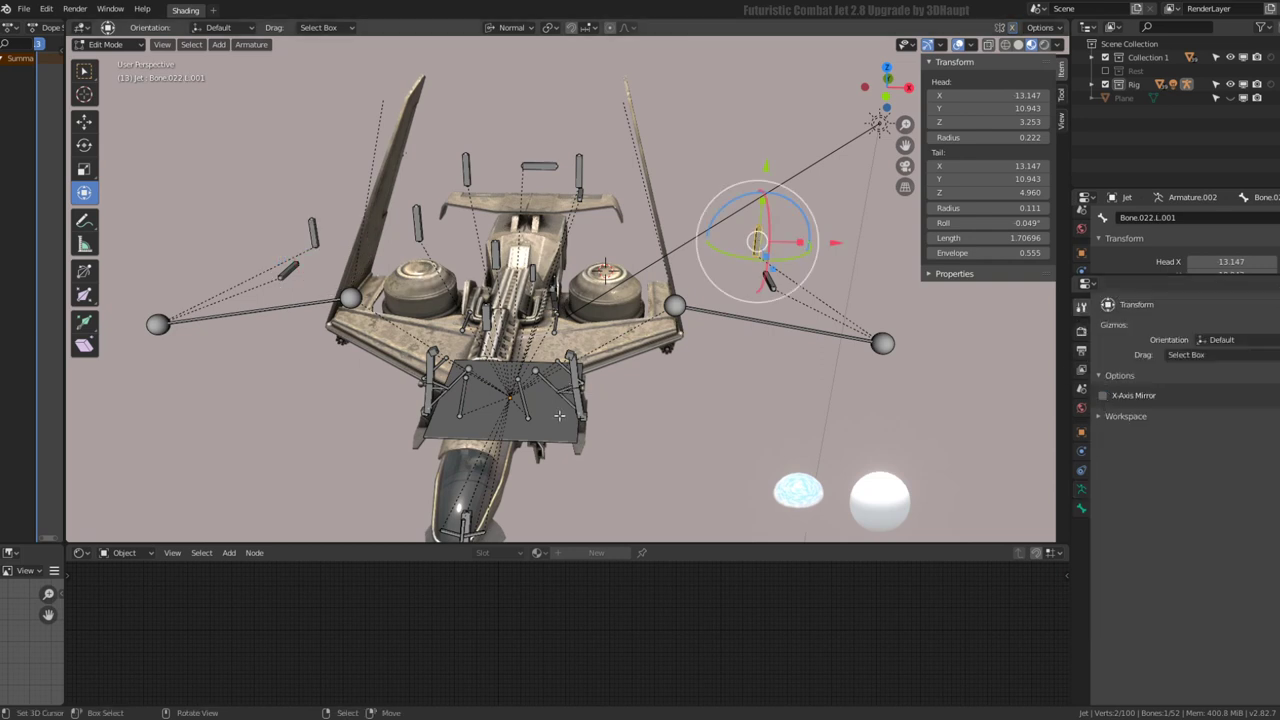
key(shift+s)
click(768, 293)
key(g)
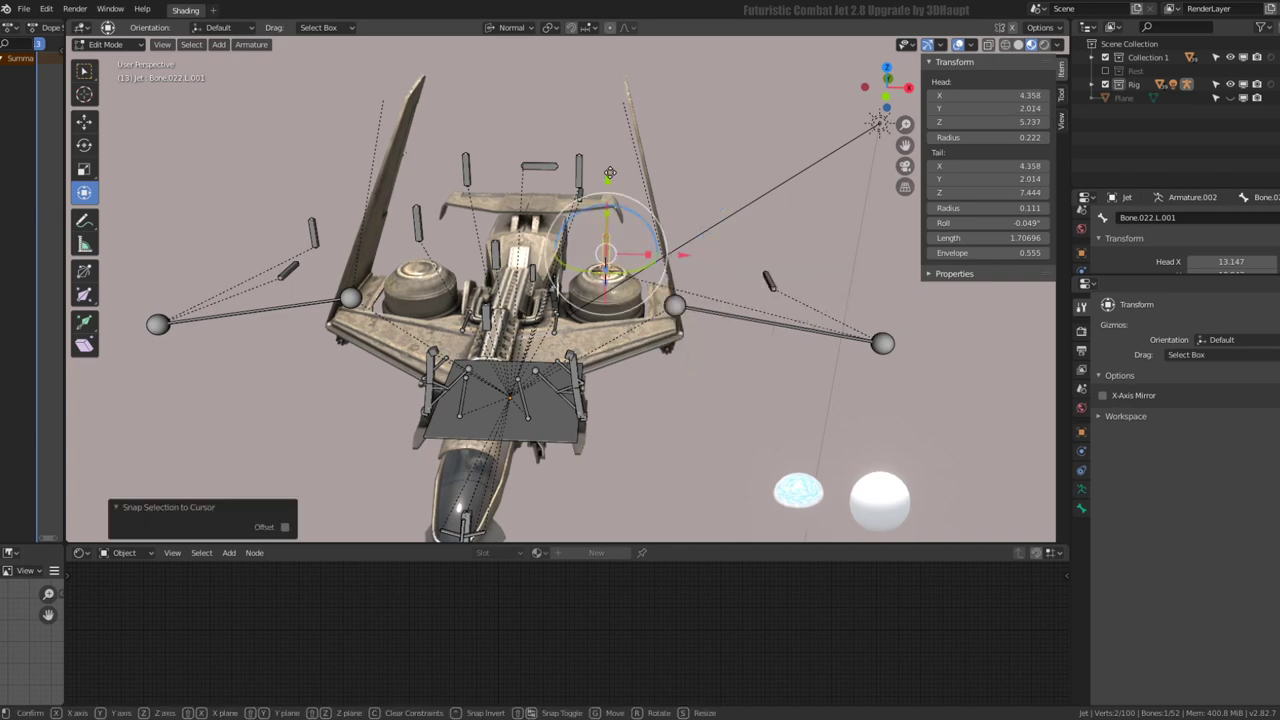
key(z)
right_click(609, 168)
Re-enable X-Axis Mirror and update the mirrored bone with a zero-distance move
middle_drag(609, 168, 700, 250)
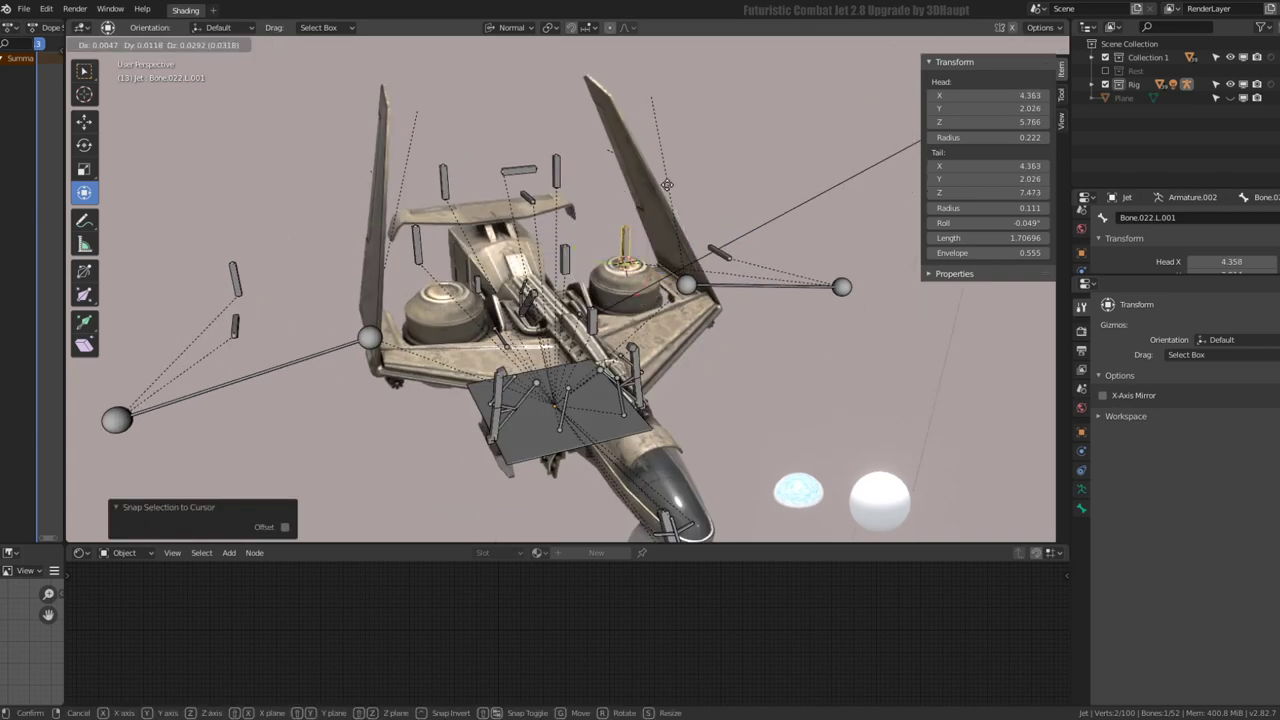
click(1103, 396)
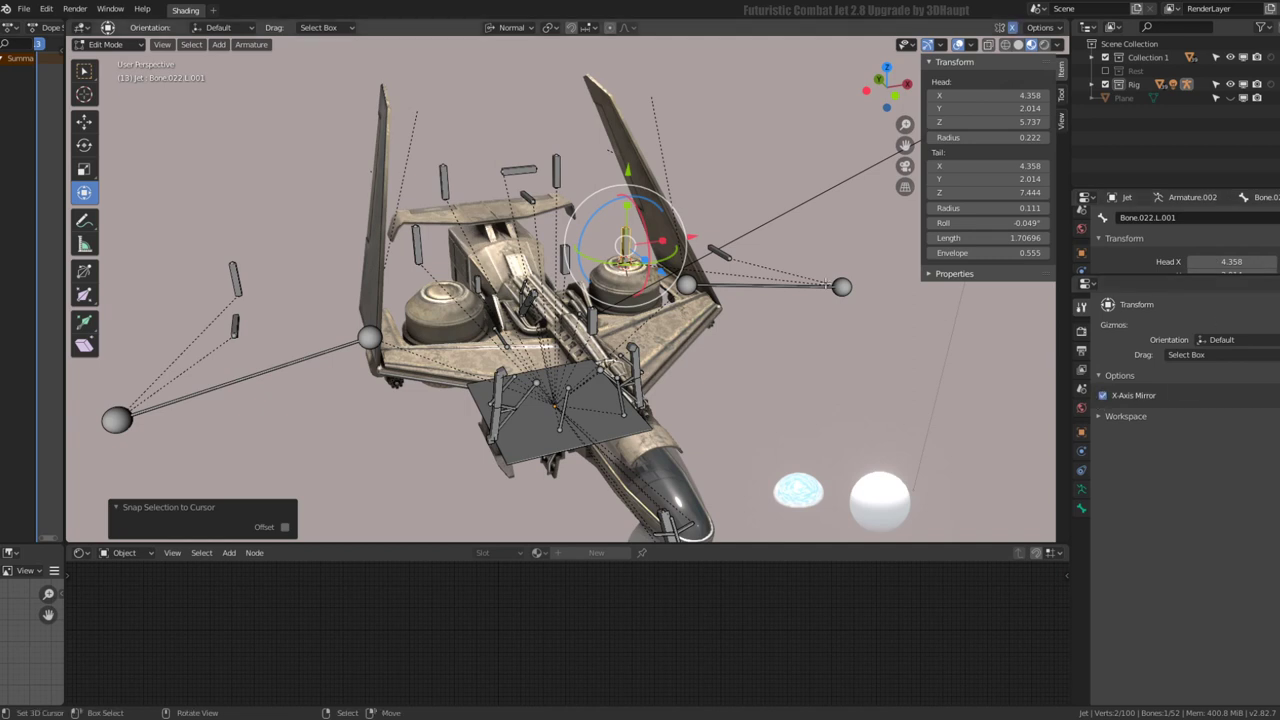
key(g)
click(596, 436)
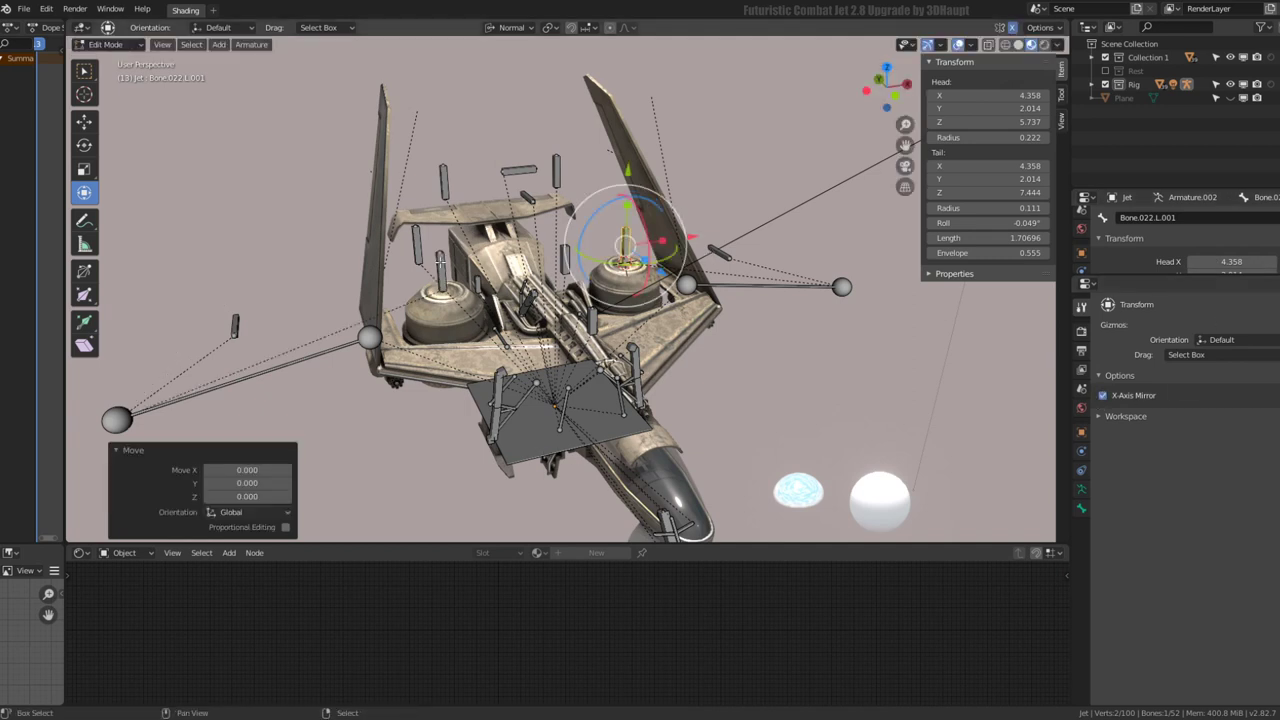
Parent the control bone to plate bone Bone.003 with Keep Offset
click(440, 257)
click(520, 428)
key(ctrl+p)
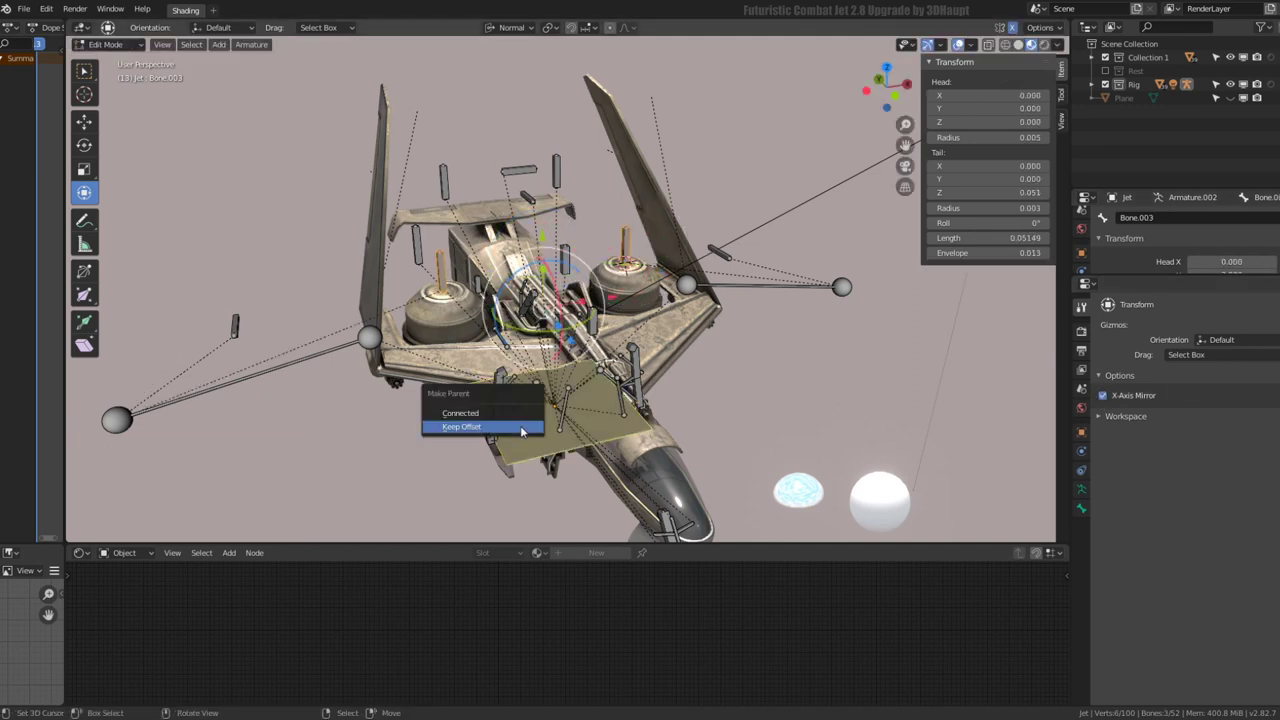
click(520, 427)
middle_drag(725, 227, 640, 260)
key(ctrl+Tab)
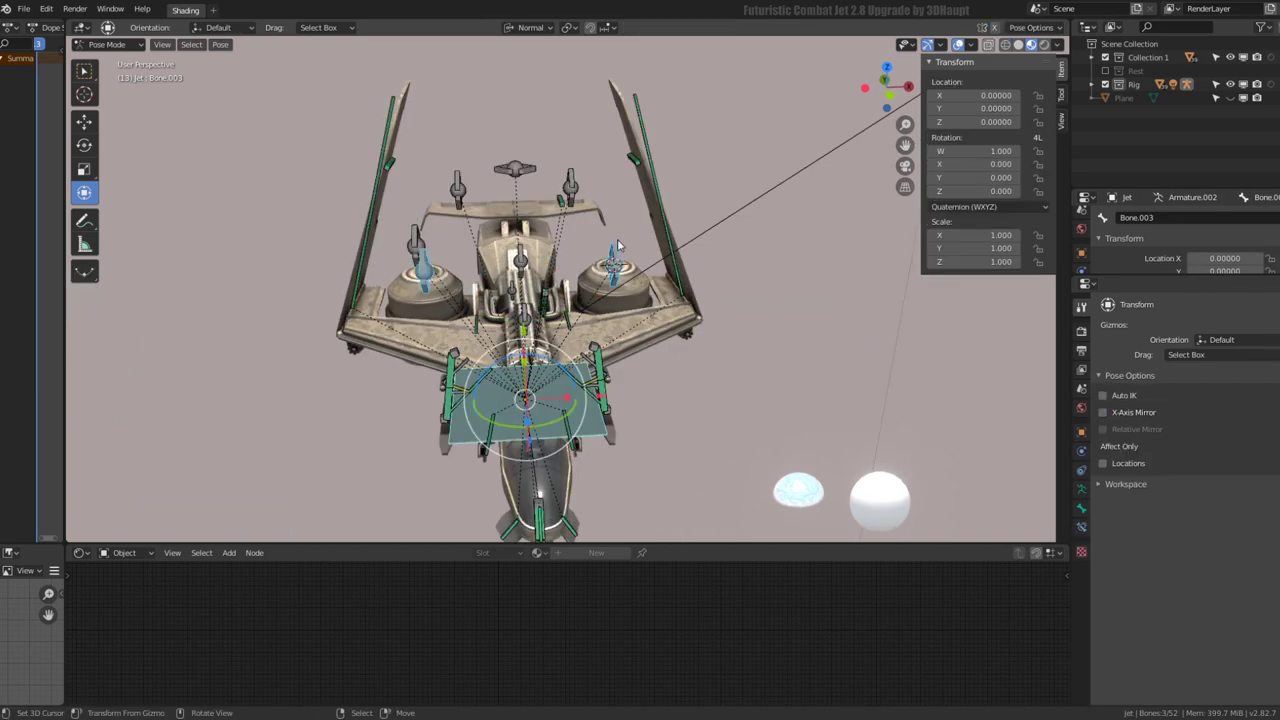
click(640, 288)
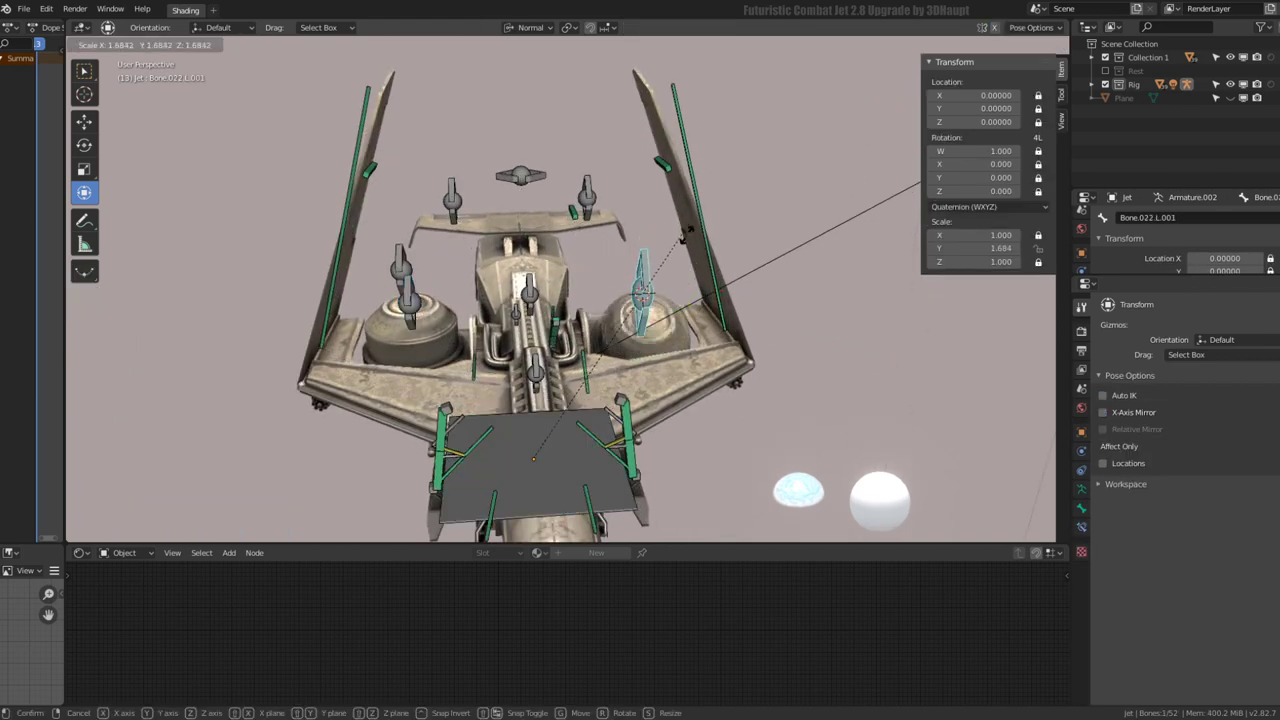
mouse_move(700, 138)
middle_down()
mouse_move(553, 181)
mouse_move(580, 277)
mouse_move(592, 165)
mouse_move(810, 320)
mouse_move(697, 238)
middle_up()
click(586, 279)
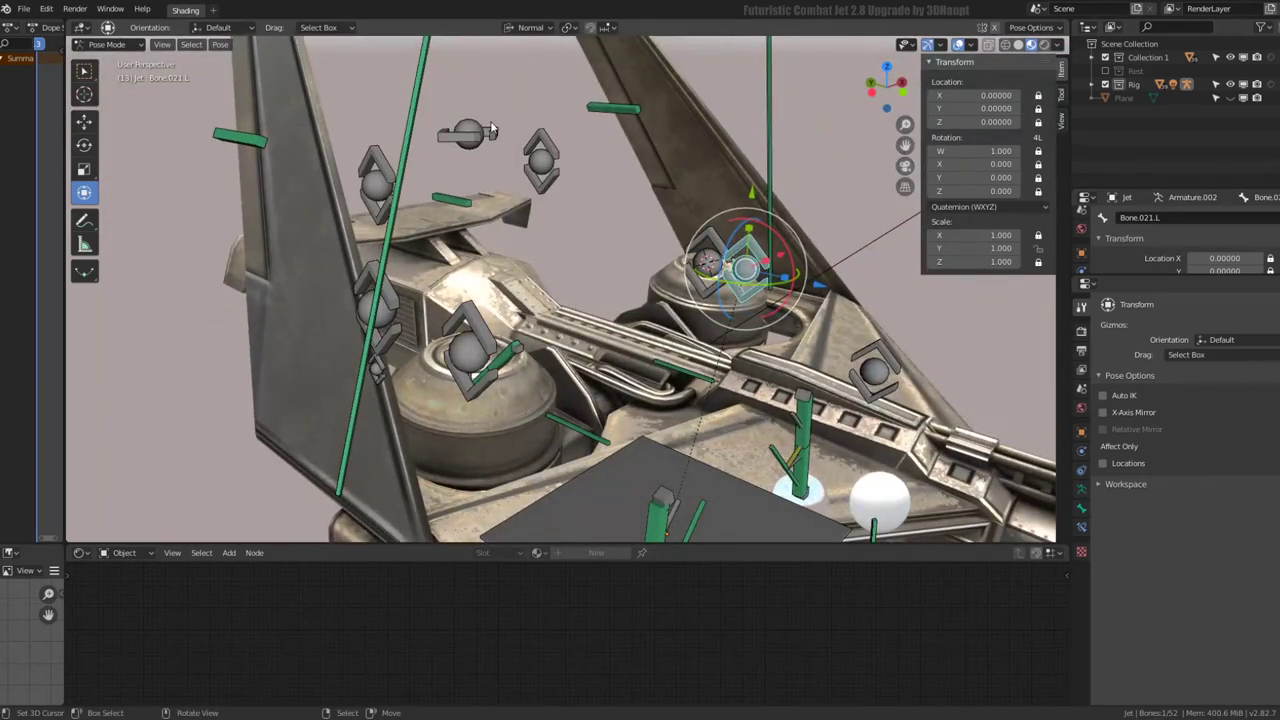
click(540, 160)
key(s)
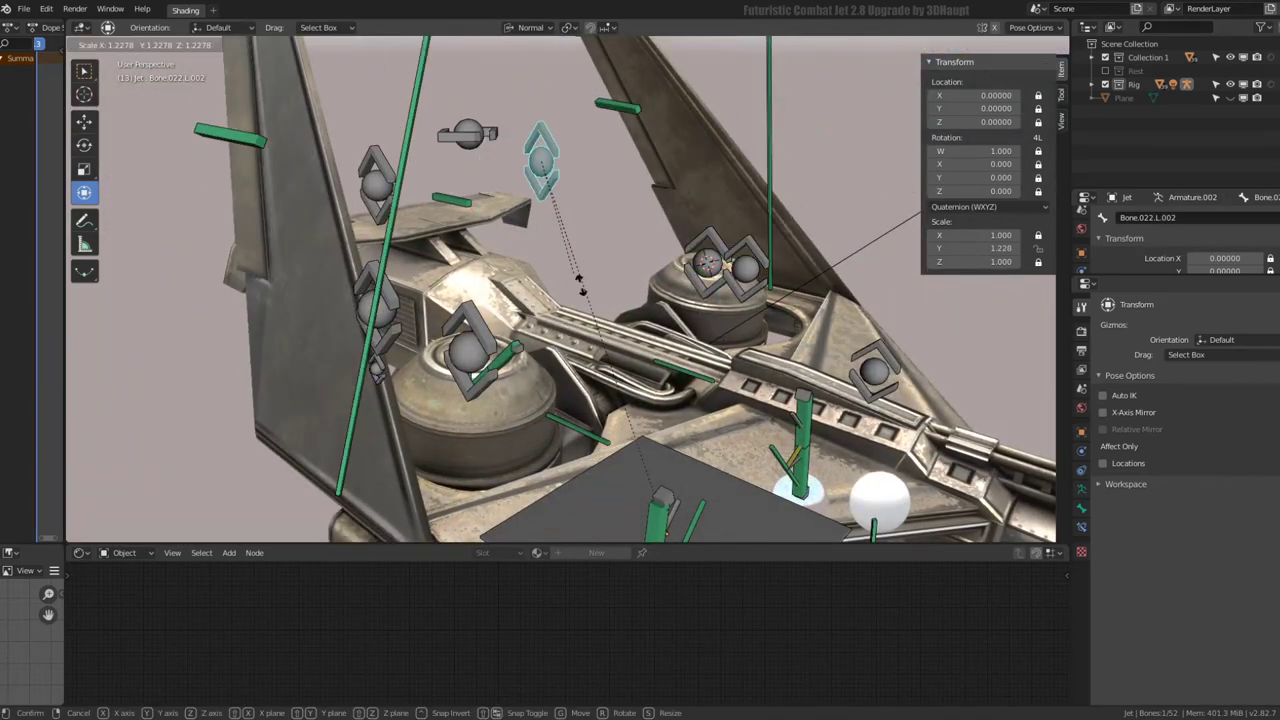
right_click(534, 177)
click(707, 260)
key(s)
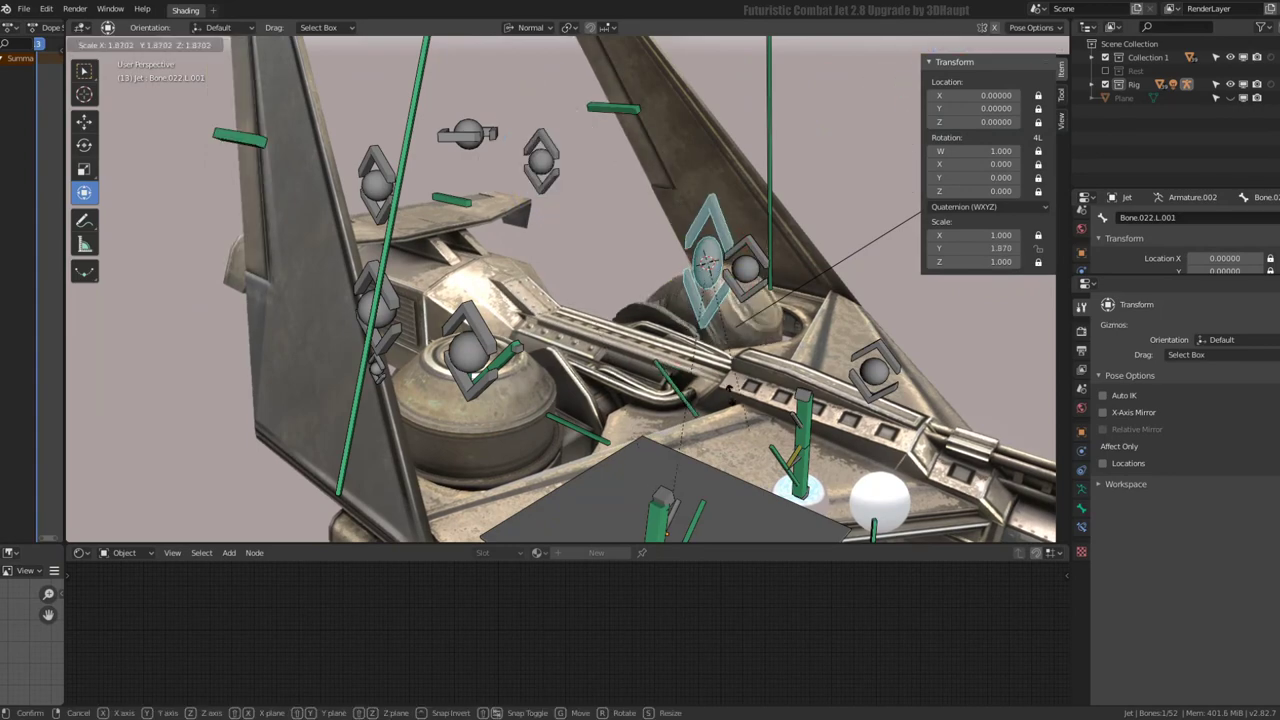
key(Escape)
mouse_move(536, 250)
middle_down()
mouse_move(555, 245)
mouse_move(540, 420)
middle_up()
scroll(540, 420, up, 4)
key(s)
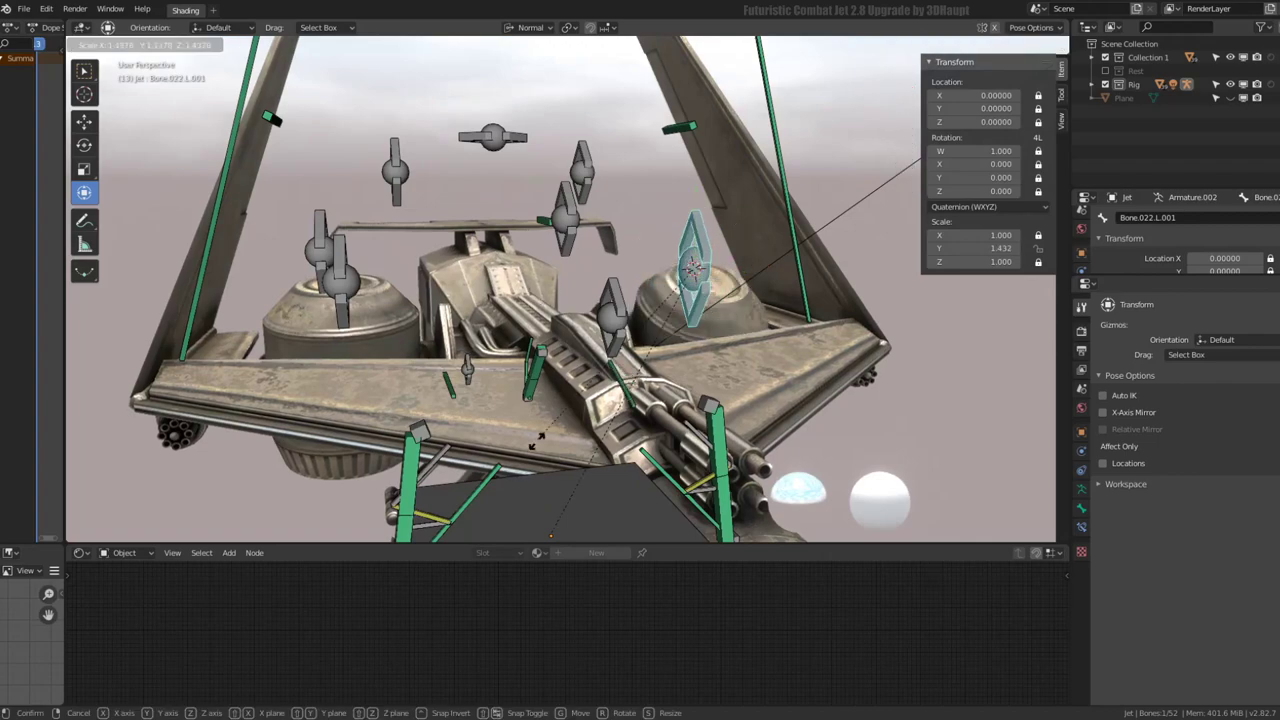
key(Escape)
click(1081, 526)
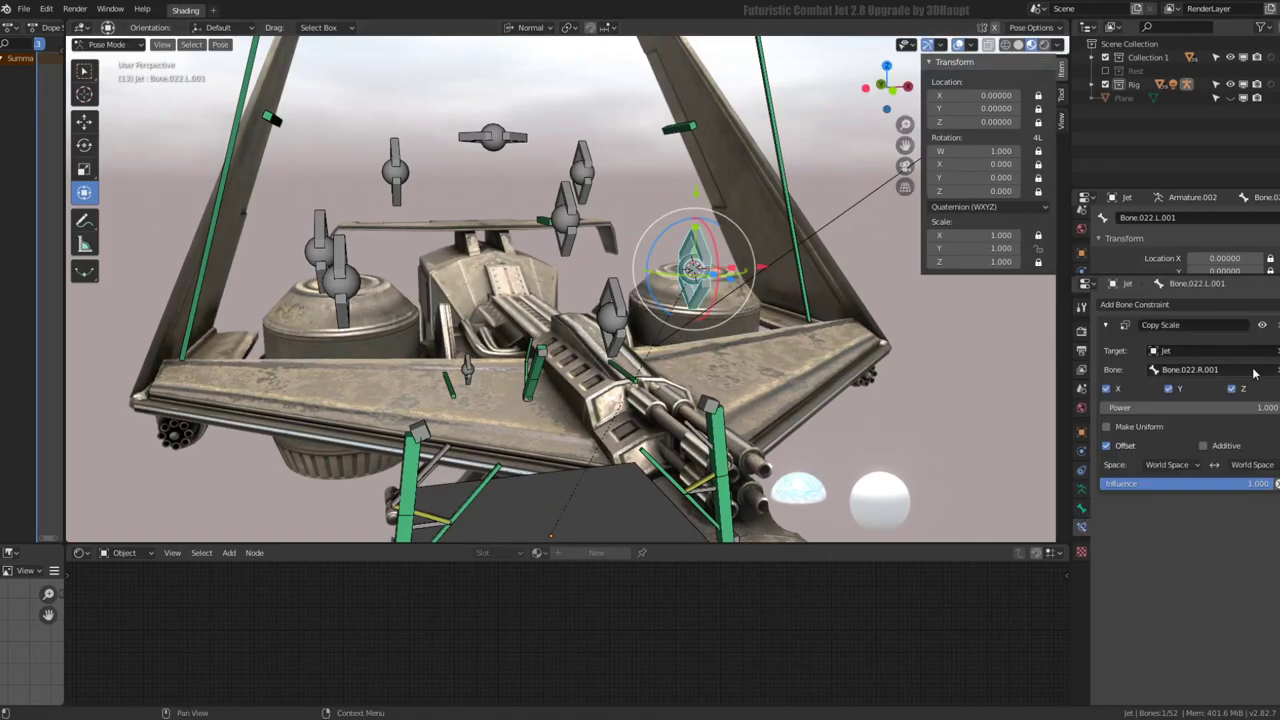
mouse_move(498, 268)
middle_down()
mouse_move(441, 263)
mouse_move(527, 368)
middle_up()
click(441, 263)
key(s)
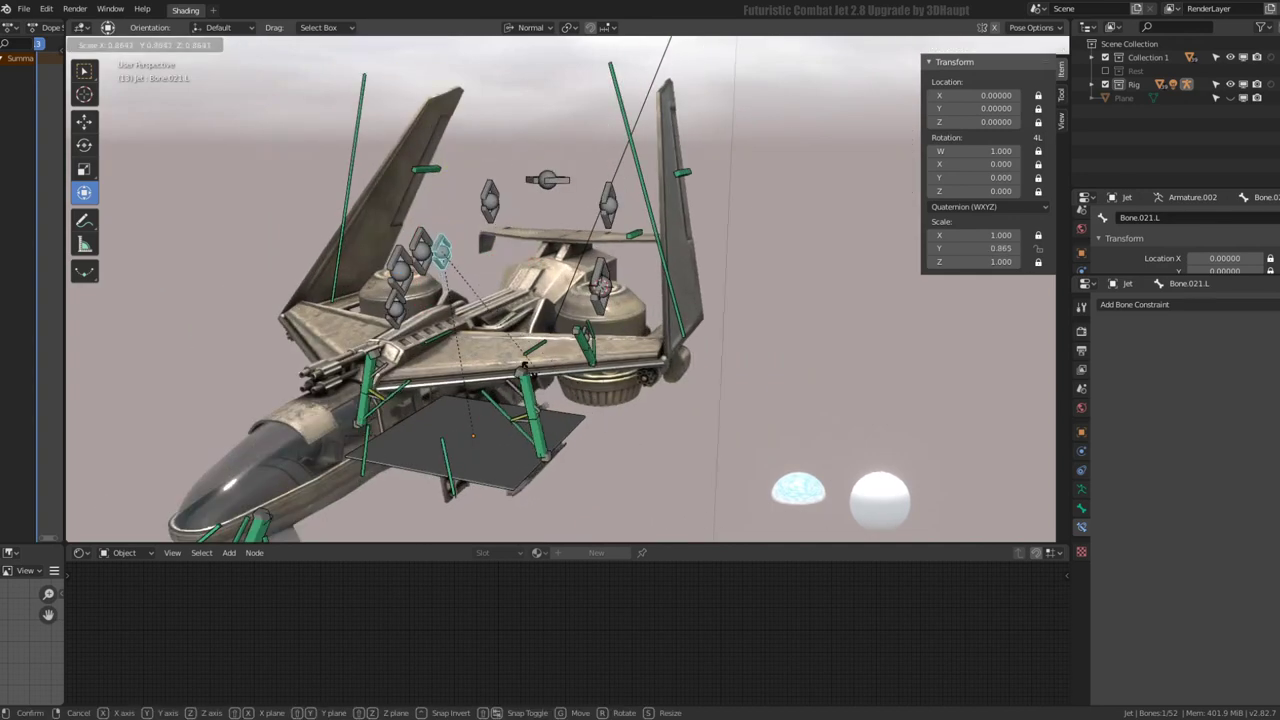
key(Escape)
mouse_move(440, 290)
middle_down()
mouse_move(485, 280)
mouse_move(484, 254)
mouse_move(546, 172)
mouse_move(658, 200)
mouse_move(640, 161)
mouse_move(566, 214)
mouse_move(610, 240)
middle_up()
key(Tab)
key(Tab)
key(Tab)
key(Tab)
click(1082, 490)
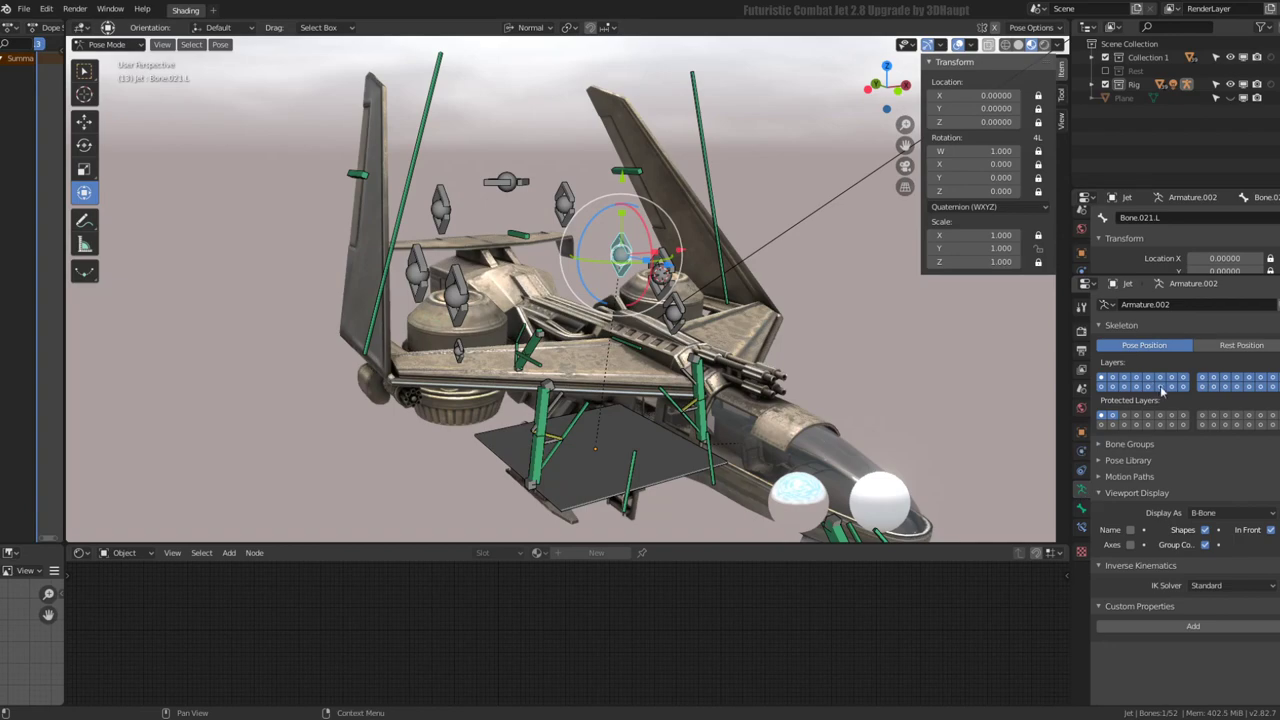
mouse_move(700, 320)
middle_down()
mouse_move(529, 272)
mouse_move(579, 322)
mouse_move(538, 328)
middle_up()
scroll(538, 328, up, 4)
click(272, 248)
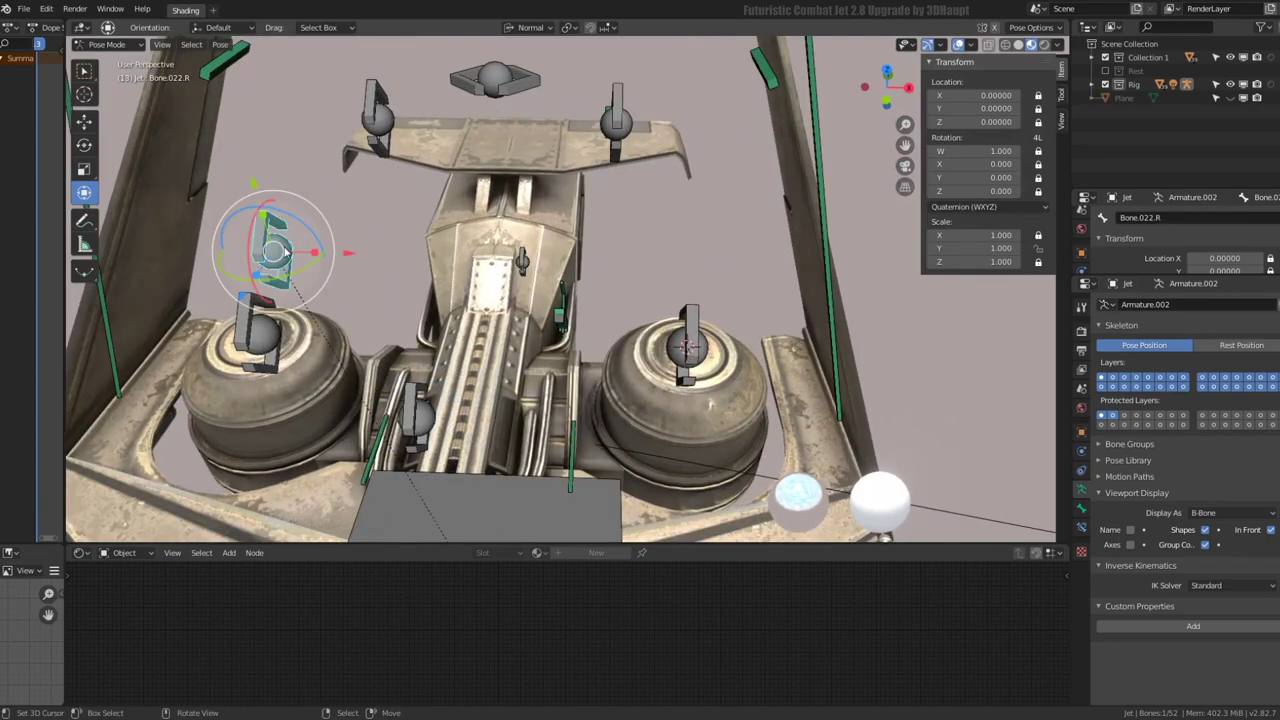
middle_drag(280, 250, 440, 235)
key(s)
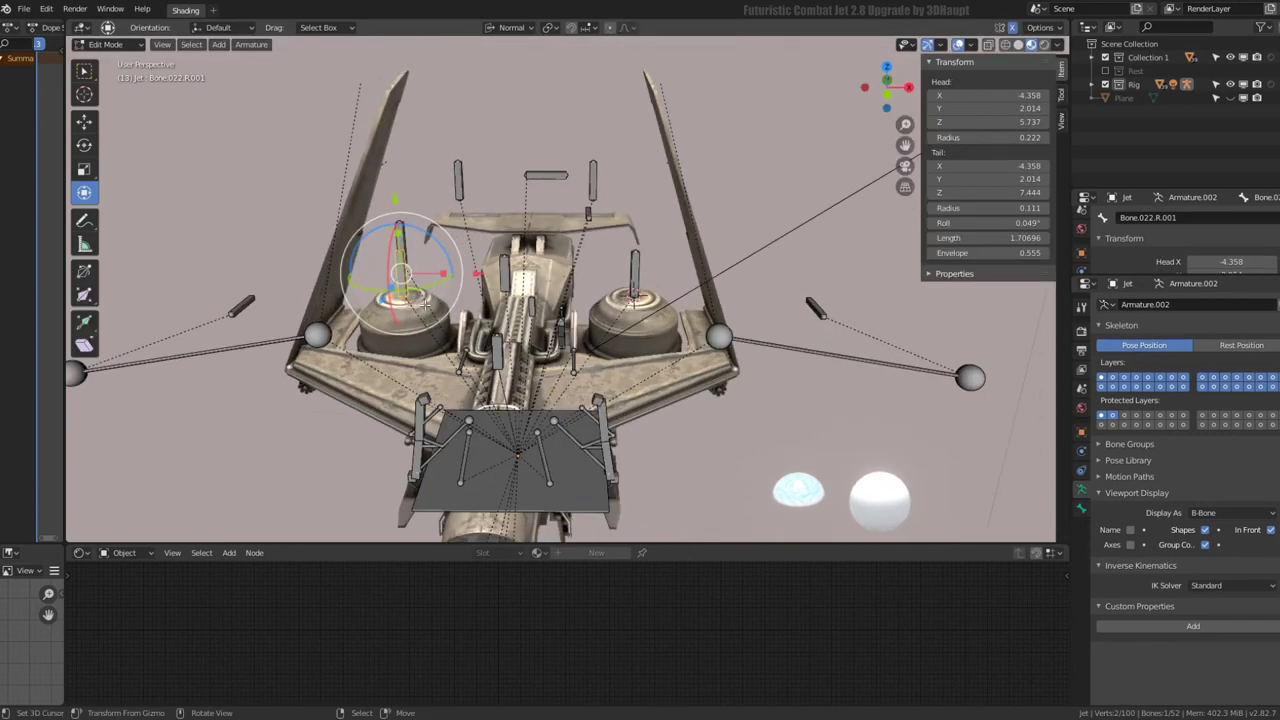
Cycle through the Render, Output, View Layer, Scene, World and Object properties tabs
middle_drag(502, 283, 525, 284)
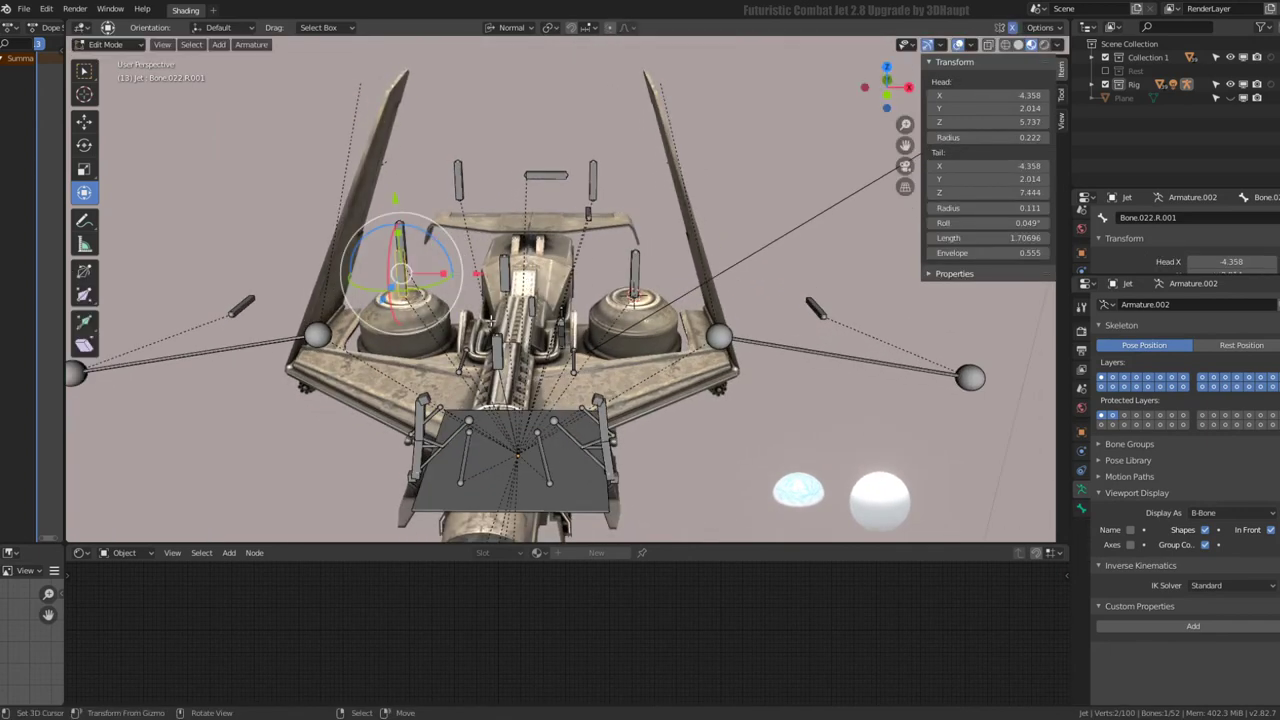
middle_drag(452, 218, 458, 236)
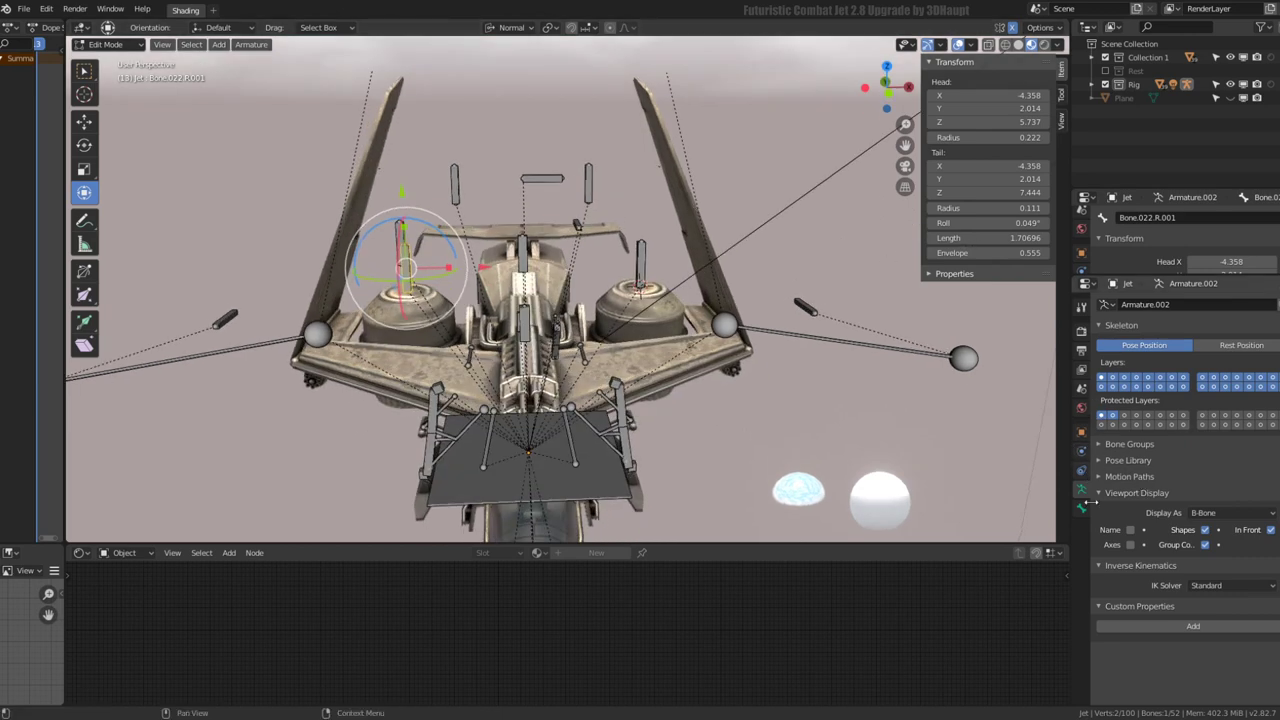
click(1082, 331)
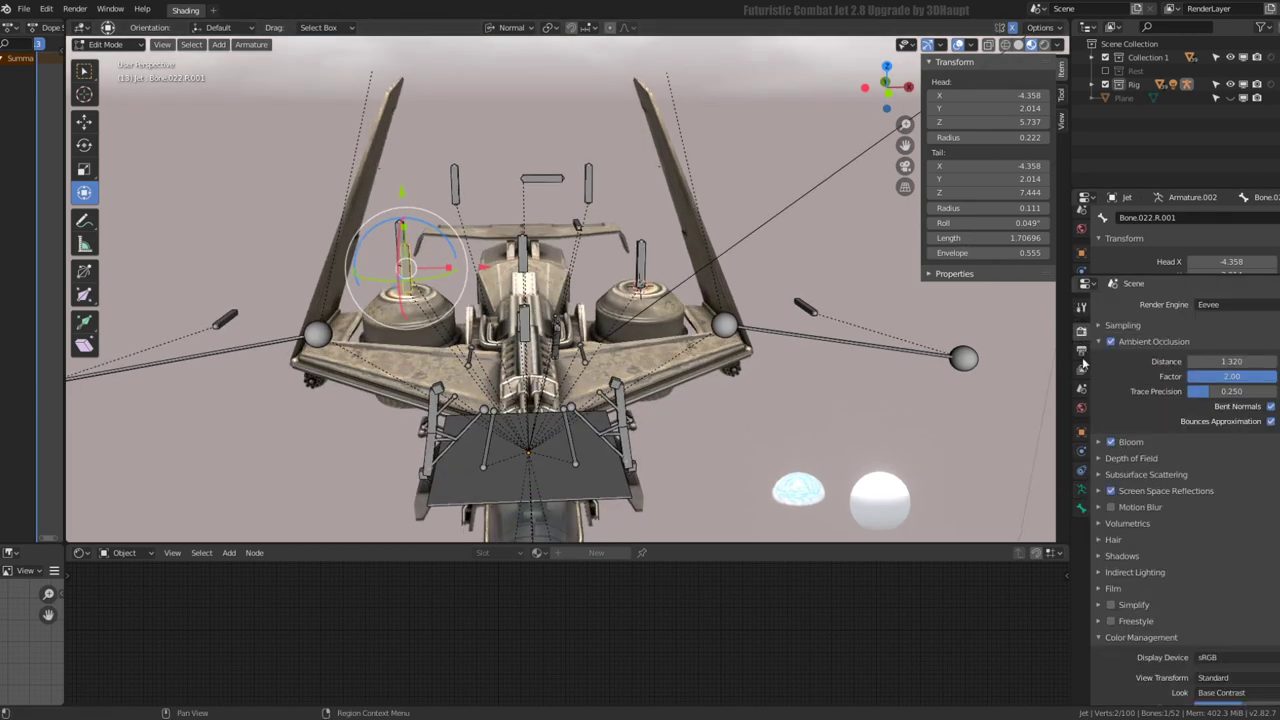
click(1081, 352)
click(1082, 370)
click(1081, 389)
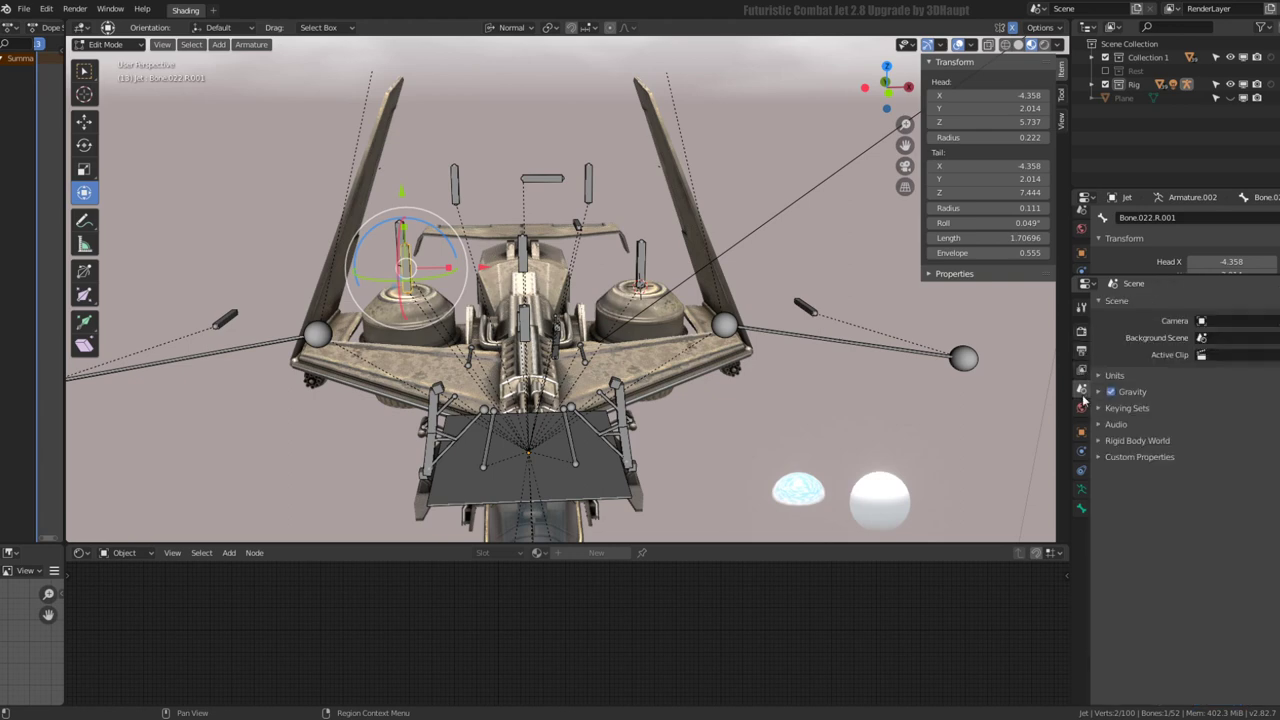
click(1081, 408)
click(1081, 431)
Continue through Modifier, Physics, Armature and Bone tabs to the Tool settings with X-Axis Mirror off
click(1081, 450)
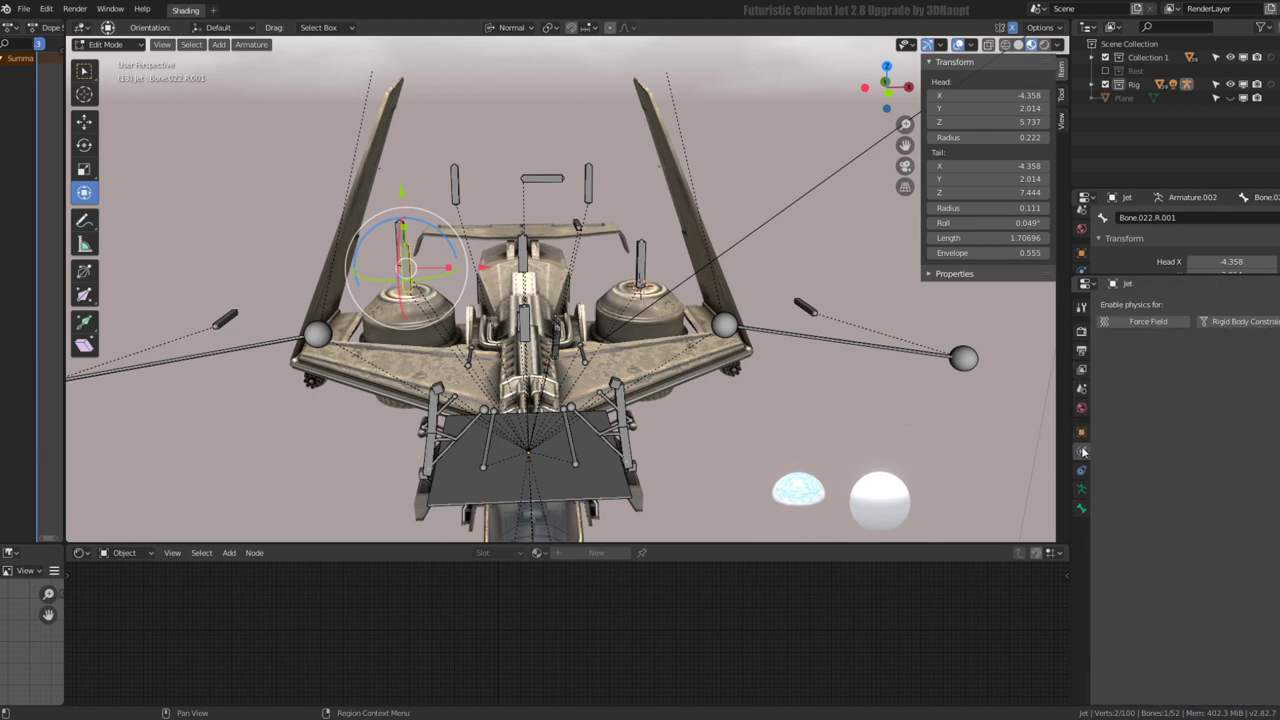
click(1081, 470)
click(1081, 490)
click(1081, 509)
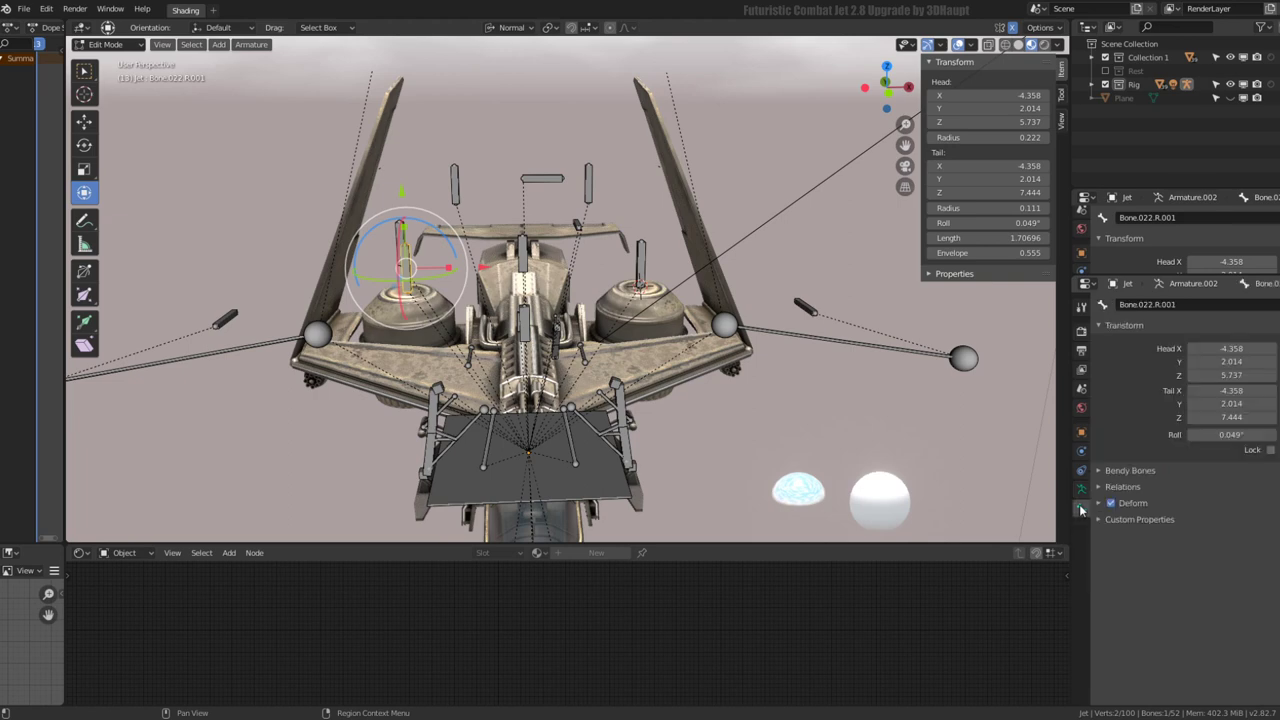
click(1083, 490)
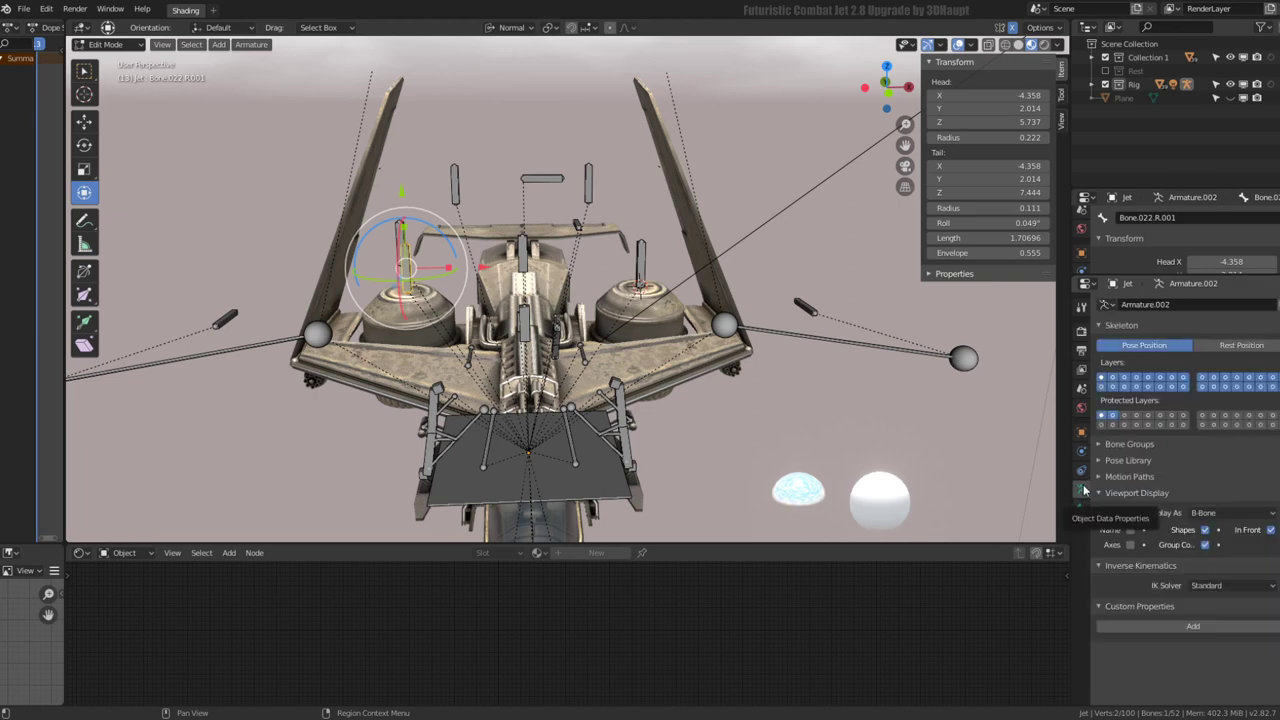
click(1081, 307)
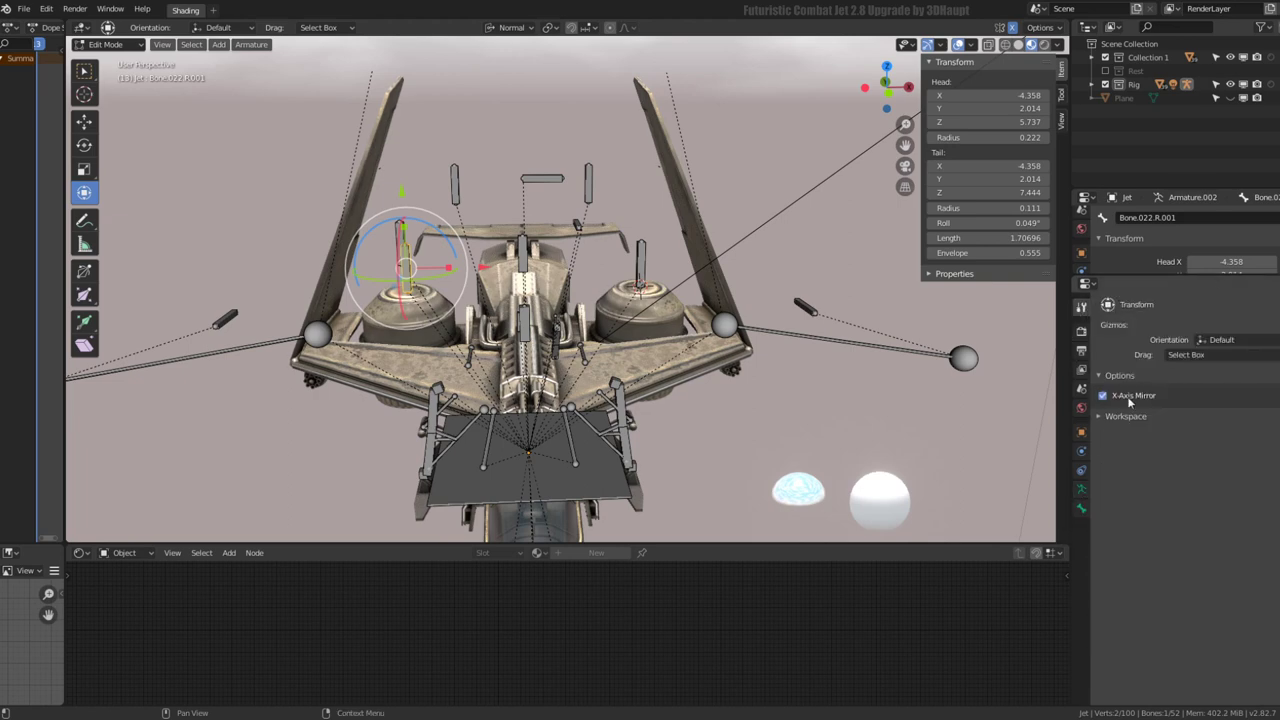
key(KP_8)
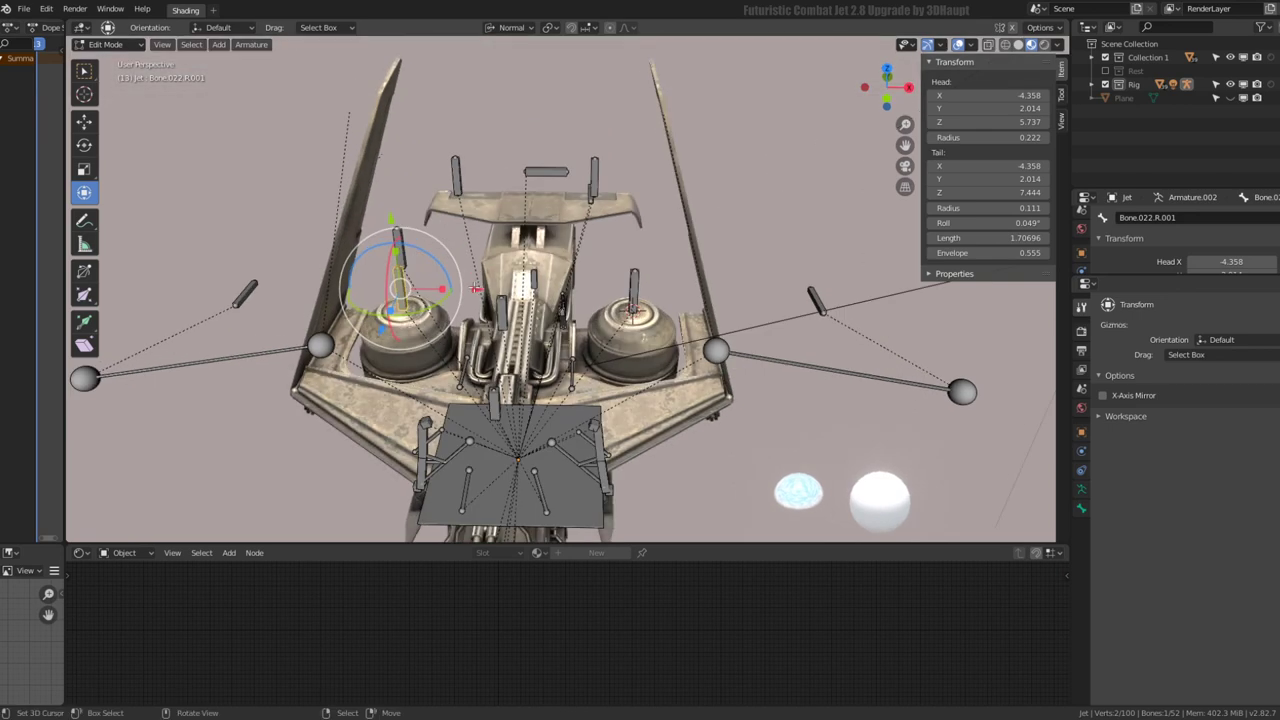
Cancel and undo stray bone moves while selecting the bone above the right tank
key(g)
click(592, 291)
key(ctrl+z)
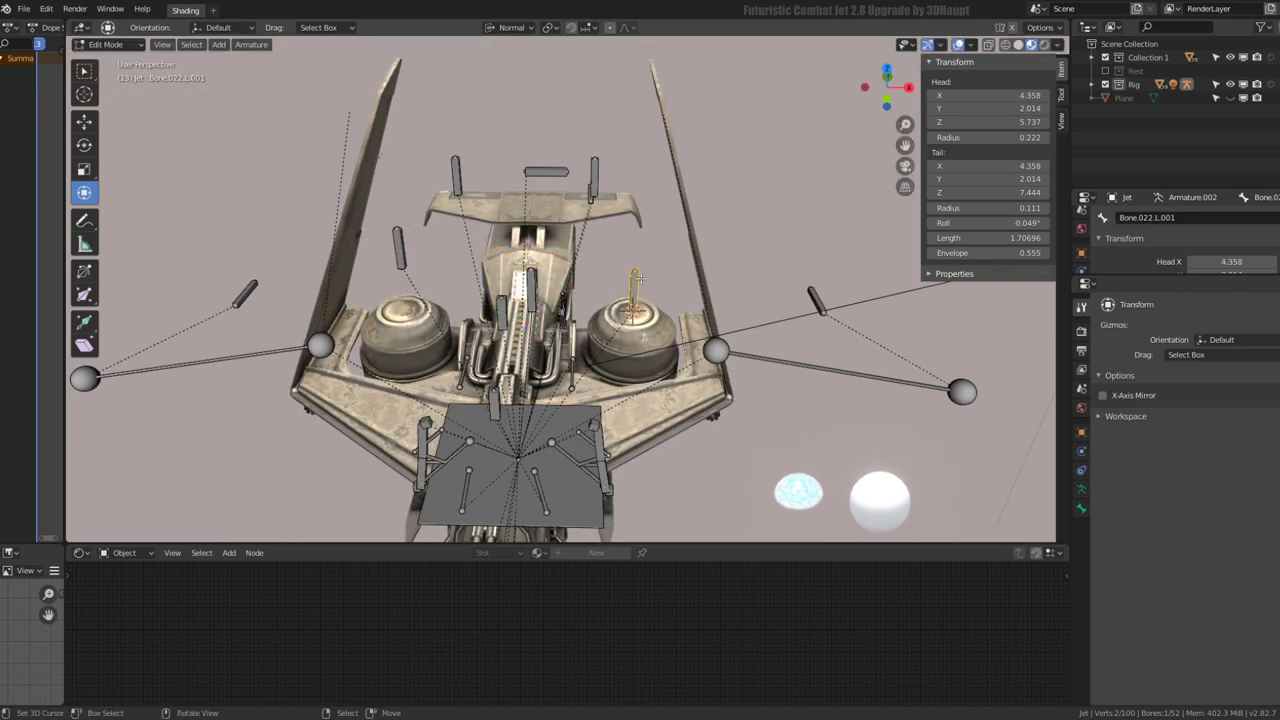
click(633, 295)
click(1083, 490)
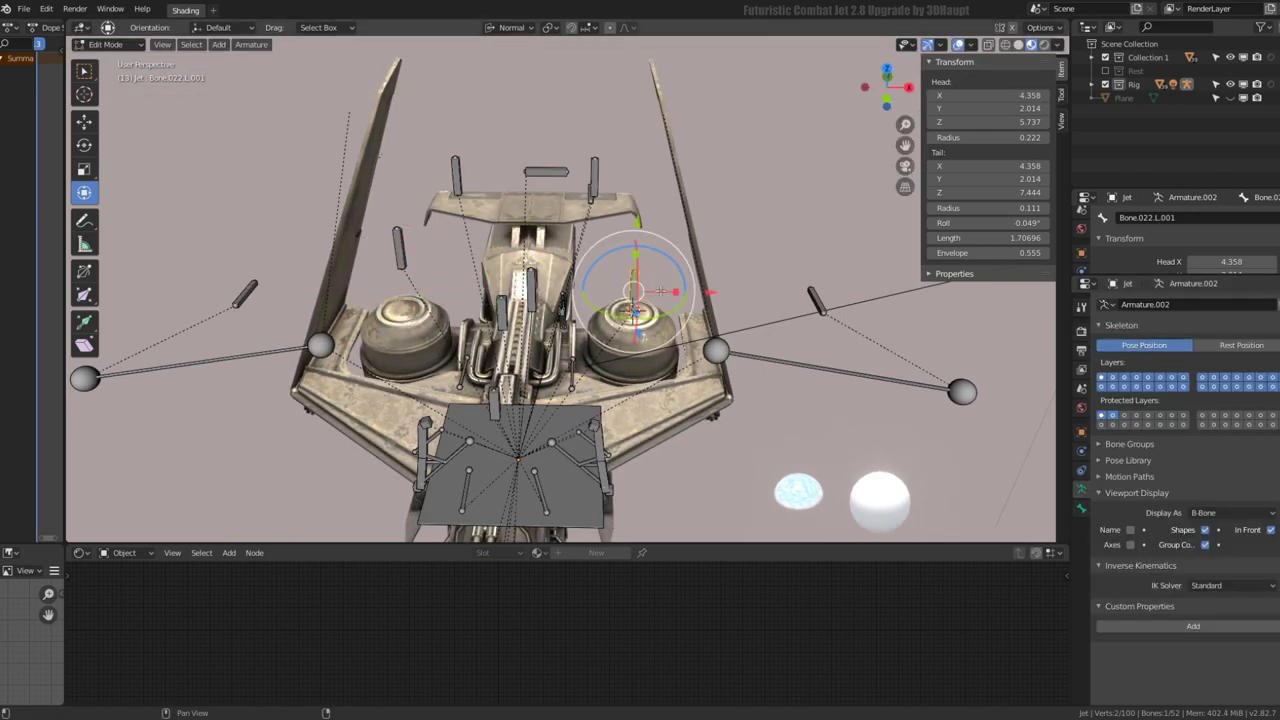
mouse_move(545, 285)
middle_down()
mouse_move(553, 272)
mouse_move(527, 258)
mouse_move(613, 258)
middle_up()
click(527, 258)
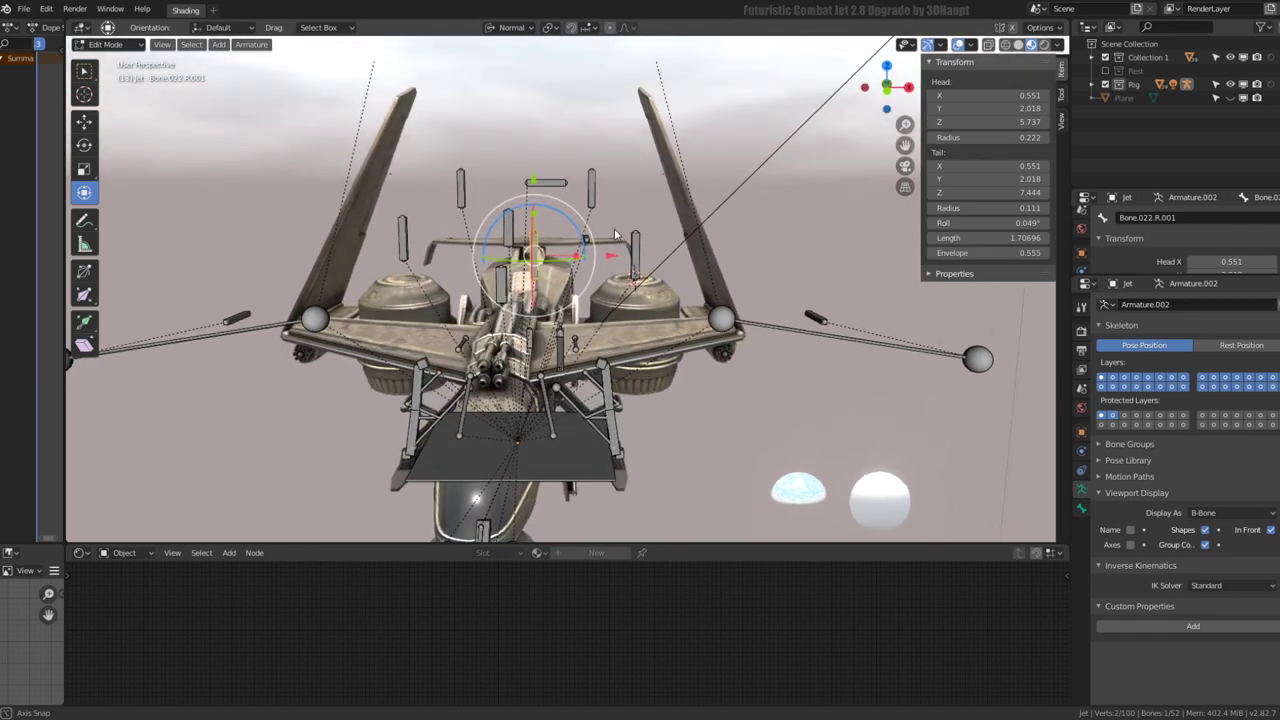
drag(608, 272, 593, 274)
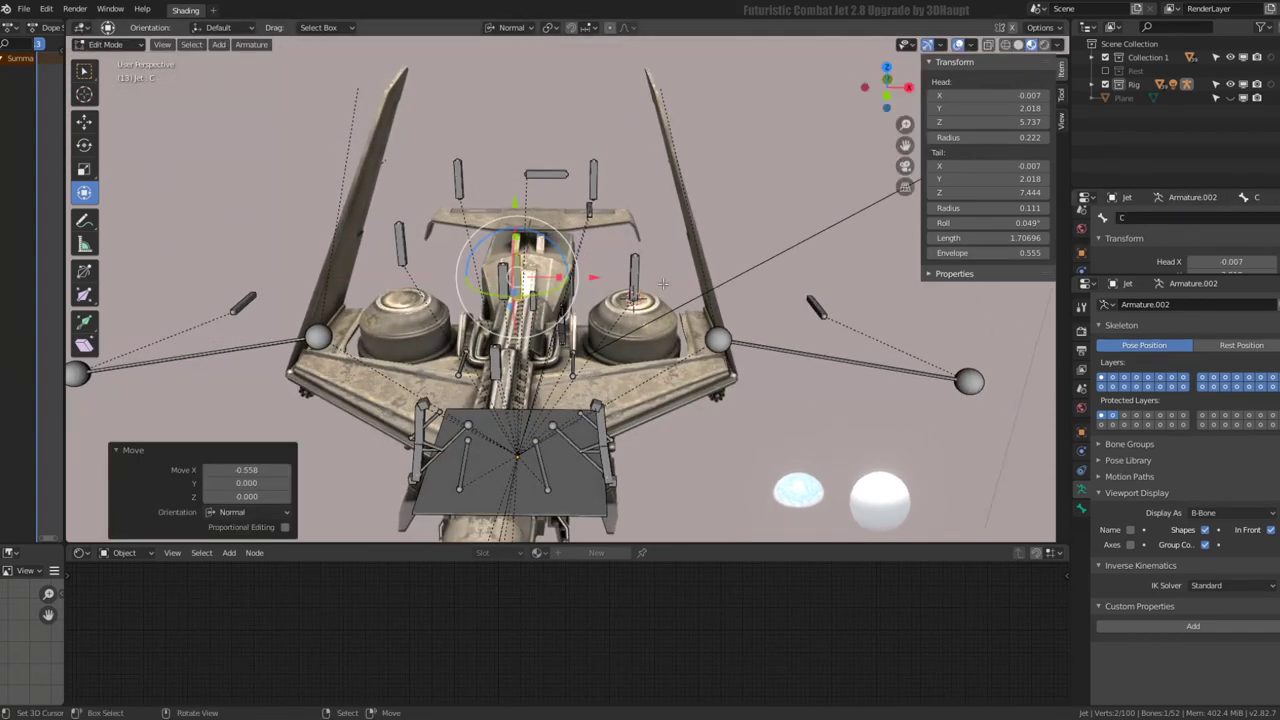
key(ctrl+z)
key(ctrl+z)
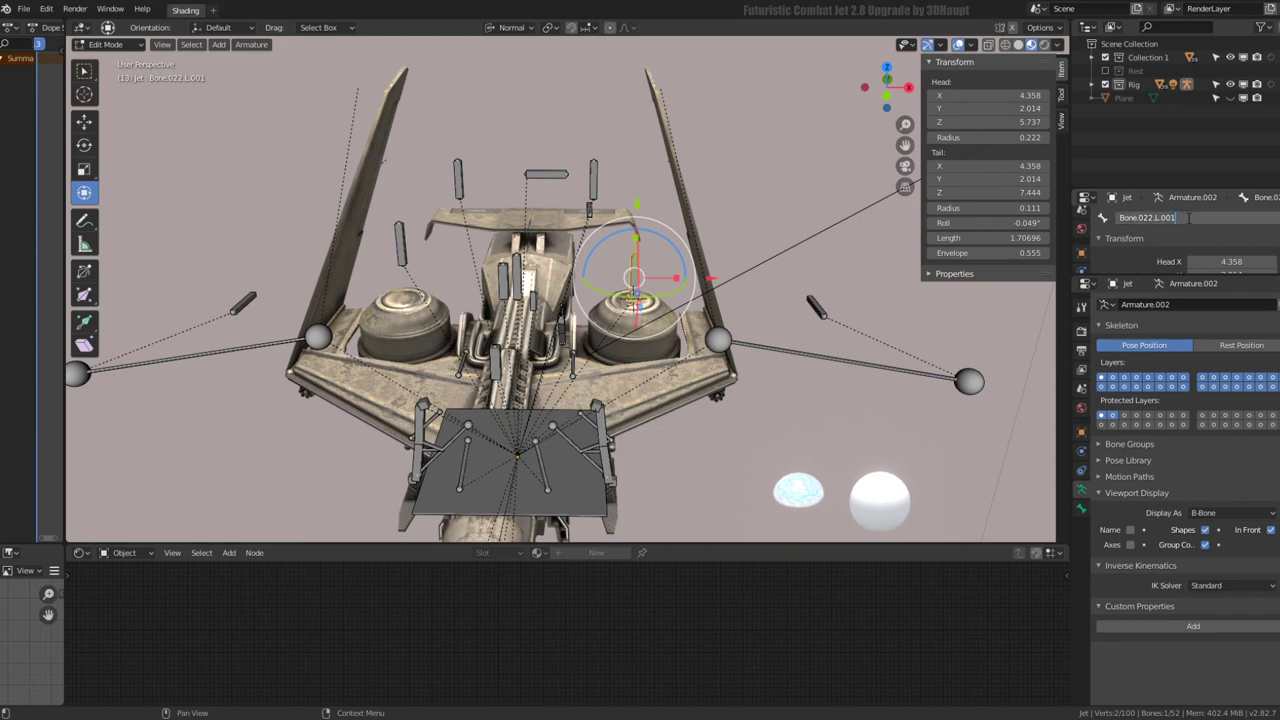
Name the tank bones Bone.030.L over the right tank and Bone.030.R over the left
key(Return)
key(Return)
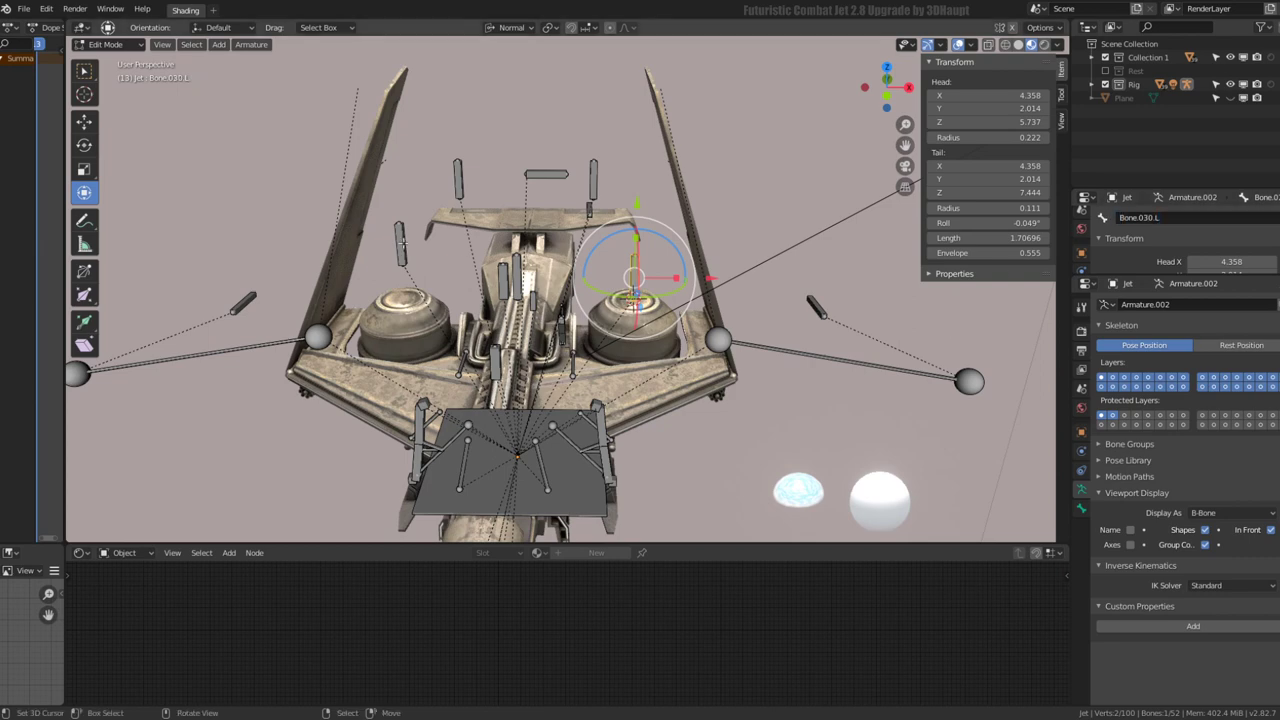
click(400, 240)
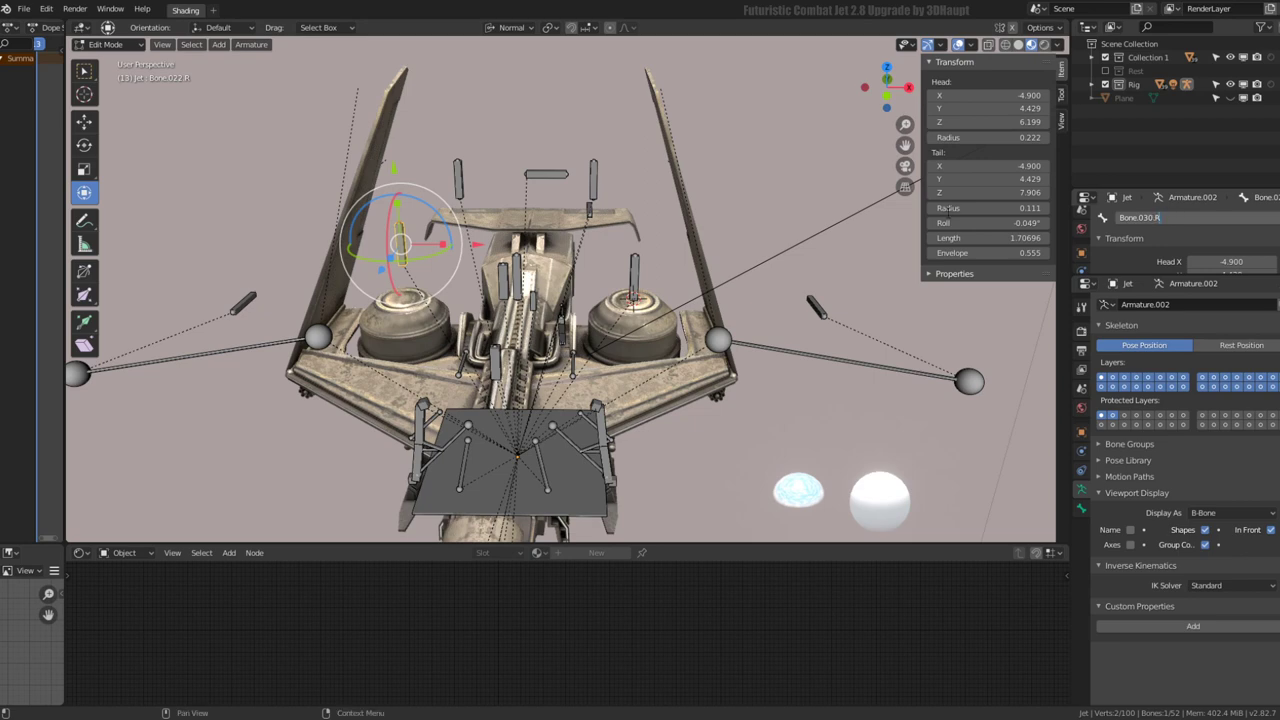
key(Return)
click(633, 275)
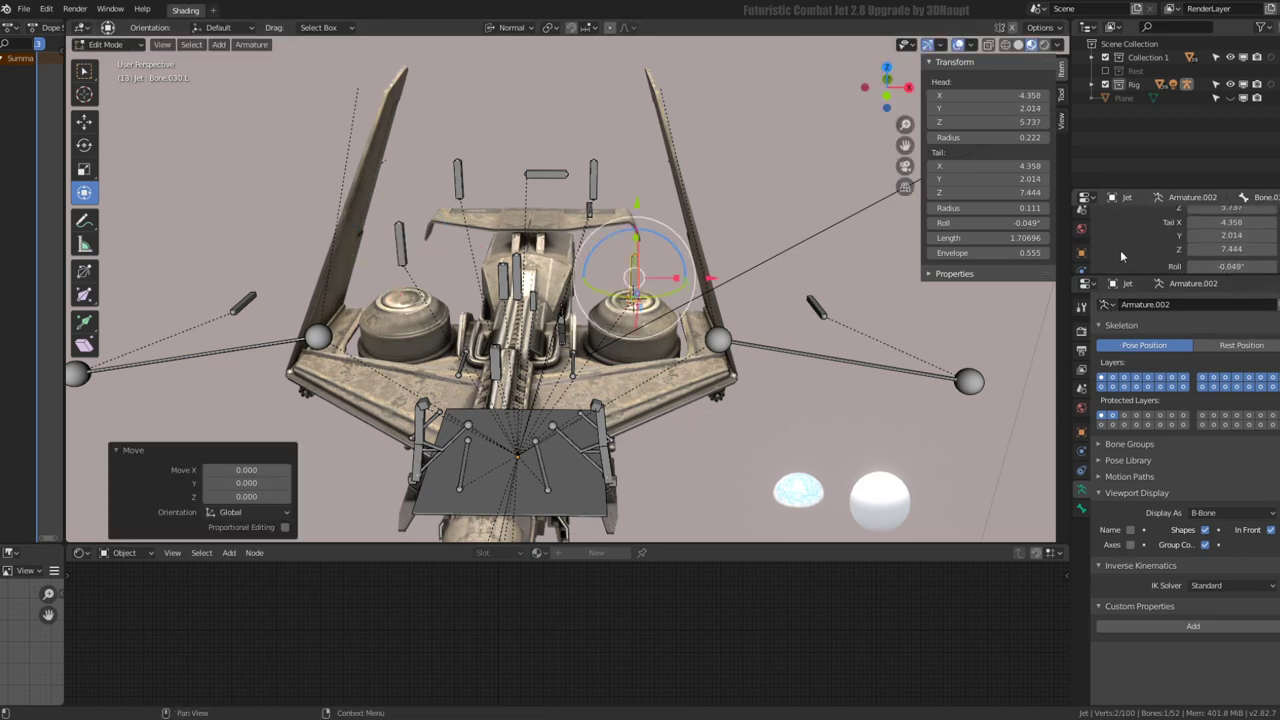
Turn X-Axis Mirror editing back on in the Tool settings
click(1081, 307)
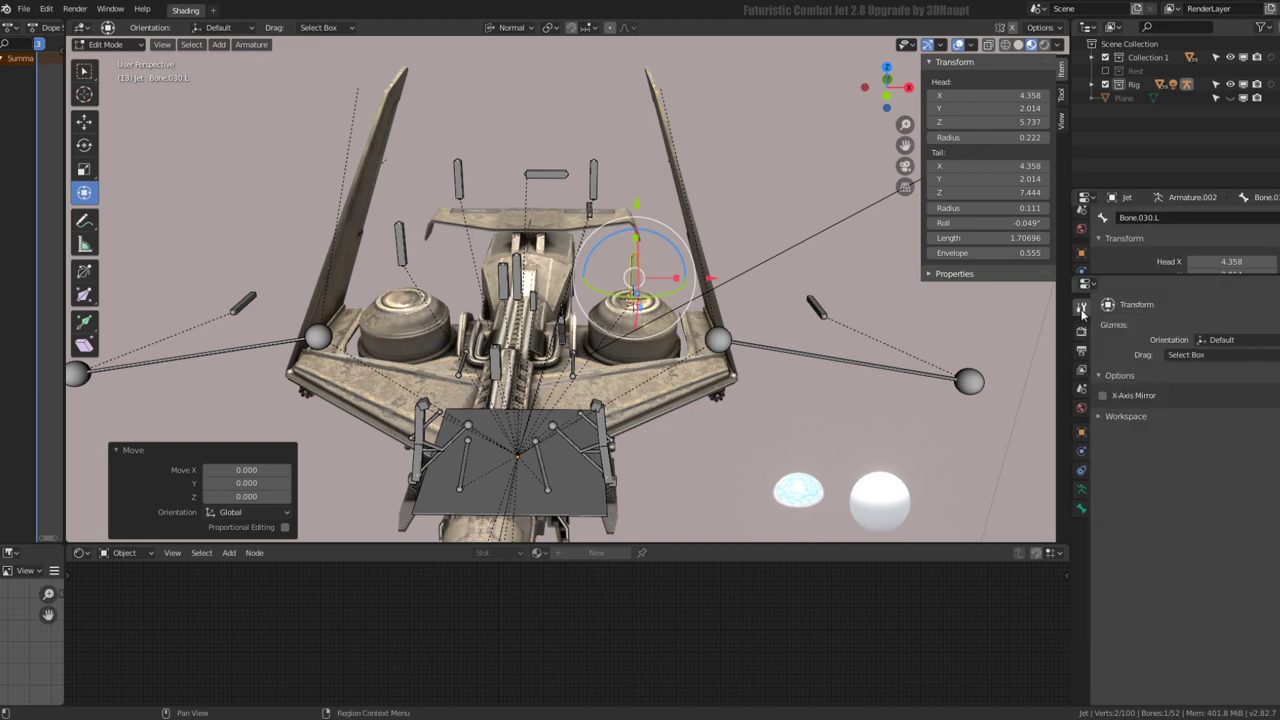
click(1123, 397)
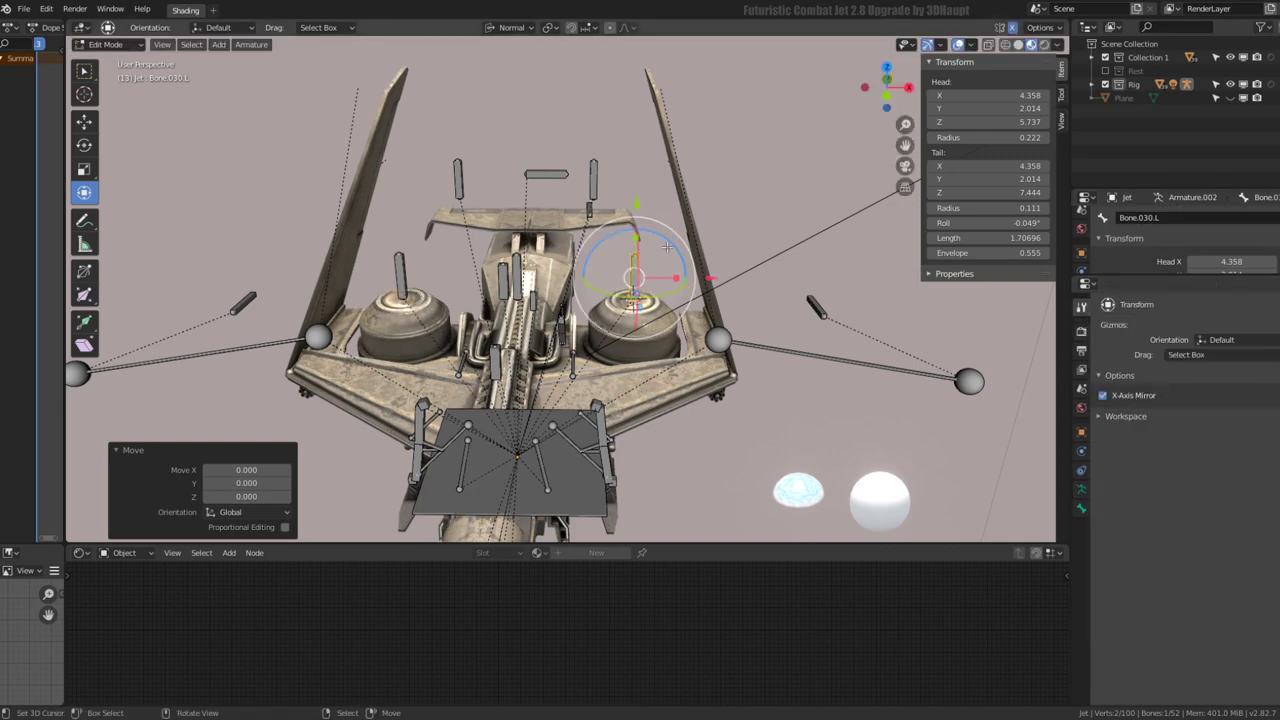
middle_drag(640, 280, 608, 258)
In Pose Mode, select Bone.030.R, Bone.030.L, C, Bone.022.L.002 and Bone.022.L.004 in turn
key(ctrl+Tab)
click(425, 306)
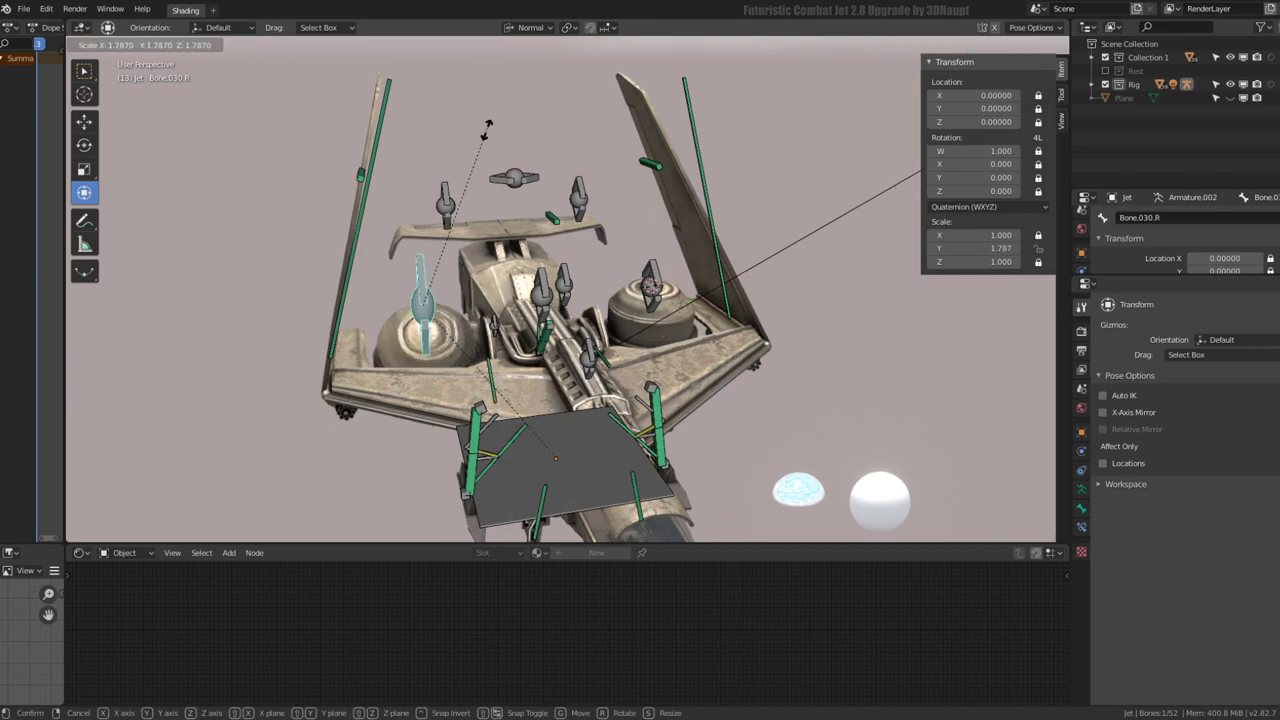
mouse_move(425, 306)
middle_down()
mouse_move(645, 318)
mouse_move(620, 290)
middle_up()
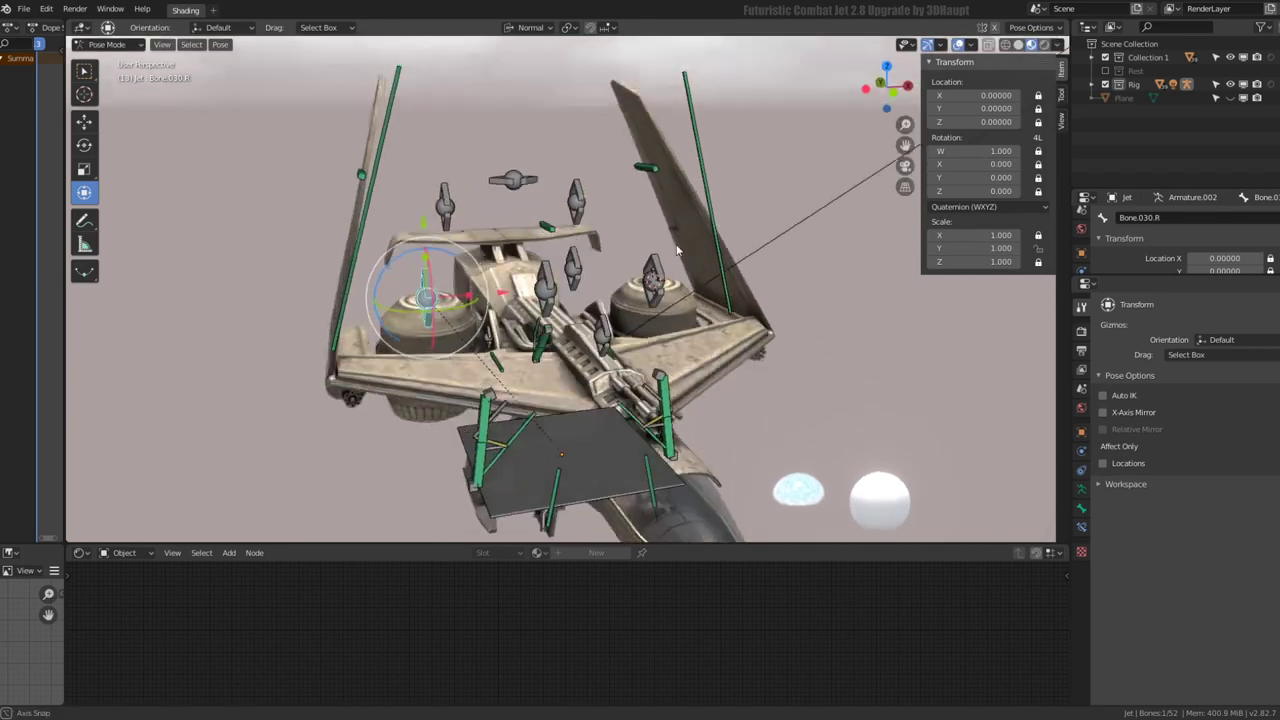
click(652, 280)
click(543, 285)
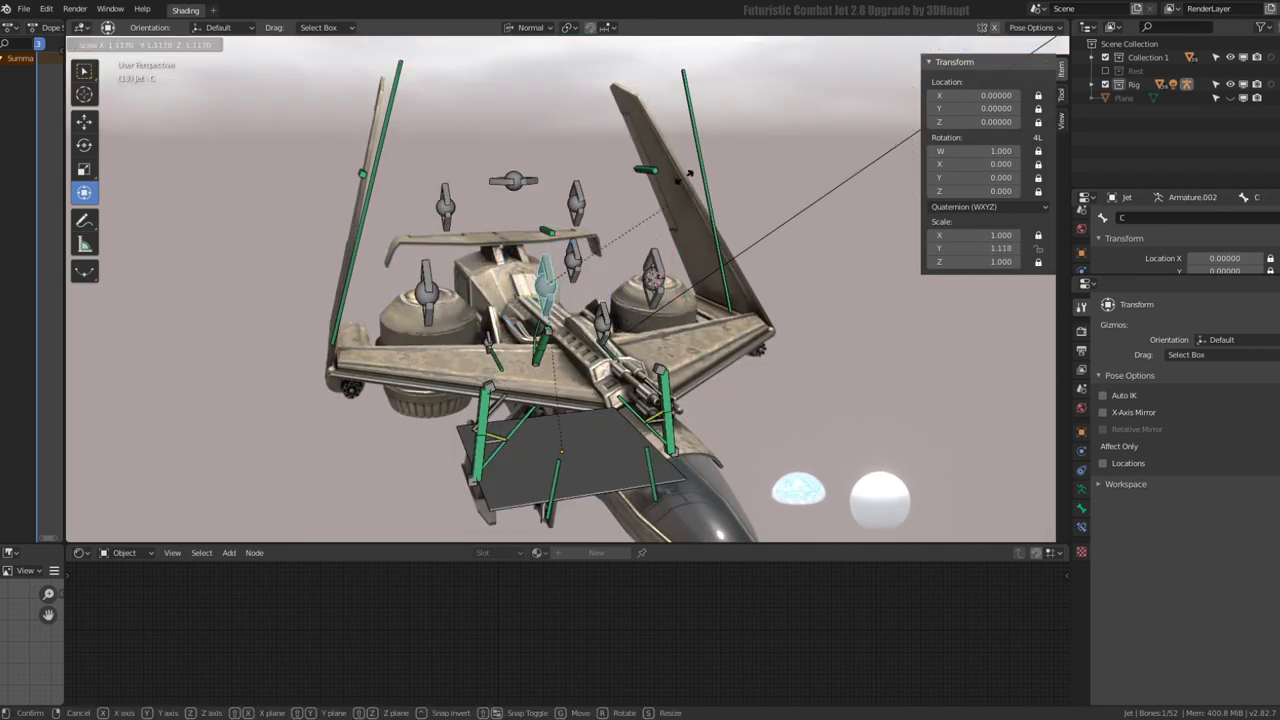
mouse_move(608, 187)
middle_down()
mouse_move(671, 196)
mouse_move(657, 183)
middle_up()
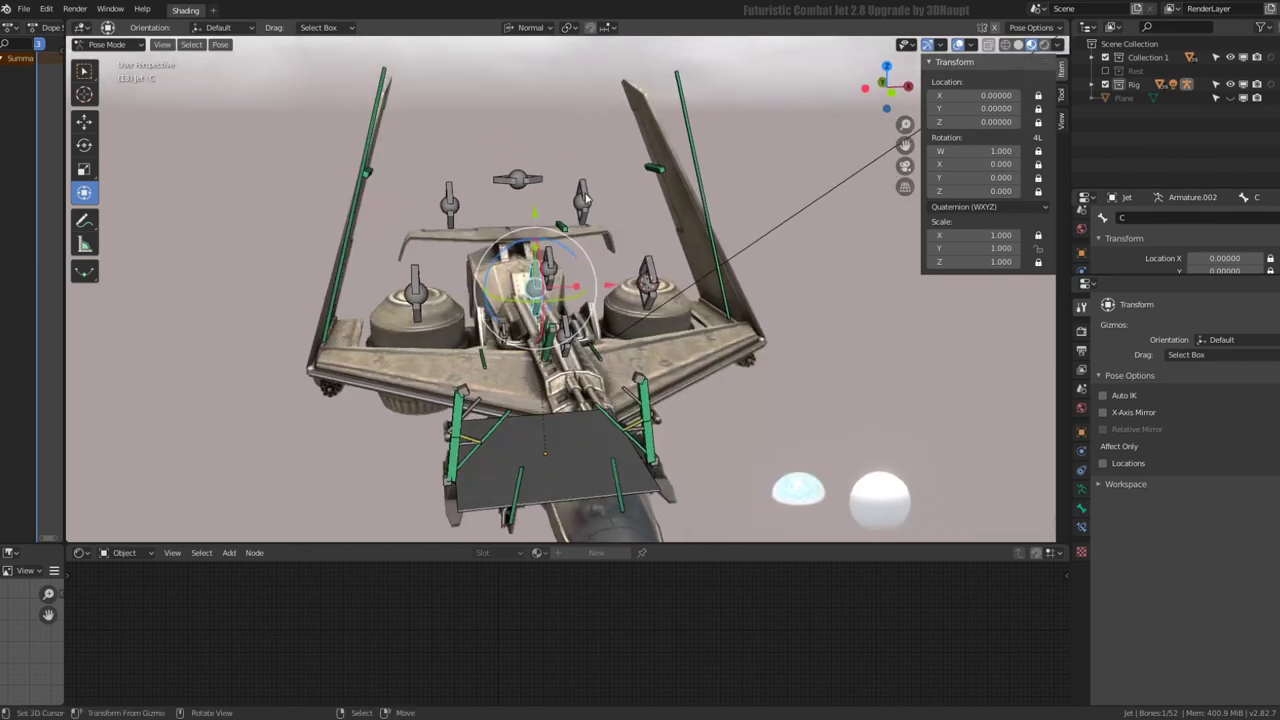
click(654, 172)
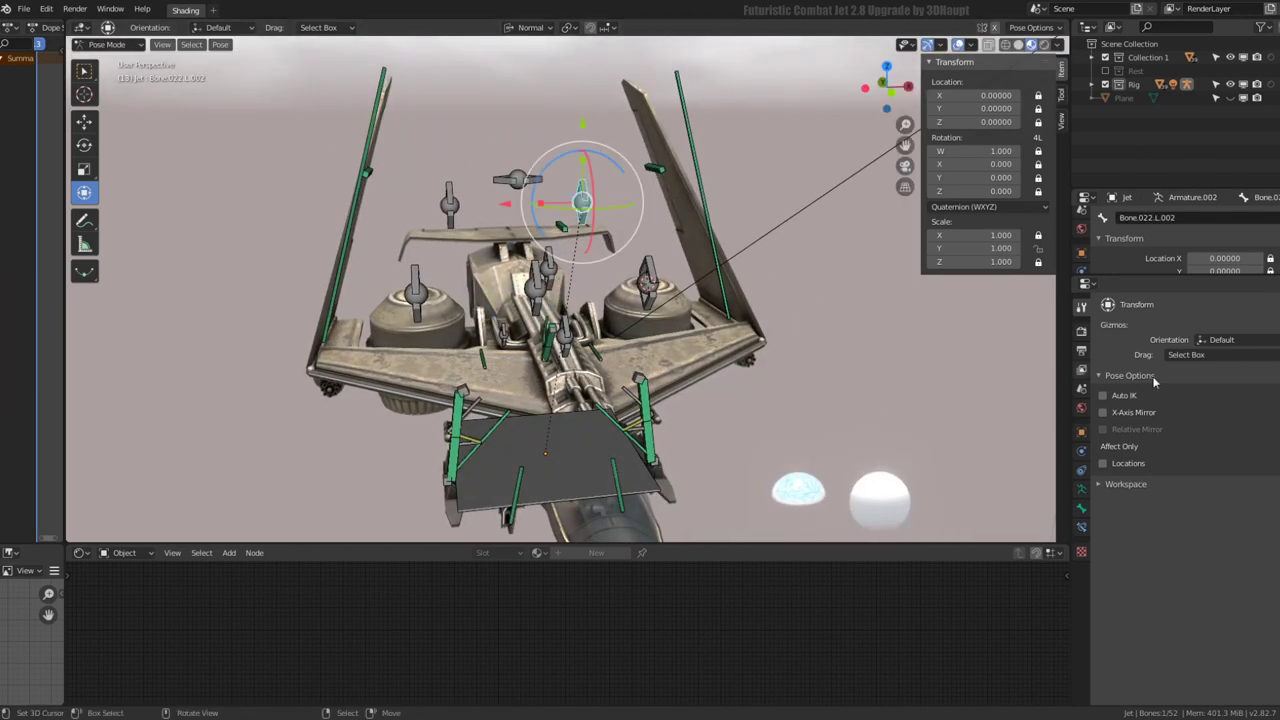
click(453, 207)
In Edit Mode, rename the two new control bones Bone.040.L and Bone.040.R
key(Tab)
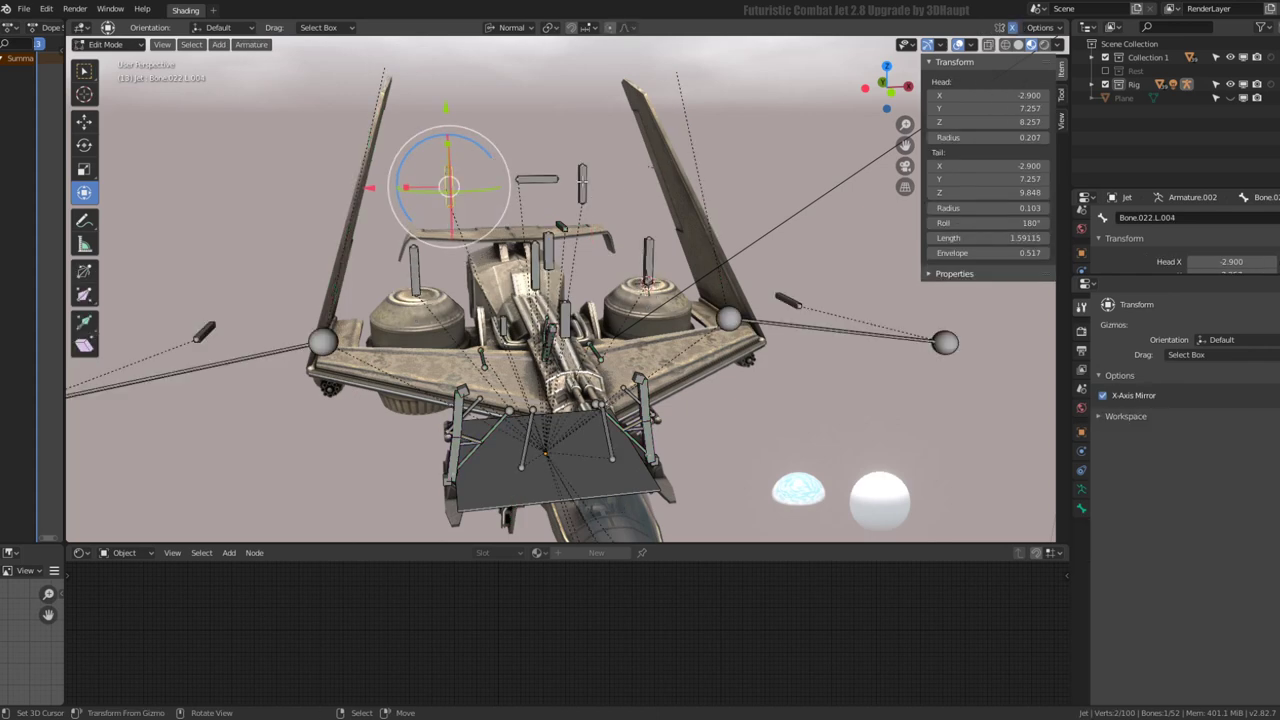
click(580, 188)
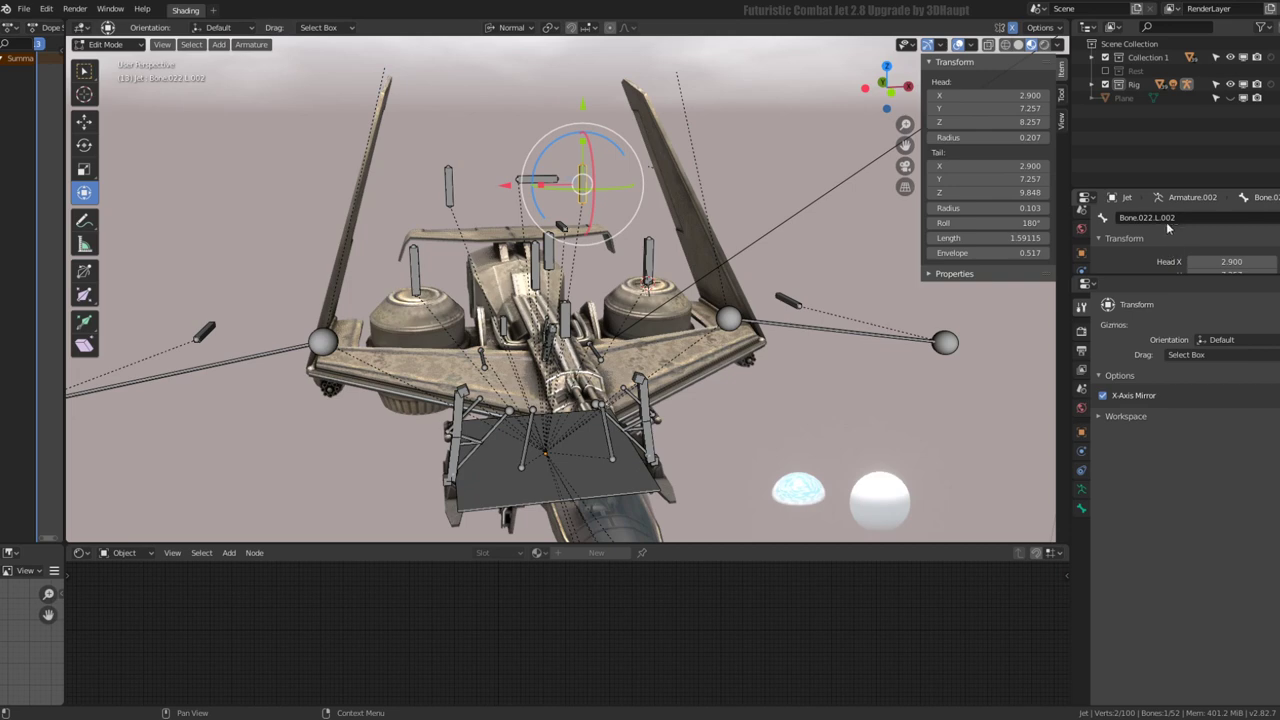
click(1160, 217)
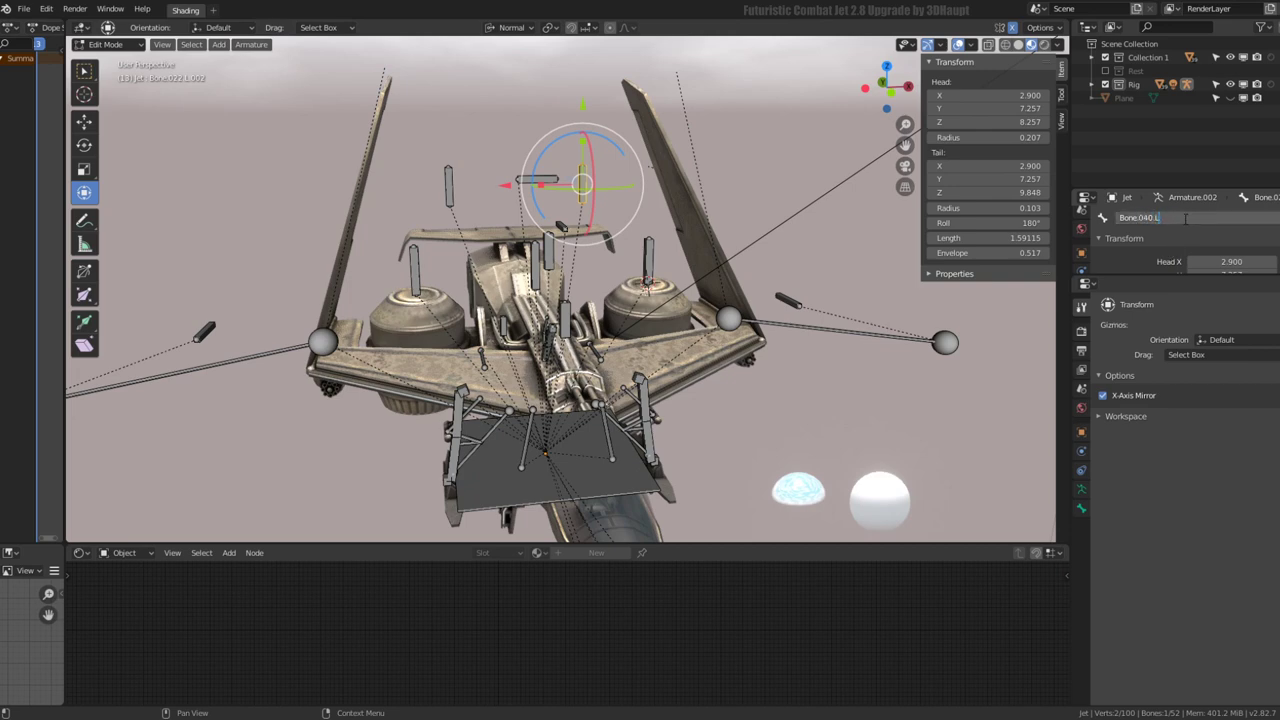
key(Return)
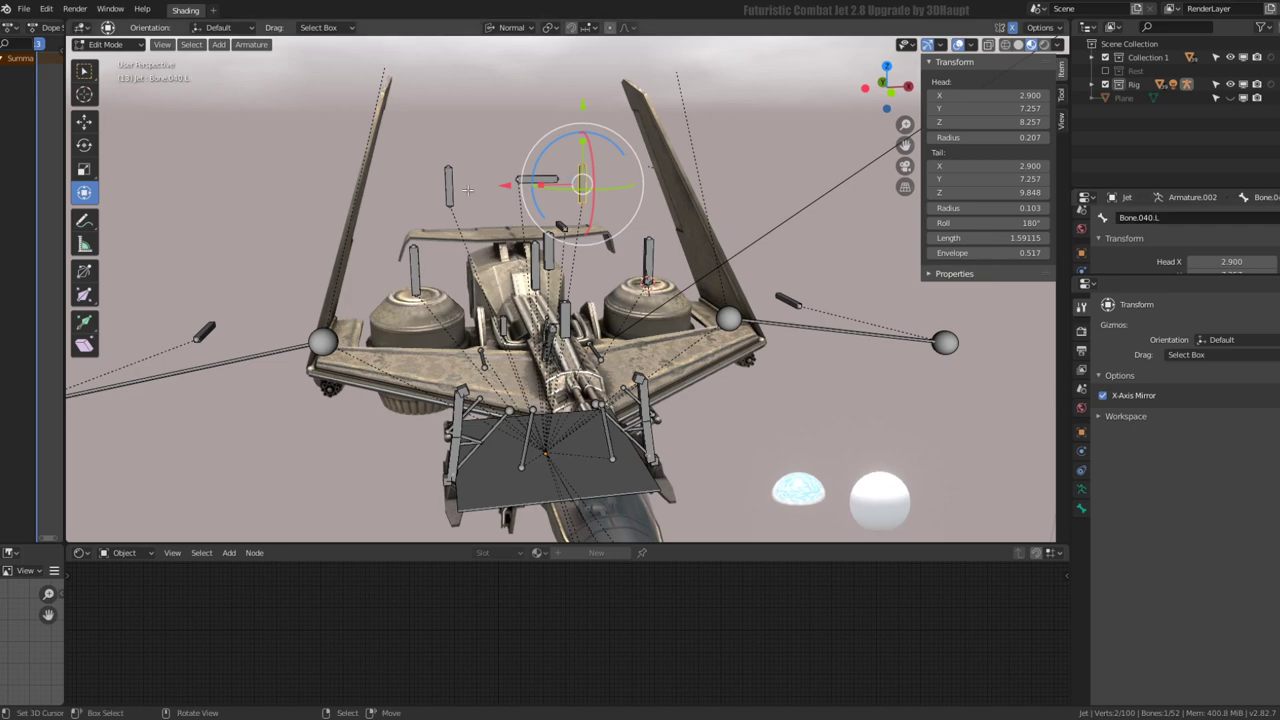
click(462, 184)
text(R)
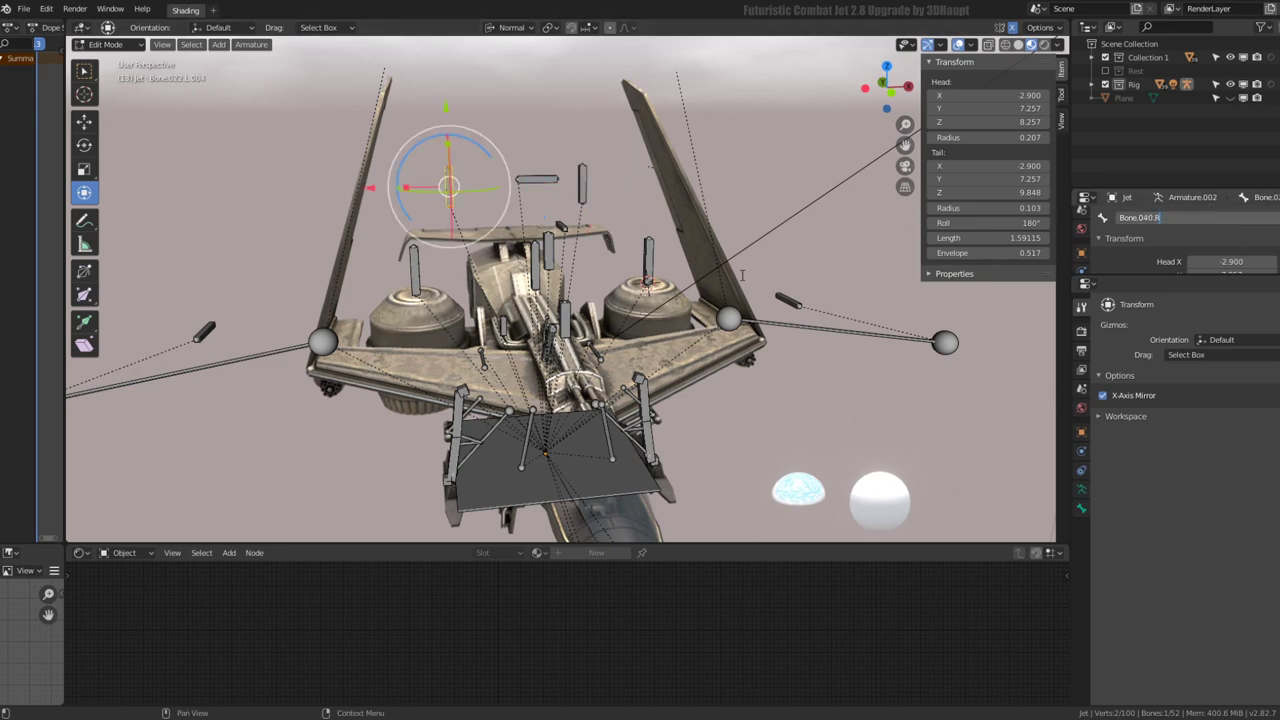
key(Return)
Switch the jet armature to Rest Position in Pose Mode and select the mirrored control bone
middle_drag(661, 250, 720, 220)
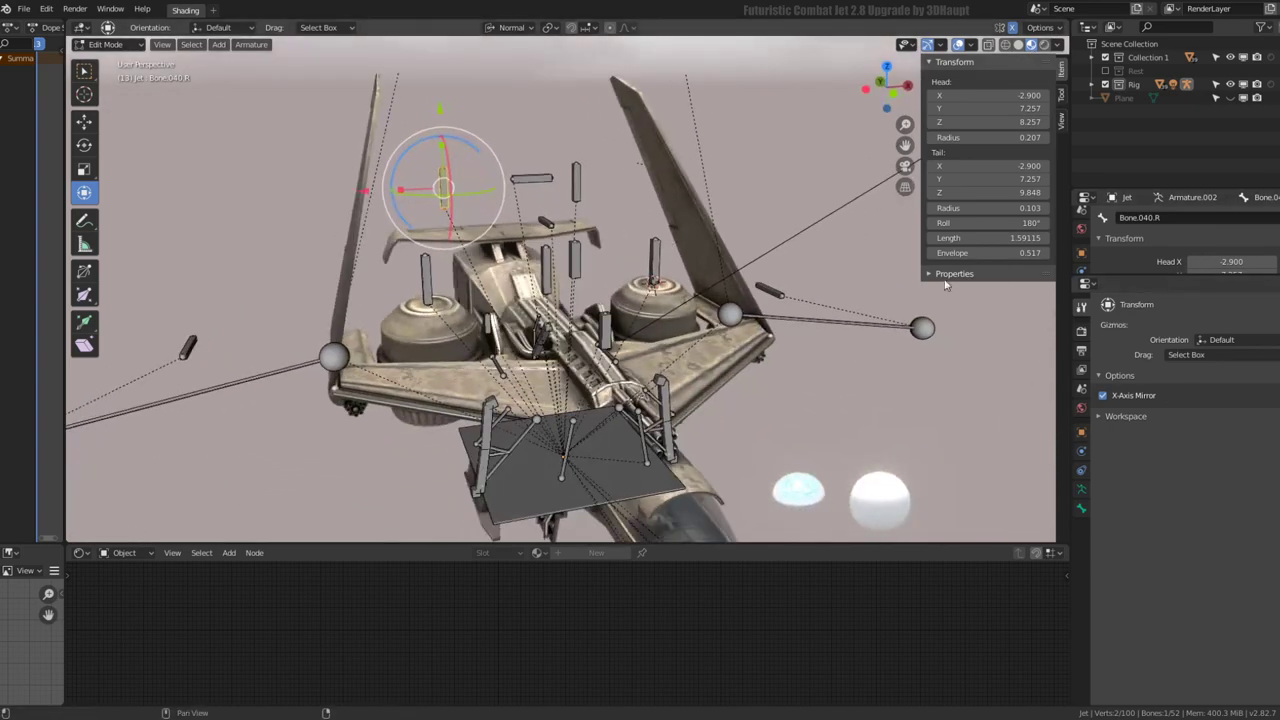
key(ctrl+Tab)
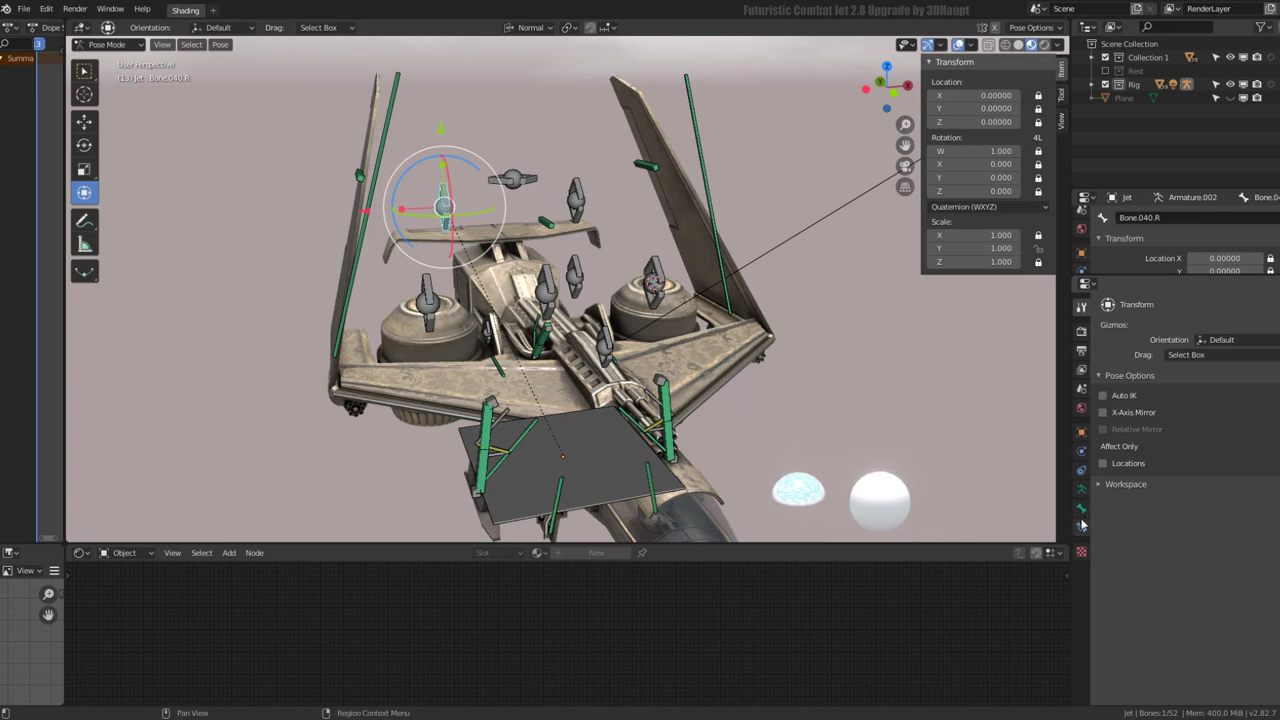
click(1081, 524)
click(1081, 489)
click(1241, 345)
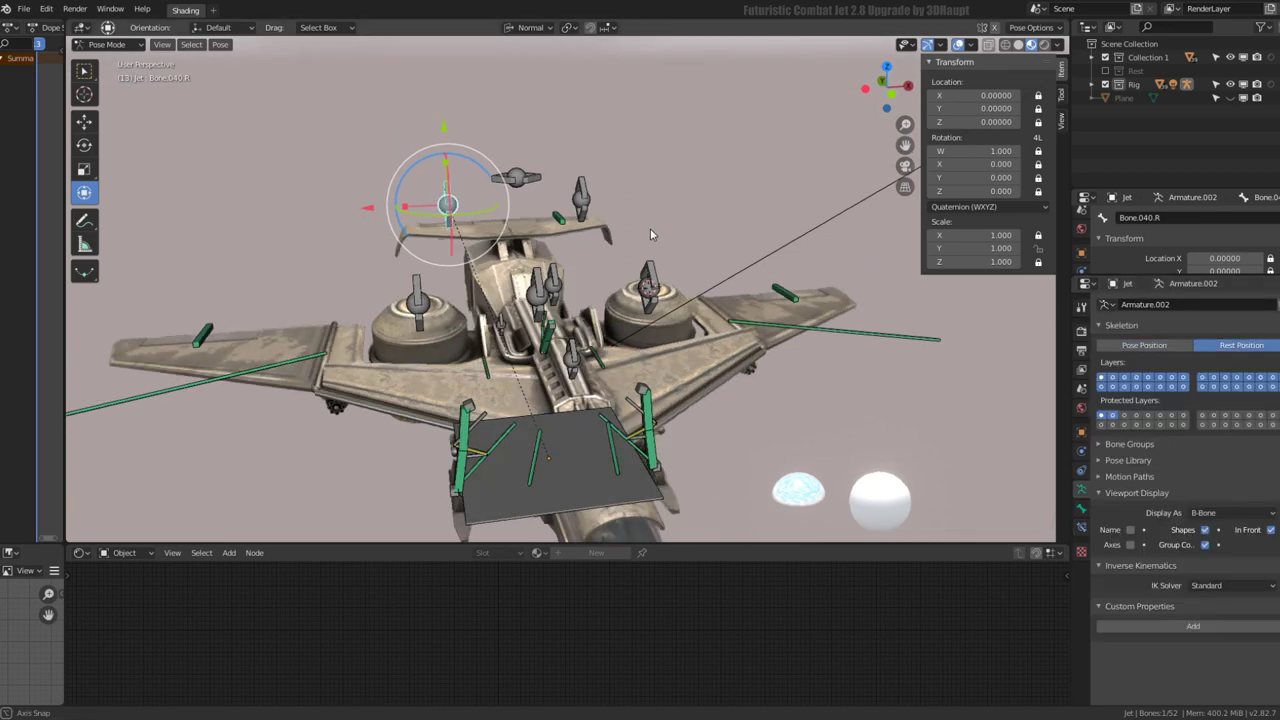
middle_drag(650, 234, 885, 322)
key(shift+ctrl+m)
Snap the 3D cursor to the selected bone, snap Bone.040.L to it, and raise it above the wing
key(Tab)
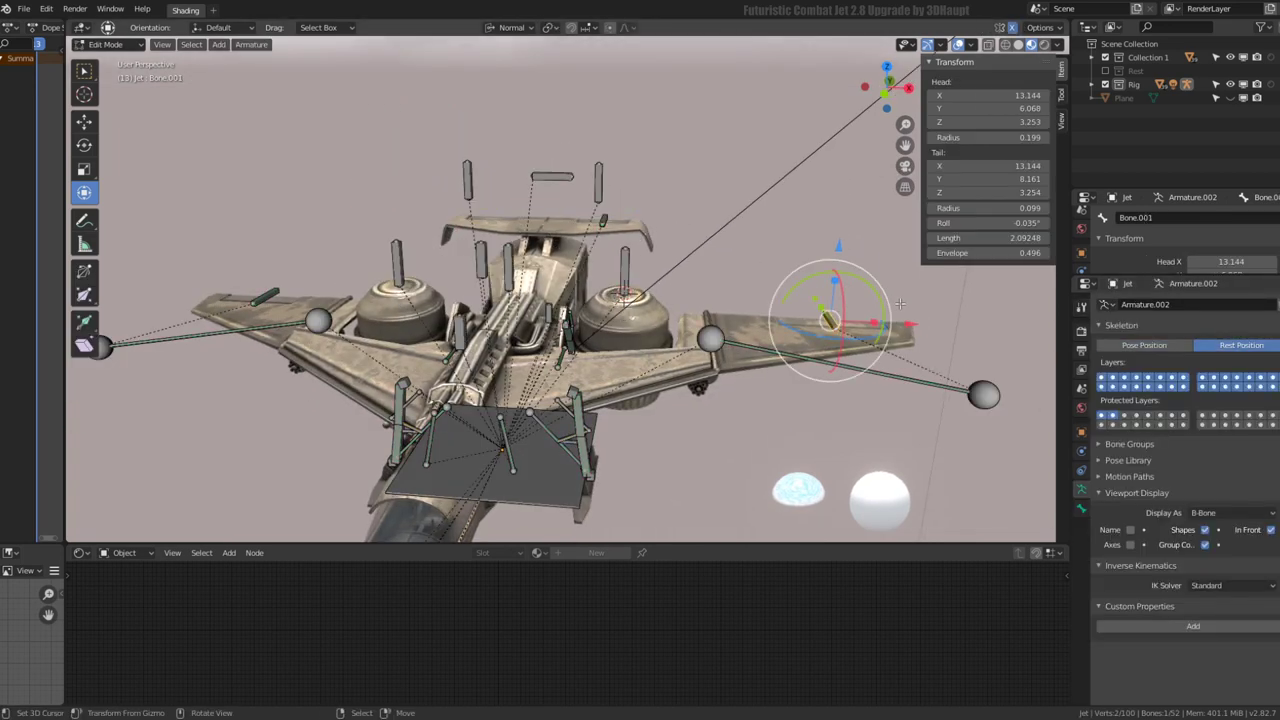
key(shift+s)
click(836, 351)
click(560, 176)
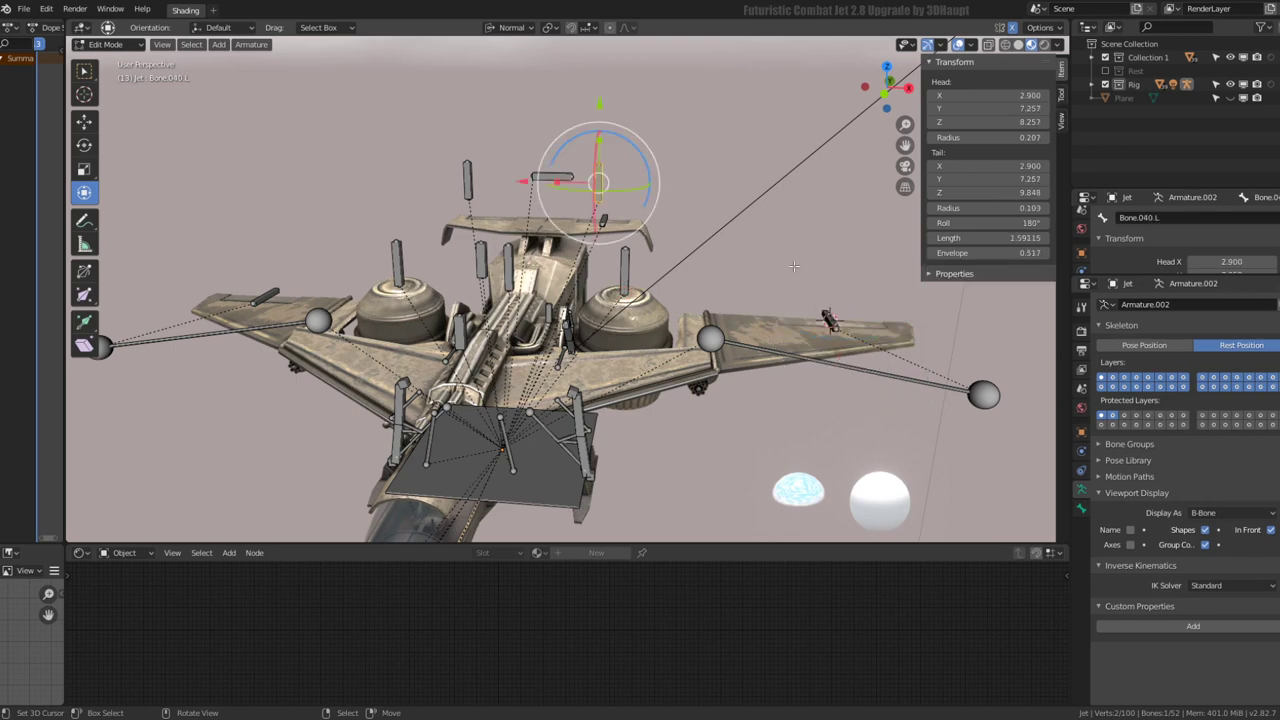
mouse_move(700, 300)
middle_down()
mouse_move(788, 313)
mouse_move(760, 300)
middle_up()
key(shift+s)
click(775, 276)
drag(738, 388, 820, 390)
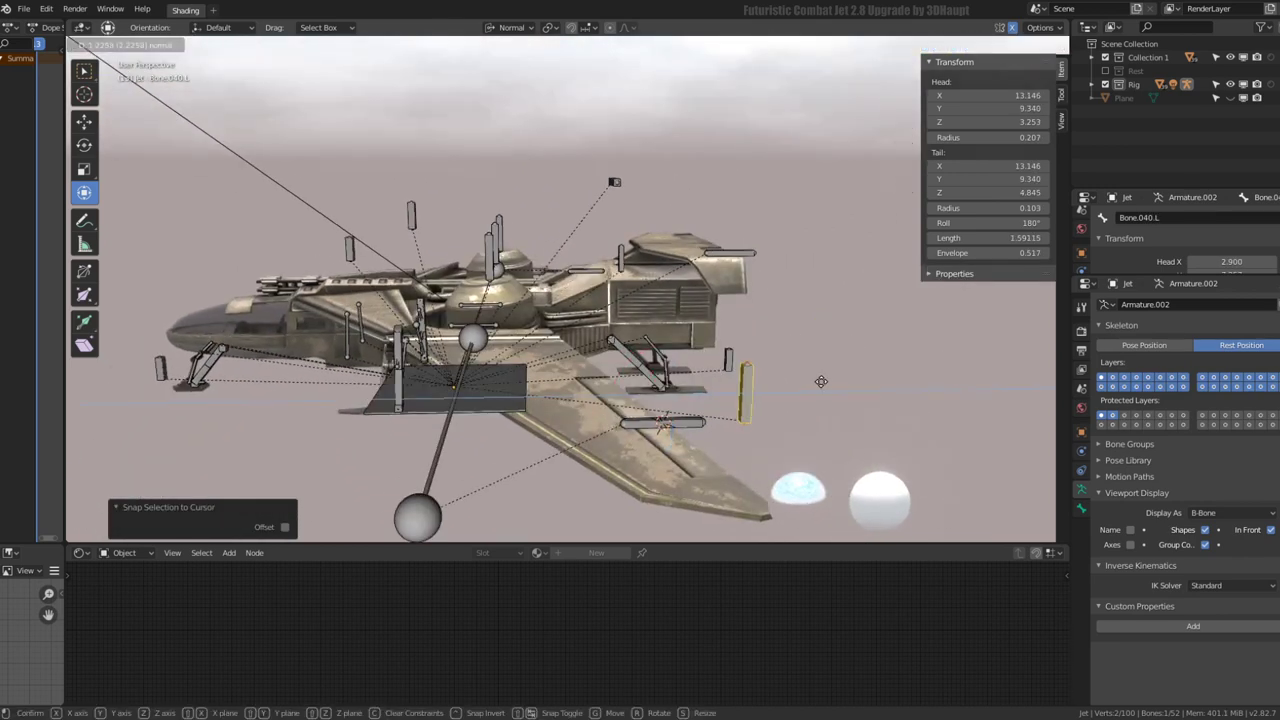
Parent the control bones to Bone.002.L and the left-wing bone with Keep Offset, then return to Pose Mode
middle_drag(606, 376, 760, 330)
click(805, 348)
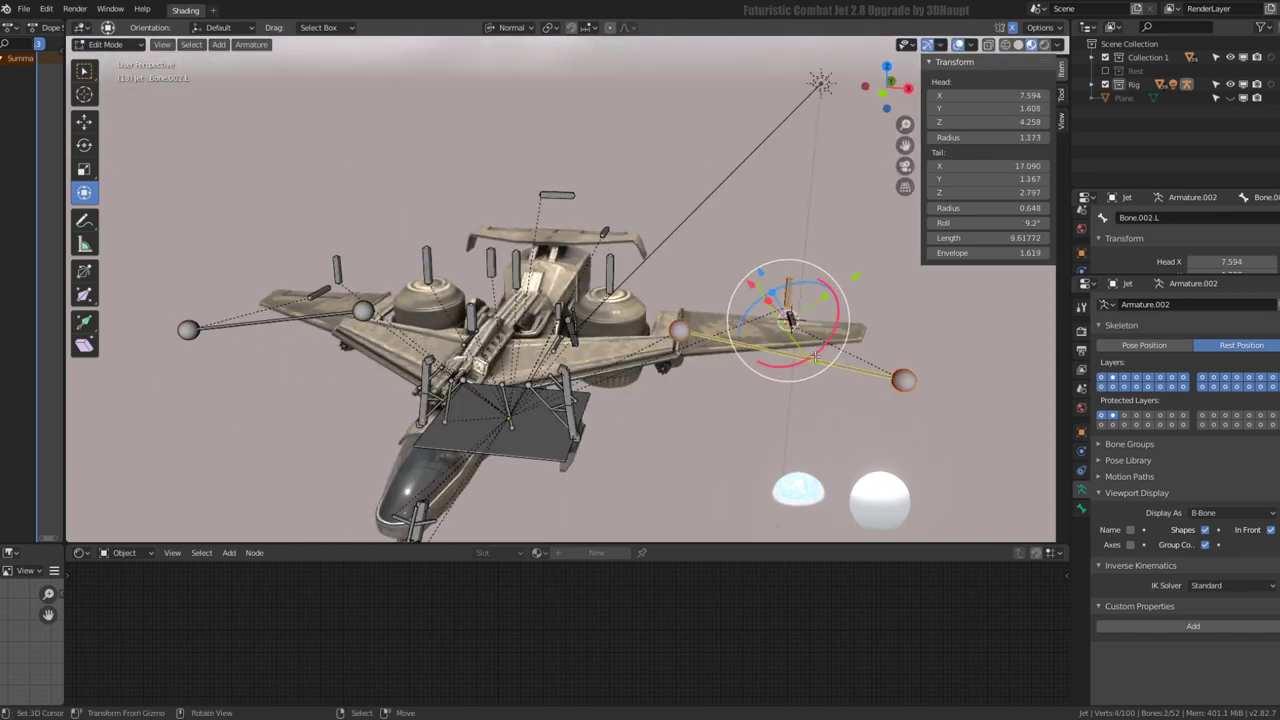
key(ctrl+p)
click(812, 357)
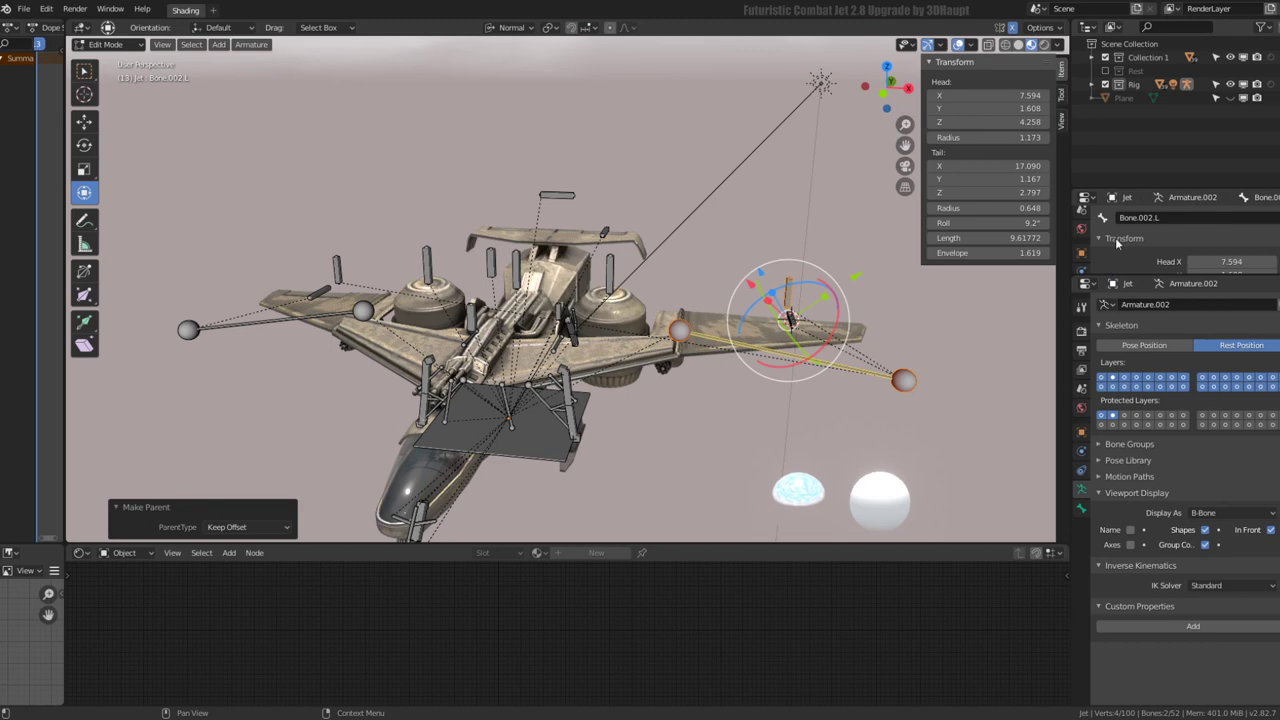
click(1083, 305)
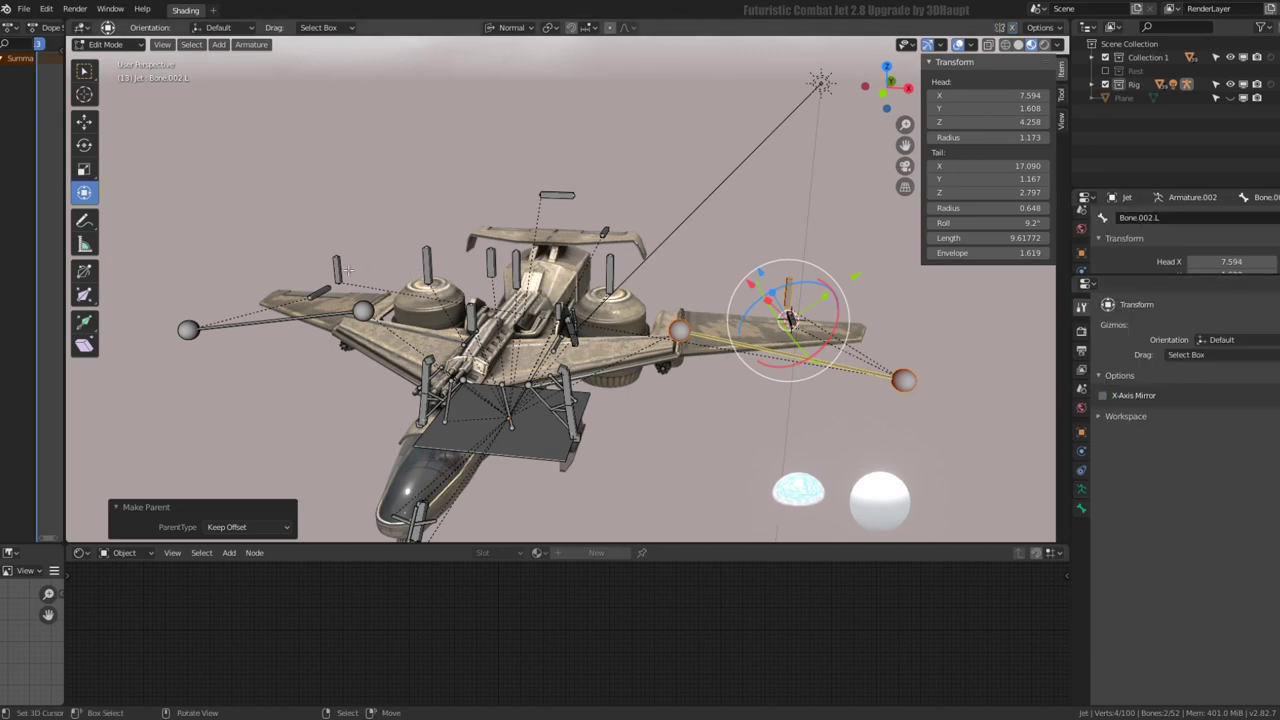
key(ctrl+p)
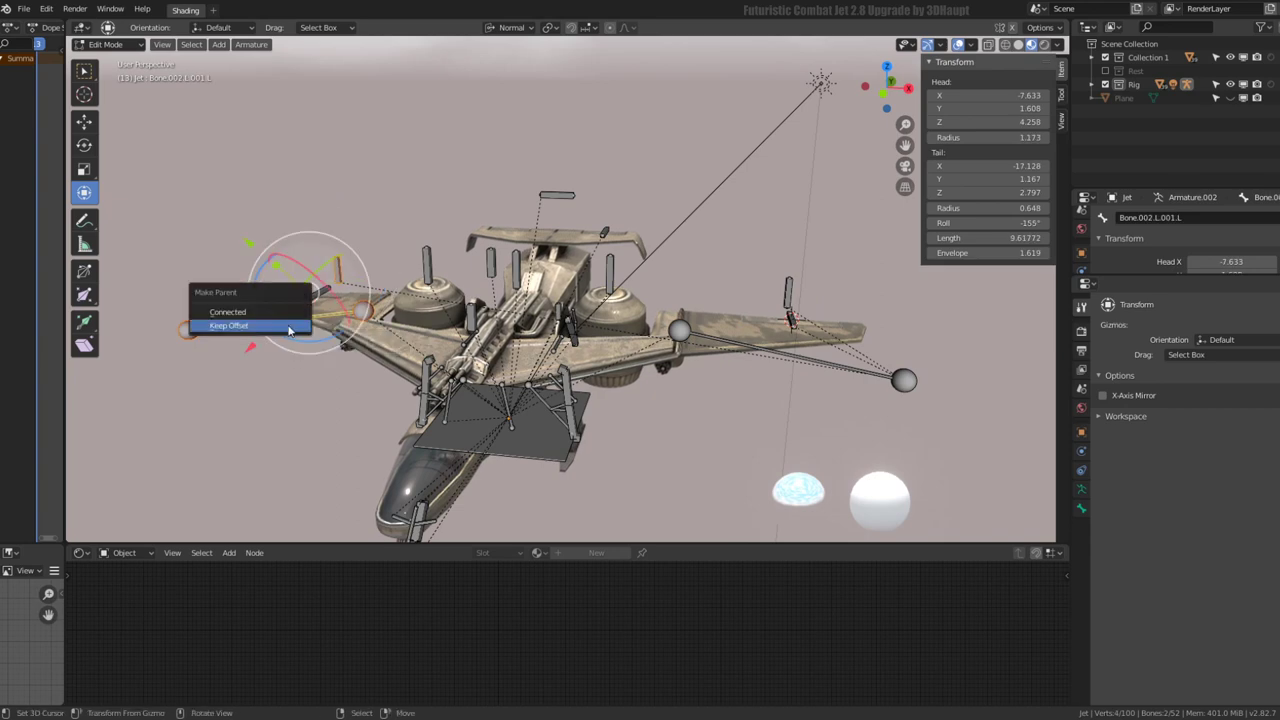
click(289, 330)
mouse_move(289, 330)
middle_down()
mouse_move(538, 283)
mouse_move(681, 298)
middle_up()
key(ctrl+Tab)
click(803, 306)
middle_drag(803, 306, 730, 281)
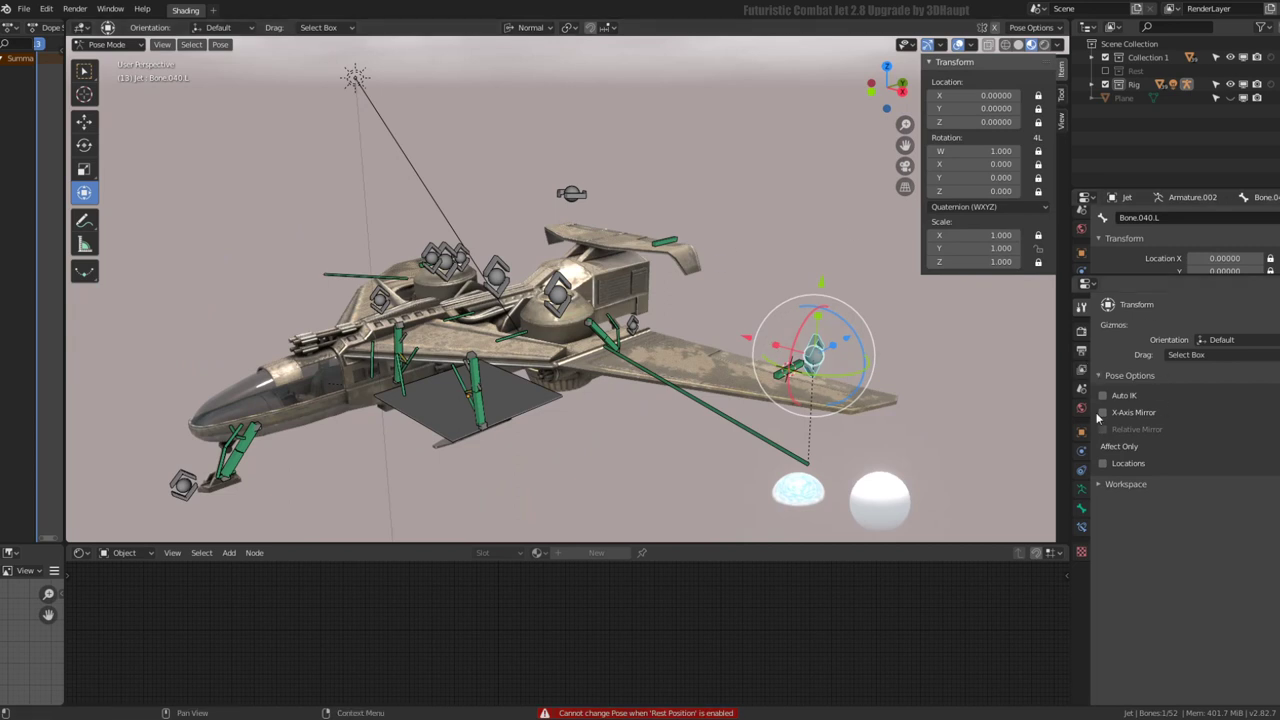
Switch the armature back to Pose Position and try a cancelled test scale on the control bone
click(1081, 527)
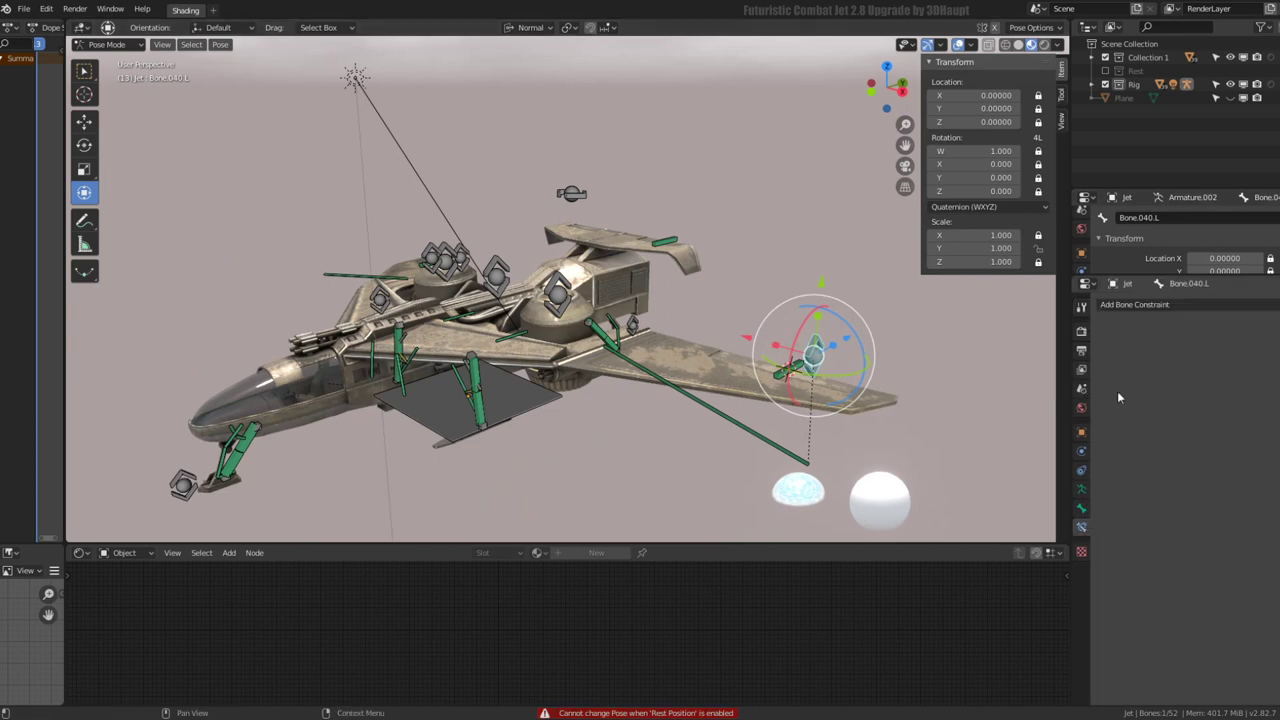
click(1081, 491)
click(1157, 347)
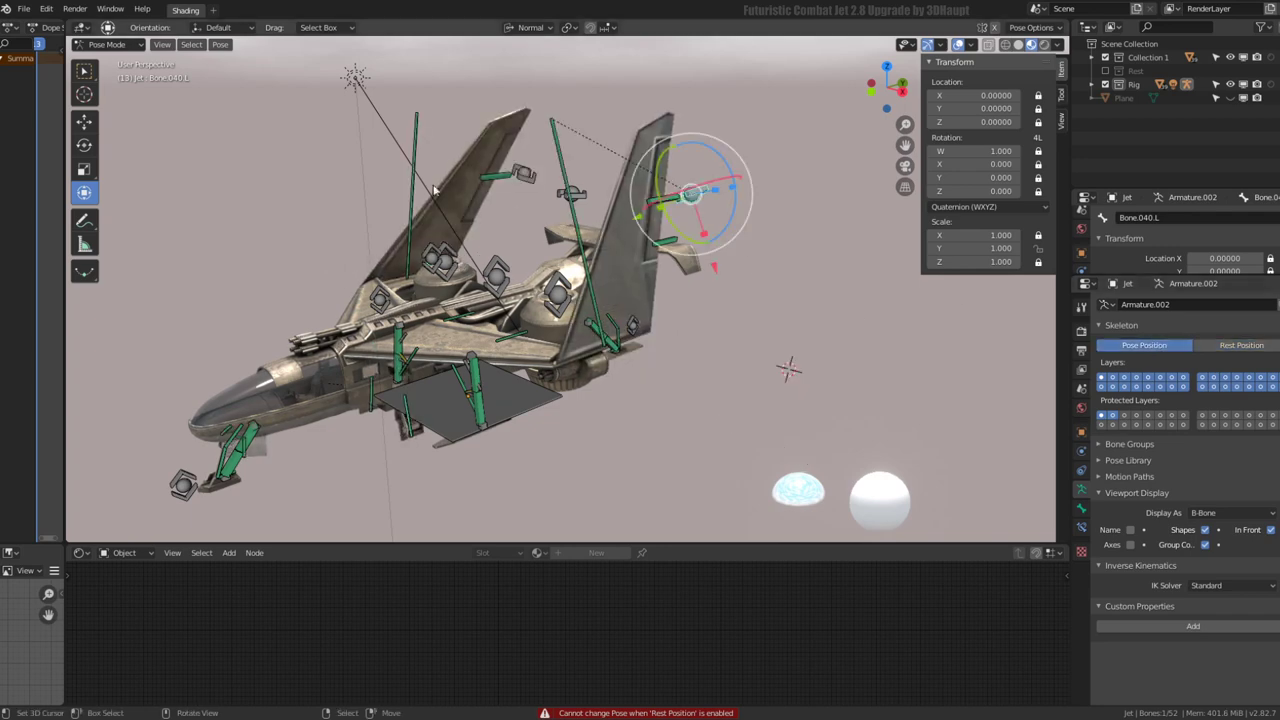
key(s)
right_click(581, 203)
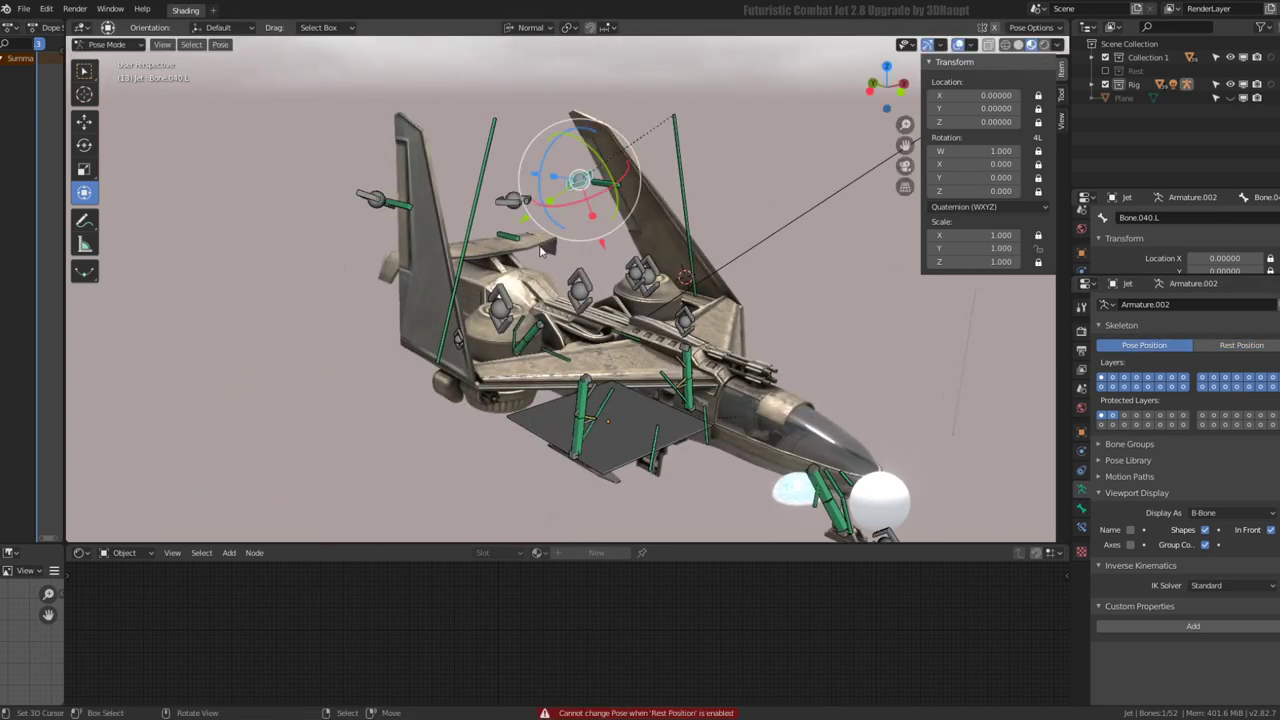
middle_drag(581, 203, 562, 289)
scroll(562, 289, up, 3)
key(s)
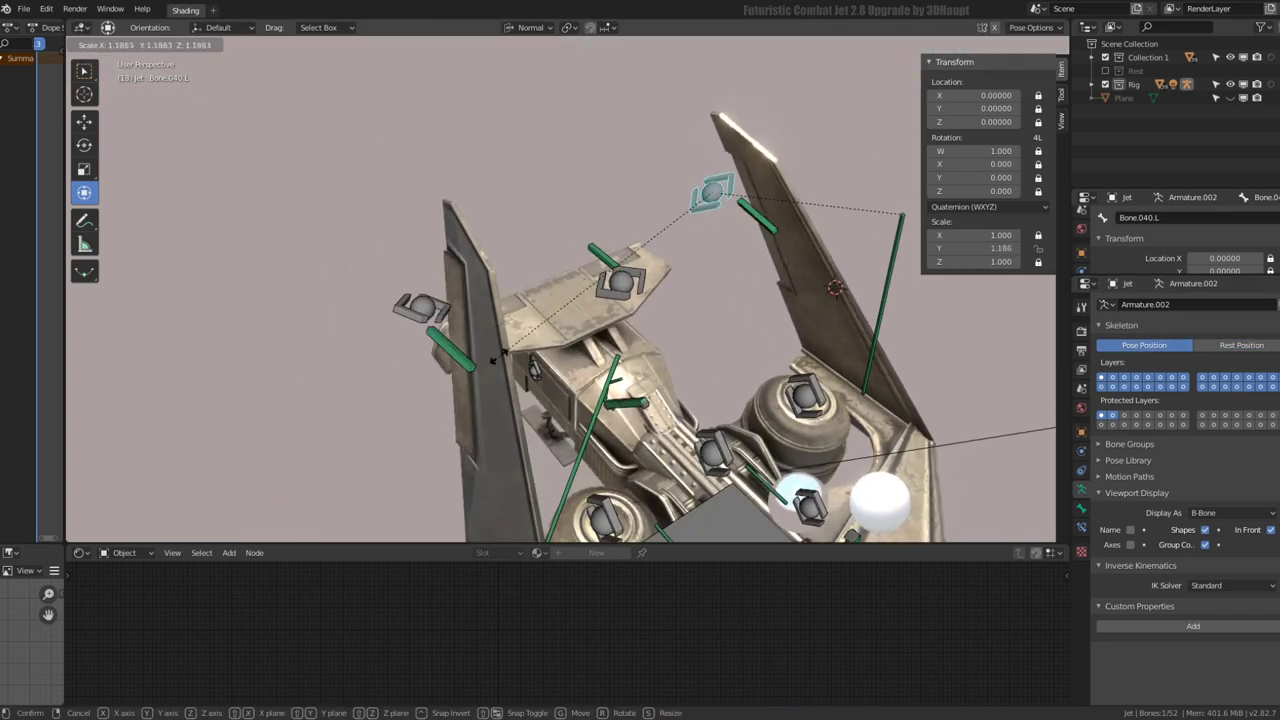
right_click(425, 370)
Check Bone.002's Action constraint and trial-scale Bone.040.R and Bone.040.L without committing
click(445, 350)
click(1082, 527)
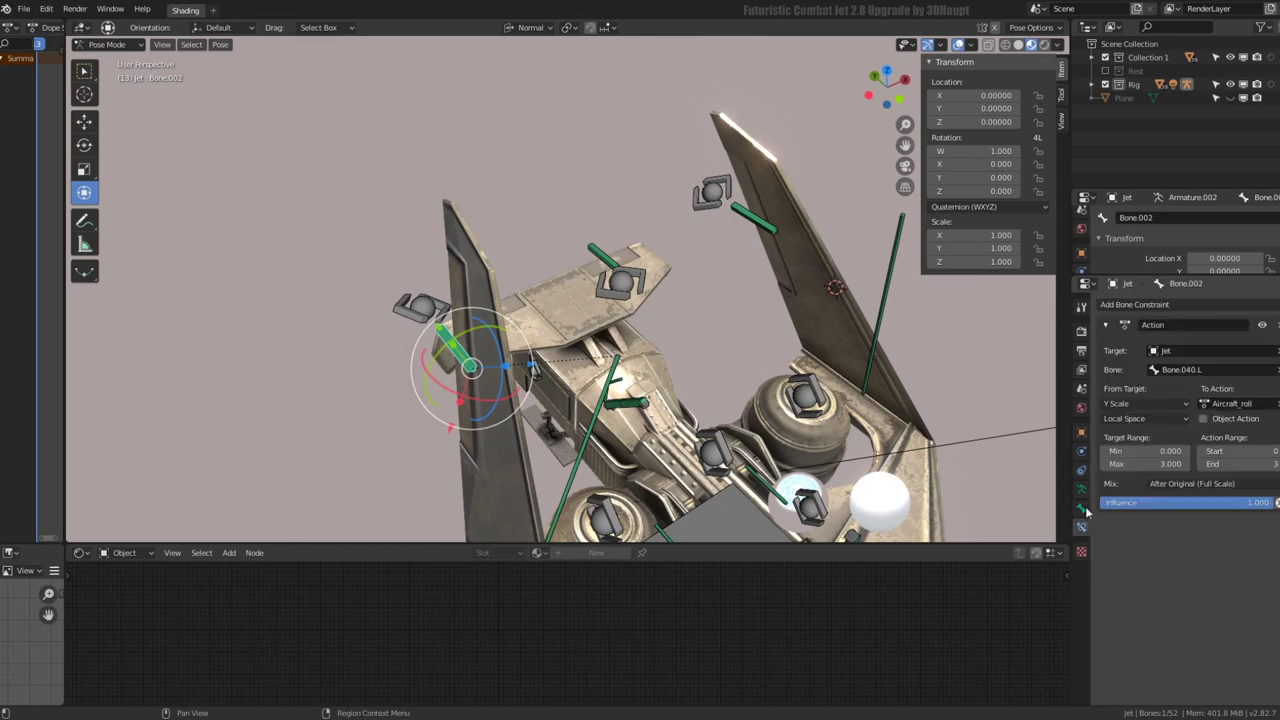
click(408, 300)
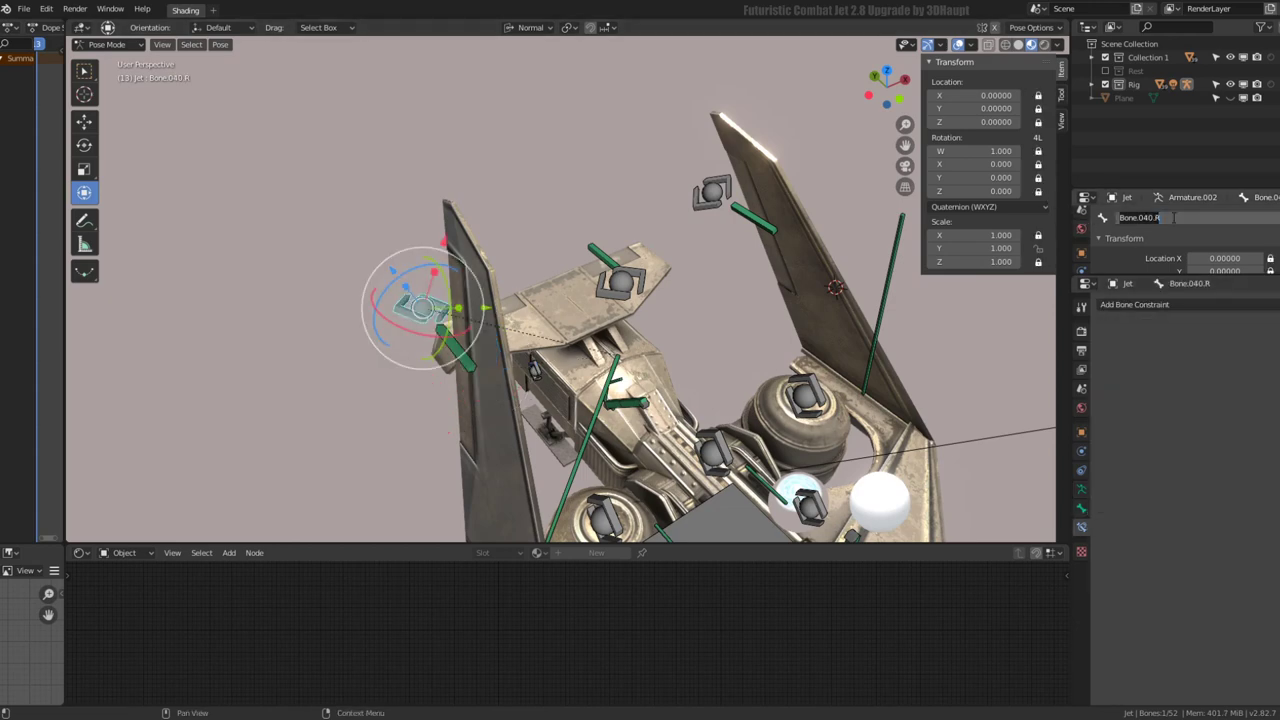
click(460, 345)
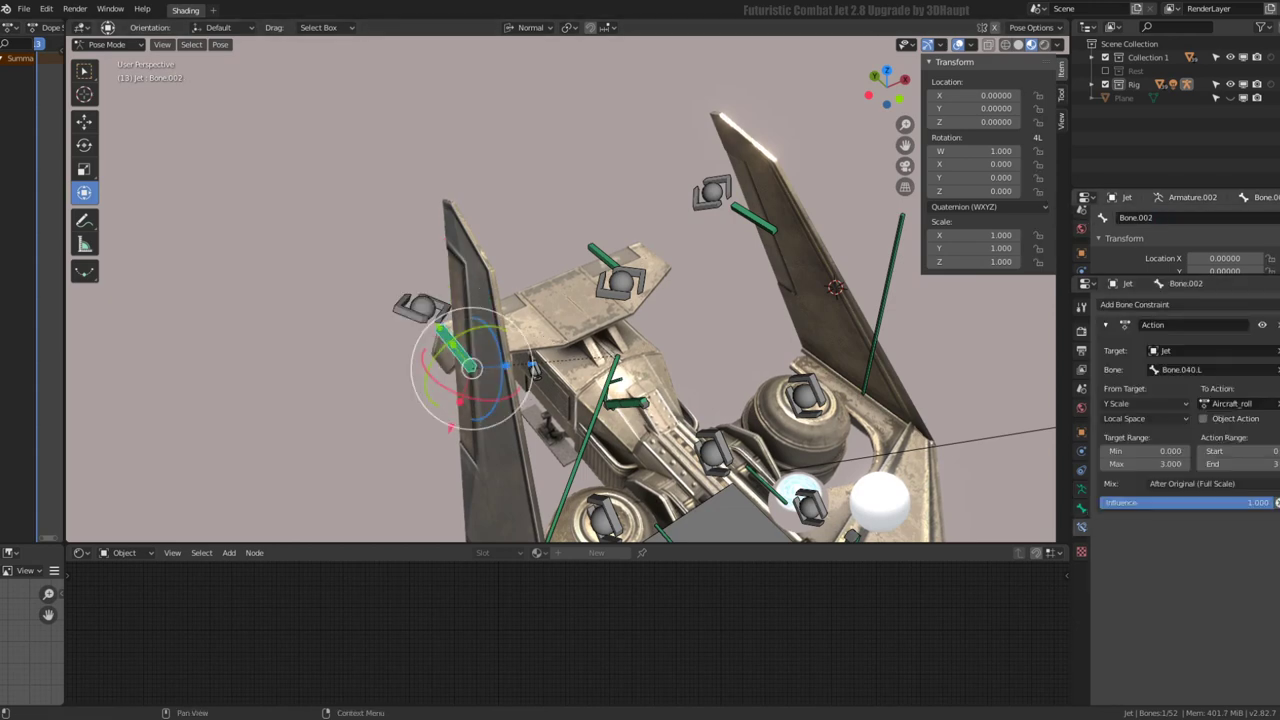
click(420, 306)
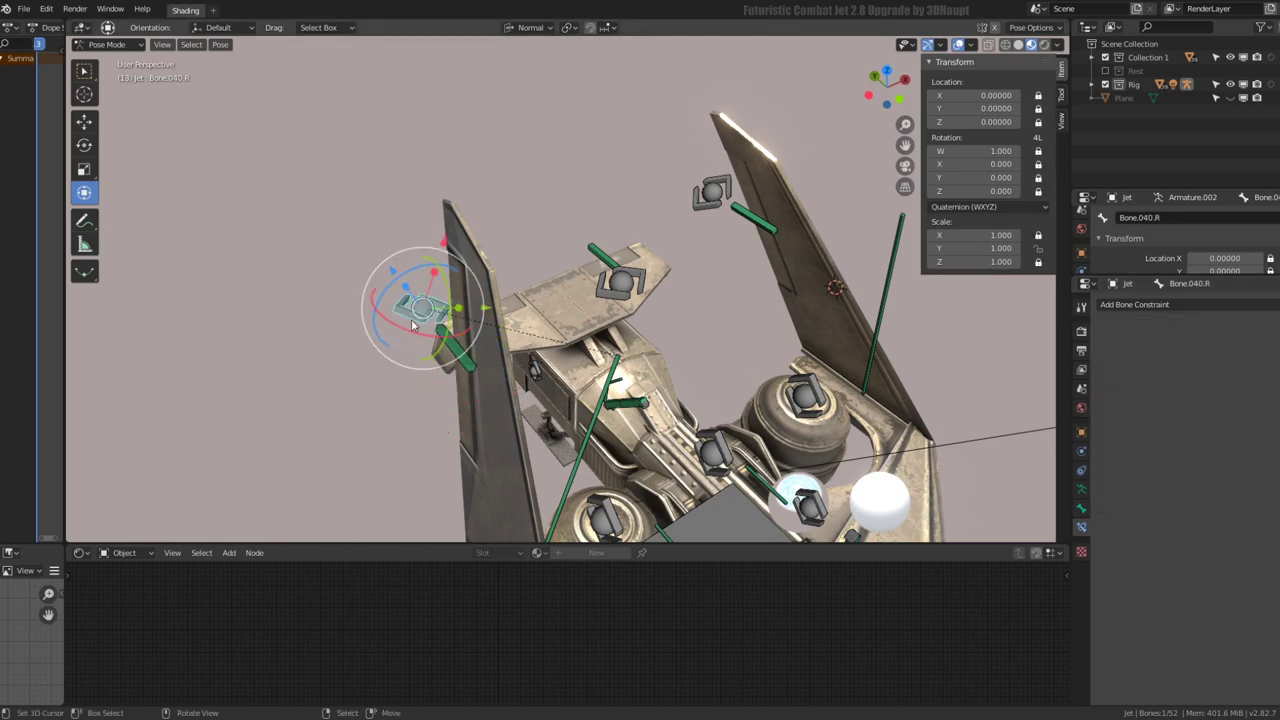
key(s)
key(Escape)
click(712, 192)
key(s)
key(Escape)
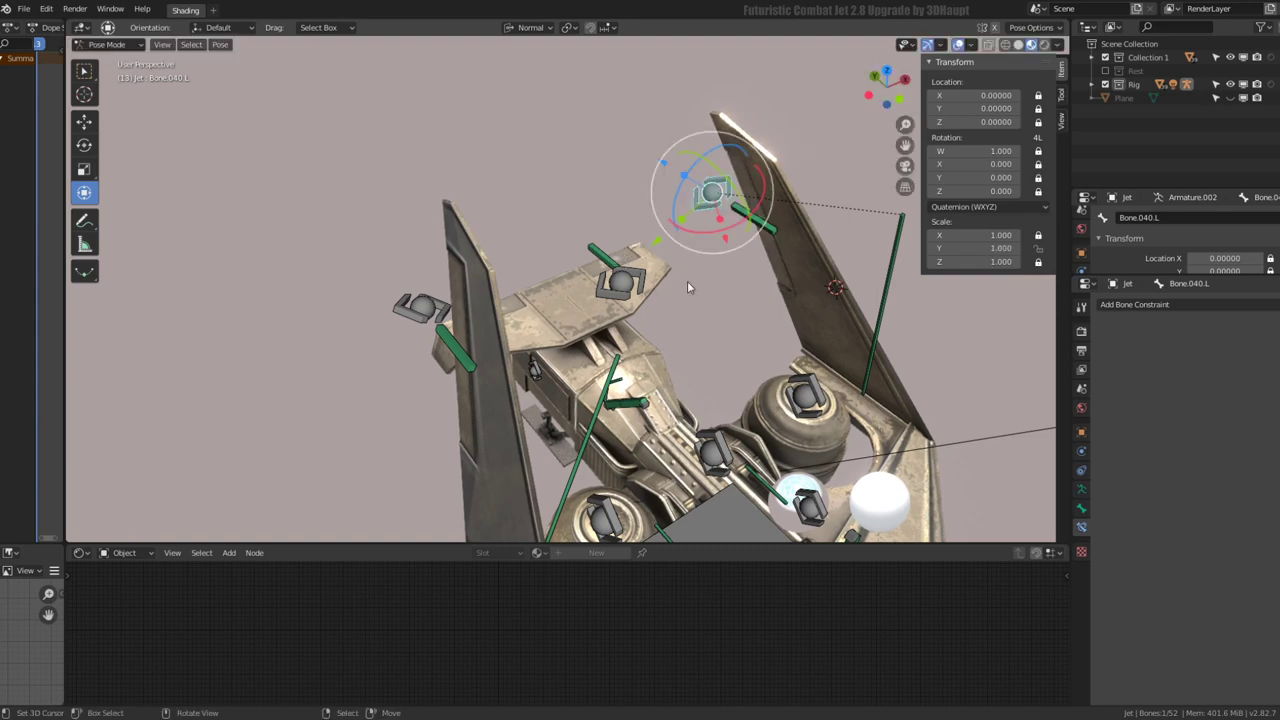
Scale Bone.022.L to spread the wings, Bone.040.L to 1.753 and Bone.040.R to 0.143
middle_drag(691, 286, 600, 277)
click(600, 277)
key(s)
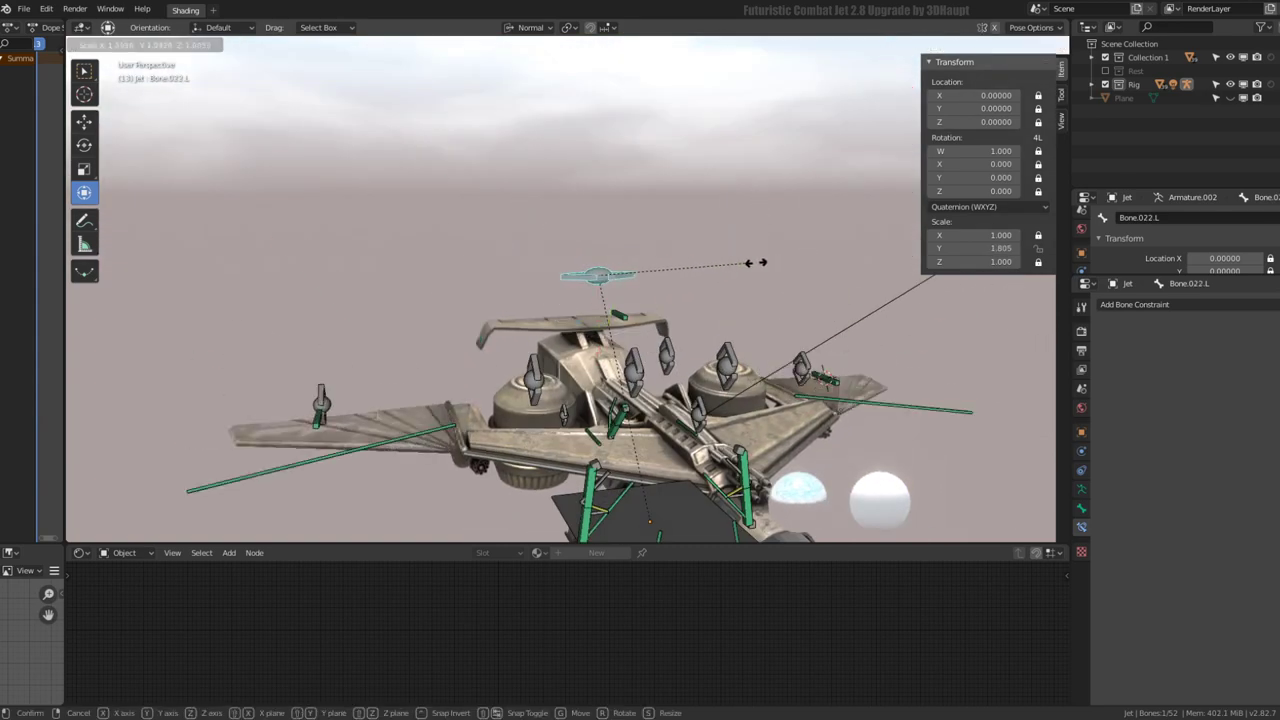
click(808, 361)
middle_drag(808, 361, 640, 300)
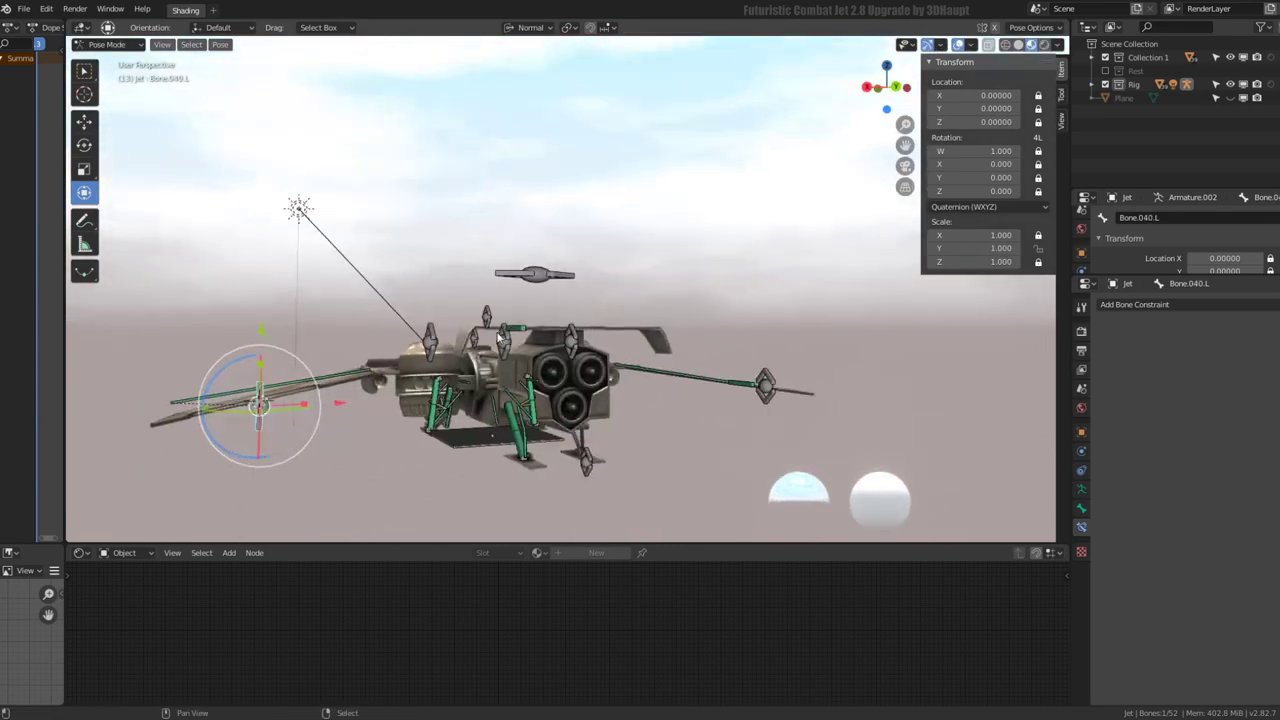
click(515, 322)
key(s)
click(648, 480)
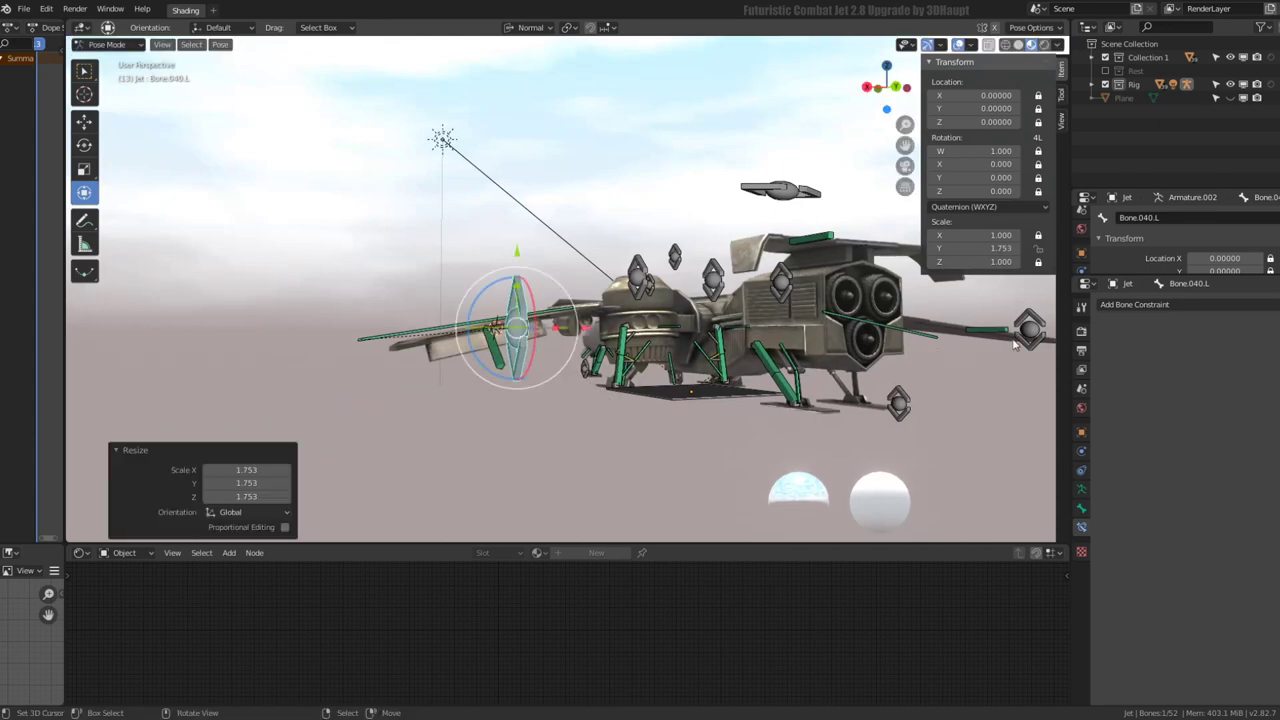
click(1015, 345)
middle_drag(1015, 345, 777, 366)
key(s)
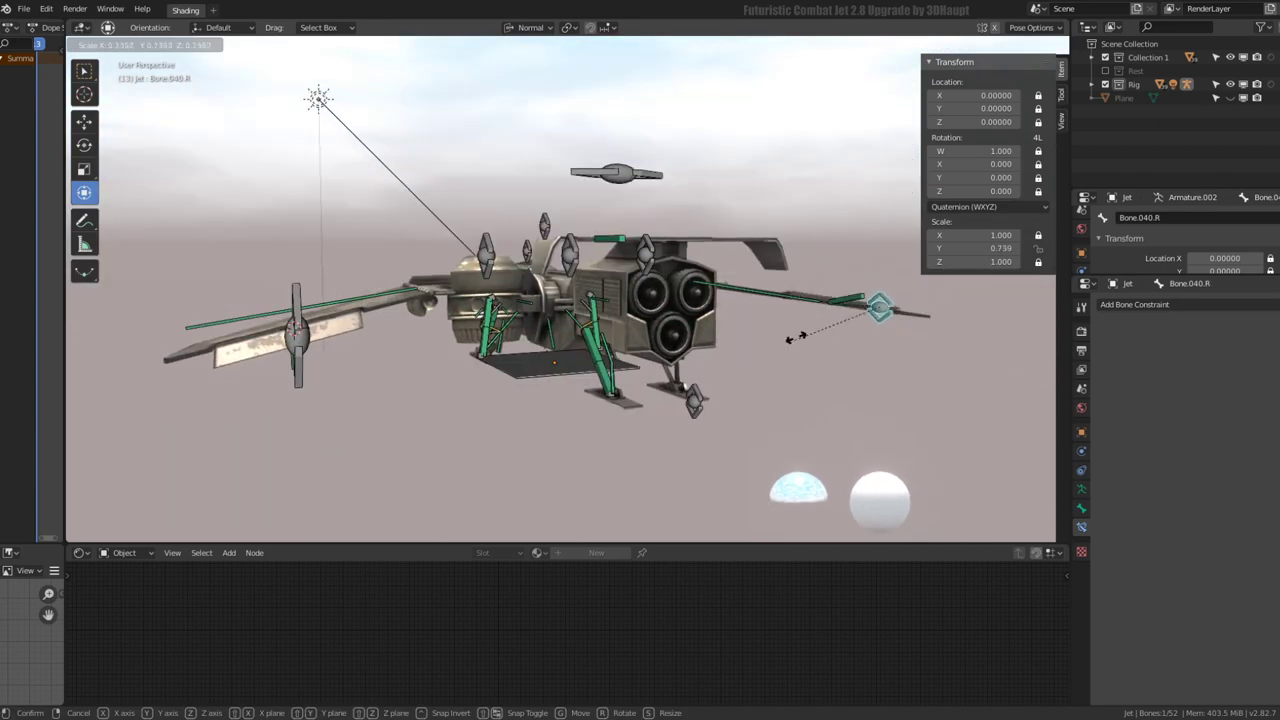
click(866, 322)
mouse_move(866, 322)
middle_down()
mouse_move(890, 283)
mouse_move(645, 281)
middle_up()
key(a)
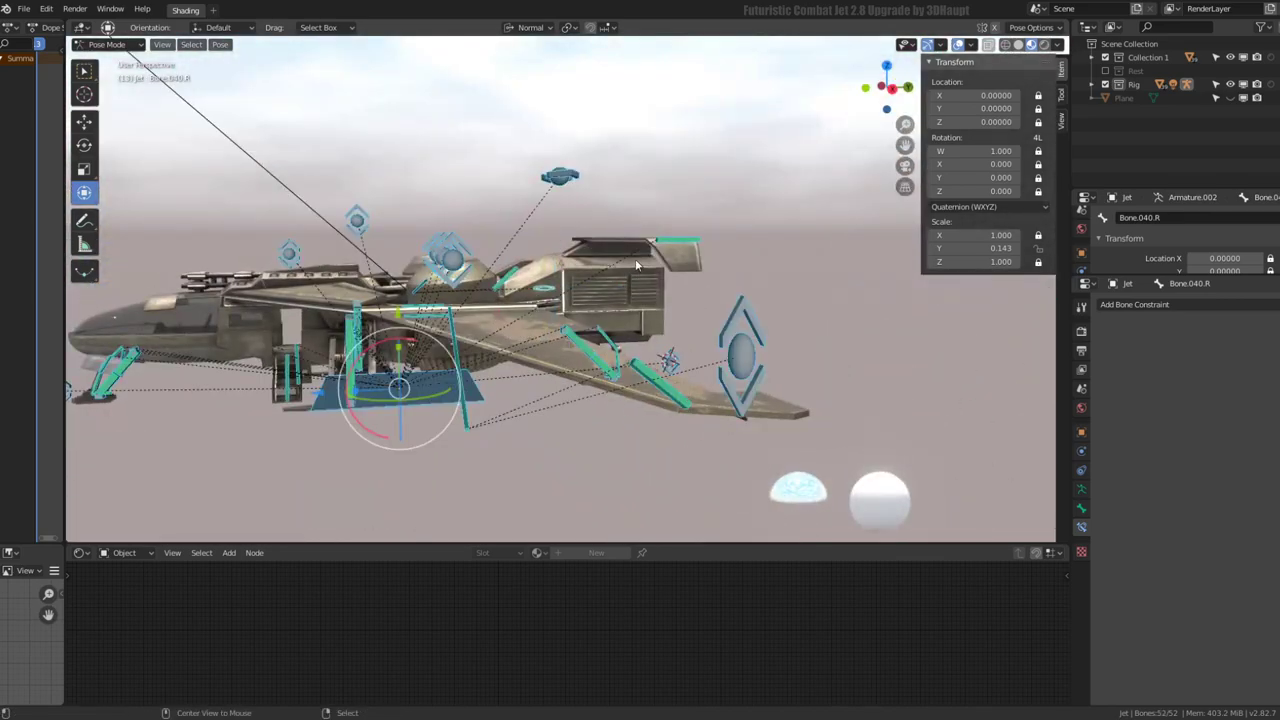
scroll(636, 265, down, 5)
key(alt+s)
scroll(636, 265, up, 3)
mouse_move(636, 265)
middle_down()
mouse_move(693, 256)
mouse_move(655, 261)
mouse_move(648, 300)
mouse_move(408, 182)
mouse_move(561, 141)
mouse_move(515, 161)
mouse_move(528, 220)
mouse_move(812, 217)
middle_up()
scroll(648, 300, up, 3)
click(515, 161)
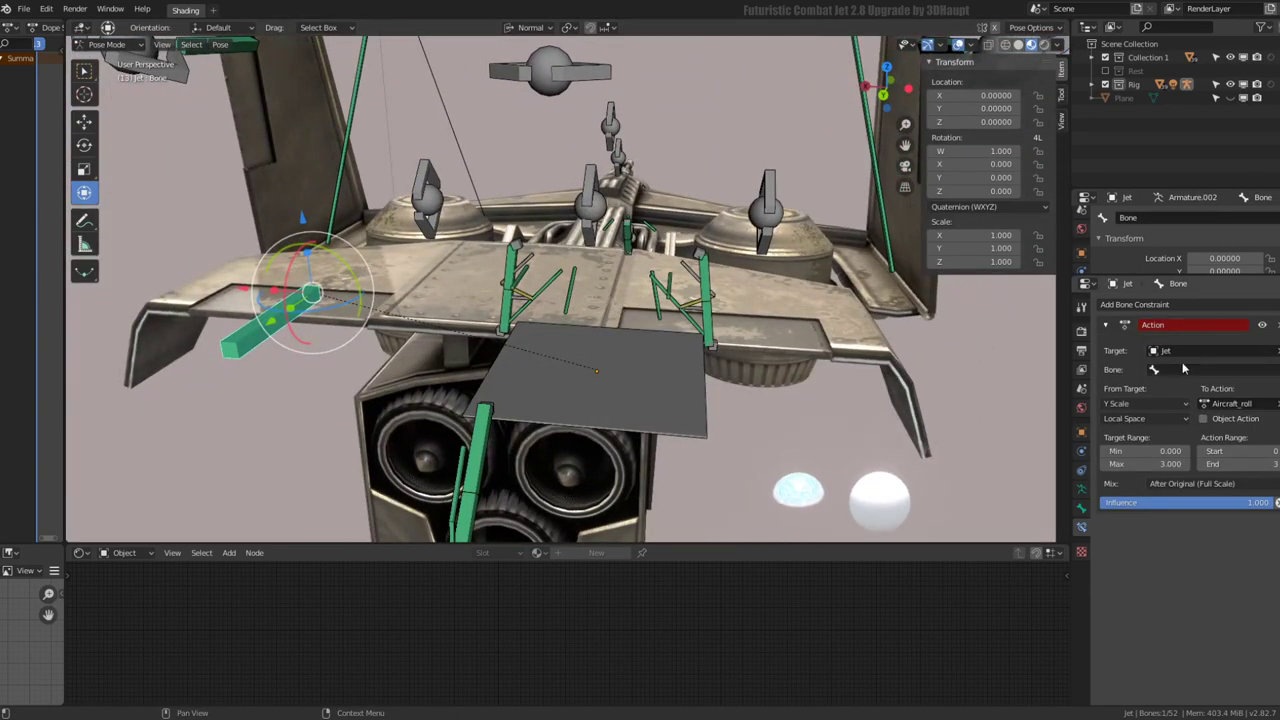
mouse_move(520, 250)
middle_down()
mouse_move(581, 242)
mouse_move(663, 199)
mouse_move(615, 193)
mouse_move(749, 357)
middle_up()
click(613, 192)
key(s)
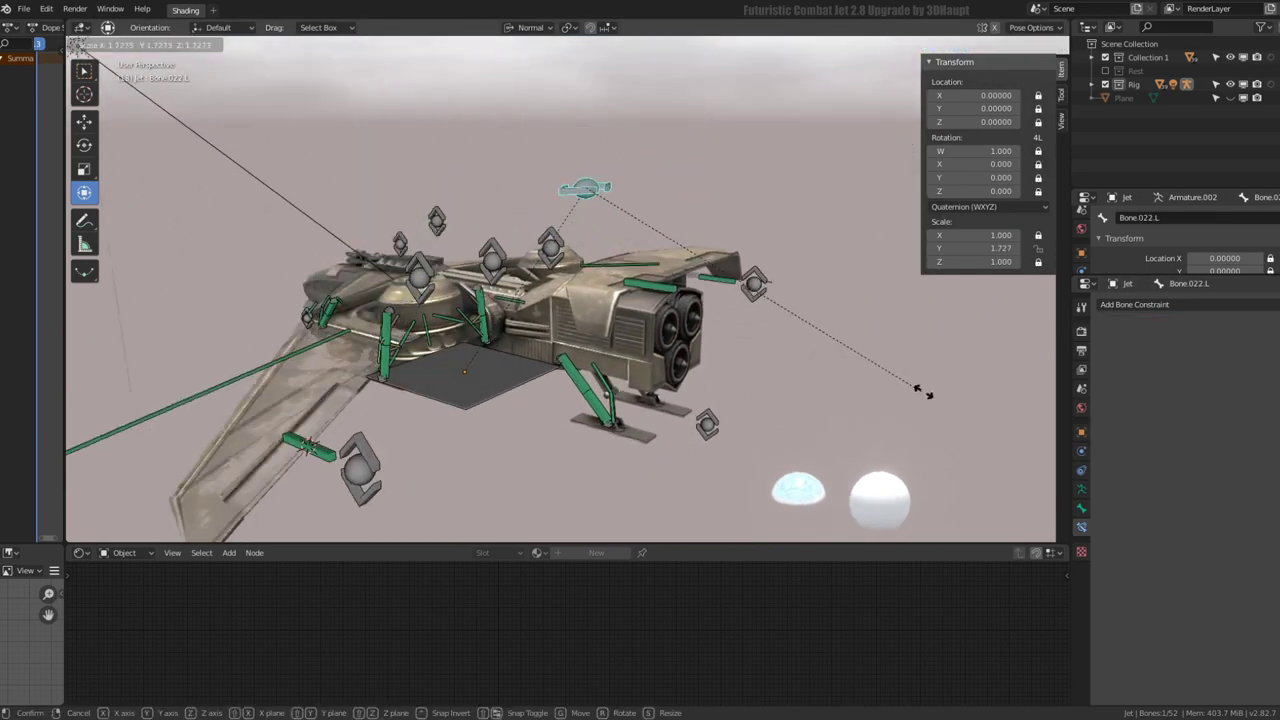
key(Escape)
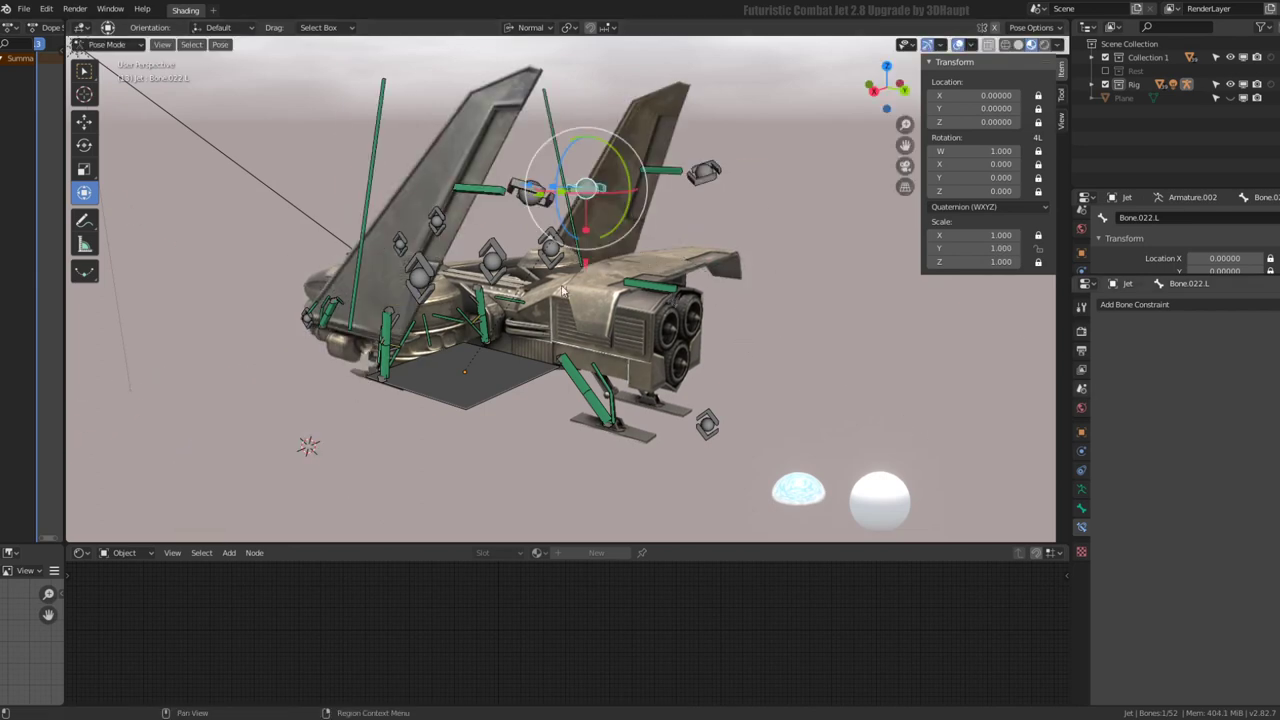
click(553, 252)
key(s)
key(Escape)
middle_drag(631, 447, 664, 337)
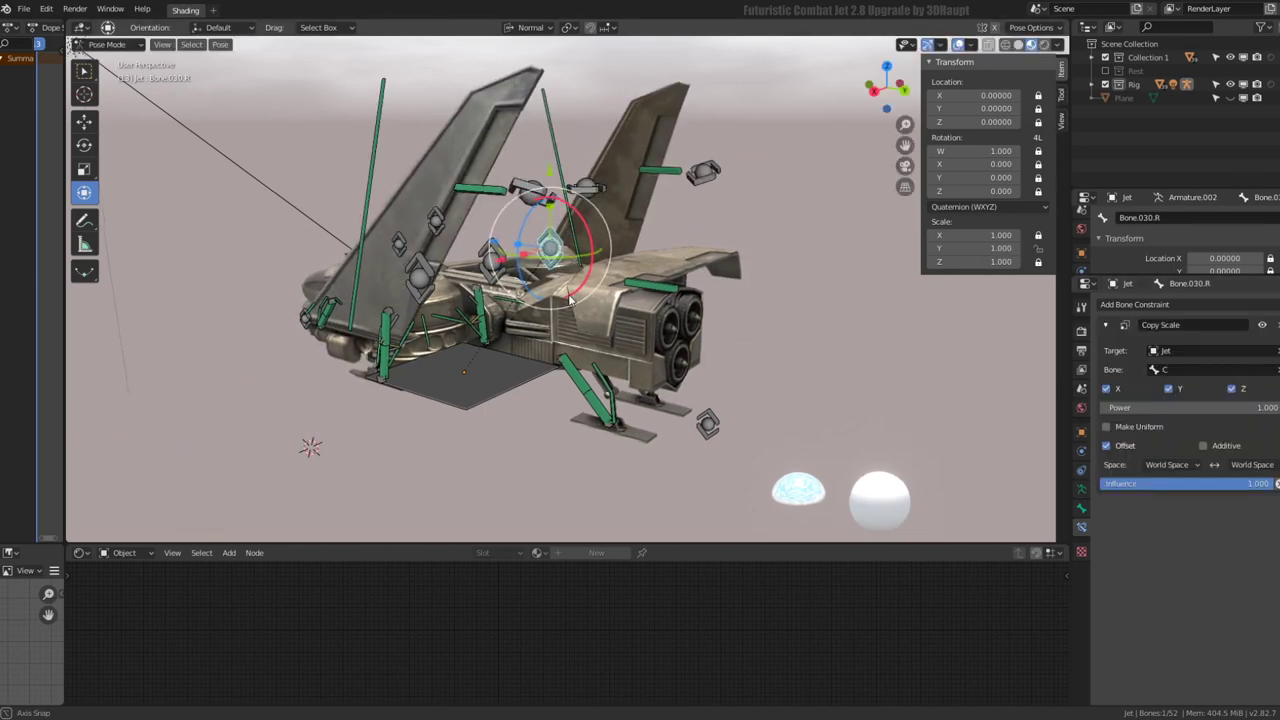
click(709, 400)
mouse_move(697, 449)
middle_down()
mouse_move(705, 415)
mouse_move(600, 360)
middle_up()
key(s)
key(Escape)
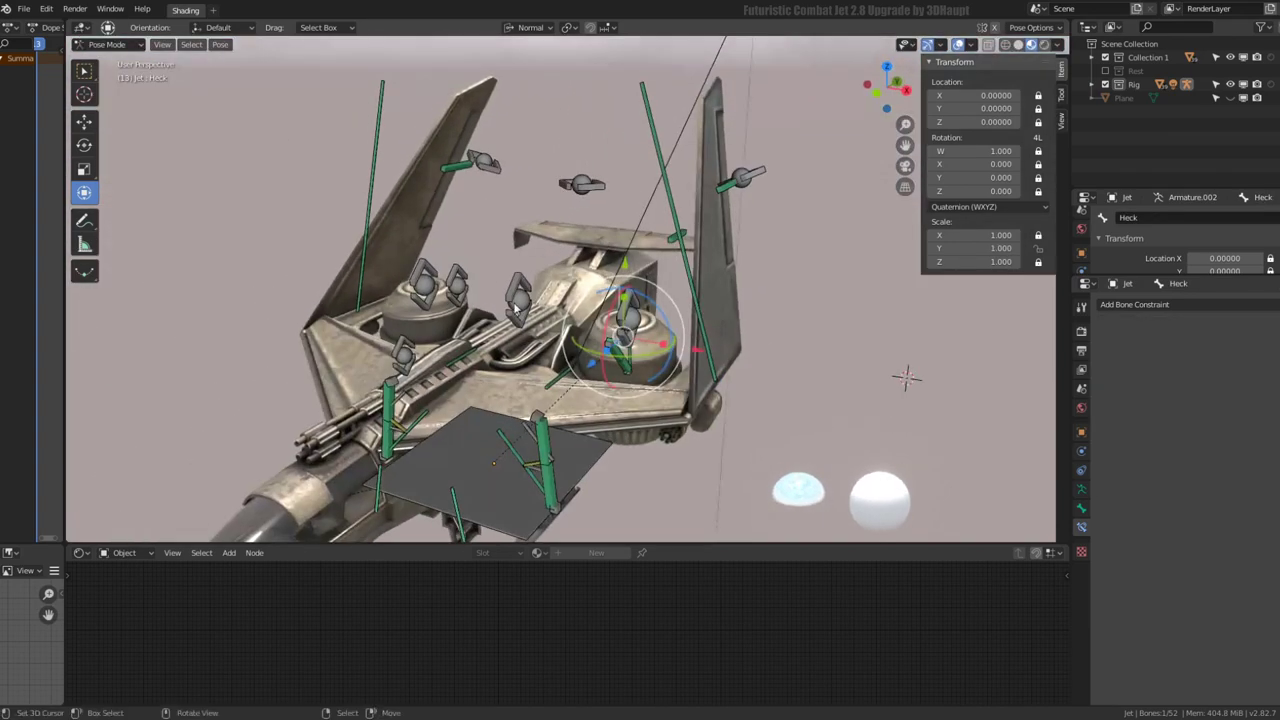
click(457, 285)
mouse_move(488, 330)
middle_down()
mouse_move(557, 320)
mouse_move(625, 365)
mouse_move(598, 202)
middle_up()
click(625, 365)
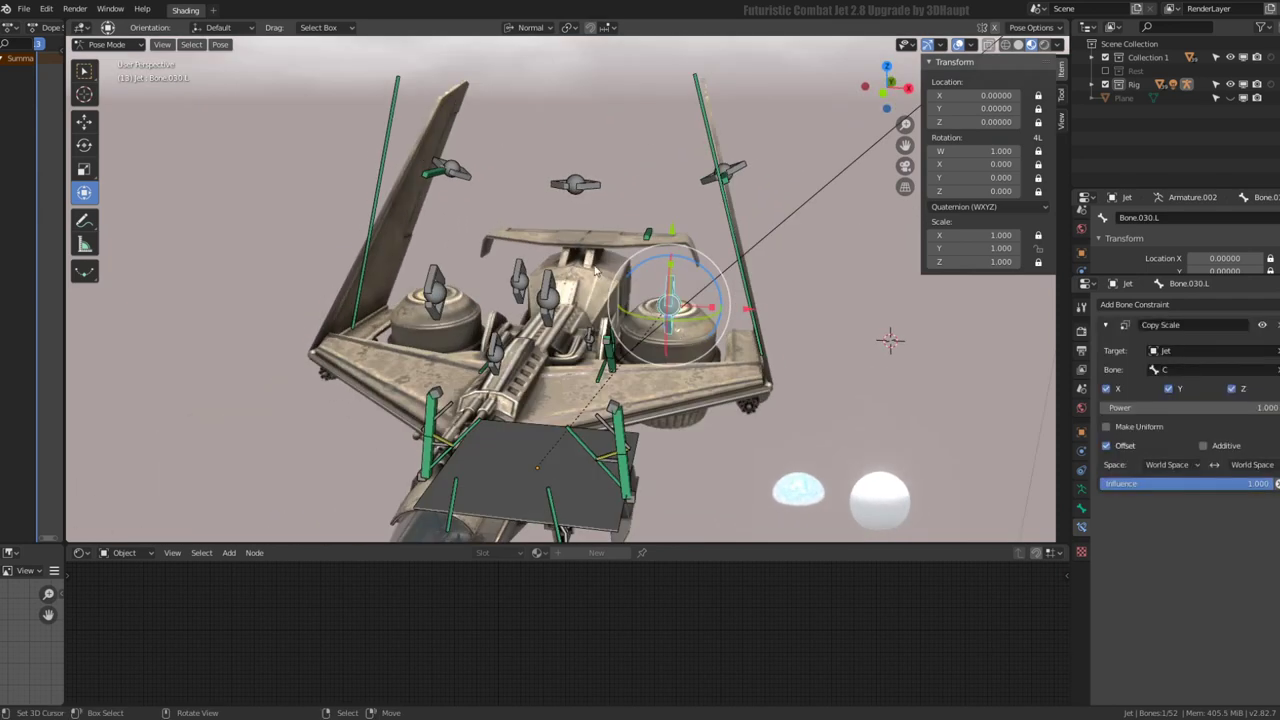
click(593, 188)
mouse_move(593, 190)
mouse_down()
mouse_move(714, 206)
mouse_move(650, 208)
mouse_up()
key(s)
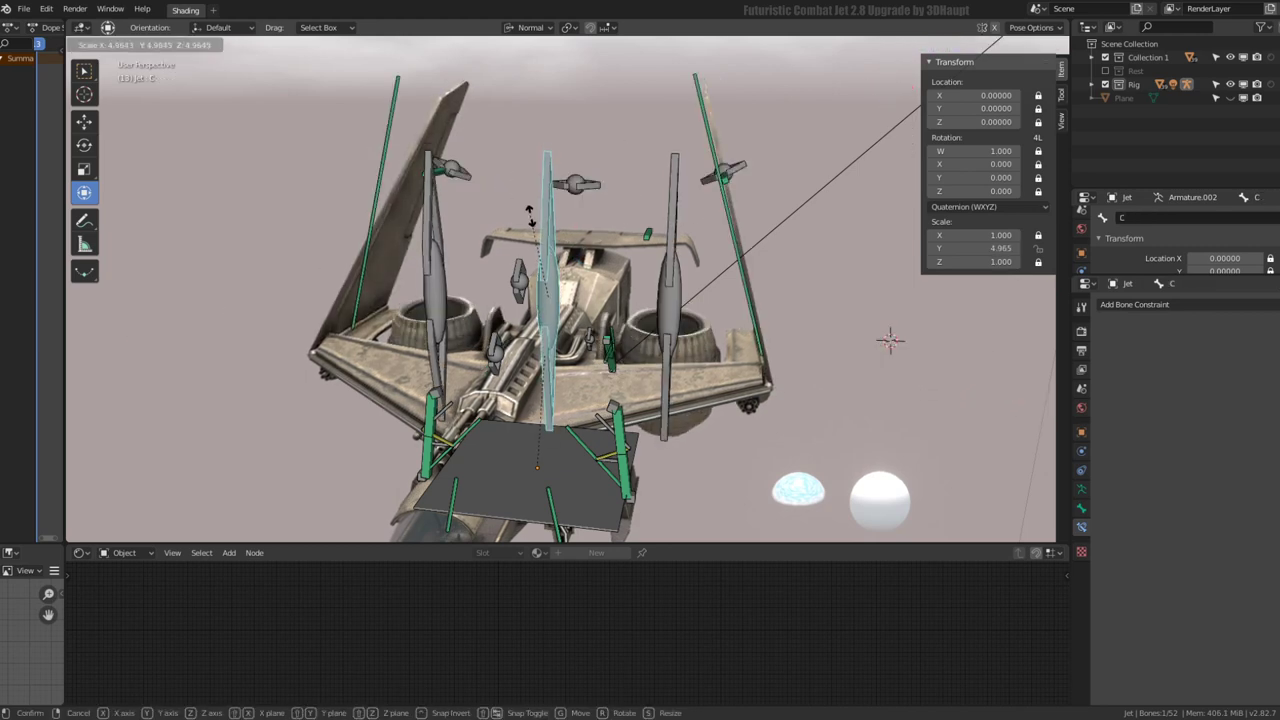
right_click(518, 197)
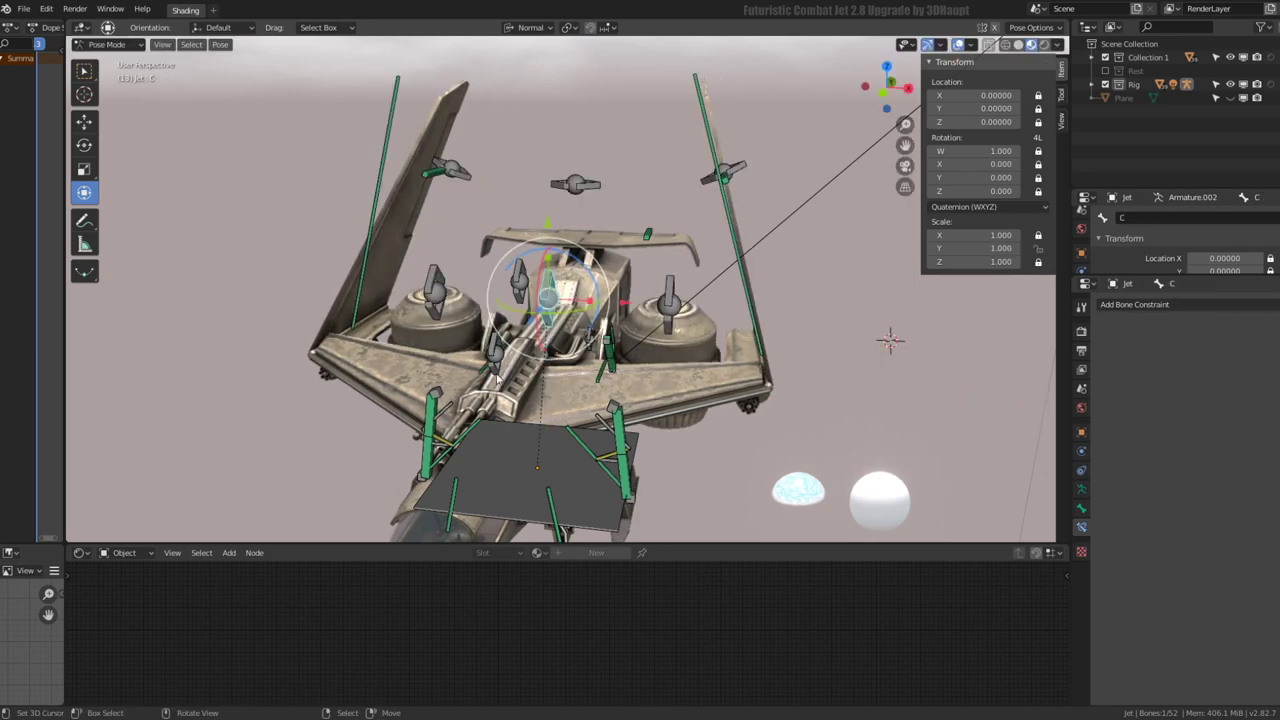
click(560, 300)
mouse_move(658, 368)
middle_down()
mouse_move(598, 348)
mouse_move(716, 277)
mouse_move(712, 292)
mouse_move(677, 288)
mouse_move(625, 317)
mouse_move(614, 202)
mouse_move(516, 277)
mouse_move(529, 309)
middle_up()
key(Tab)
key(Tab)
key(Tab)
key(Tab)
Duplicate Bone.001 as a trial, then delete the extra bone
mouse_move(660, 305)
middle_down()
mouse_move(700, 290)
mouse_move(600, 300)
mouse_move(437, 143)
mouse_move(308, 424)
middle_up()
click(714, 286)
key(Tab)
click(308, 424)
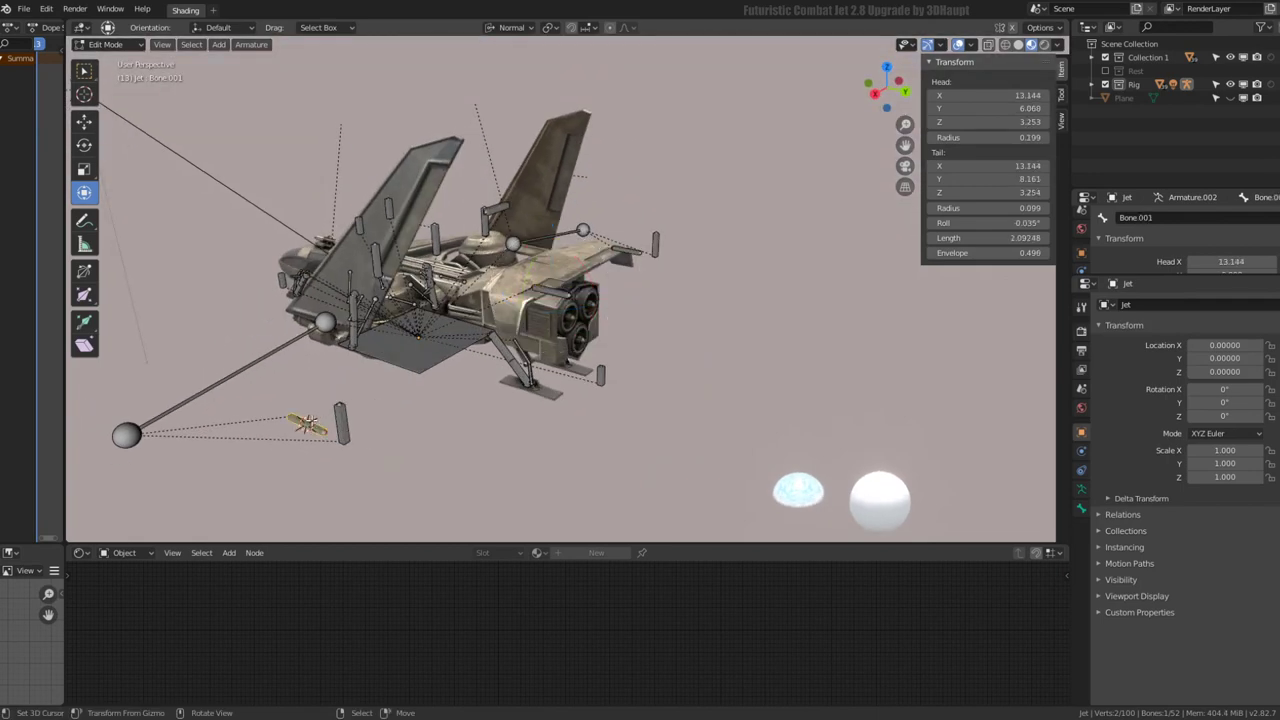
key(shift+d)
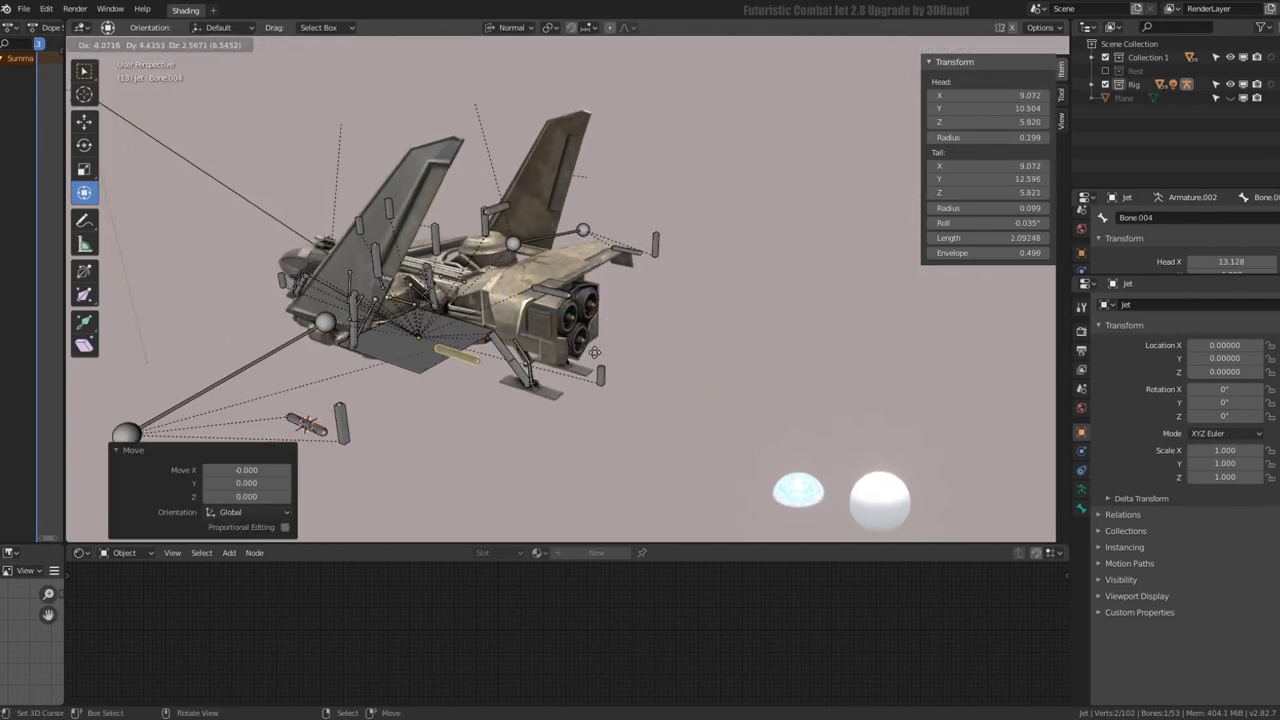
click(594, 352)
key(x)
click(585, 378)
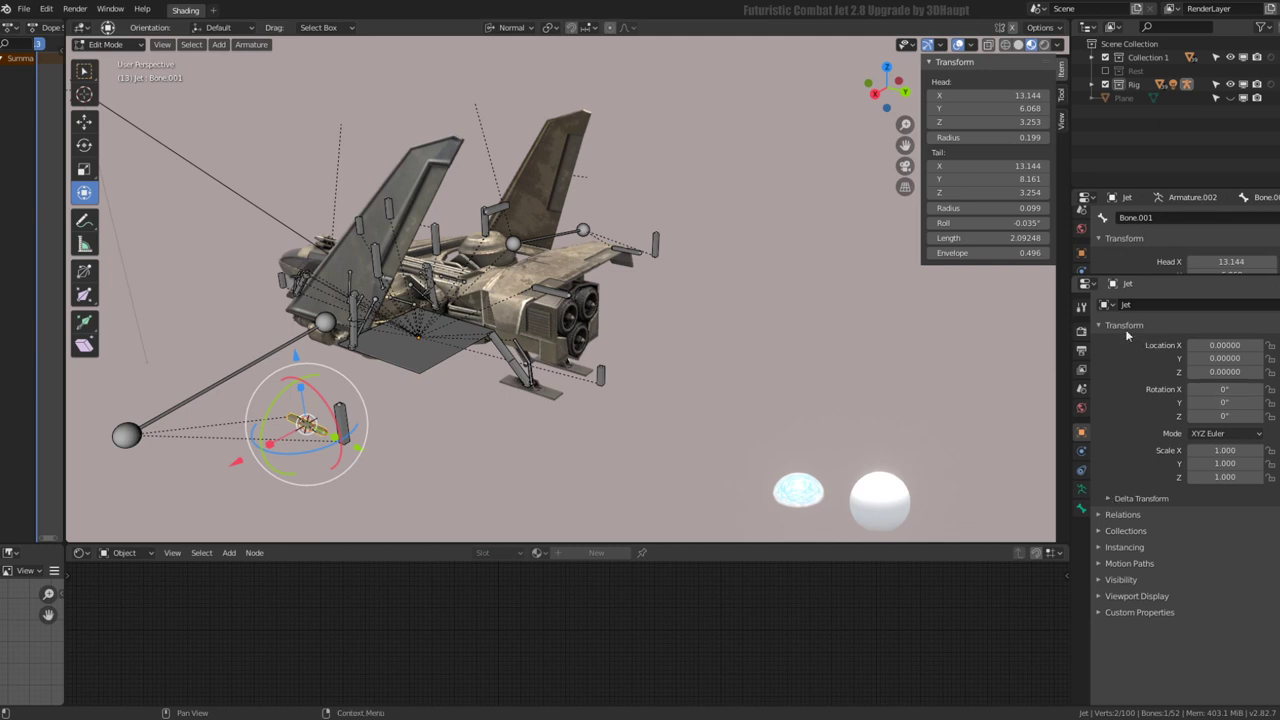
Turn on X-Axis Mirror, duplicate the bone again, and remove that duplicate
click(1083, 309)
click(1104, 396)
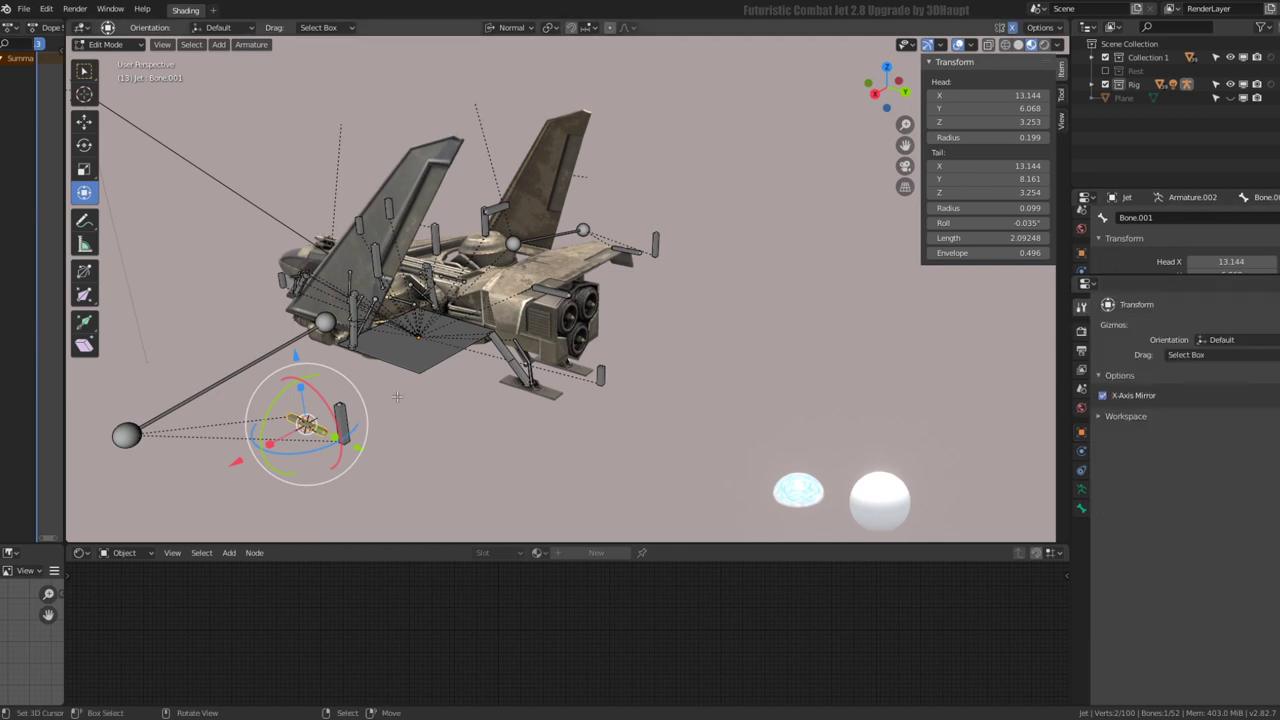
key(shift+d)
click(649, 225)
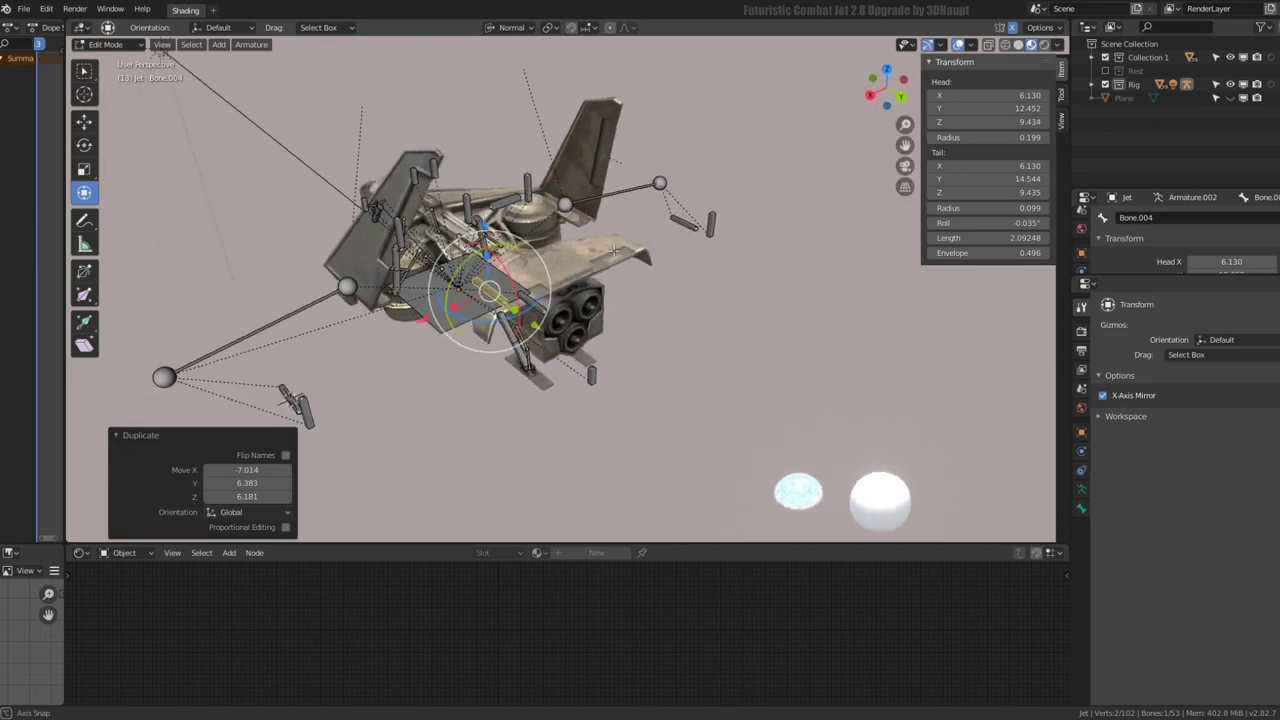
mouse_move(649, 225)
middle_down()
mouse_move(543, 281)
mouse_move(497, 350)
middle_up()
key(Delete)
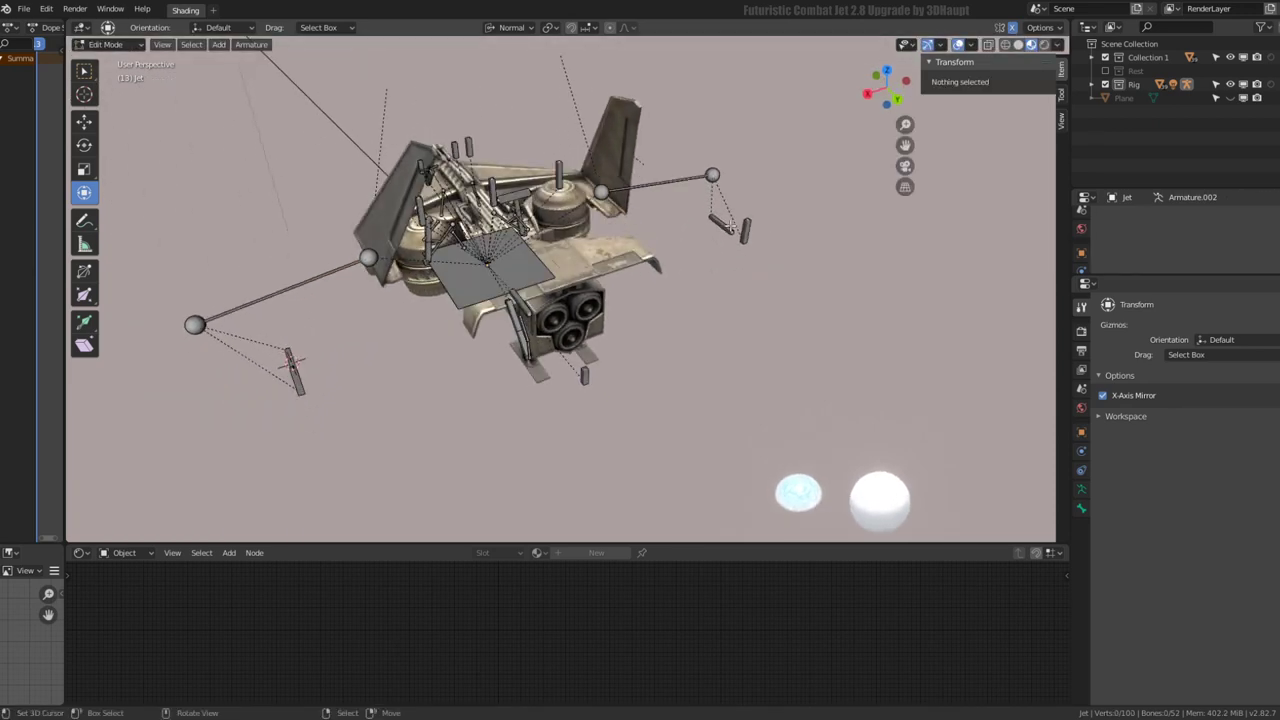
mouse_move(346, 343)
middle_down()
mouse_move(376, 361)
mouse_move(550, 349)
mouse_move(580, 325)
mouse_move(555, 311)
middle_up()
Duplicate Bone.040.L, snap the copy to the 3D cursor placed on Bone, and move it up
click(354, 380)
key(shift+d)
click(551, 349)
click(540, 317)
key(shift+s)
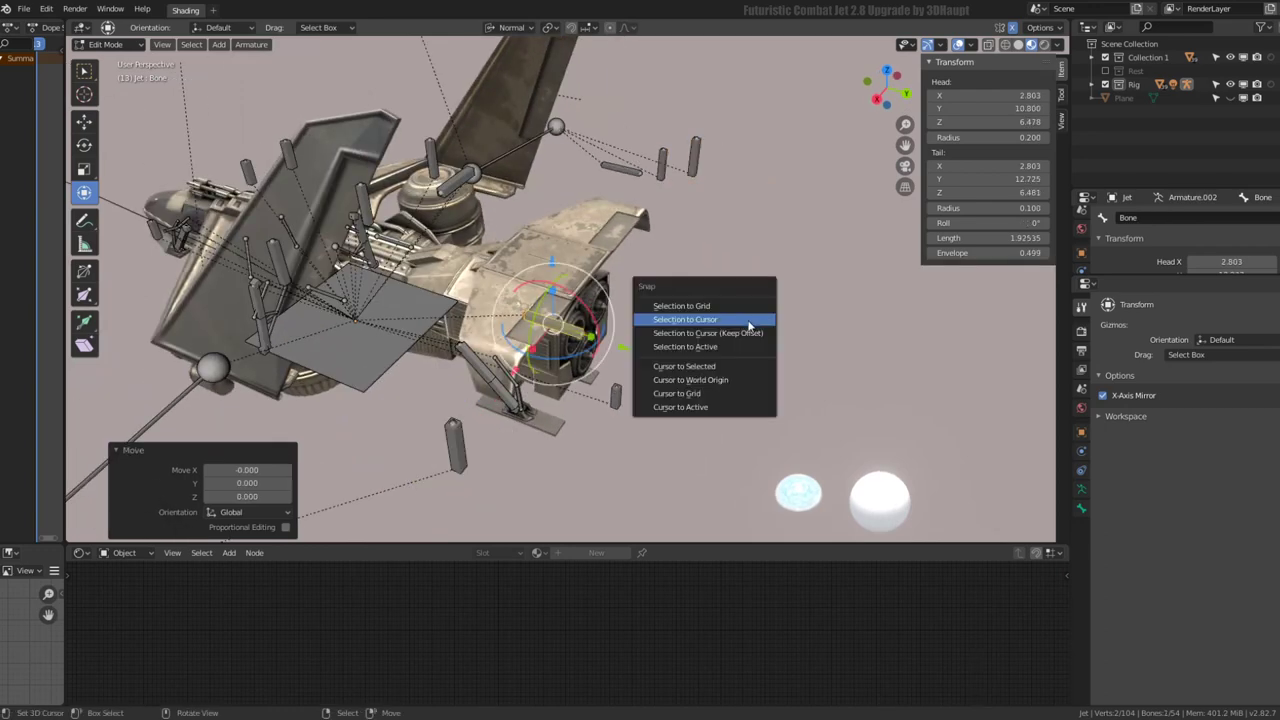
click(725, 370)
click(455, 440)
key(shift+s)
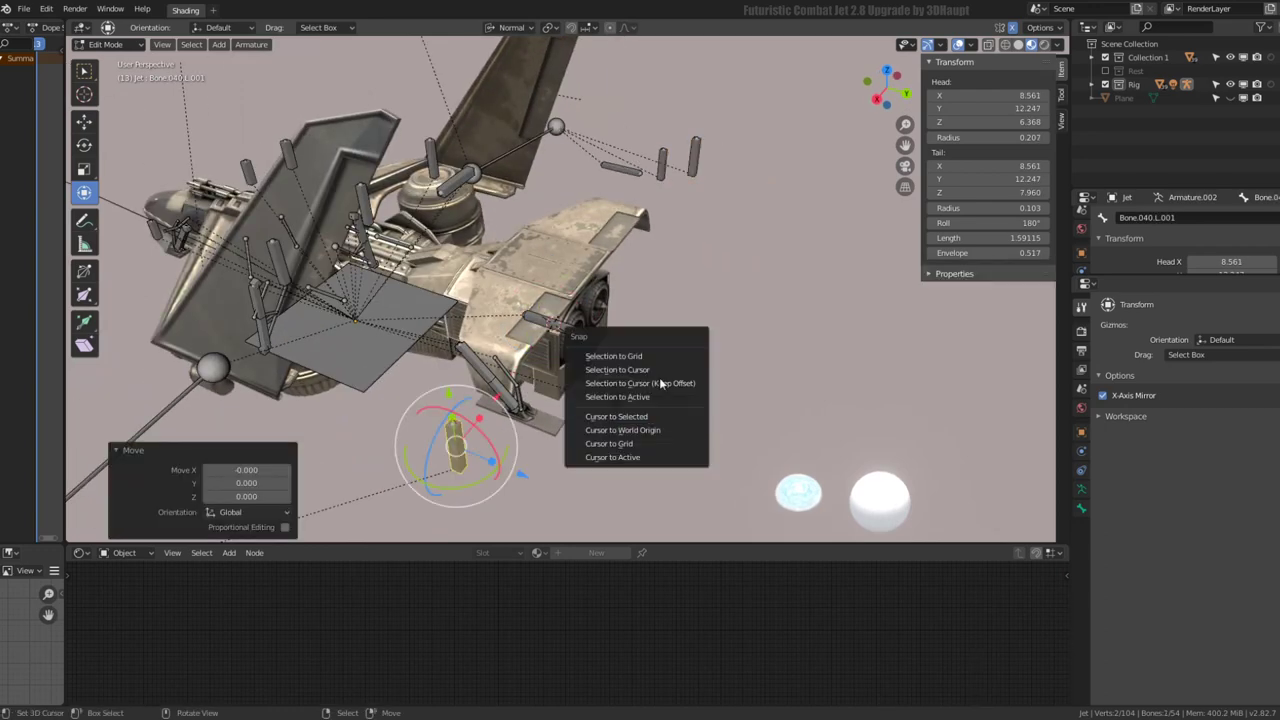
click(657, 370)
key(g)
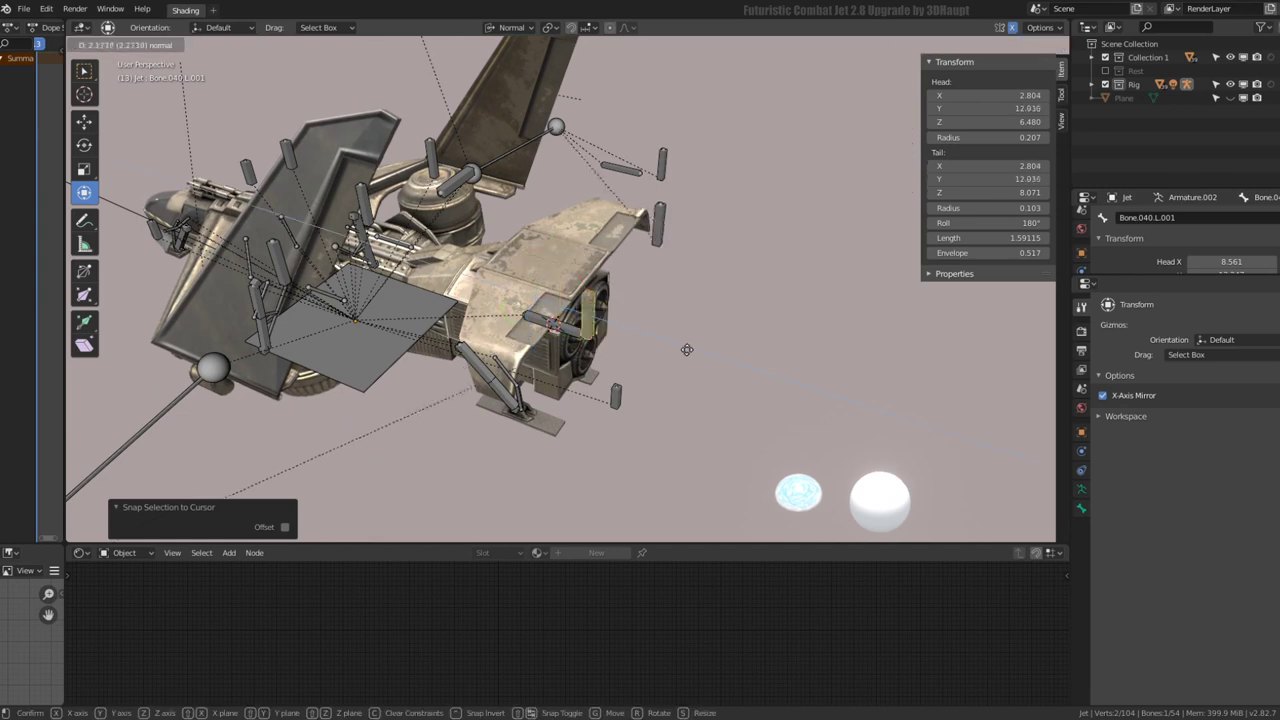
key(Return)
Parent Bone.040.L.001 to Bone.003 with Keep Offset
mouse_move(629, 337)
middle_down()
mouse_move(629, 243)
mouse_move(560, 280)
middle_up()
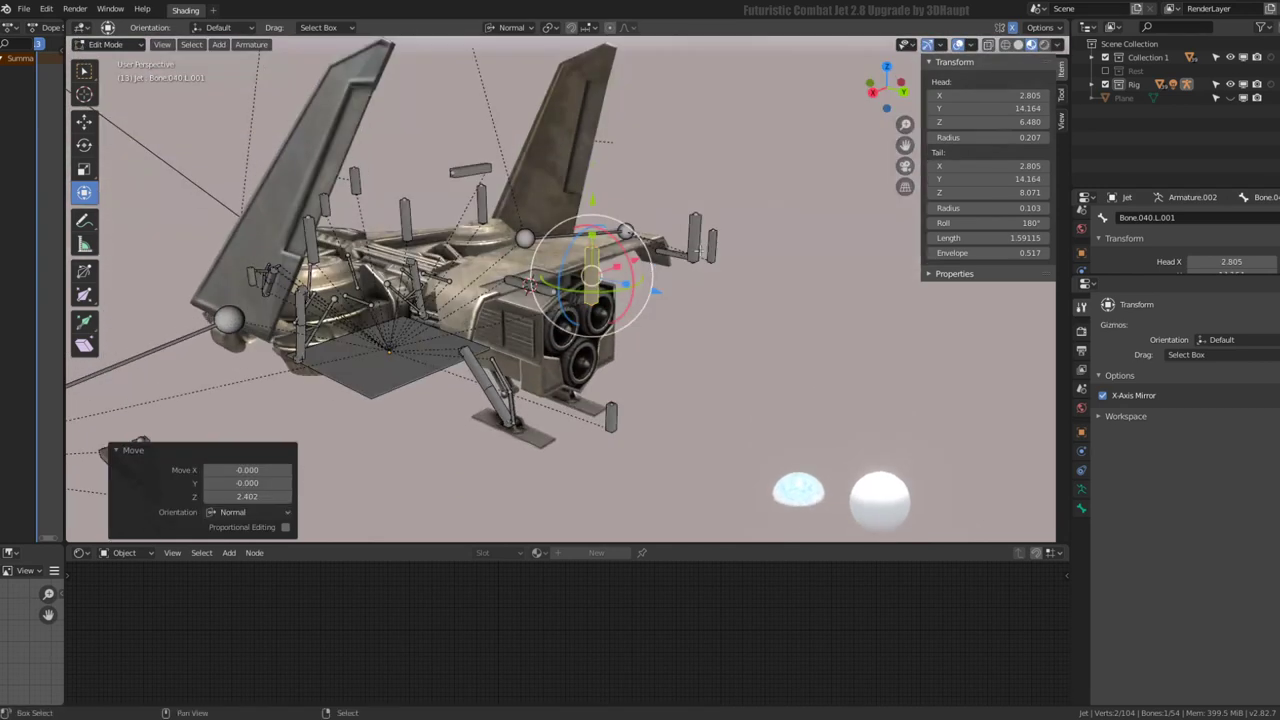
shift+click(437, 373)
key(ctrl+p)
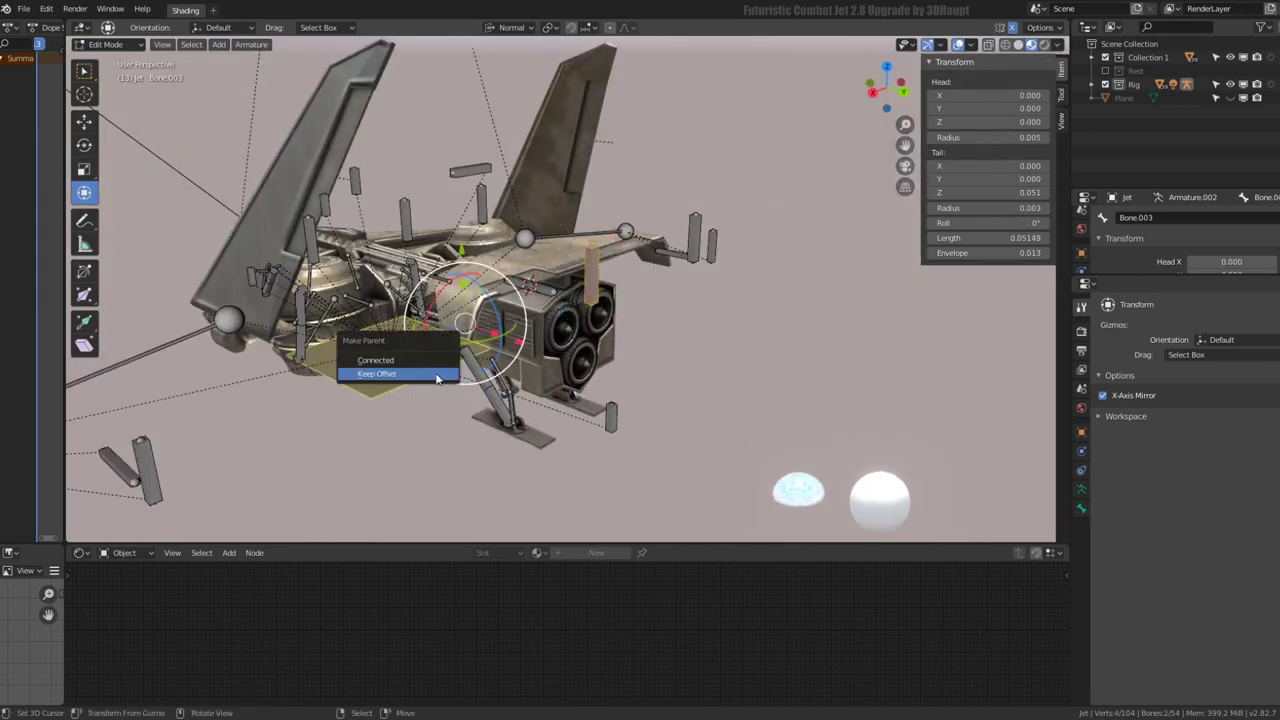
click(437, 373)
mouse_move(437, 373)
middle_down()
mouse_move(680, 292)
mouse_move(608, 331)
mouse_move(540, 338)
middle_up()
Move Jet.016's Mirror modifier above Edge Split and apply it
middle_drag(686, 331, 694, 312)
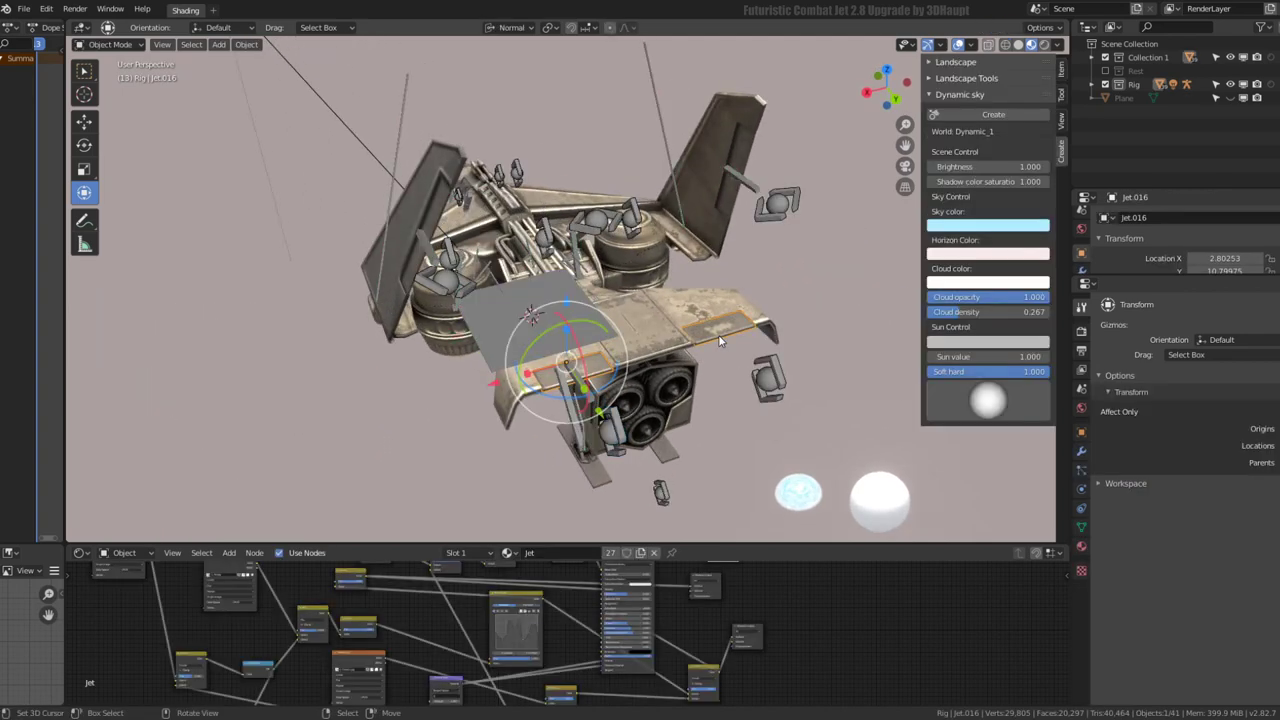
click(1081, 453)
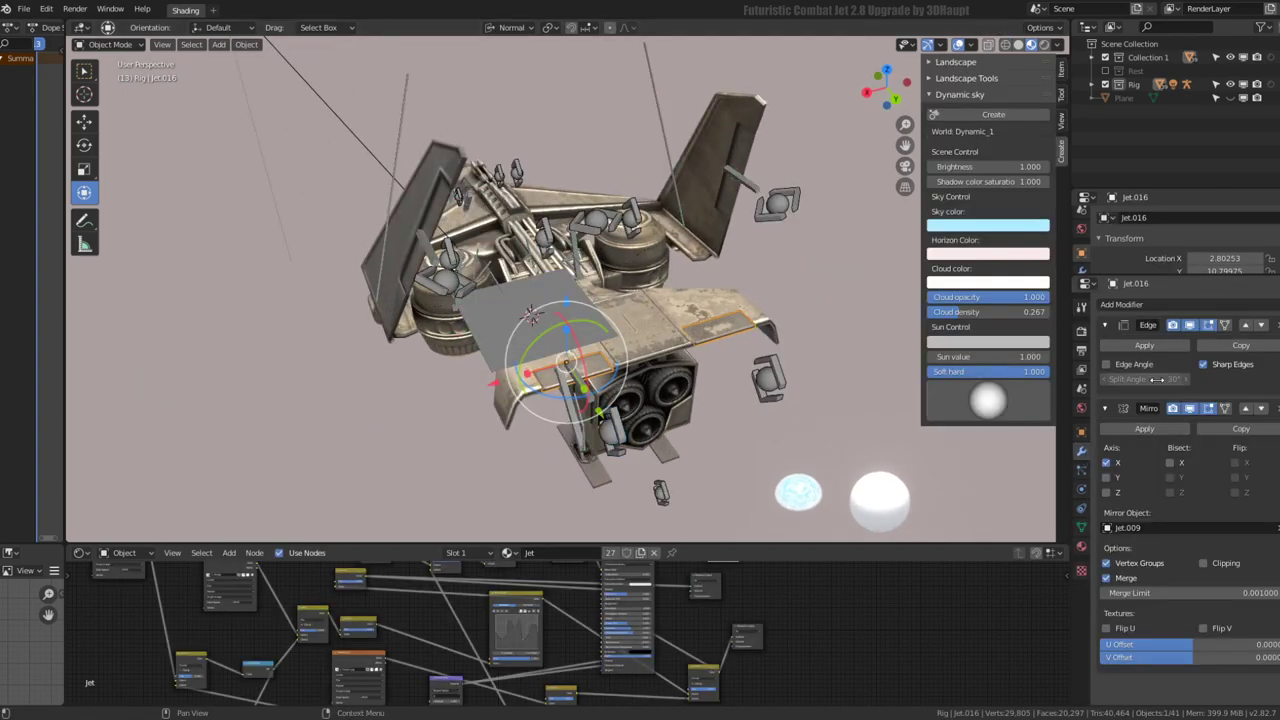
click(1105, 326)
click(1105, 348)
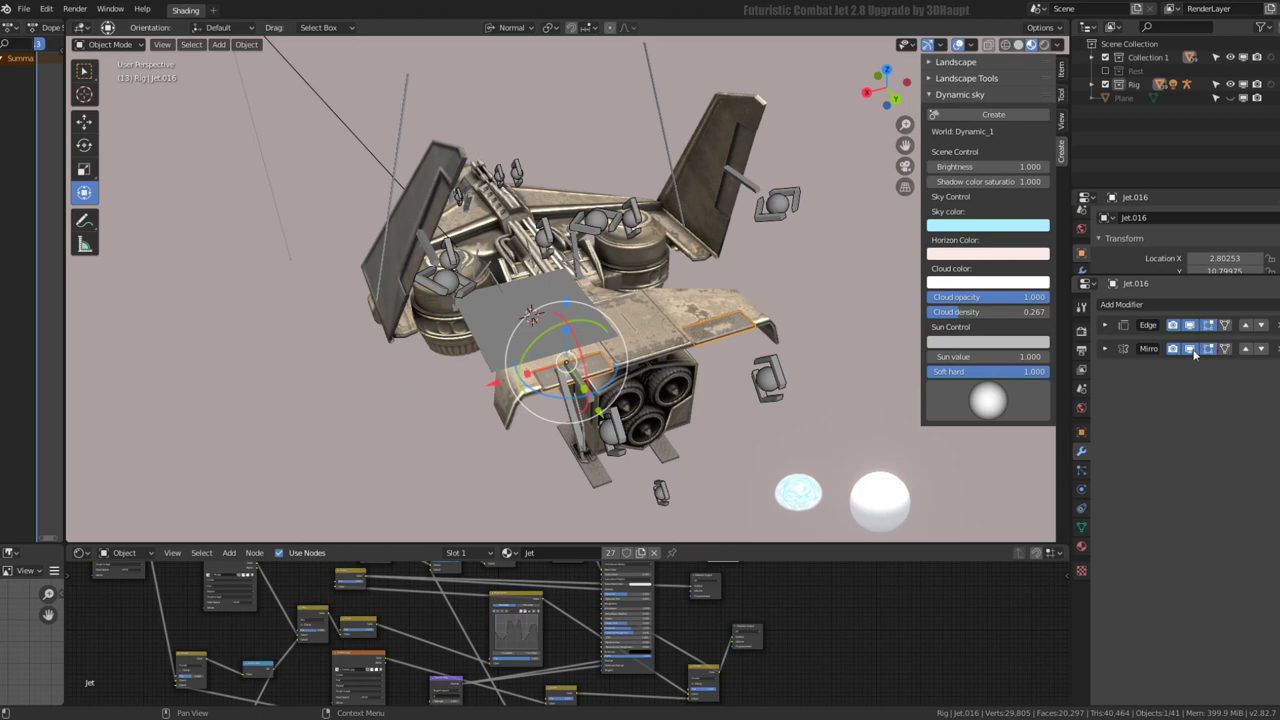
click(1106, 348)
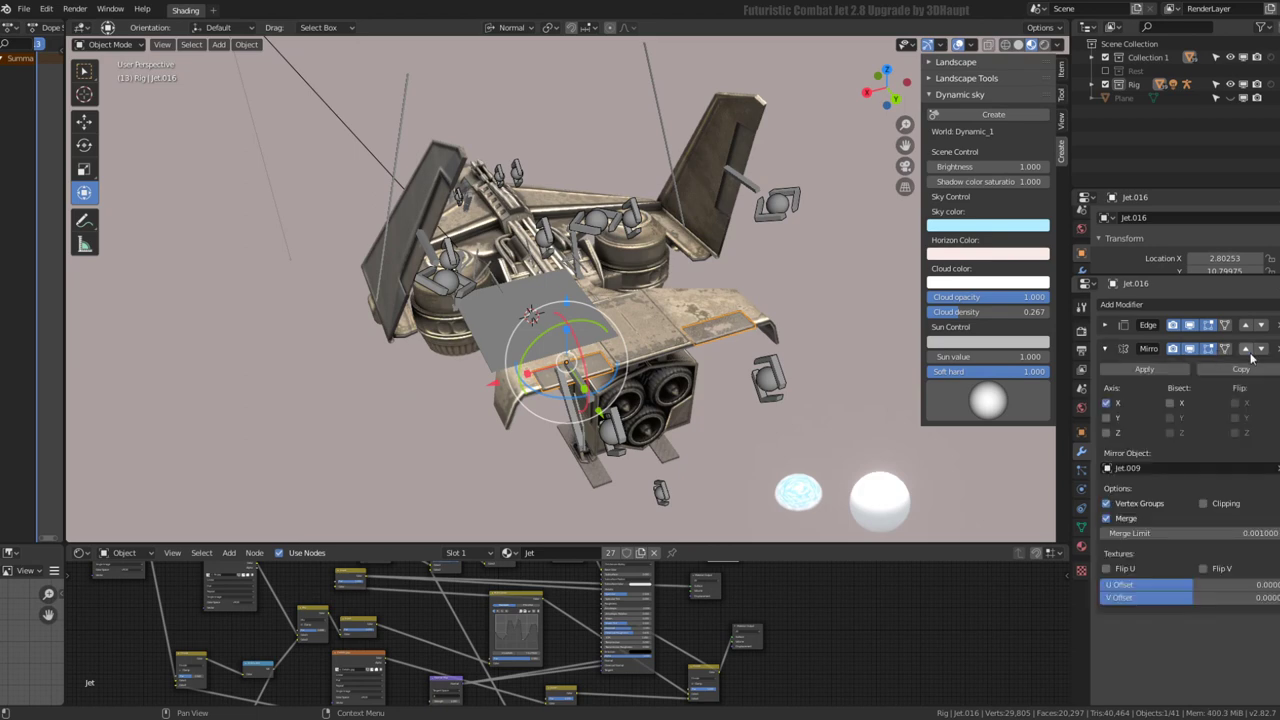
click(1249, 352)
click(1146, 345)
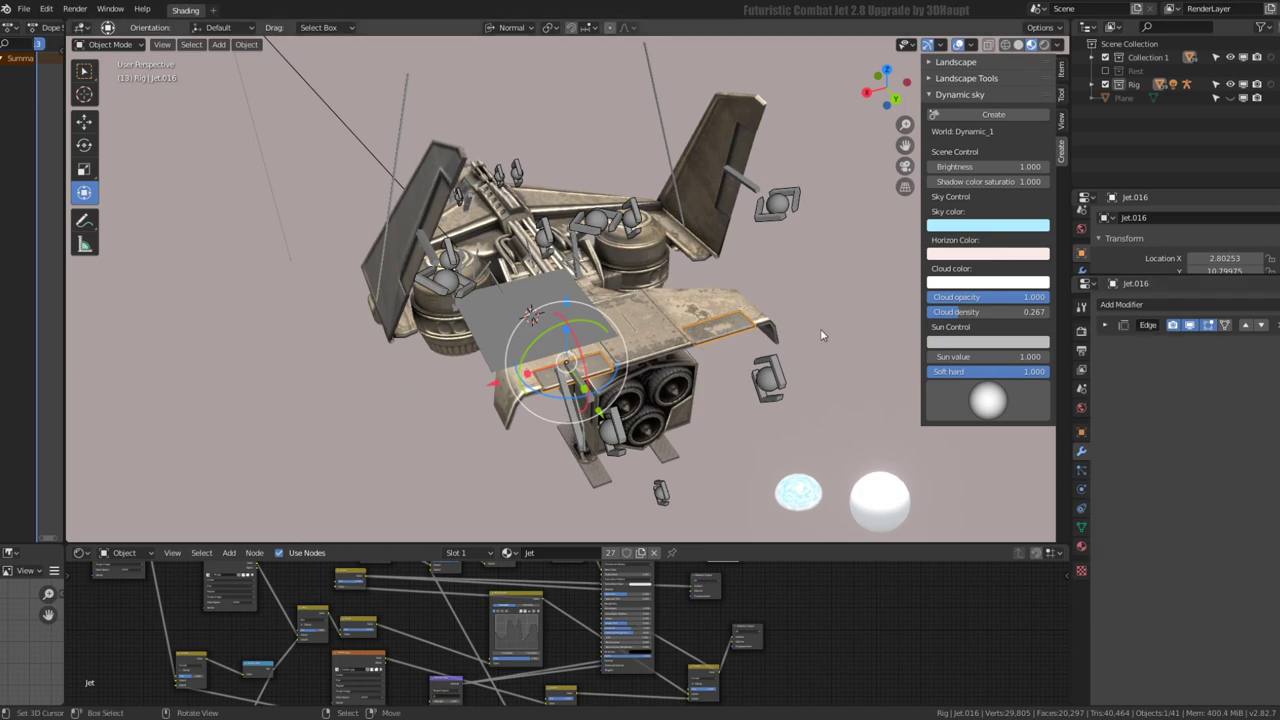
Separate the mirrored half into Jet.021 and delete it
key(Tab)
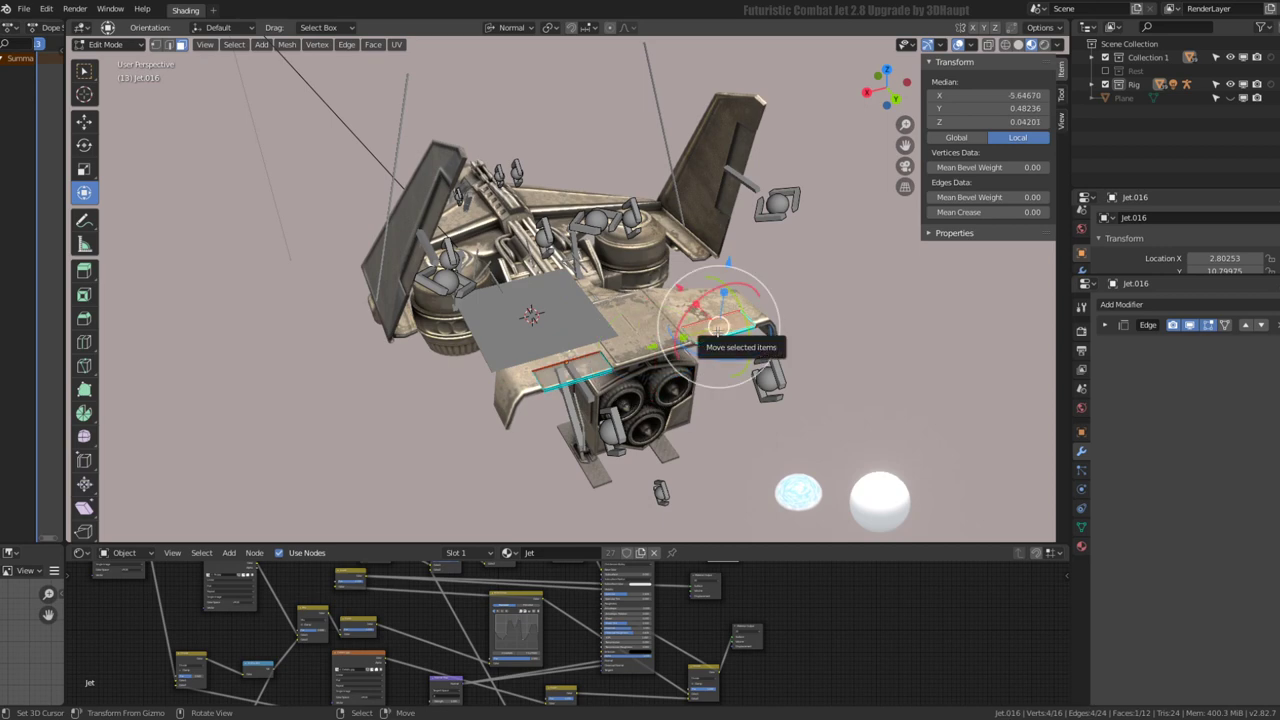
key(l)
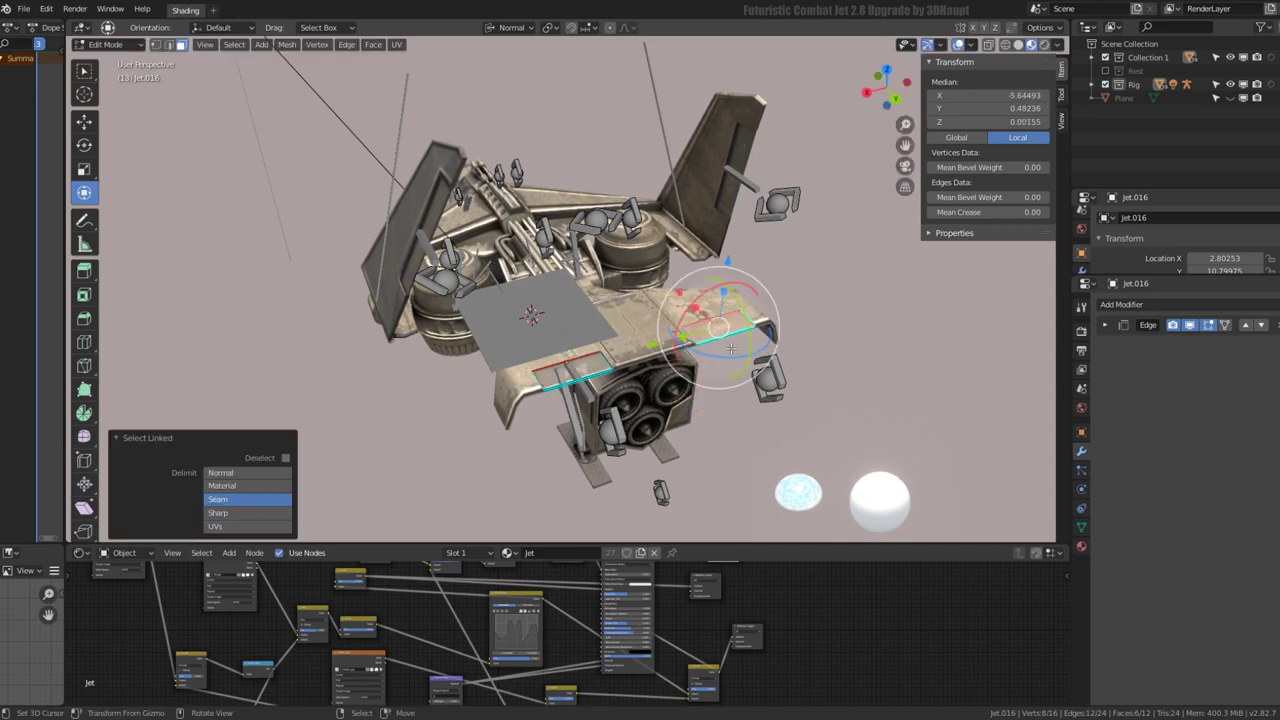
key(p)
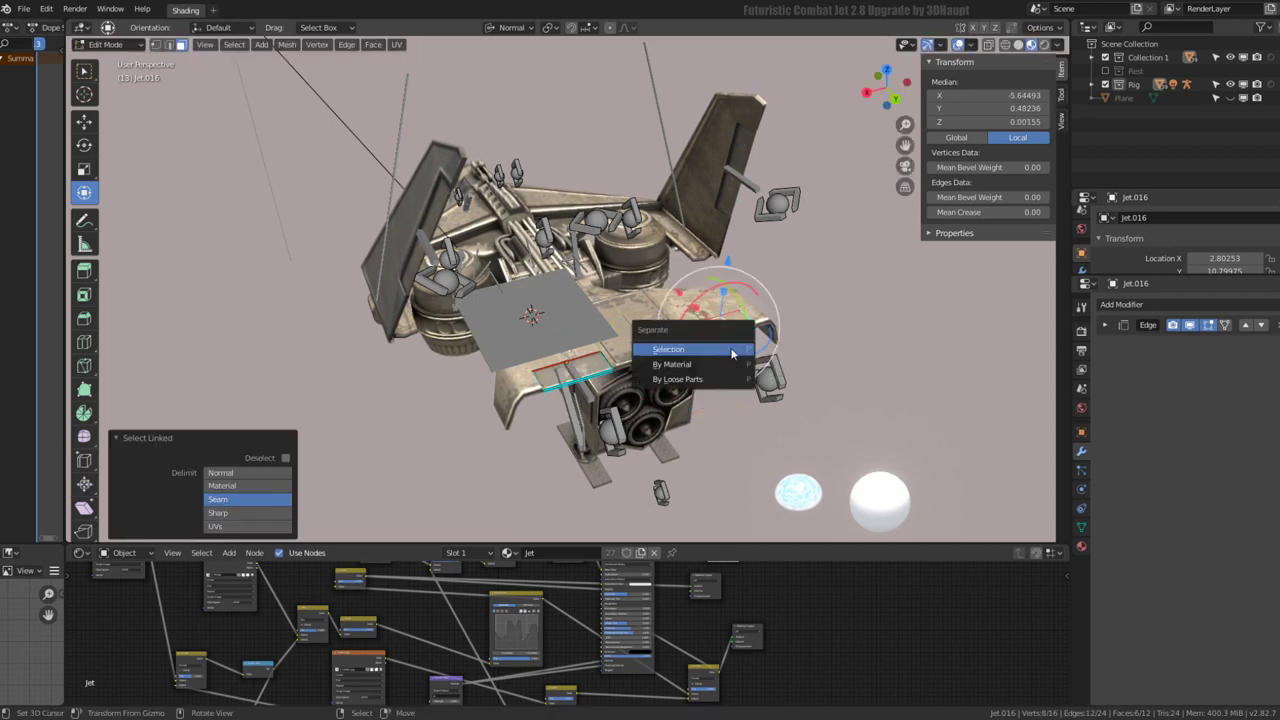
click(731, 353)
key(Tab)
mouse_move(640, 330)
middle_down()
mouse_move(687, 303)
mouse_move(686, 337)
middle_up()
click(709, 314)
key(x)
click(686, 337)
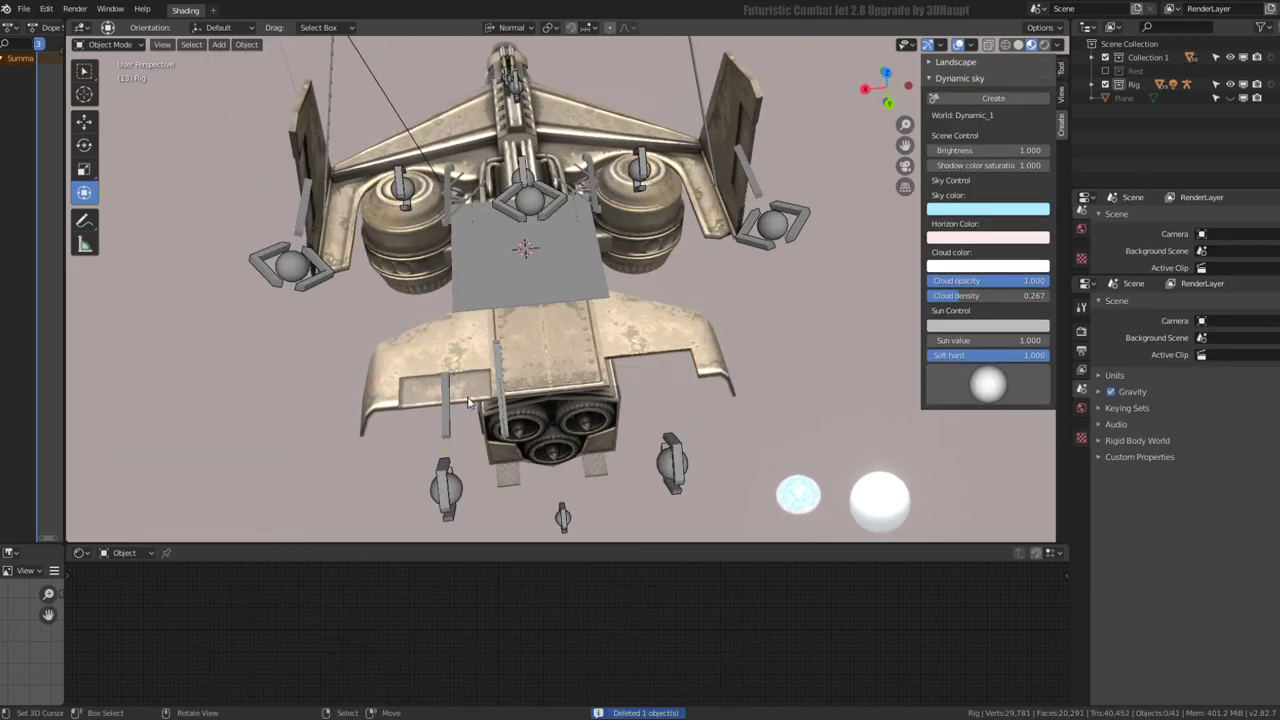
Make a linked duplicate of Jet.016 and flip it with scale X -1 around the 3D cursor
click(476, 398)
scroll(476, 398, down, 3)
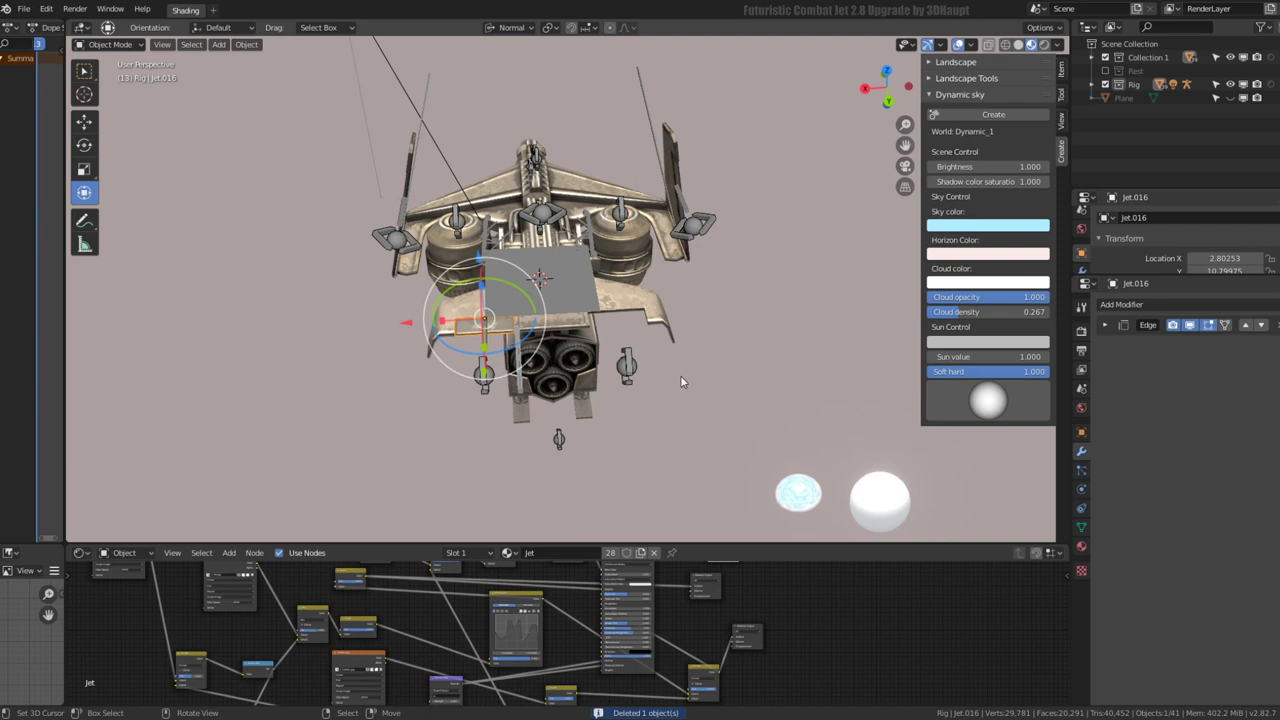
key(alt+d)
right_click(663, 343)
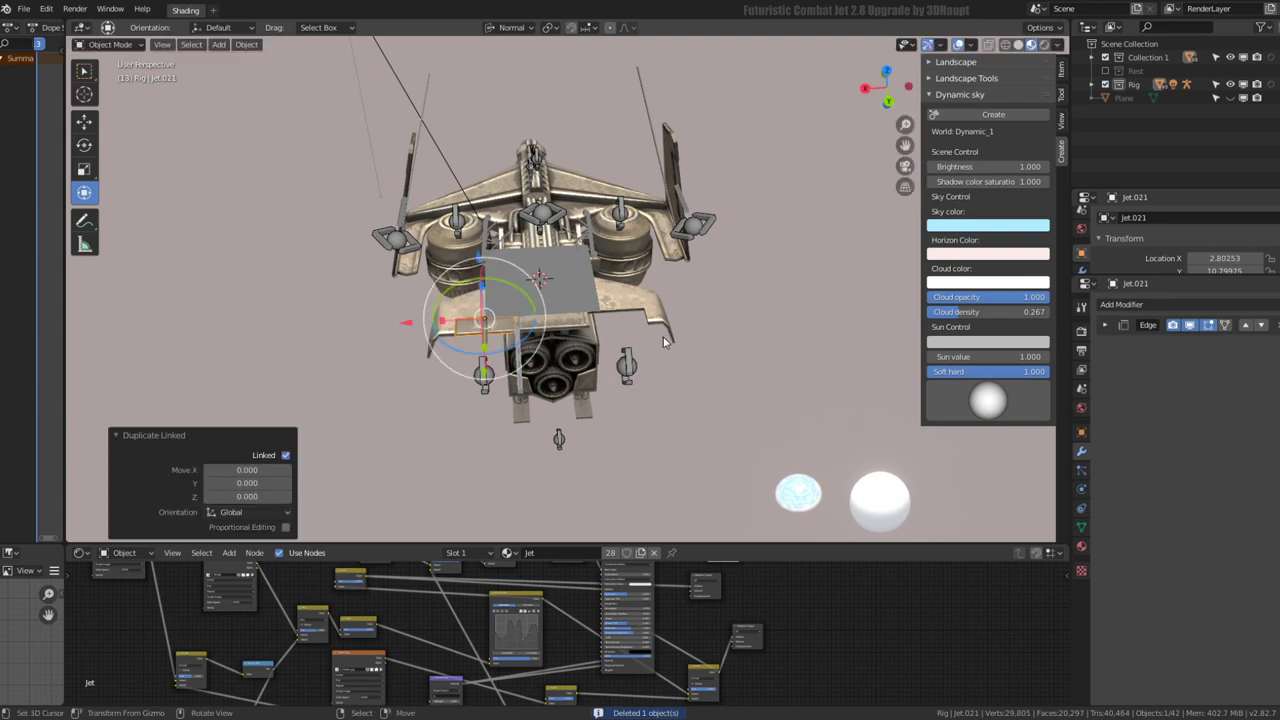
click(551, 27)
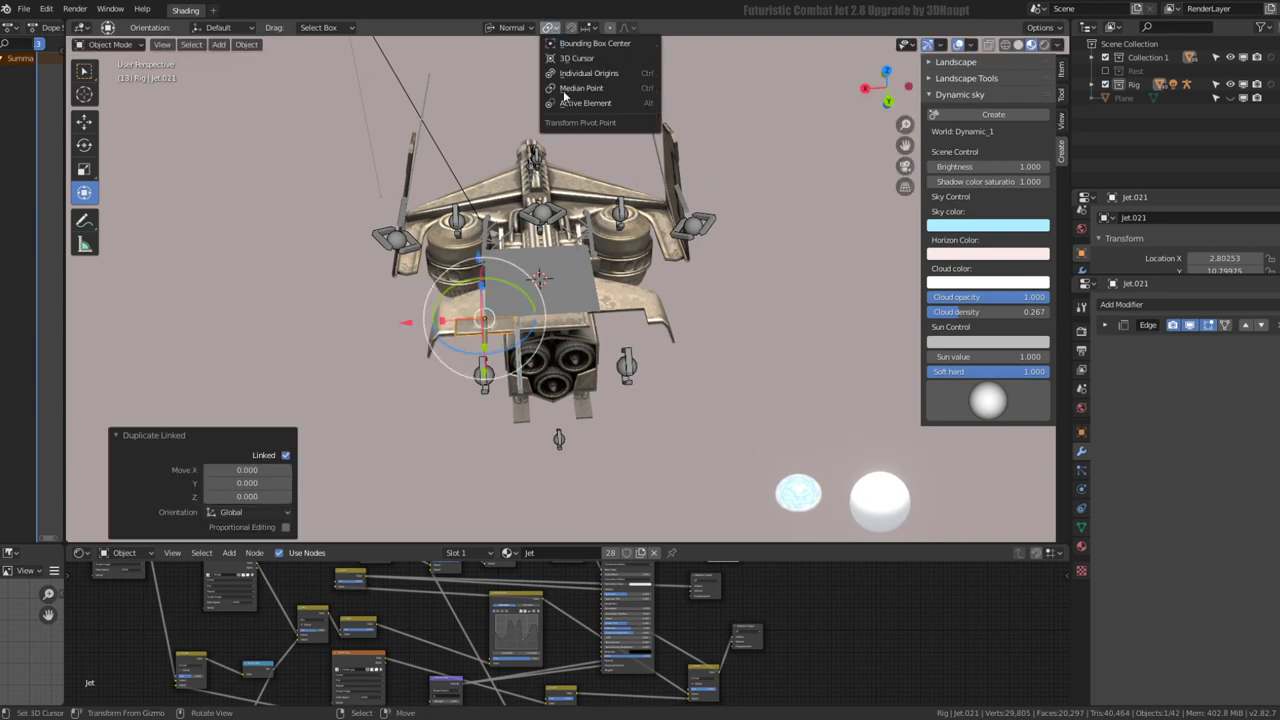
click(567, 58)
text(sxis)
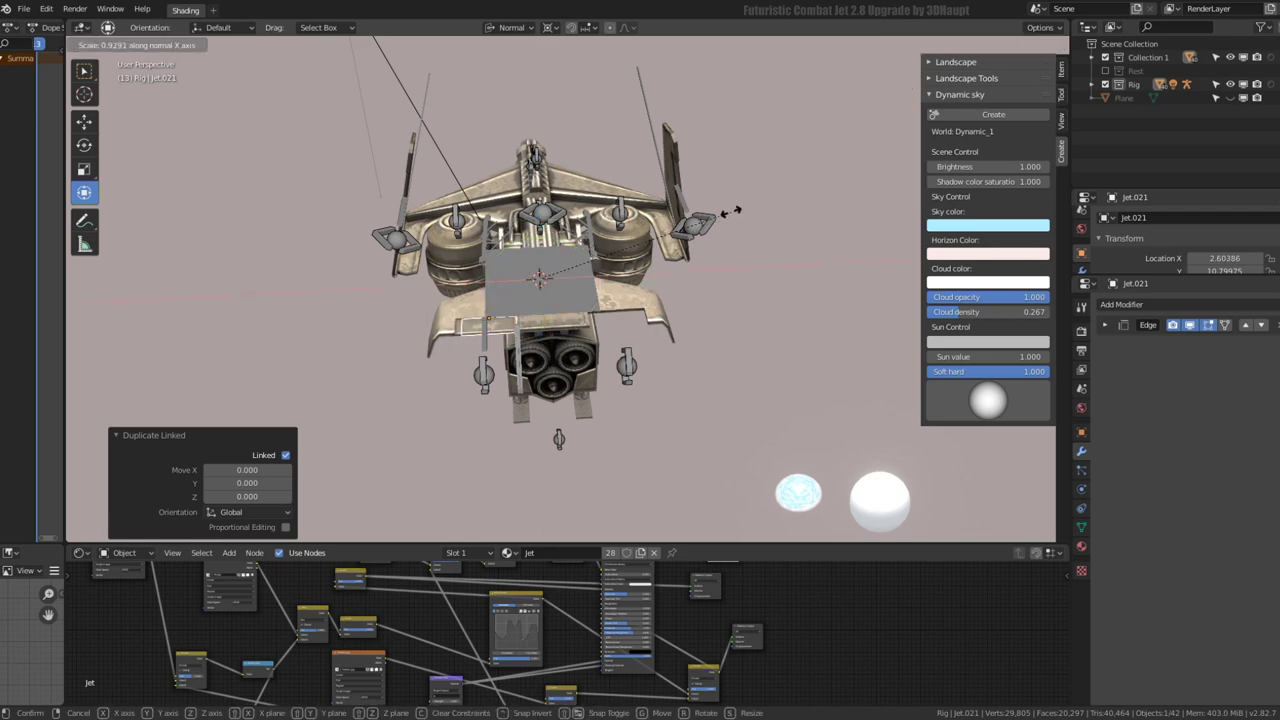
text(-1)
key(Return)
mouse_move(735, 211)
middle_down()
mouse_move(585, 343)
mouse_move(502, 338)
mouse_move(724, 336)
middle_up()
click(585, 343)
key(ctrl+Tab)
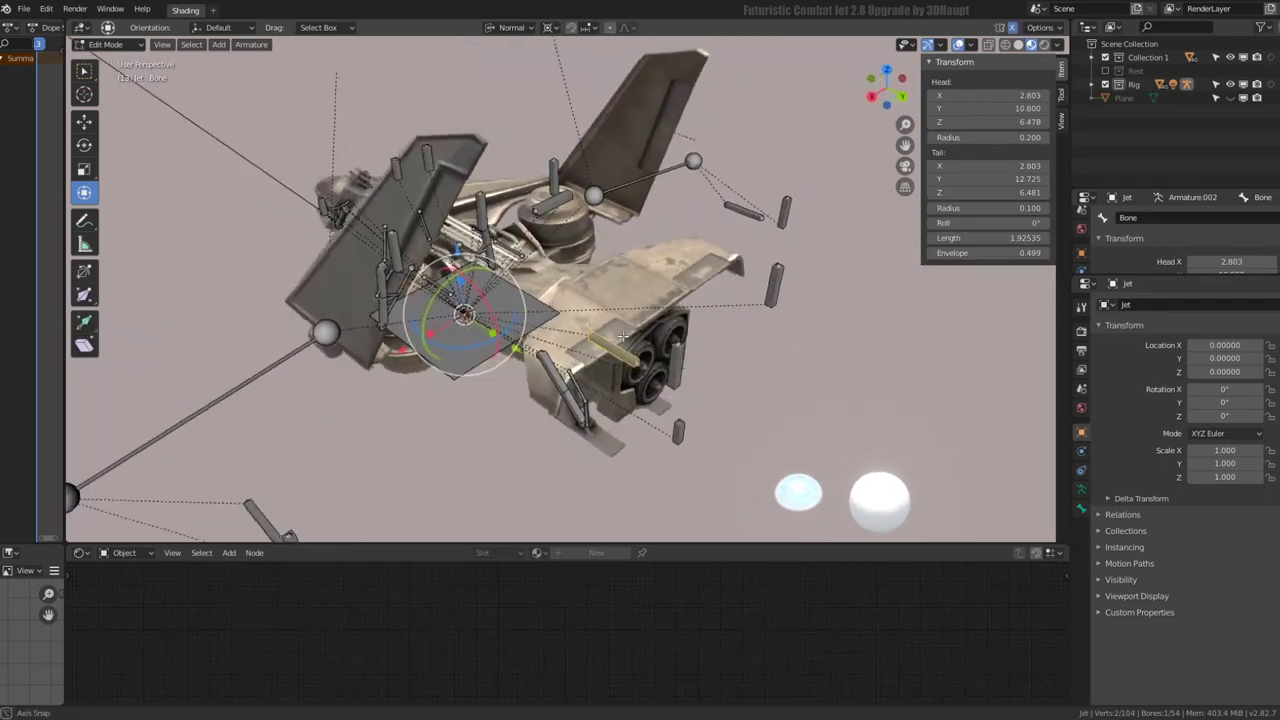
click(724, 336)
key(s)
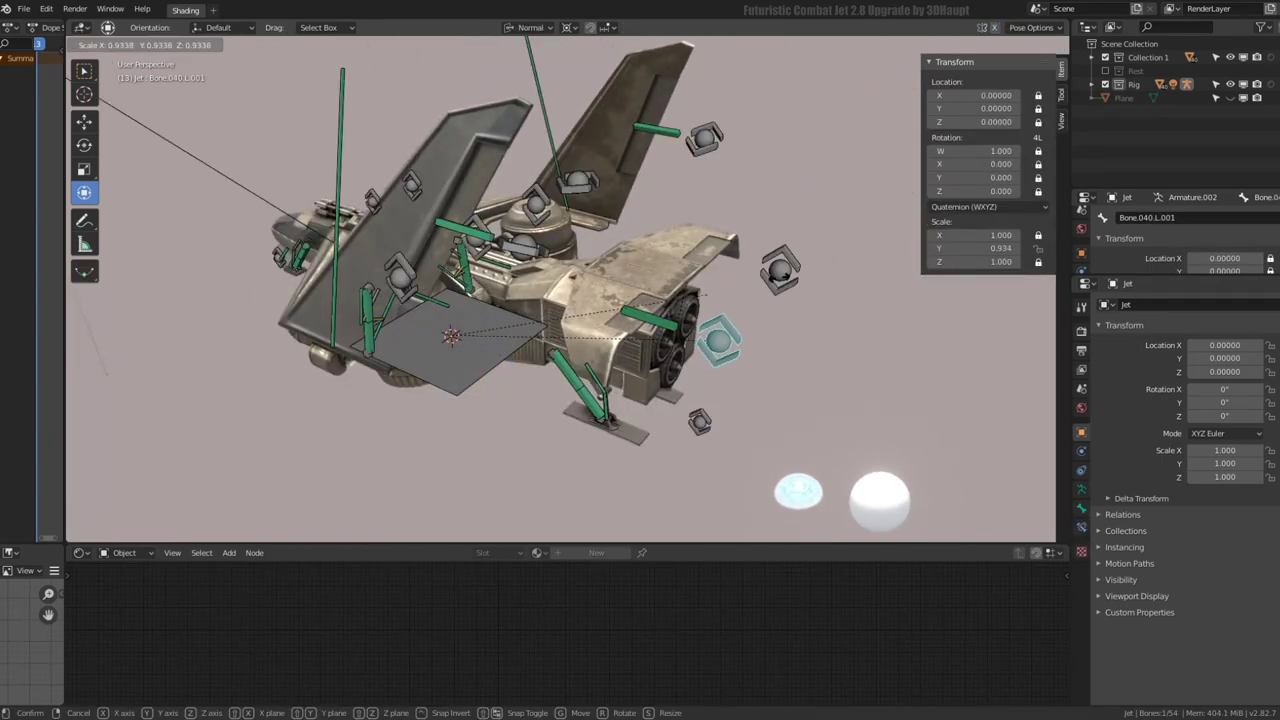
key(Escape)
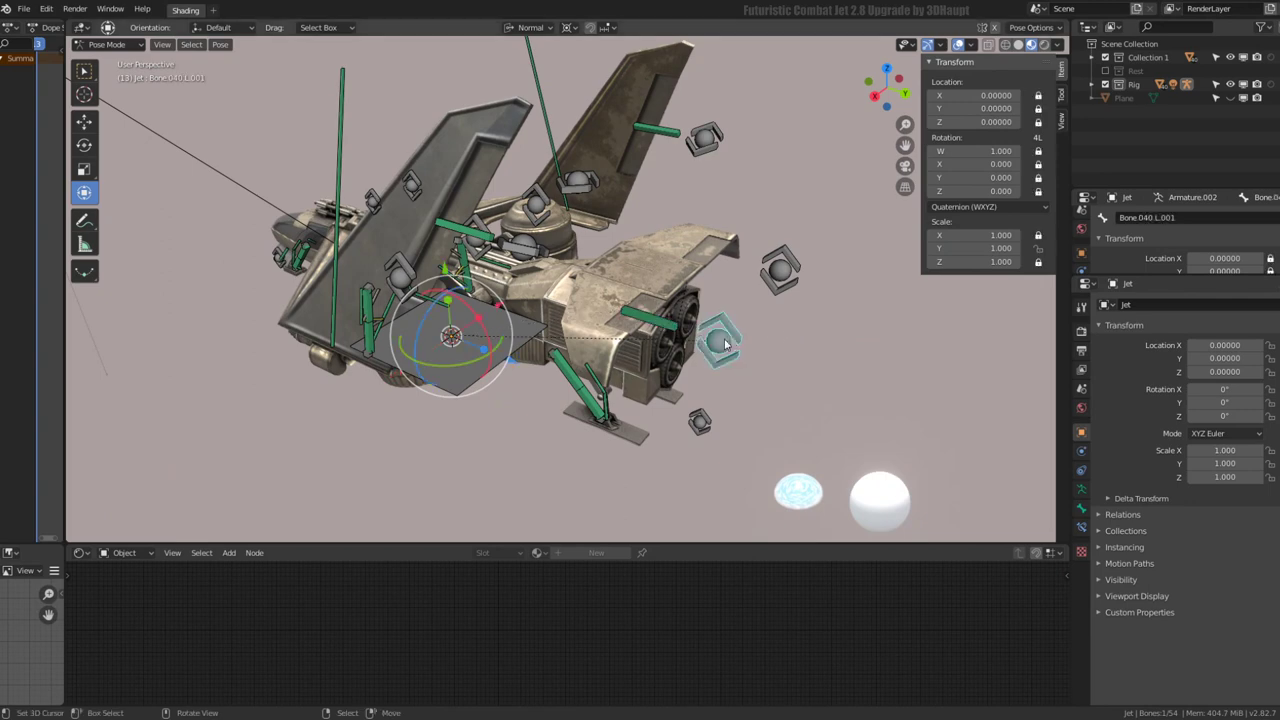
click(661, 327)
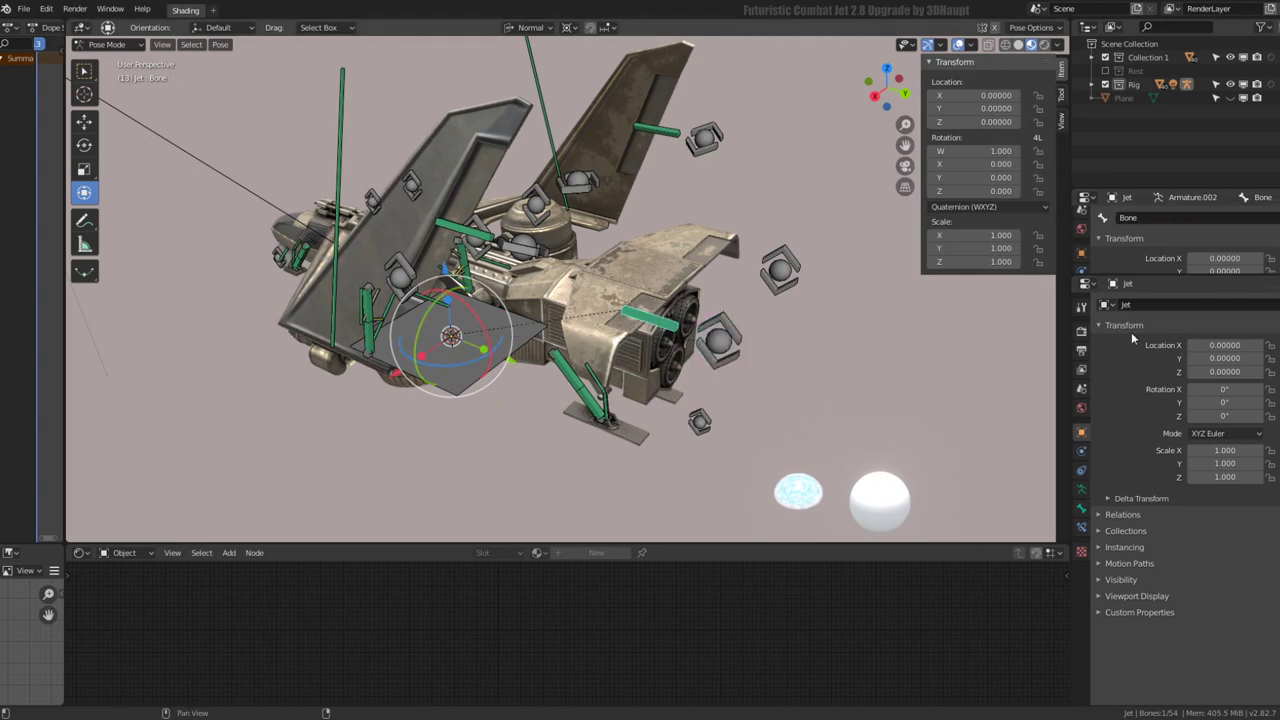
click(1081, 527)
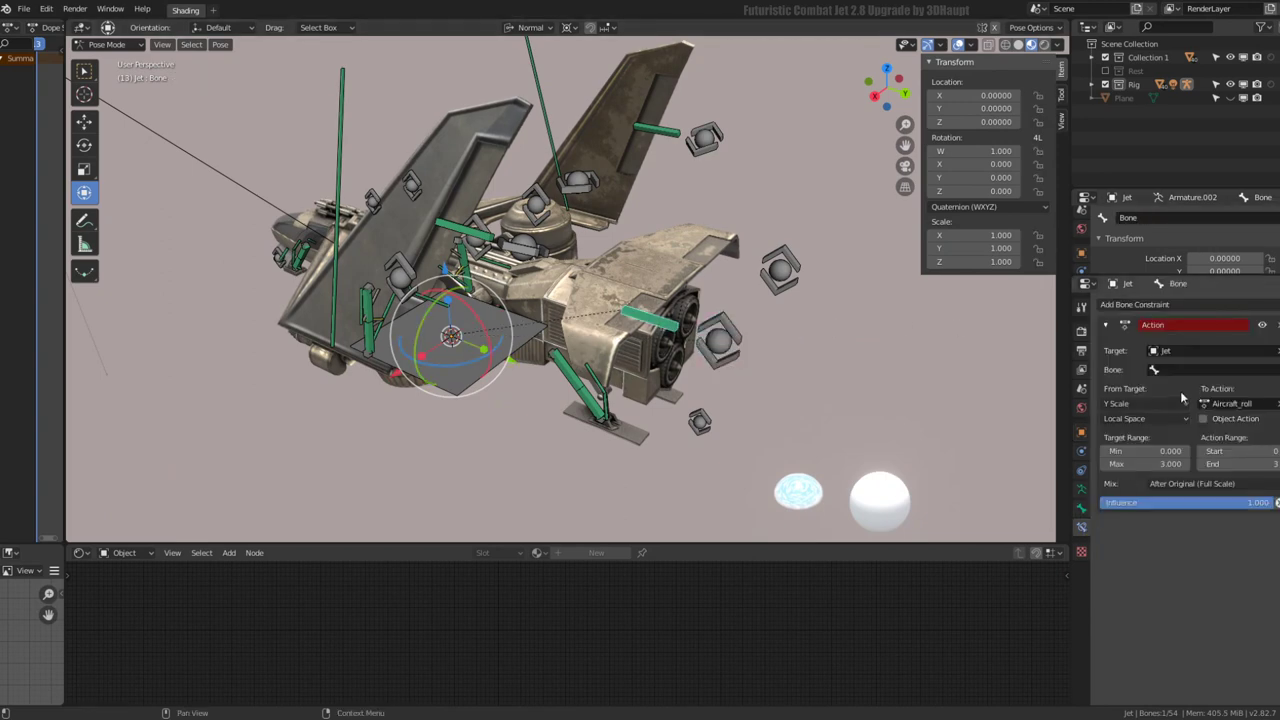
click(718, 340)
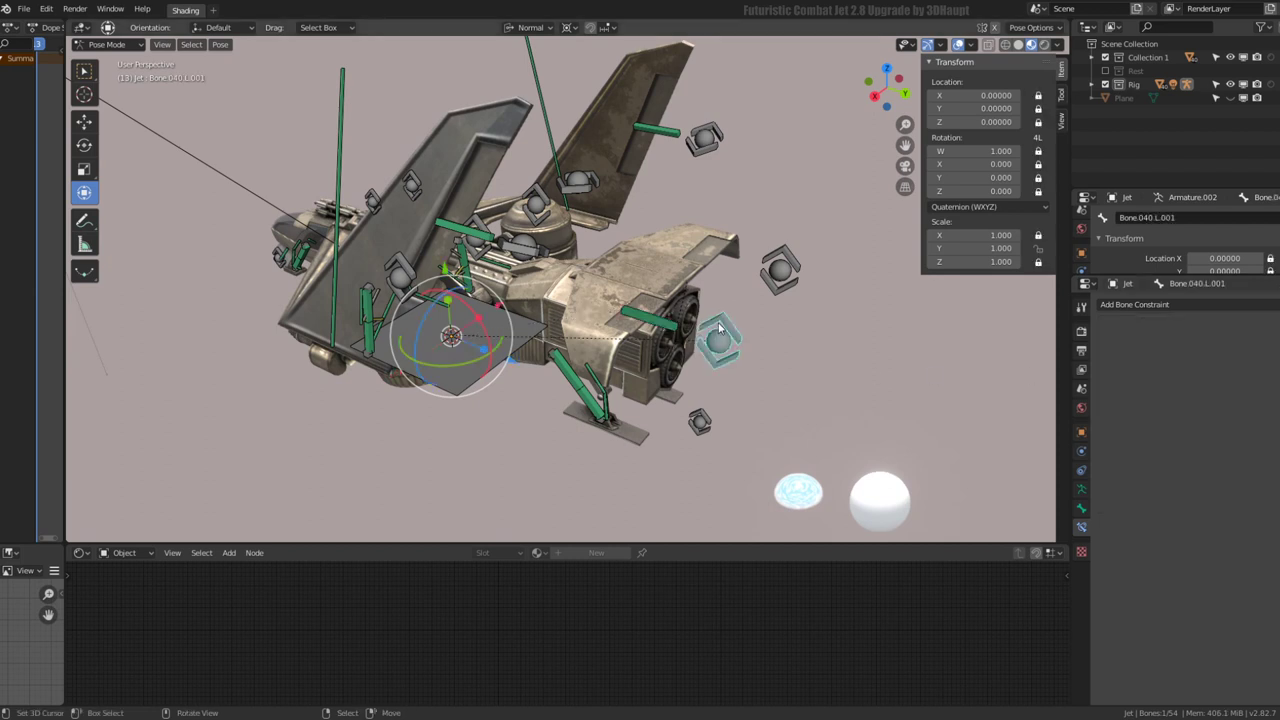
key(s)
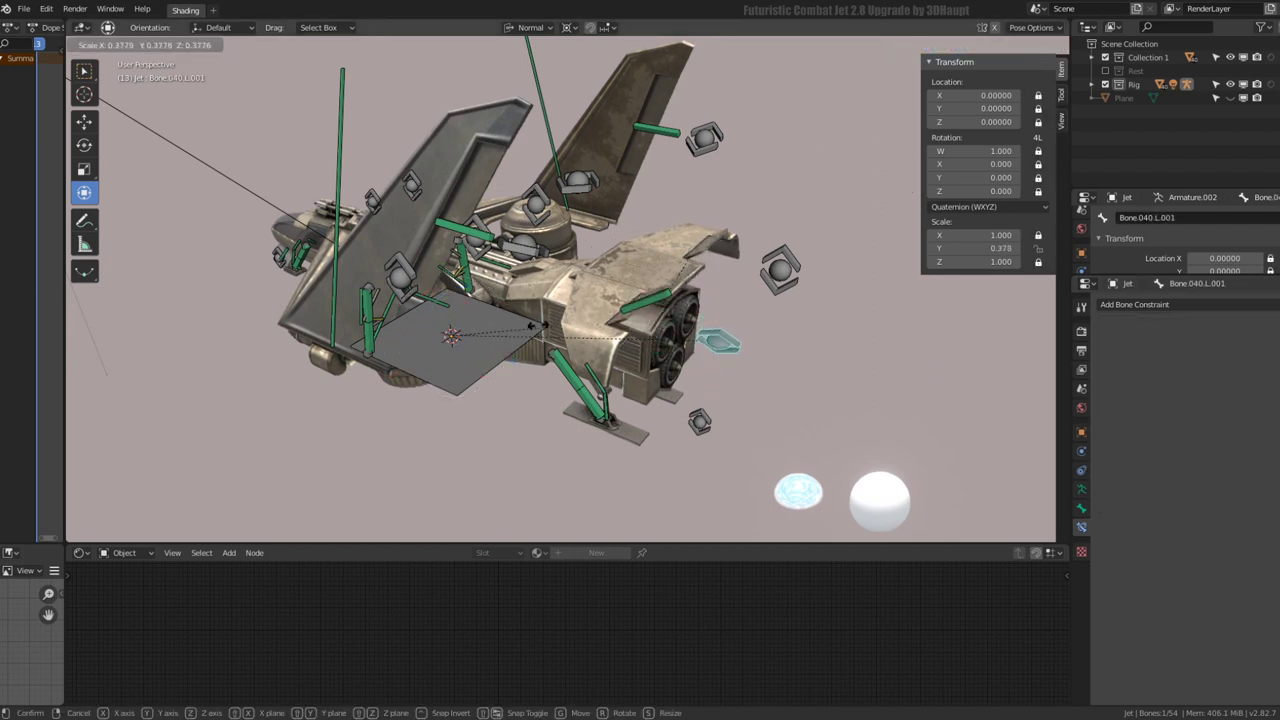
key(Escape)
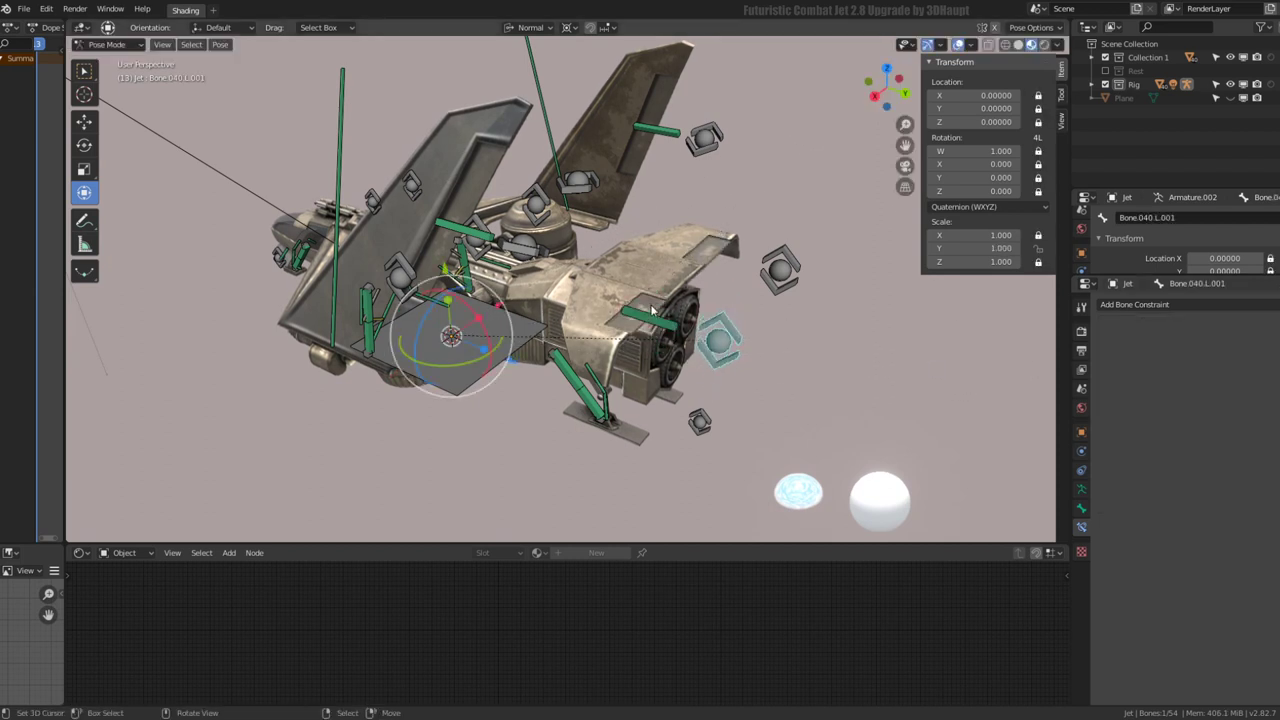
click(651, 311)
key(ctrl+z)
middle_drag(668, 322, 520, 335)
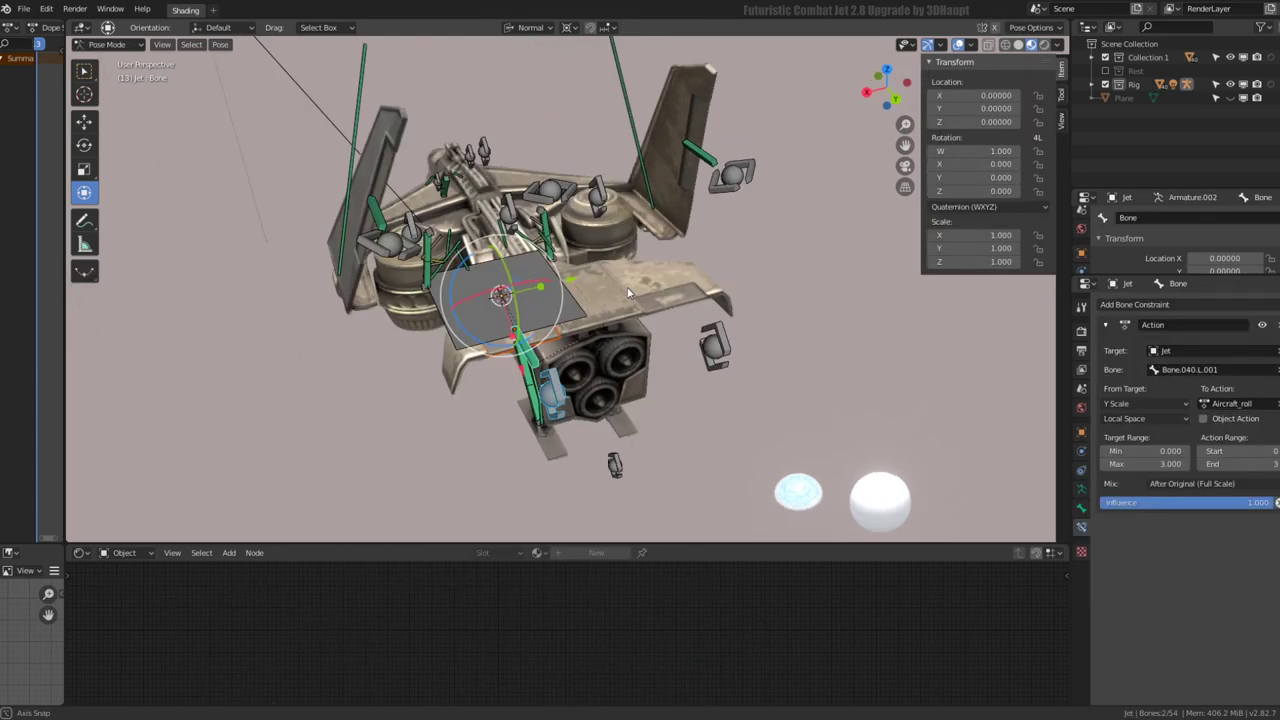
click(516, 338)
Duplicate the flap bone in Edit Mode and mirror the copy across X with scale -1
key(Tab)
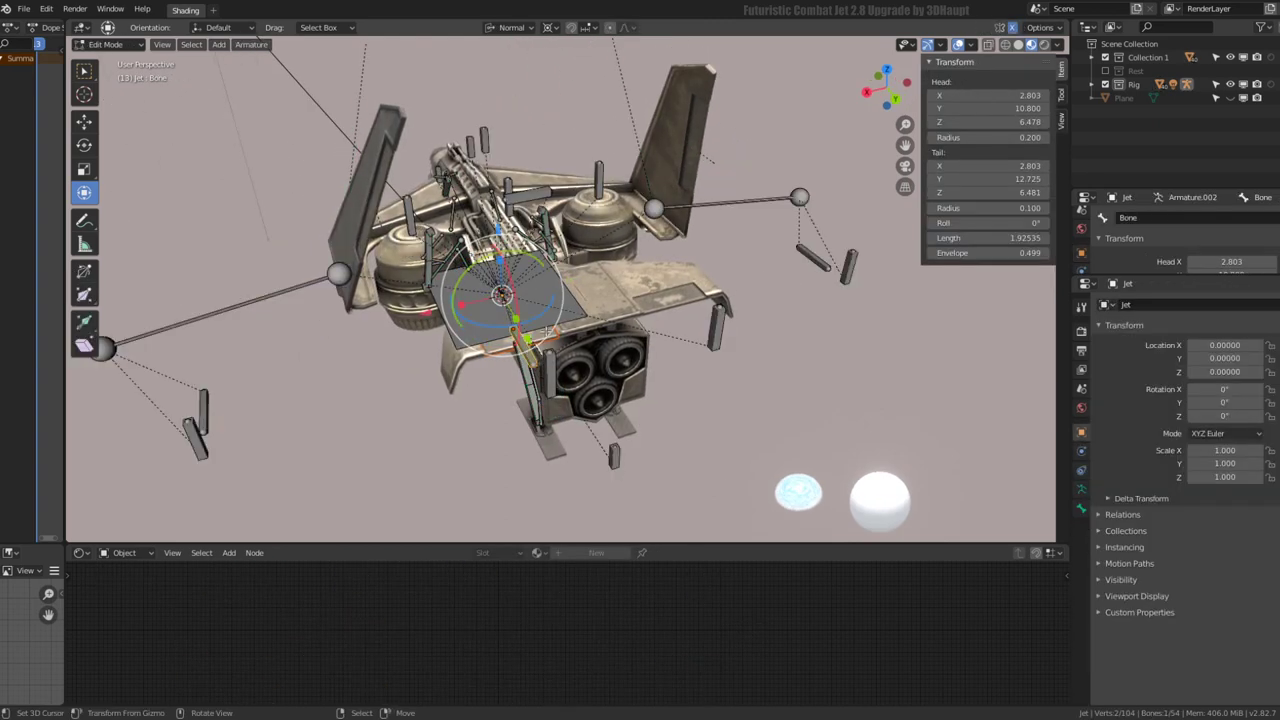
click(527, 350)
mouse_move(527, 350)
middle_down()
mouse_move(476, 338)
mouse_move(560, 300)
middle_up()
key(shift+d)
key(Escape)
key(g)
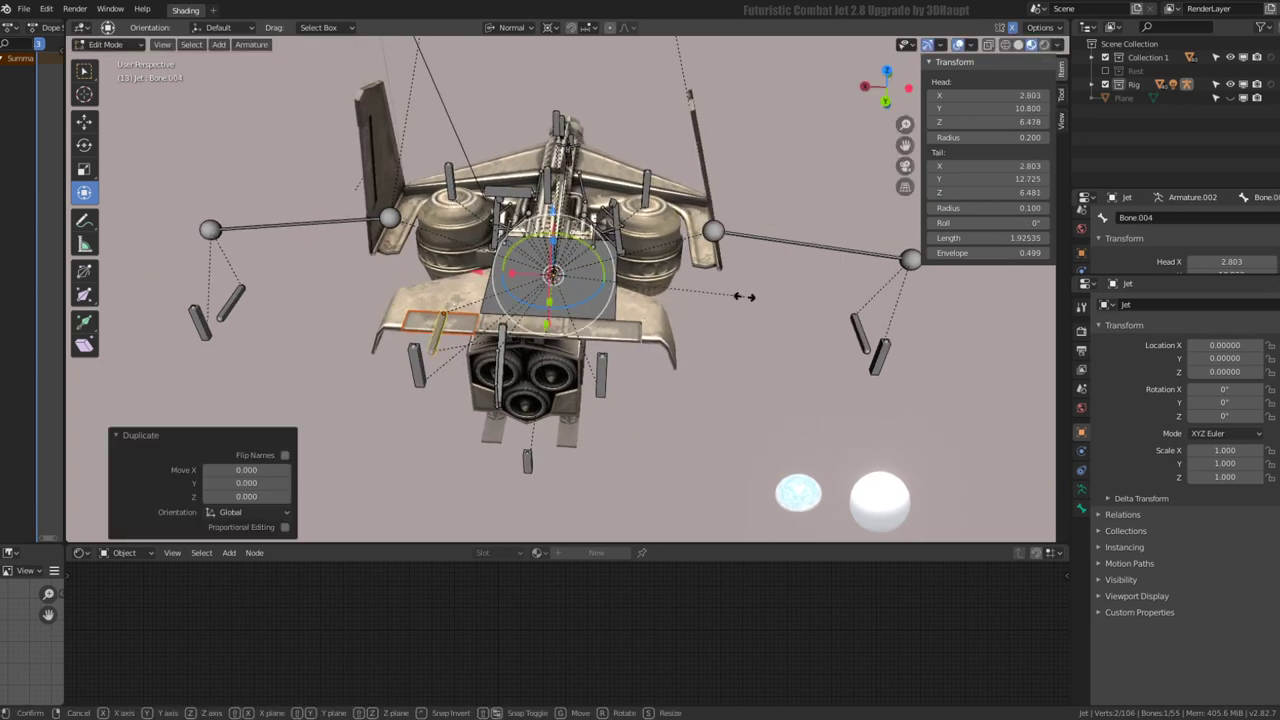
key(s)
key(x)
key(Return)
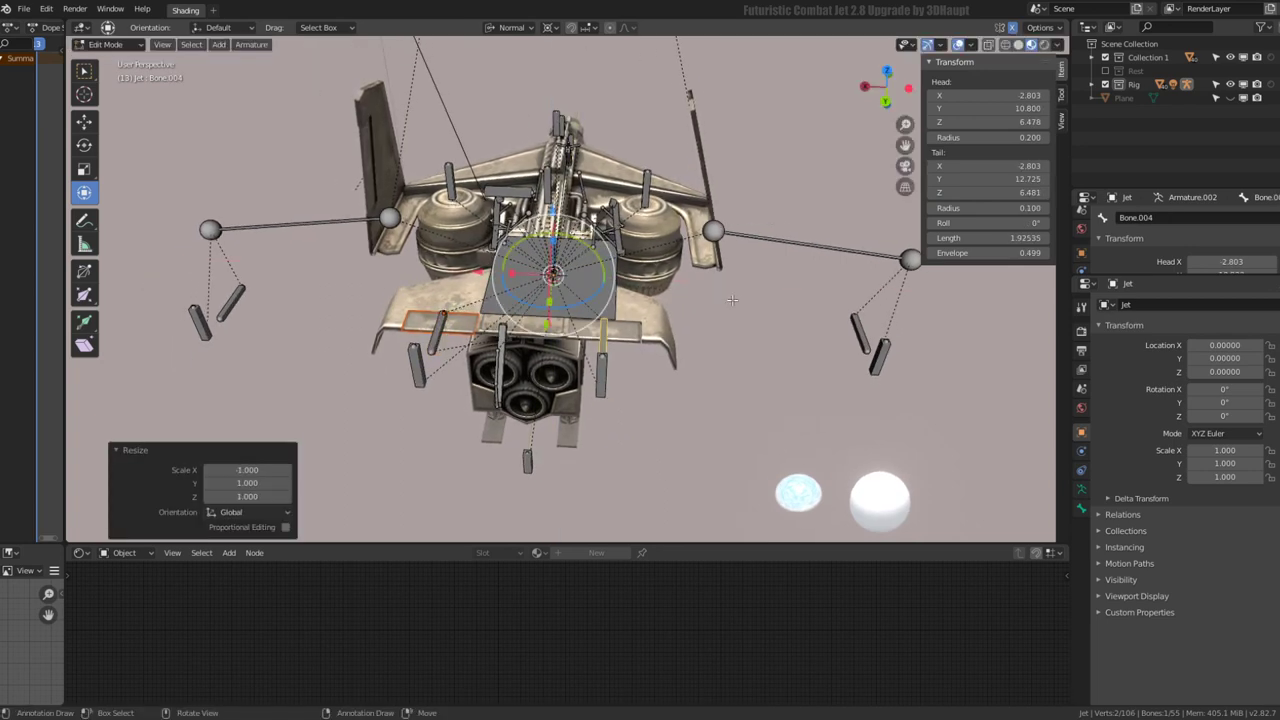
scroll(732, 299, up, 3)
middle_drag(732, 299, 700, 260)
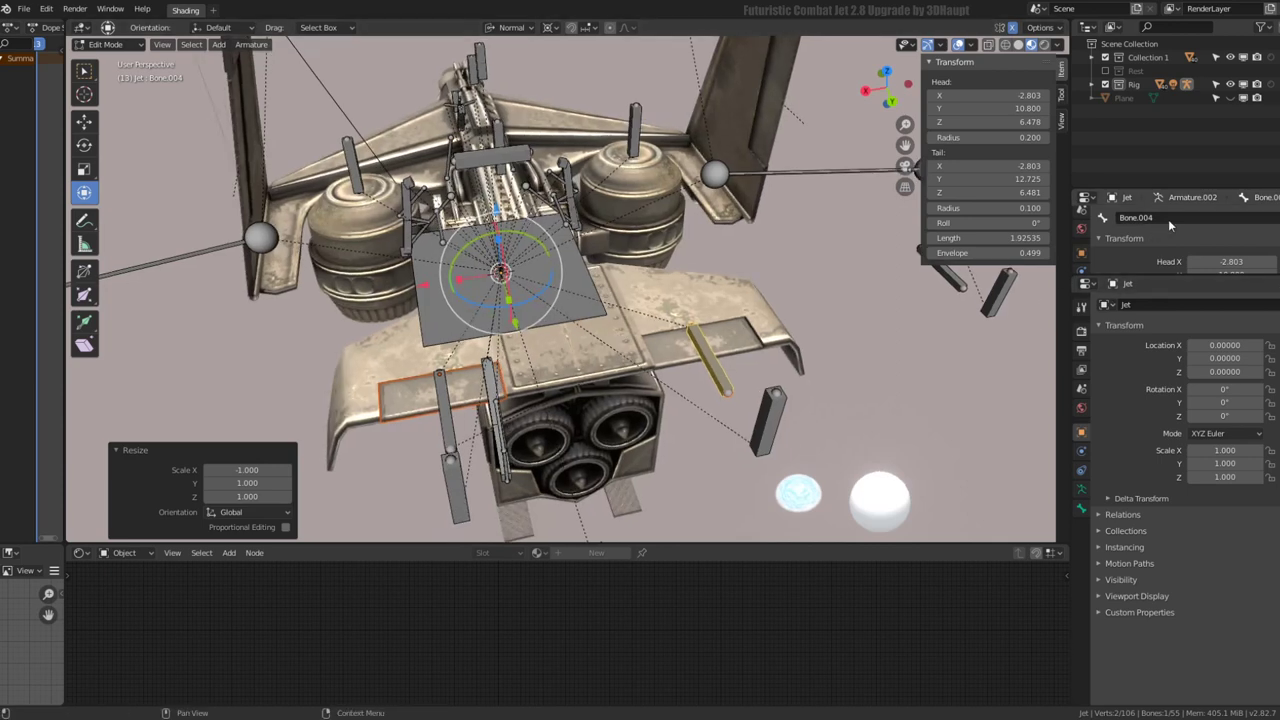
mouse_move(560, 330)
middle_down()
mouse_move(517, 334)
mouse_move(604, 338)
middle_up()
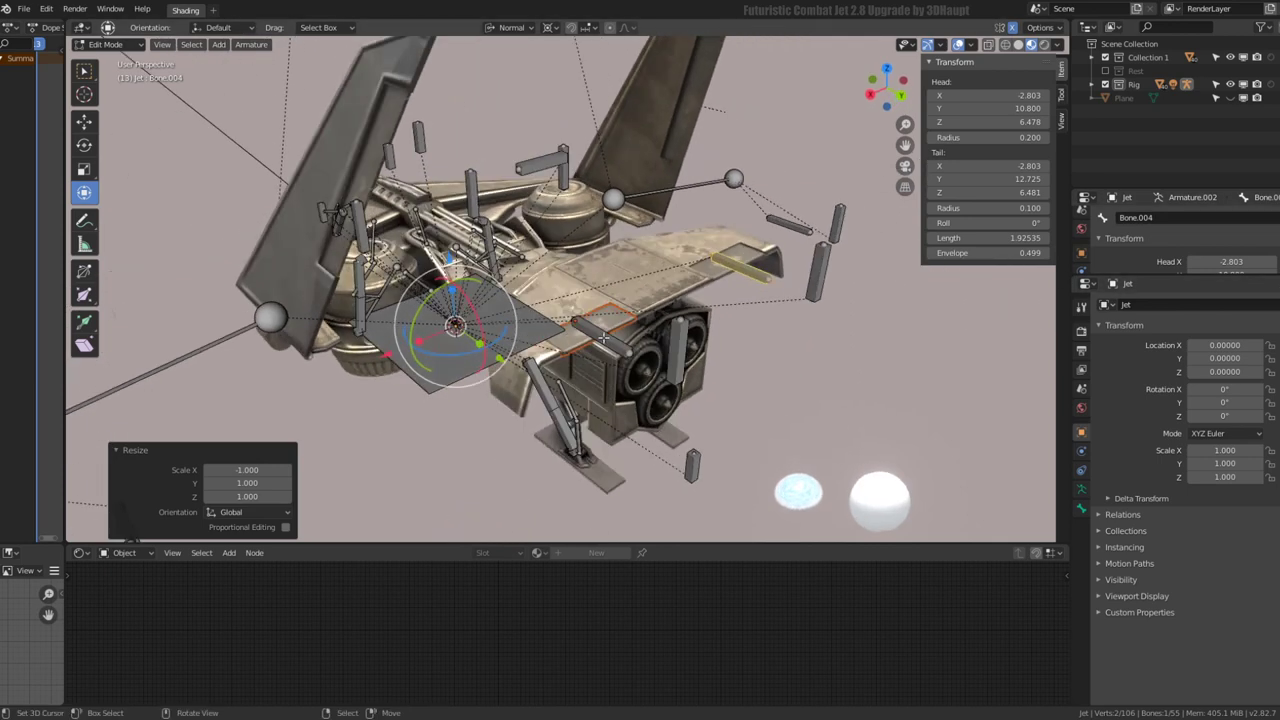
Rename the original flap bone to Bone_L, then select the mirrored copy Bone.004
click(604, 338)
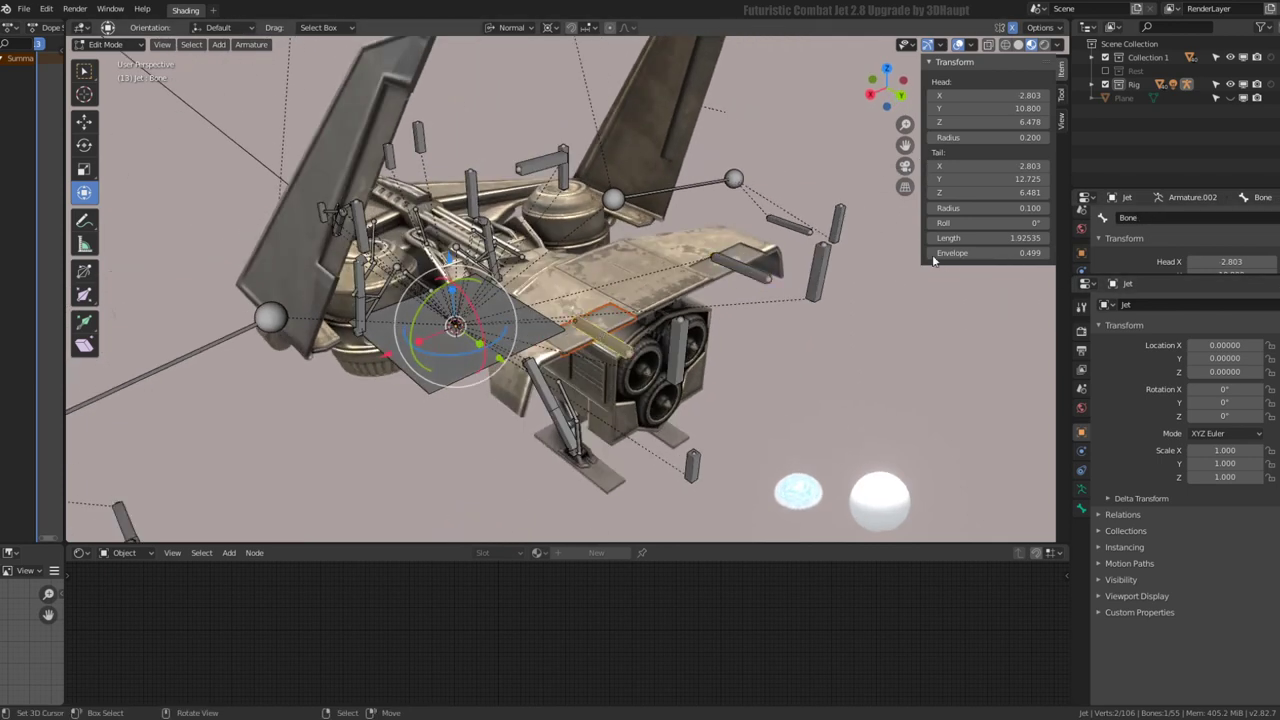
double_click(1131, 219)
key(Return)
click(481, 186)
click(563, 170)
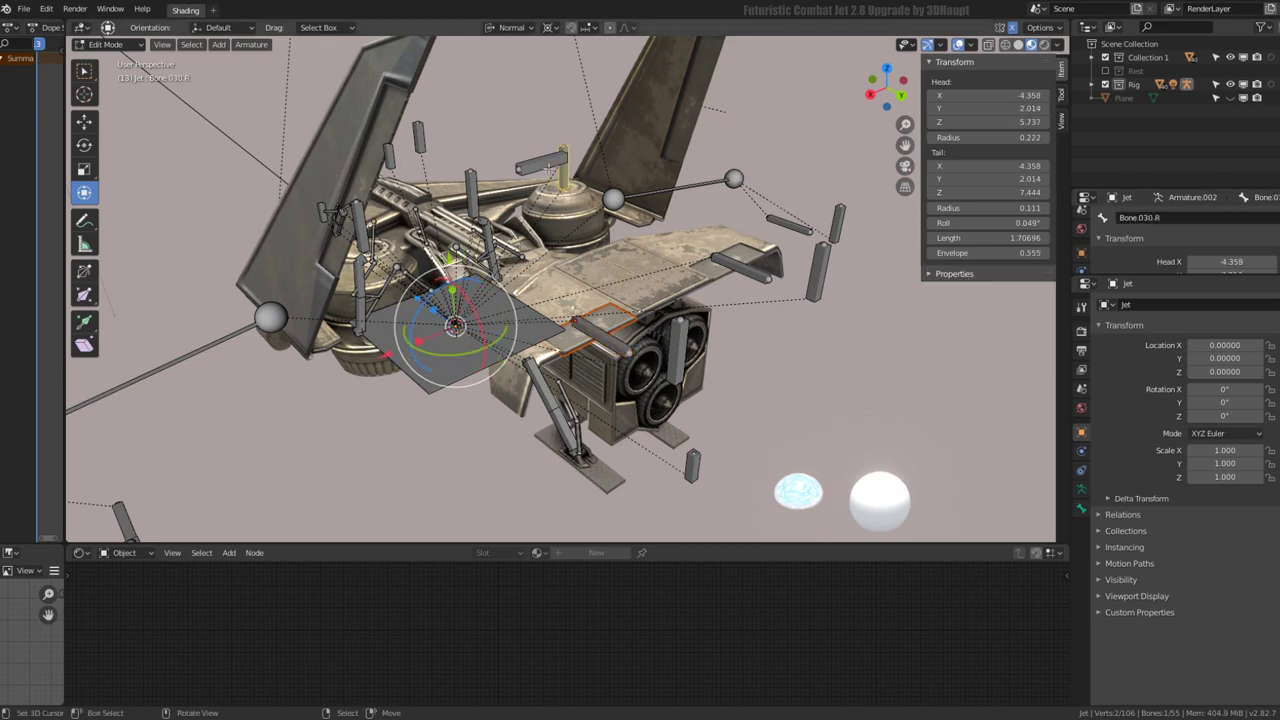
mouse_move(548, 166)
middle_down()
mouse_move(552, 216)
mouse_move(603, 287)
middle_up()
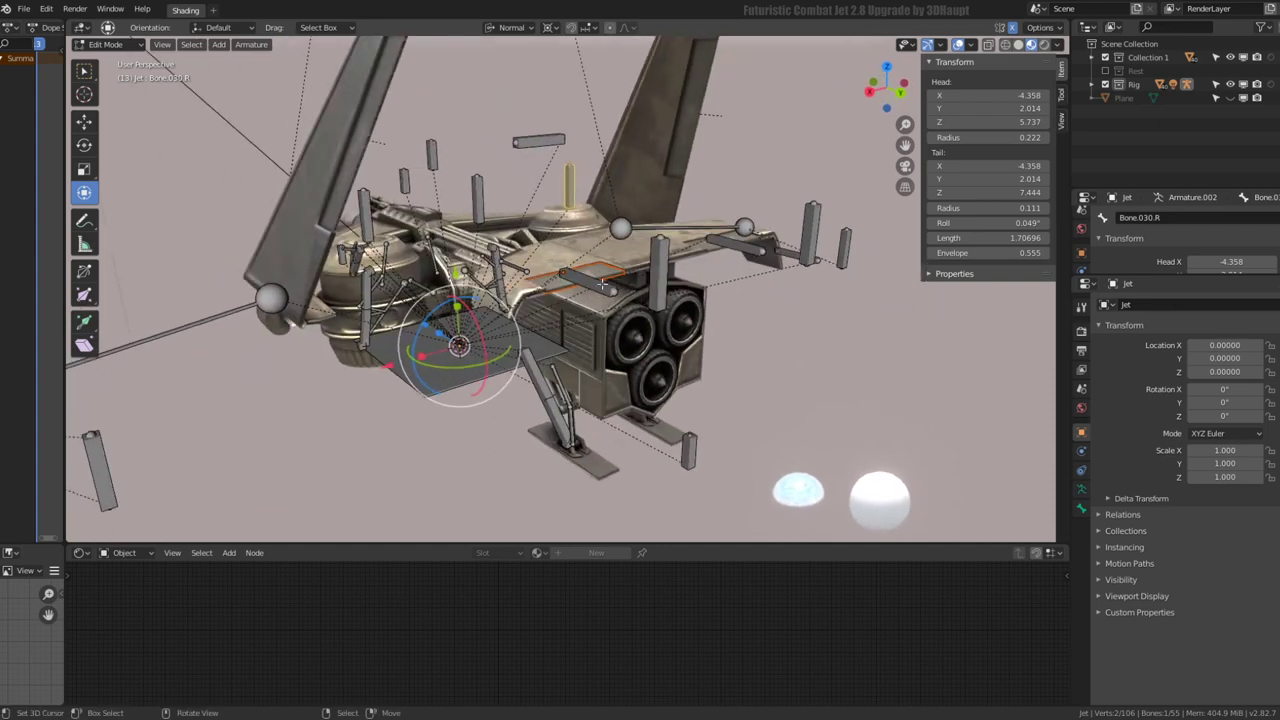
click(603, 287)
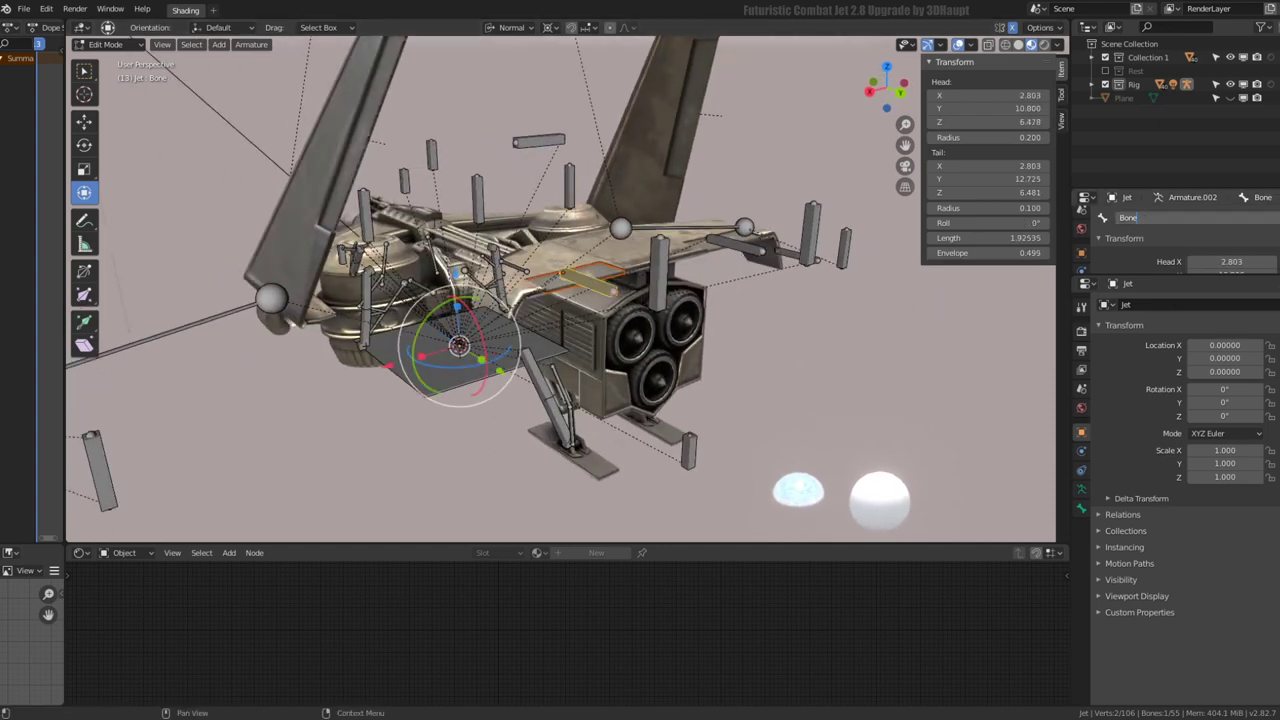
click(363, 215)
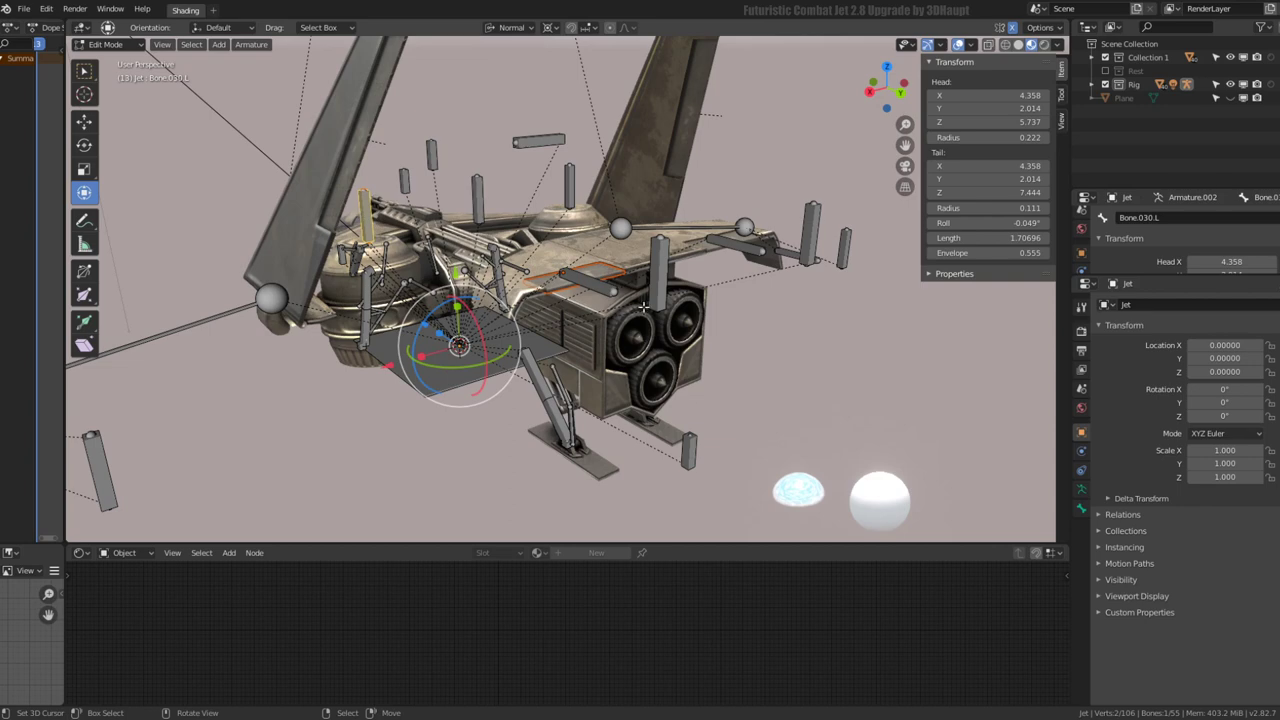
middle_drag(573, 273, 595, 298)
click(595, 298)
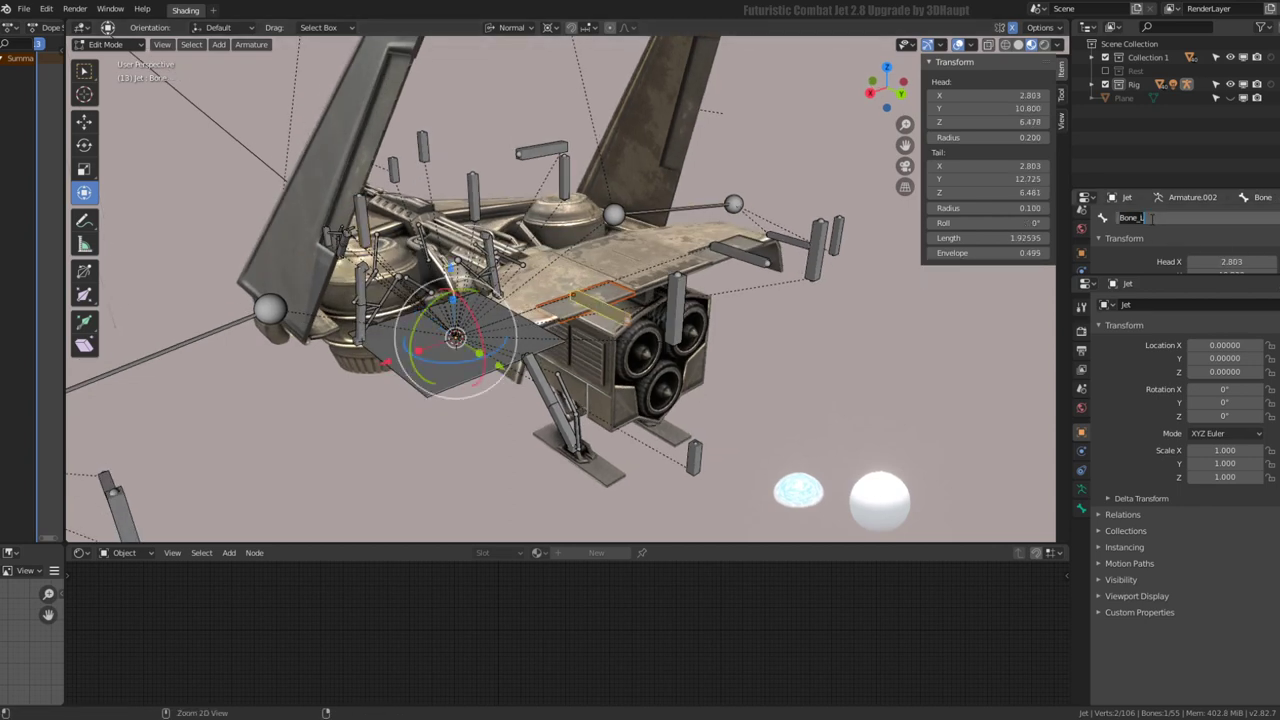
key(Return)
click(736, 248)
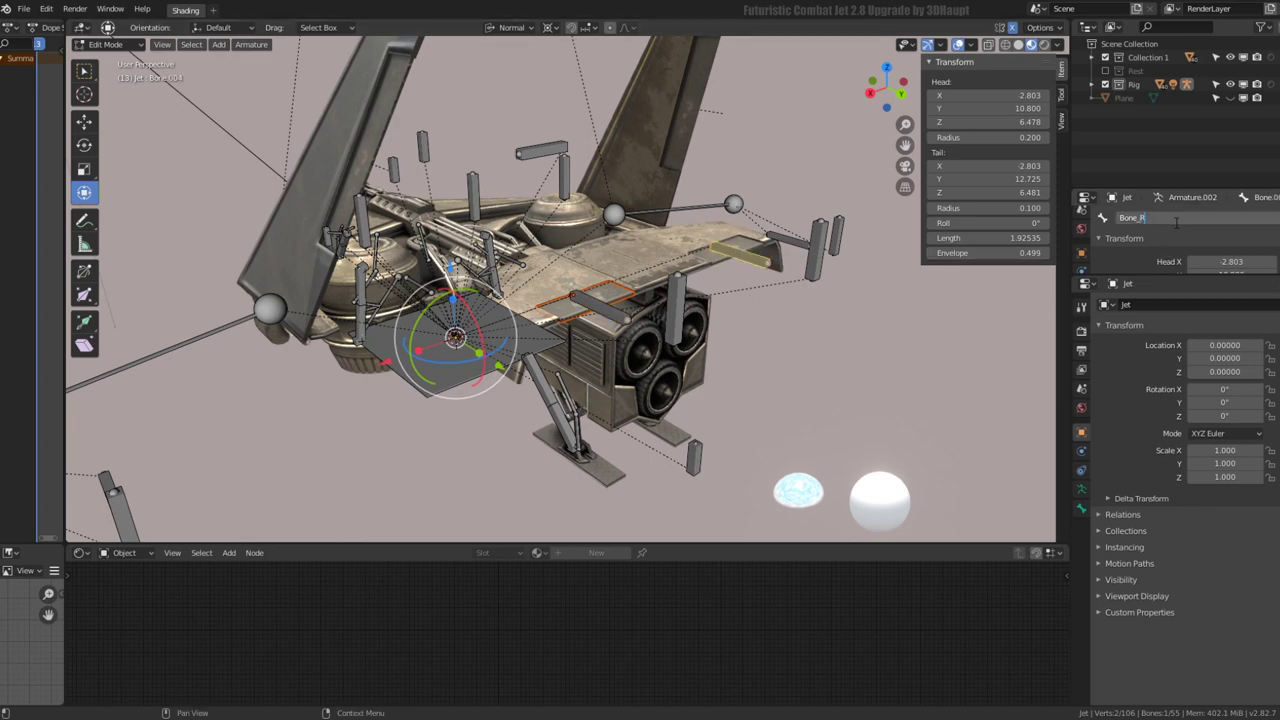
Confirm the copy's name as Bone_R and test the right control in Pose Mode
key(Return)
key(ctrl+Tab)
middle_drag(893, 309, 812, 280)
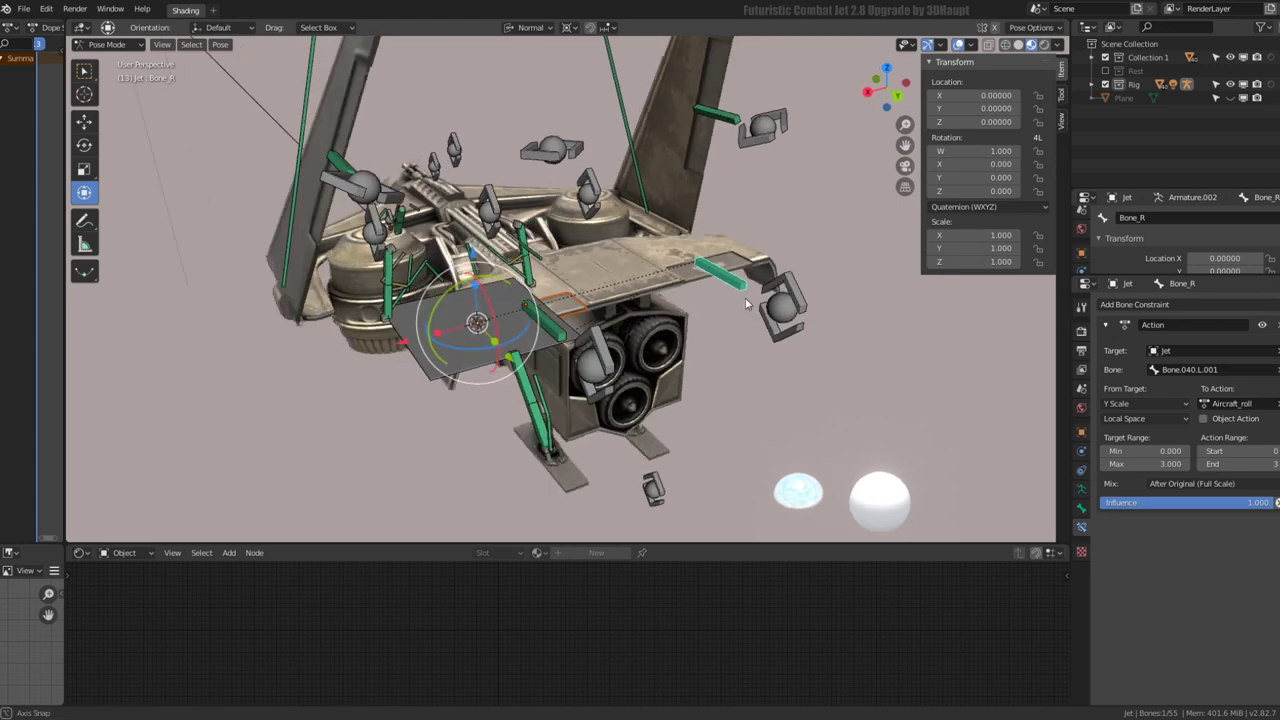
key(s)
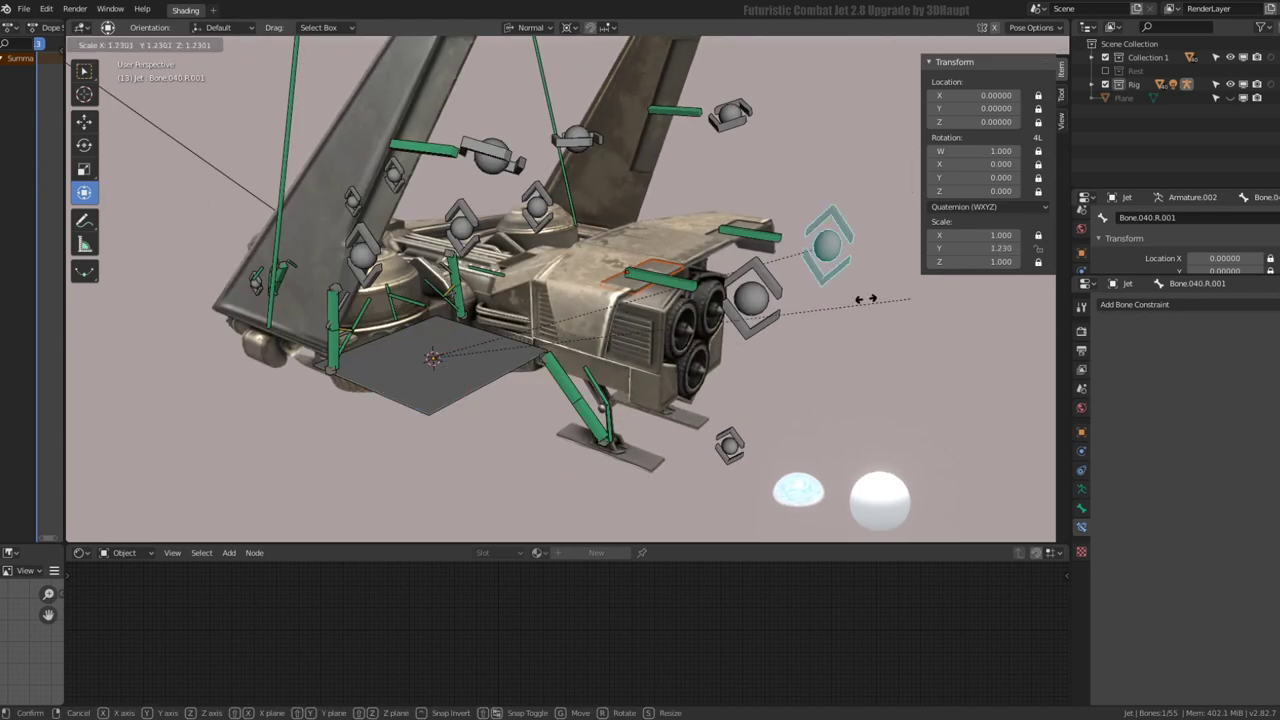
key(Escape)
Test the flap controls by scaling and rotating them with a different transform pivot point
click(760, 300)
key(s)
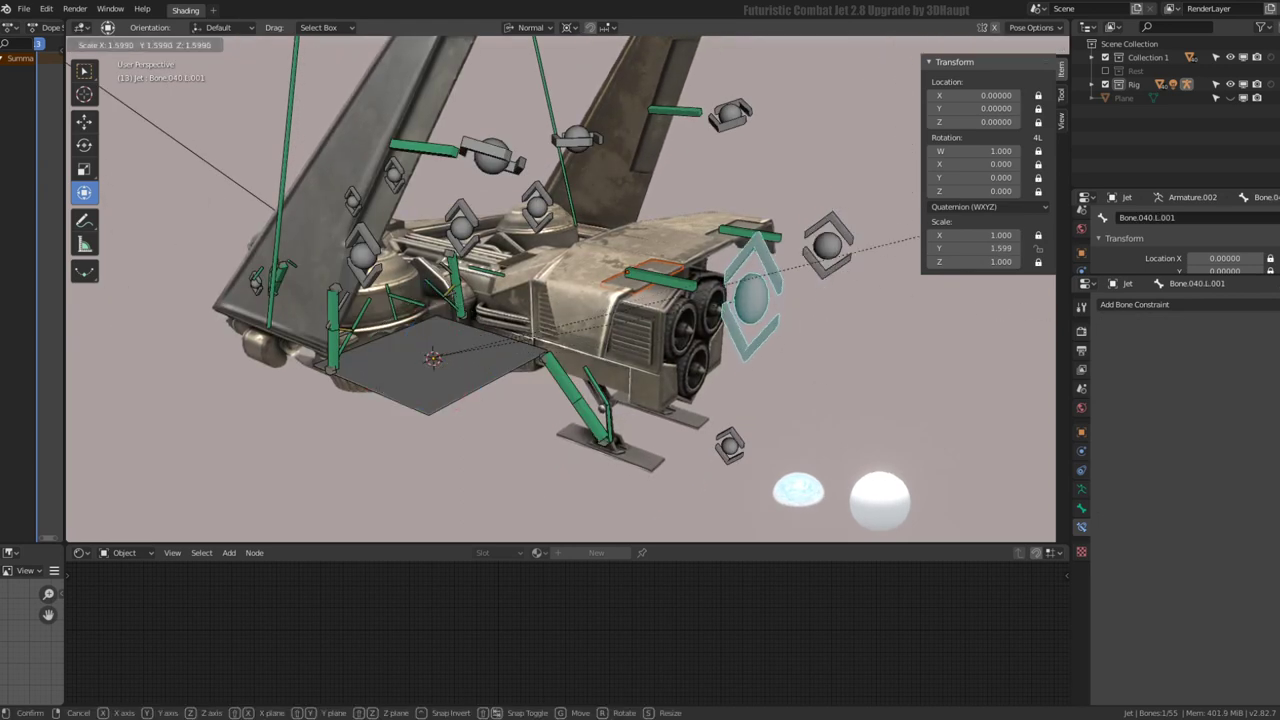
key(Escape)
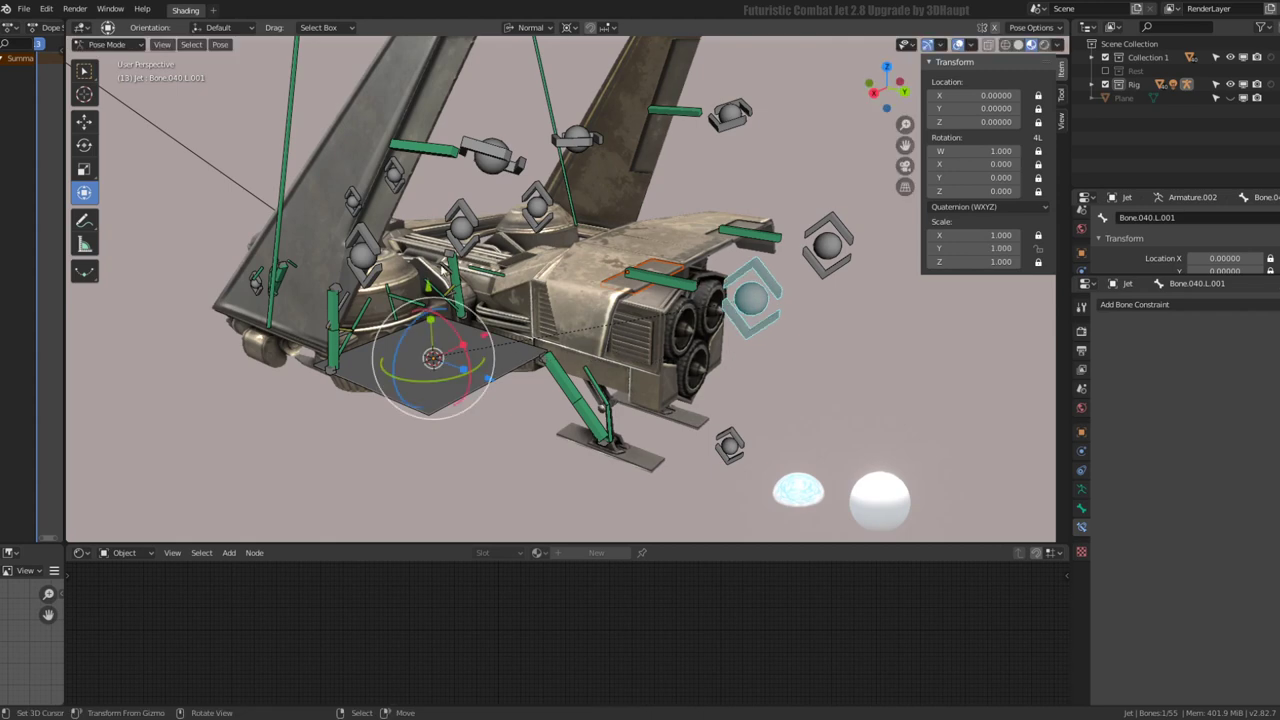
click(576, 33)
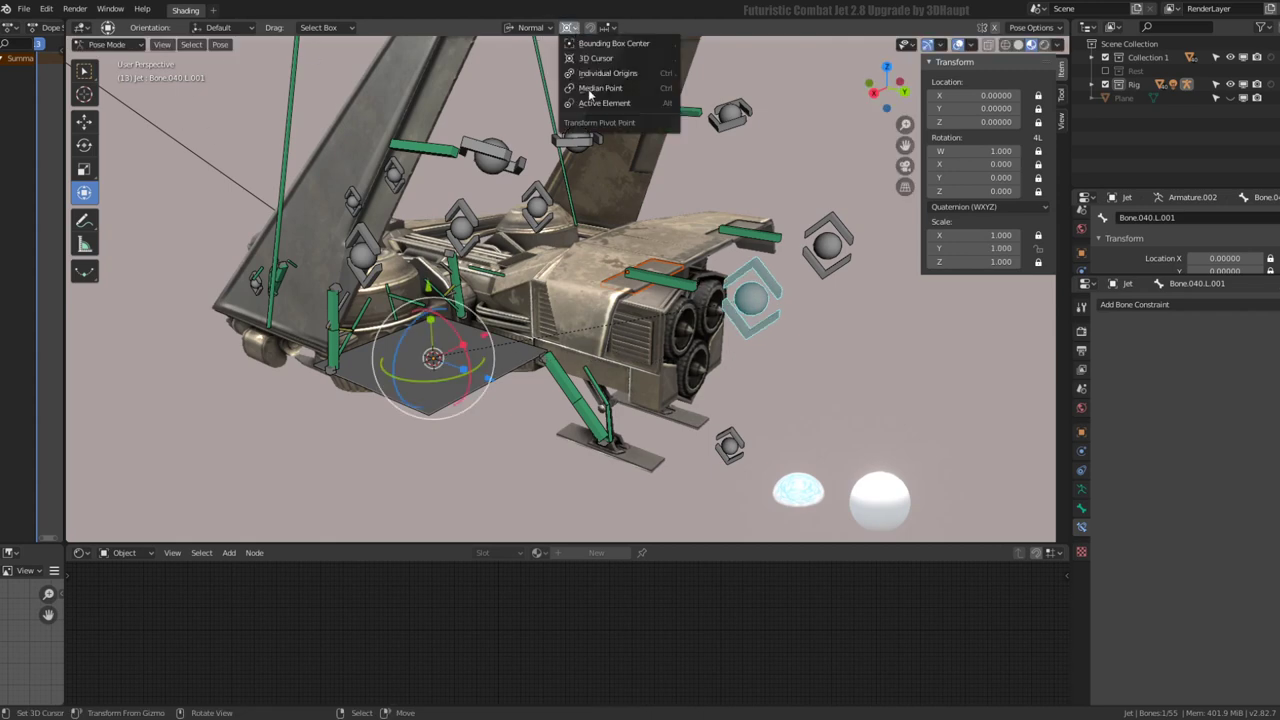
click(590, 88)
click(752, 298)
key(r)
key(Escape)
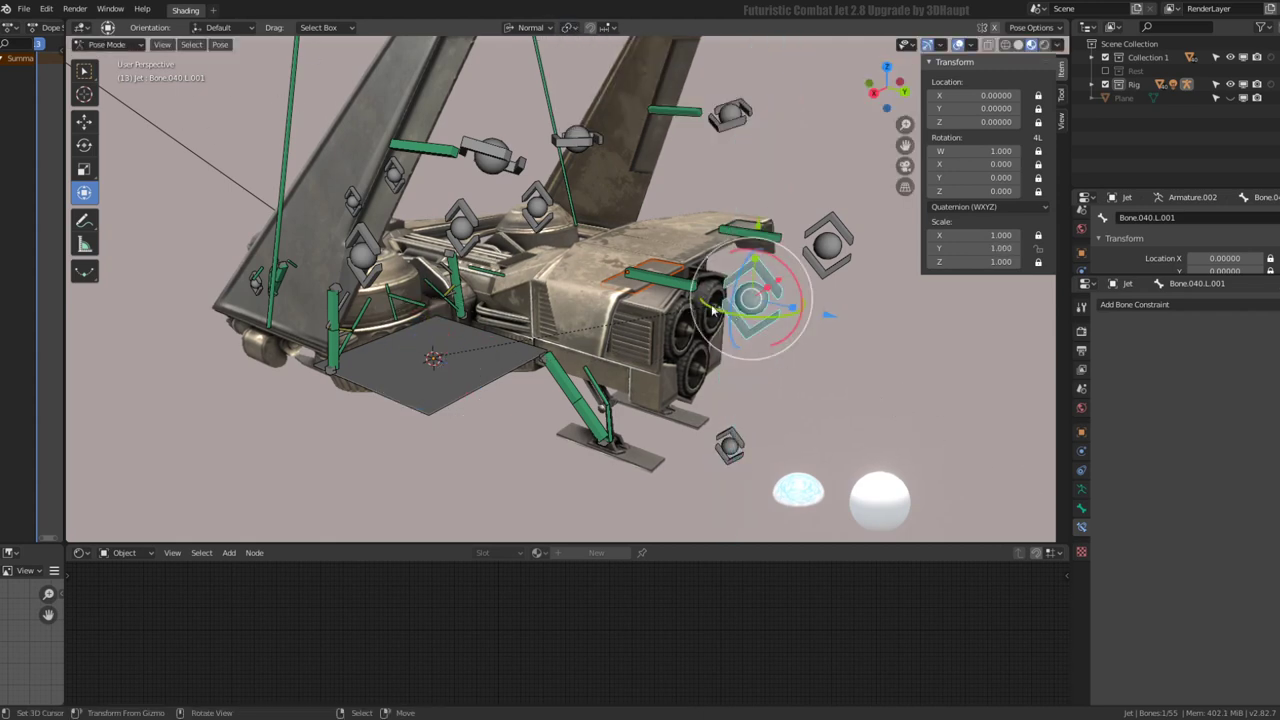
Undo the Action constraints added to Bone_L and Bone_R
click(697, 288)
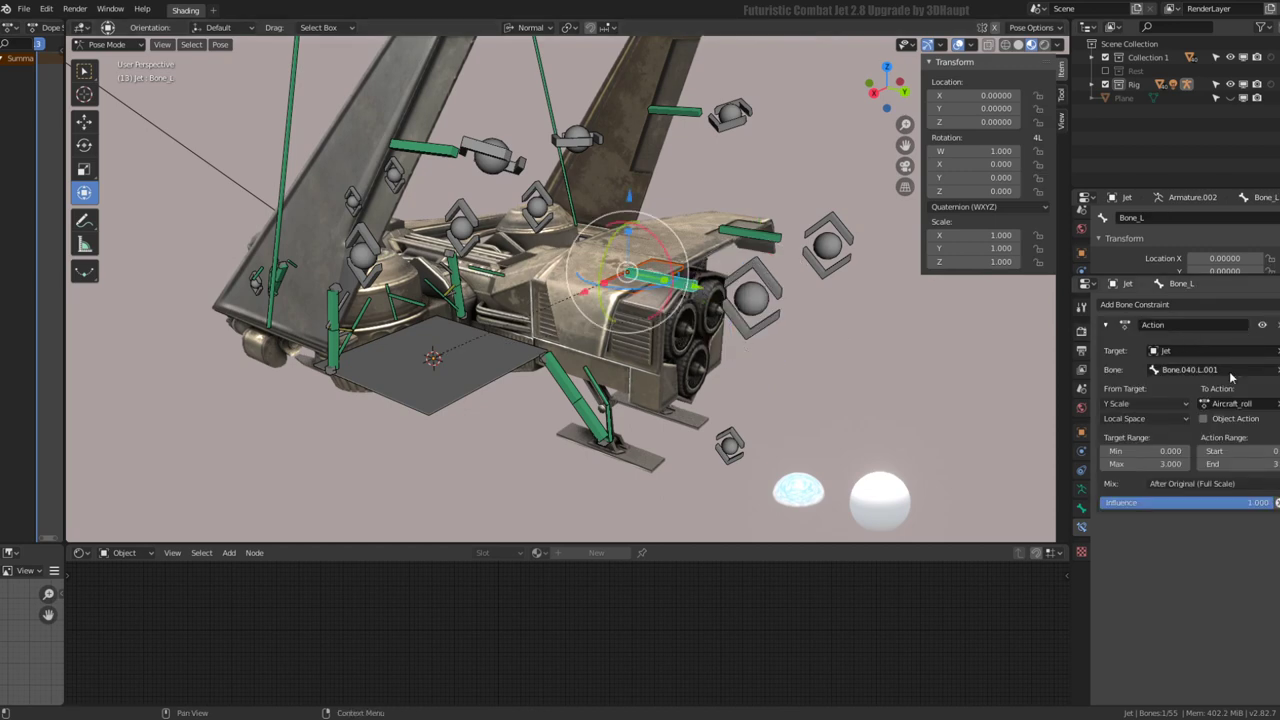
click(760, 300)
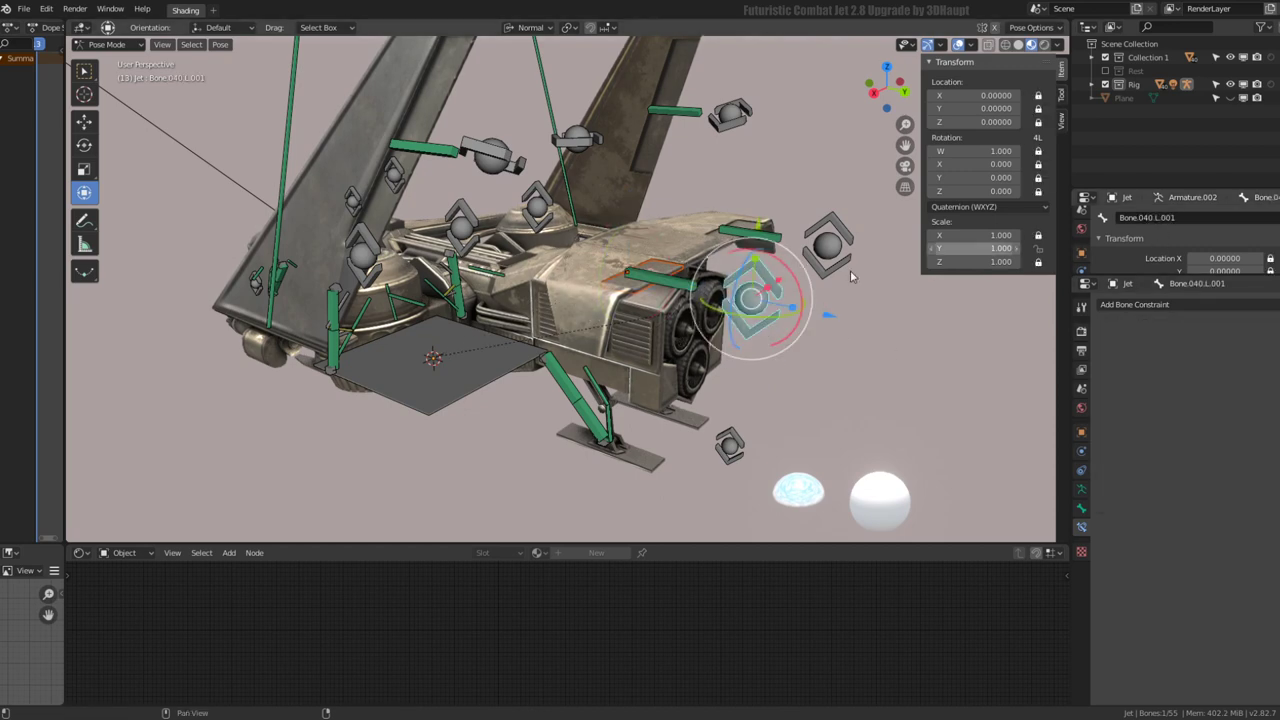
key(ctrl+z)
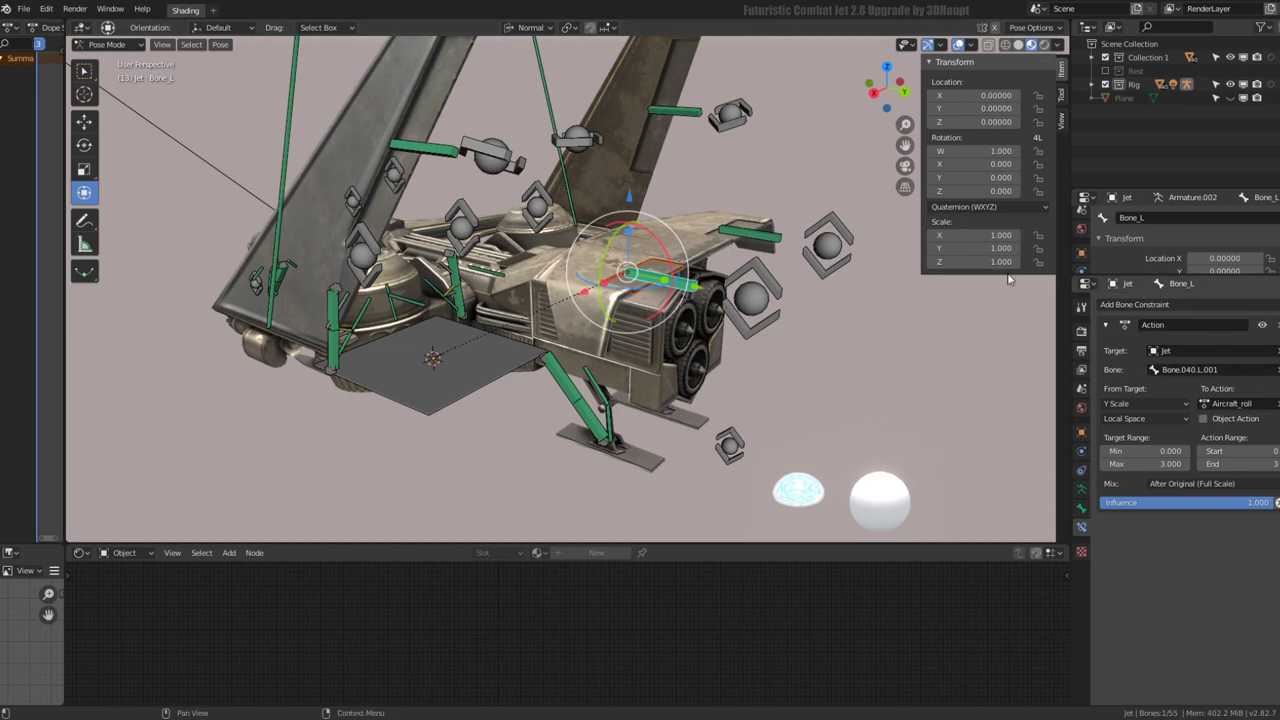
mouse_move(700, 300)
middle_down()
mouse_move(610, 284)
mouse_move(1276, 330)
middle_up()
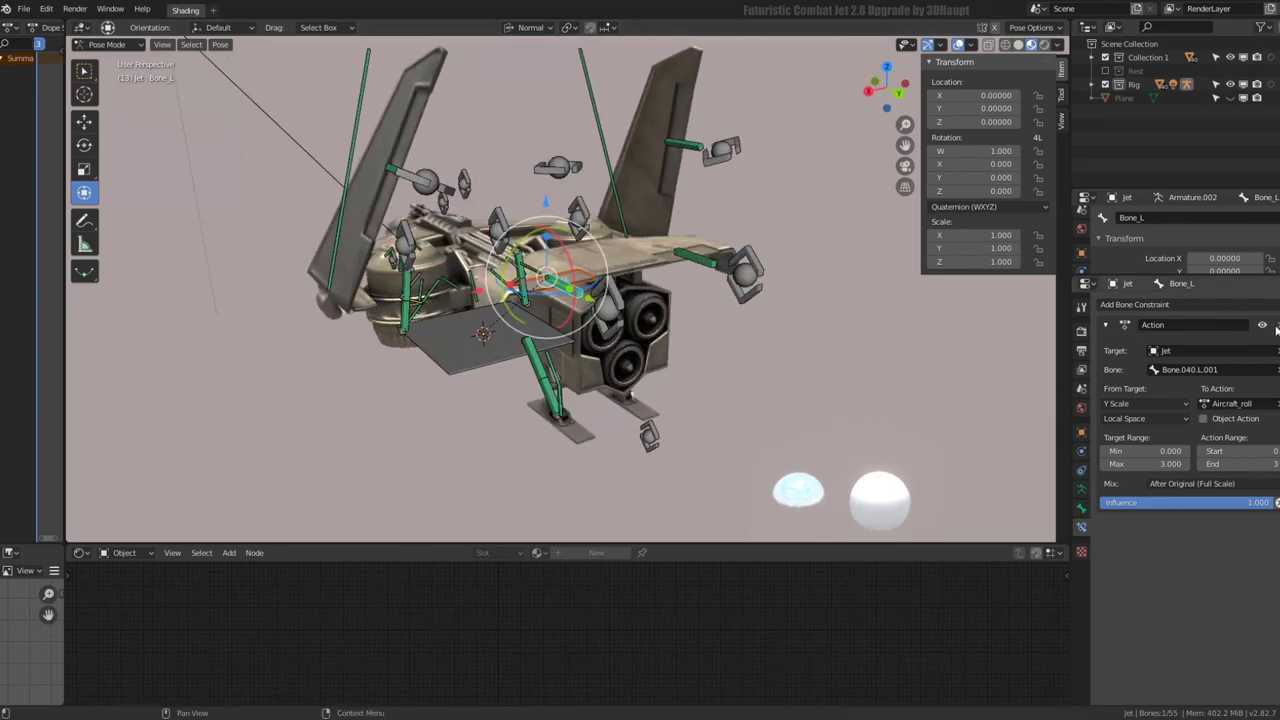
key(ctrl+z)
click(690, 265)
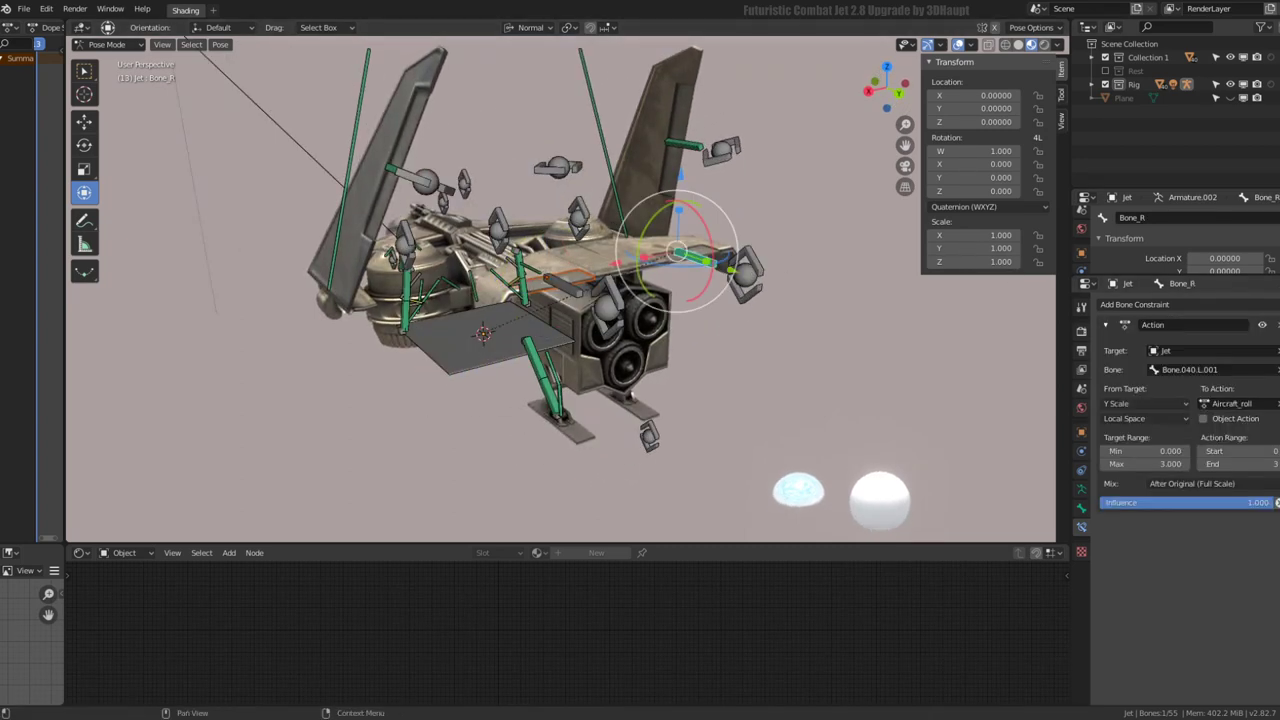
key(ctrl+z)
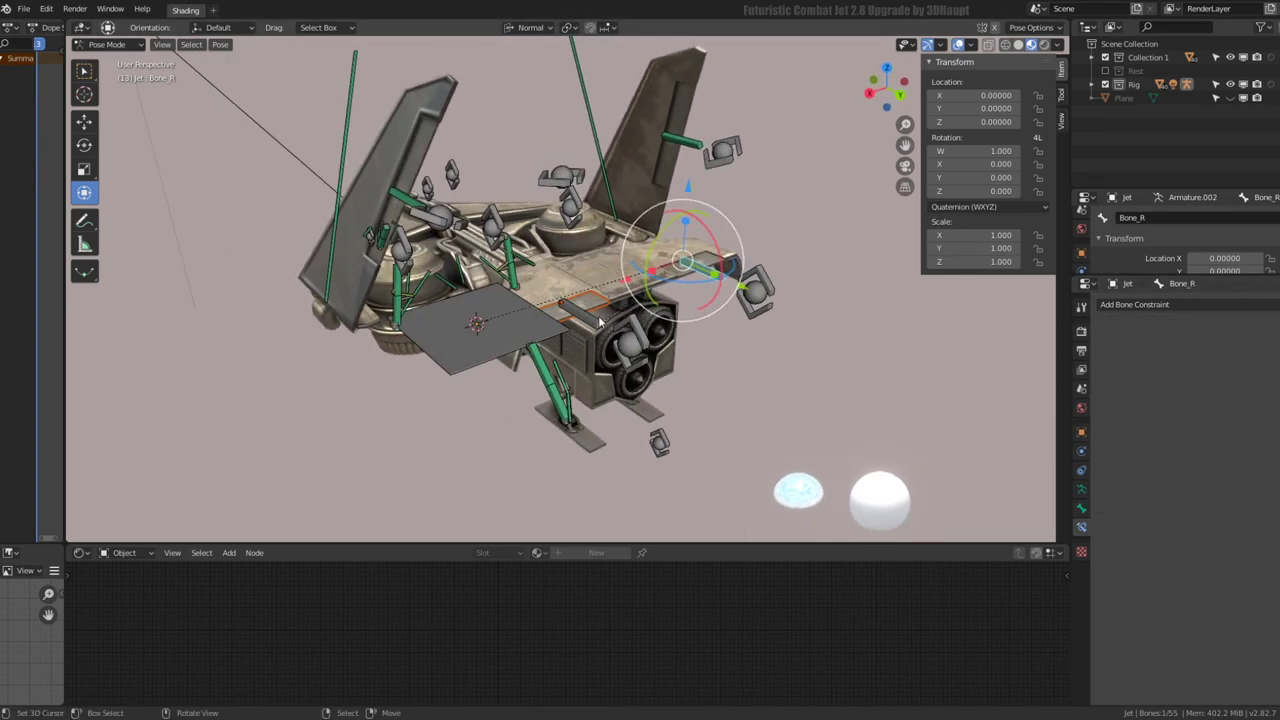
key(ctrl+z)
Select Bone_R with Bone.007.L active and search for Copy Constraints to Selected Bones
click(721, 265)
scroll(544, 276, up, 4)
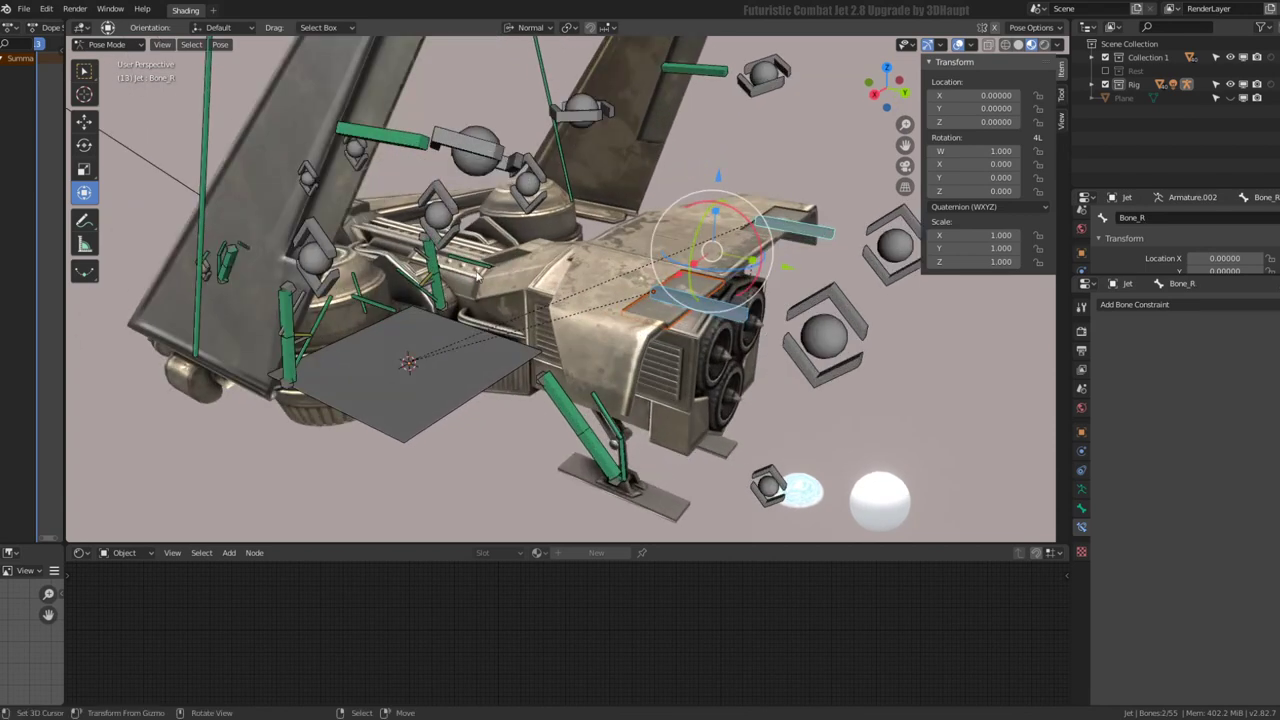
middle_drag(544, 276, 430, 290)
shift+click(390, 306)
key(F3)
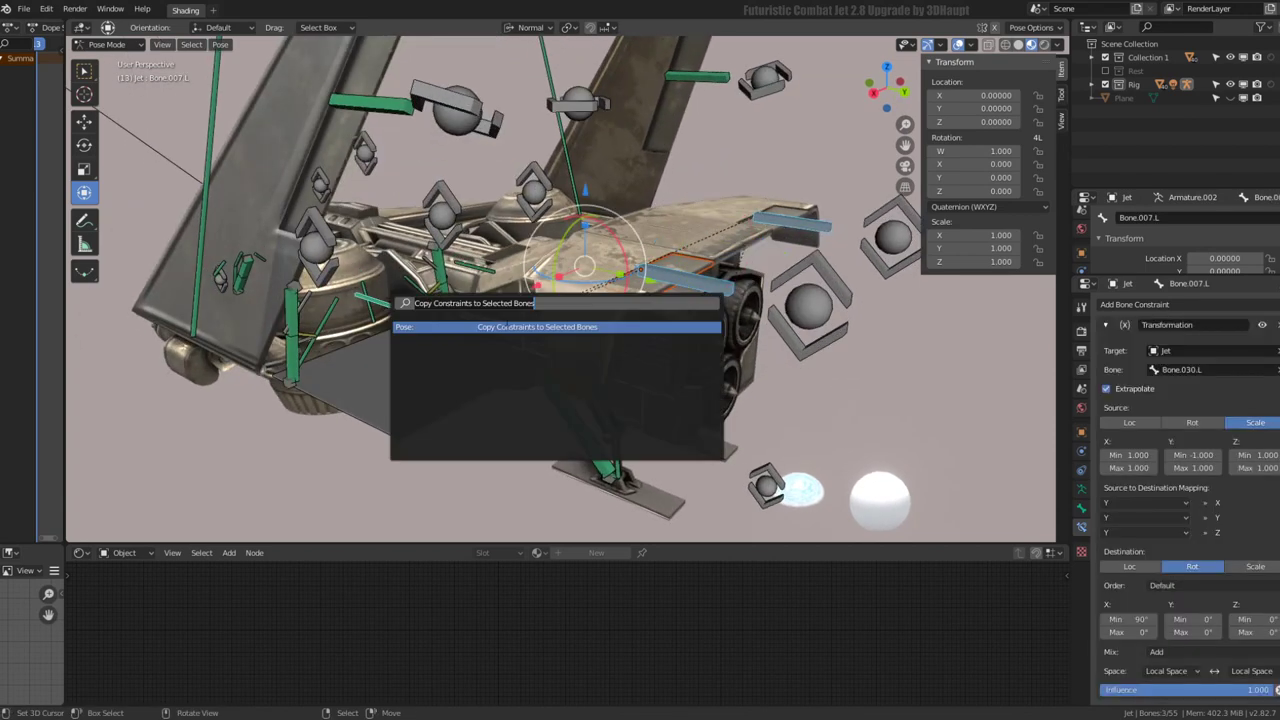
Copy Bone.007.L's constraints onto Bone_L and Bone_R, then test-scale Bone.030.L
click(505, 327)
click(712, 295)
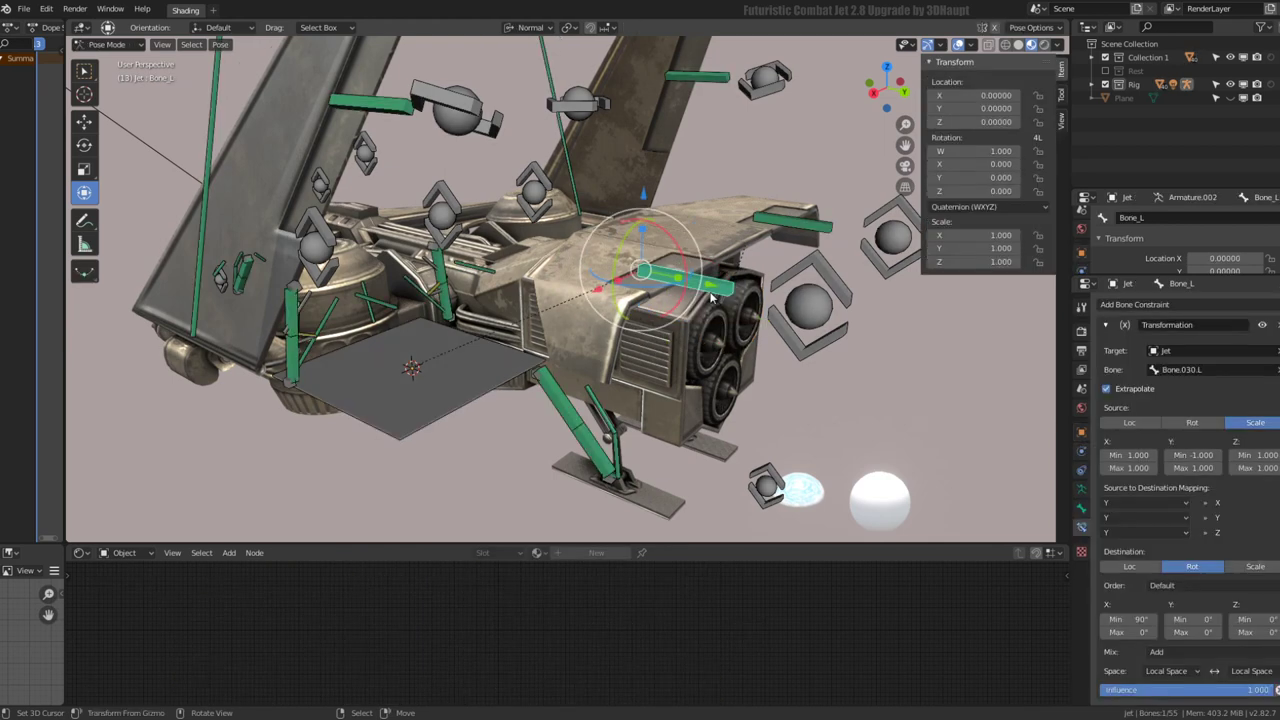
click(330, 250)
key(s)
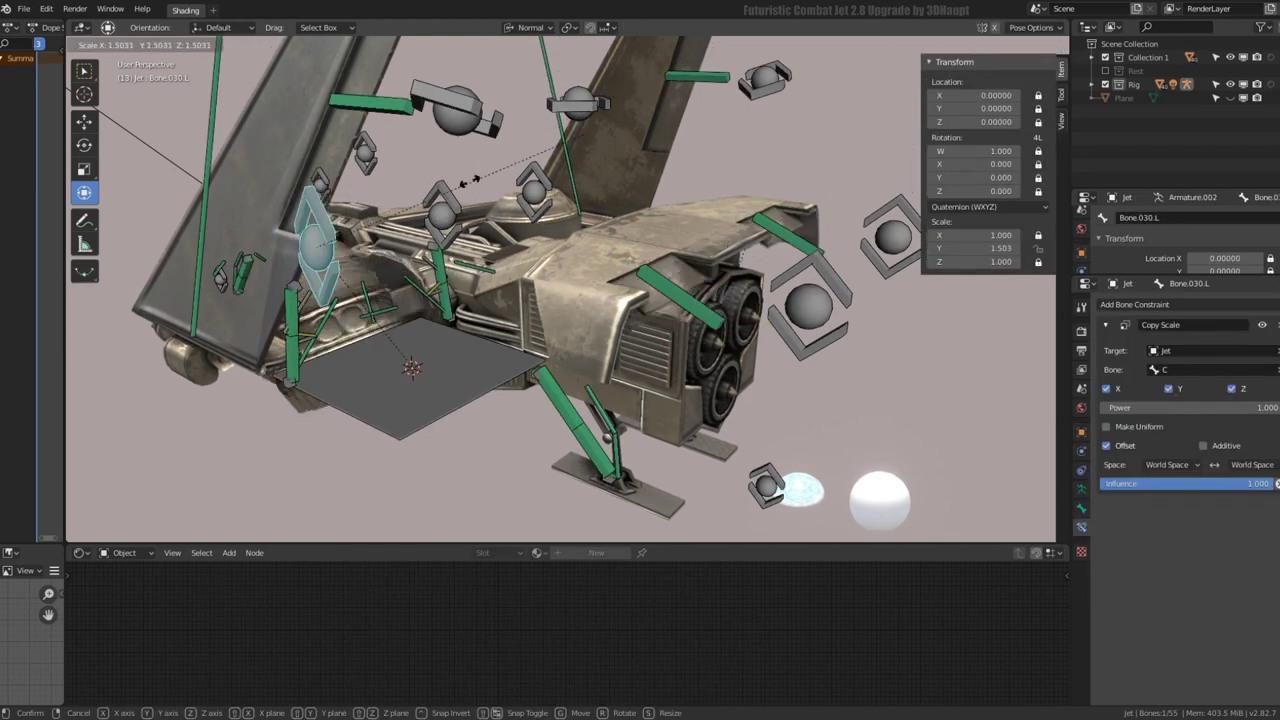
right_click(634, 281)
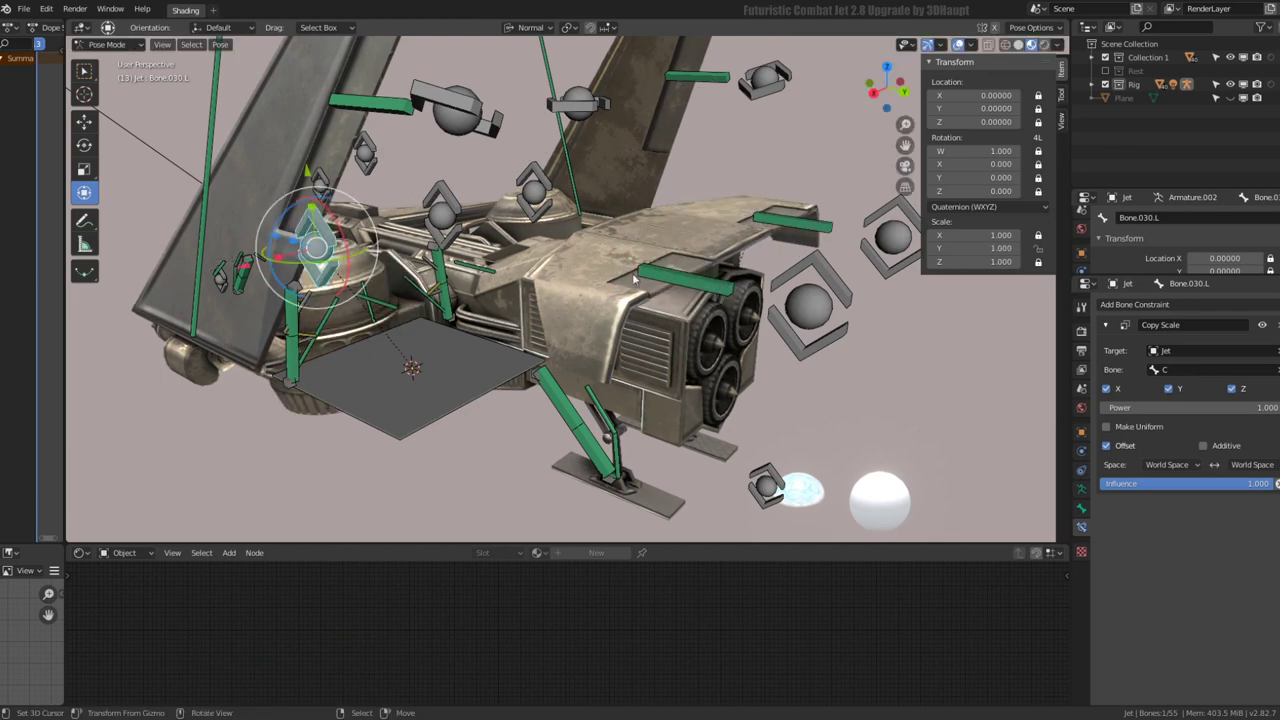
Retarget Bone_L's Transformation constraint to Bone.040.L.001 and test-scale that control on Y
click(822, 323)
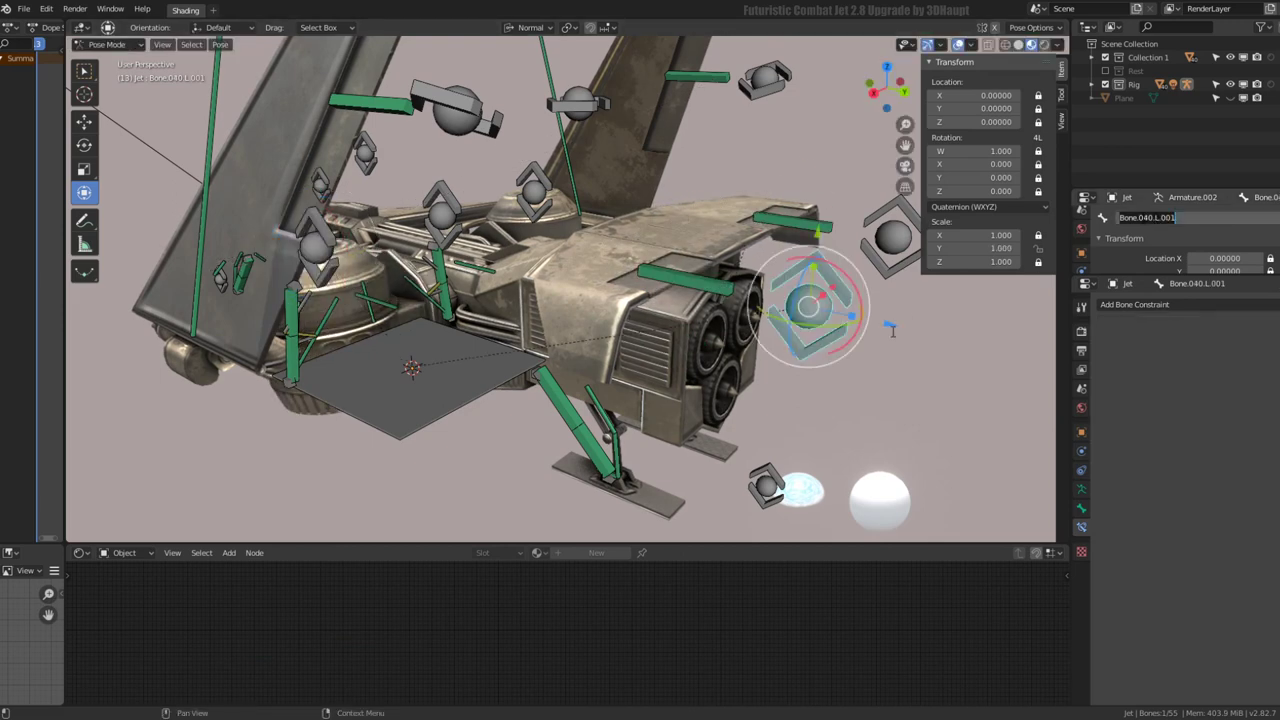
click(673, 288)
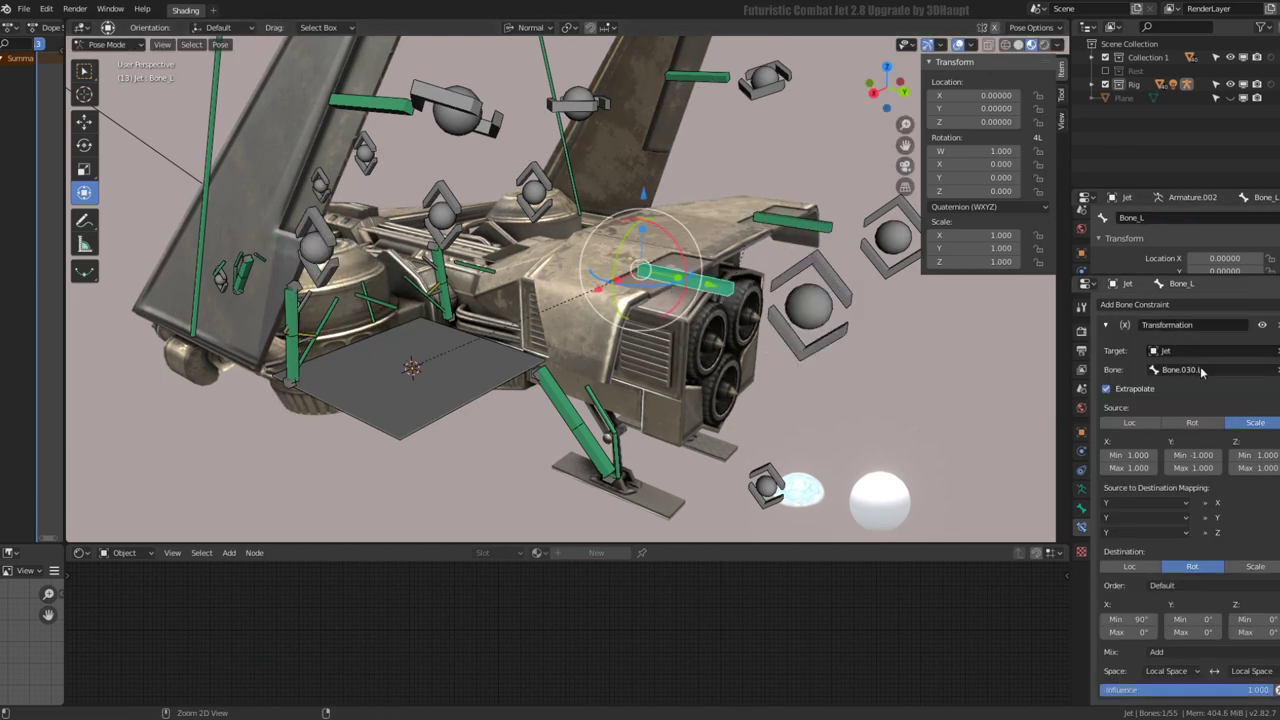
key(ctrl+v)
click(810, 303)
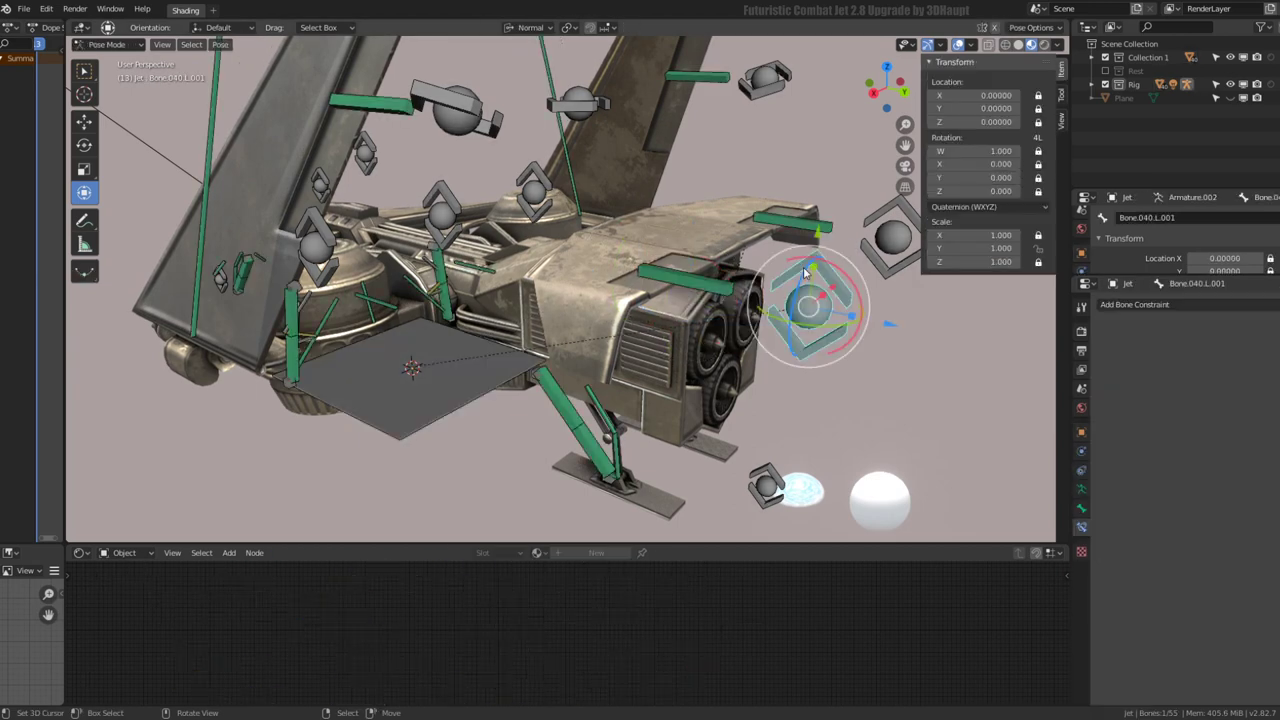
key(s)
key(y)
key(Escape)
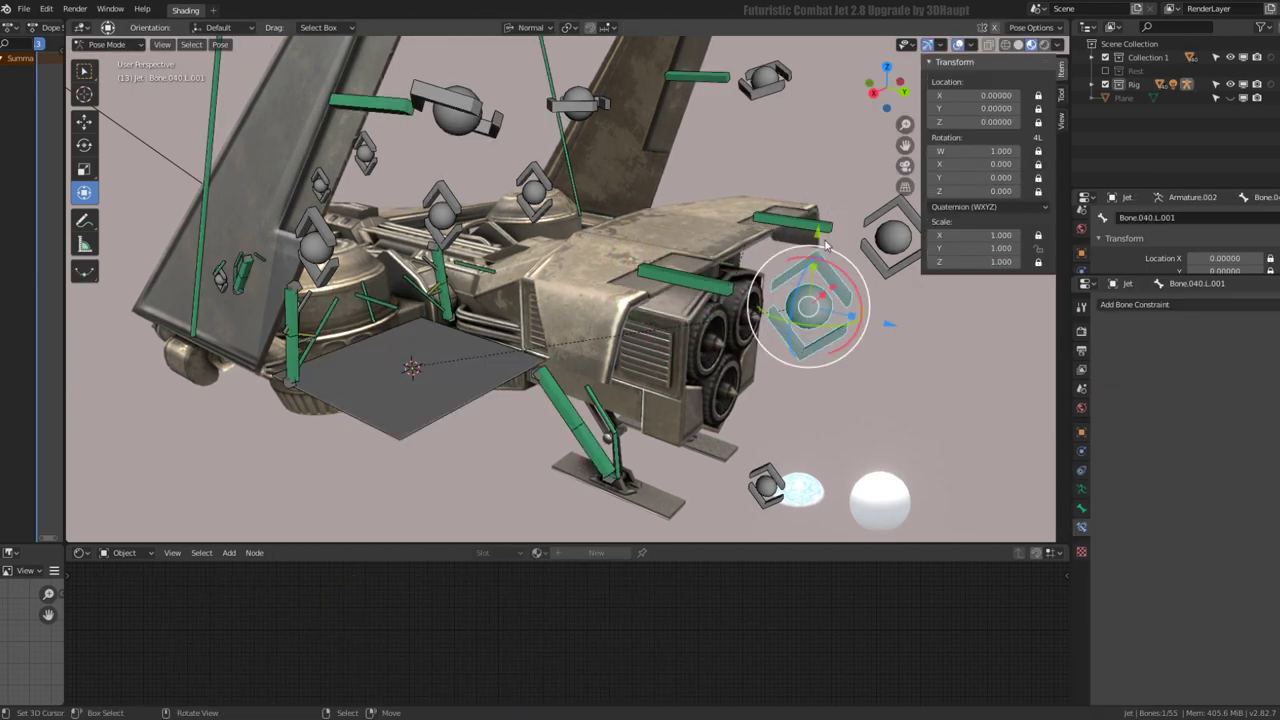
Retarget Bone_R's Transformation constraint to Bone.040.R.001 and test-scale that control on Y
click(808, 237)
middle_drag(808, 237, 788, 270)
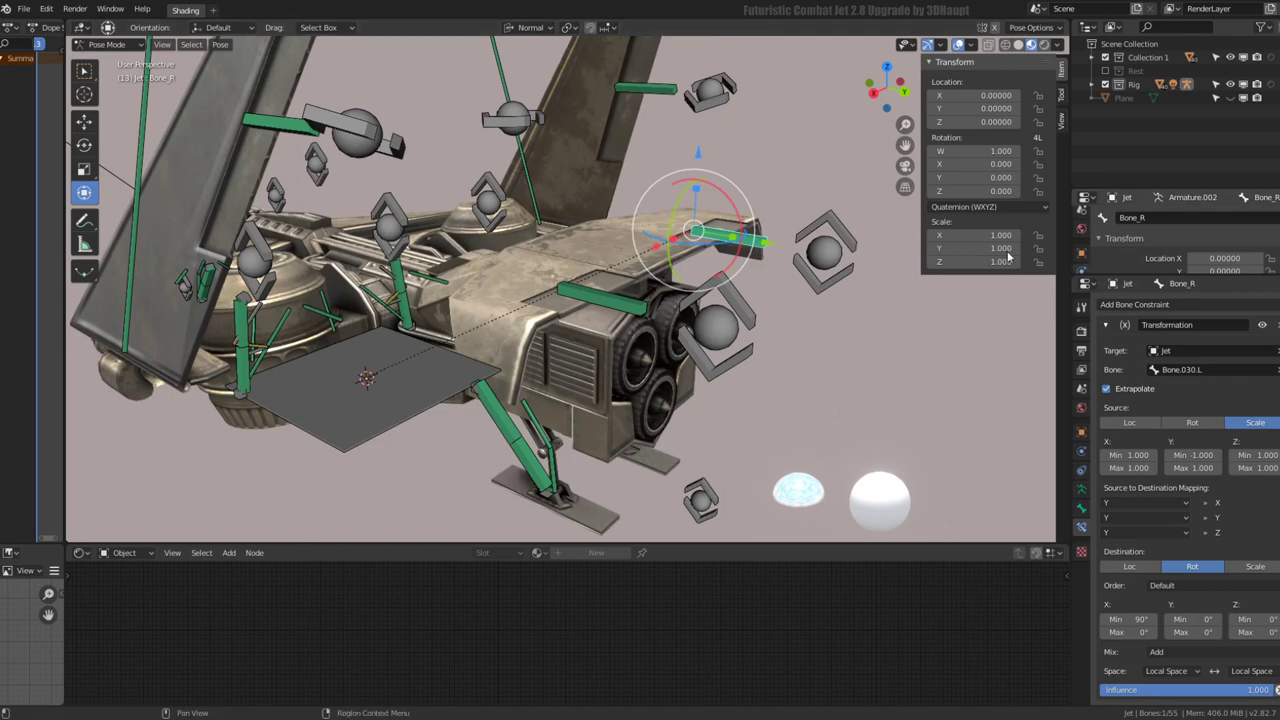
shift+click(808, 266)
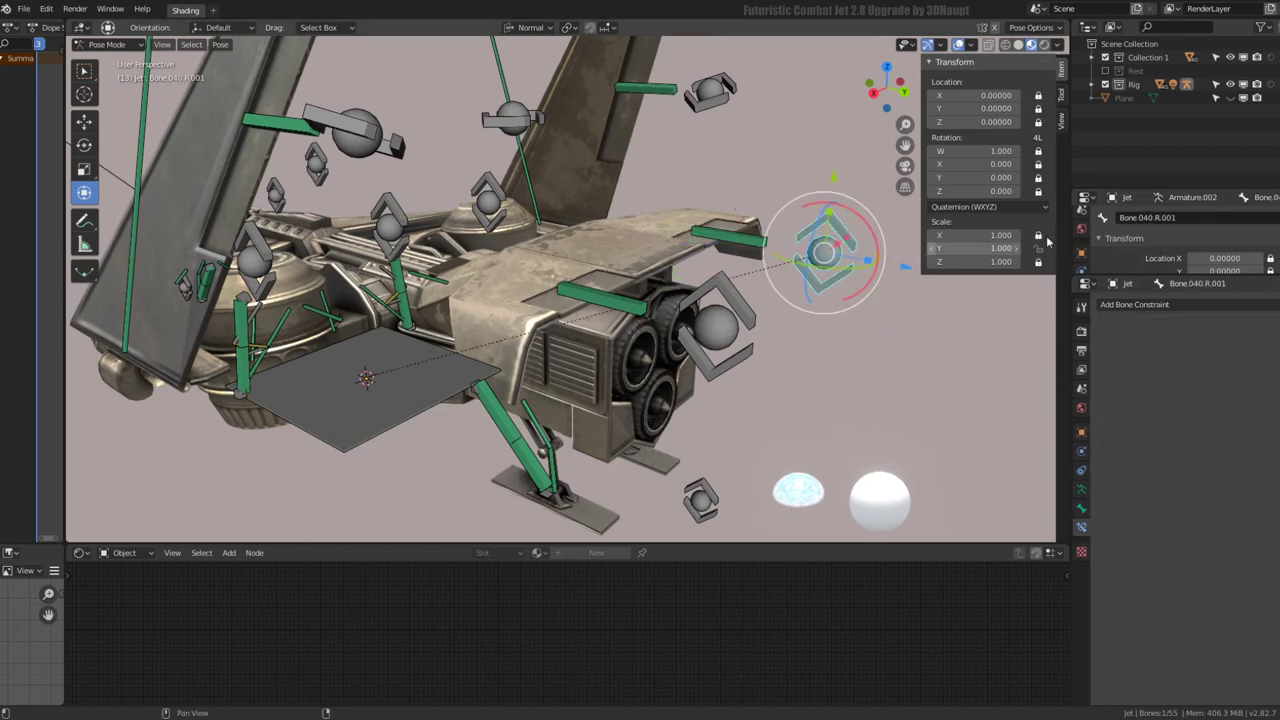
click(750, 250)
key(ctrl+v)
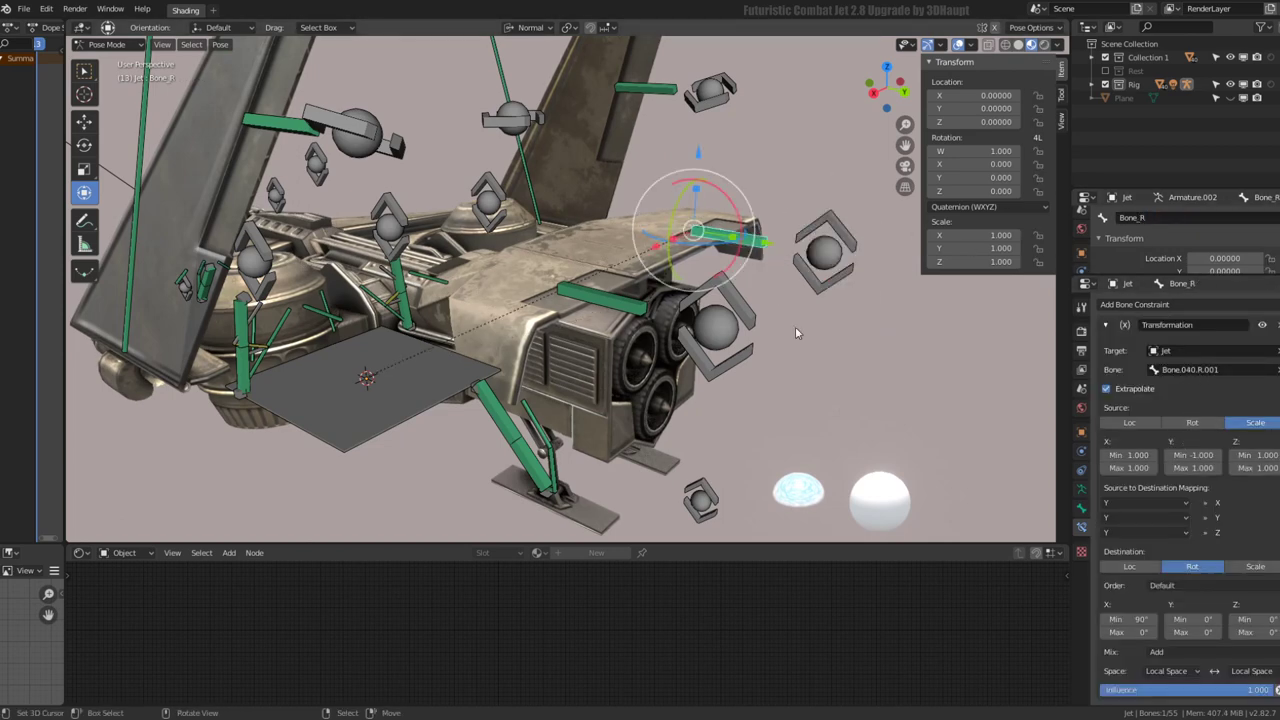
middle_drag(720, 310, 881, 234)
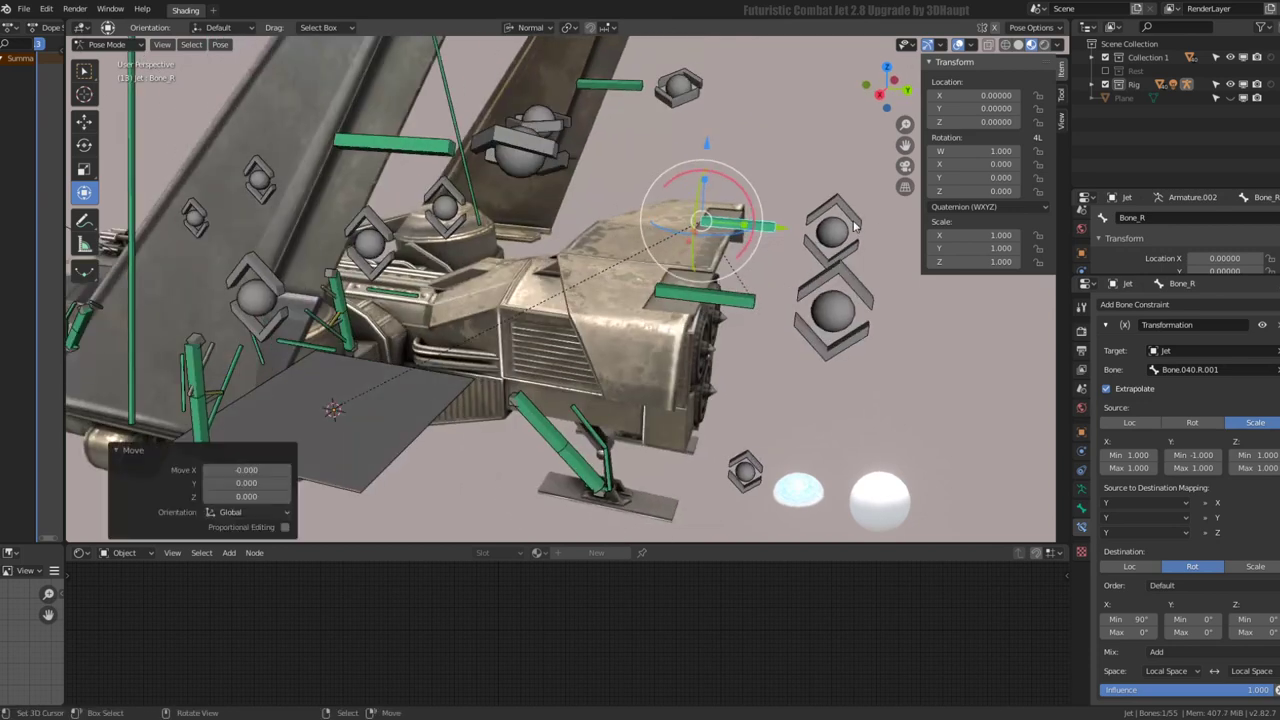
click(836, 225)
key(s)
key(y)
key(y)
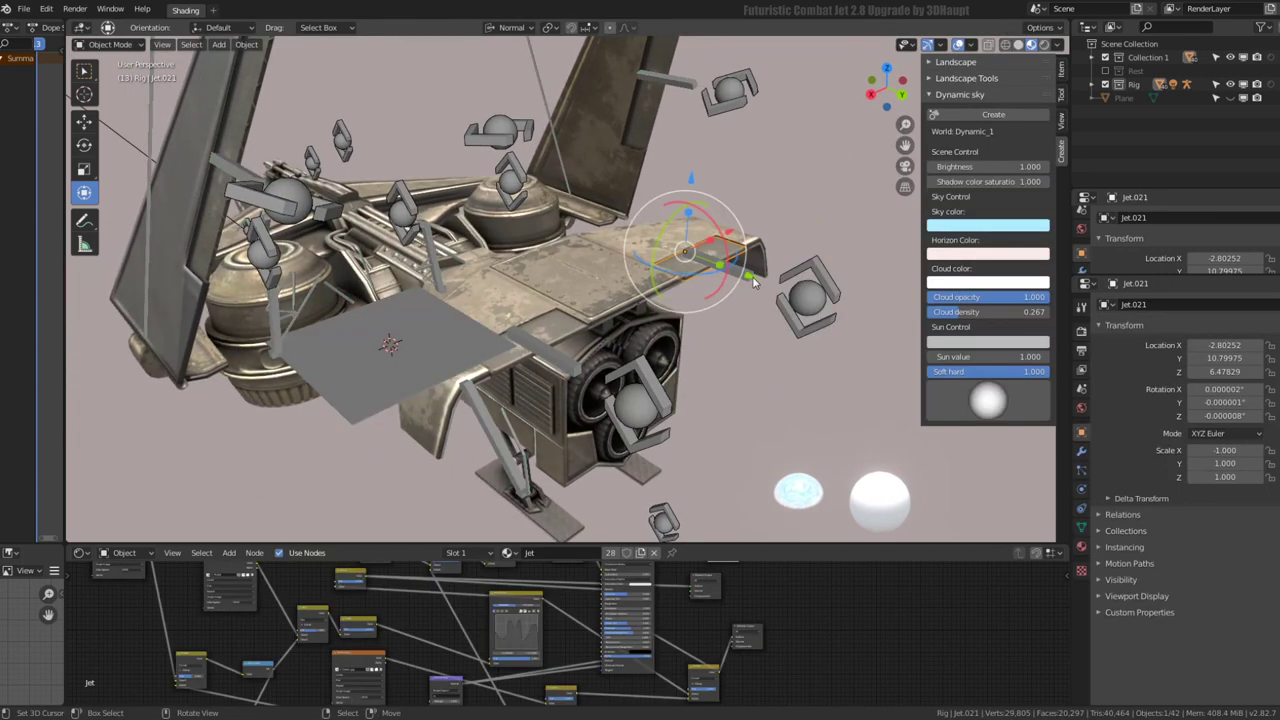
Parent the Jet.021 wing part to Bone_R with Ctrl+P > Bone
key(ctrl+p)
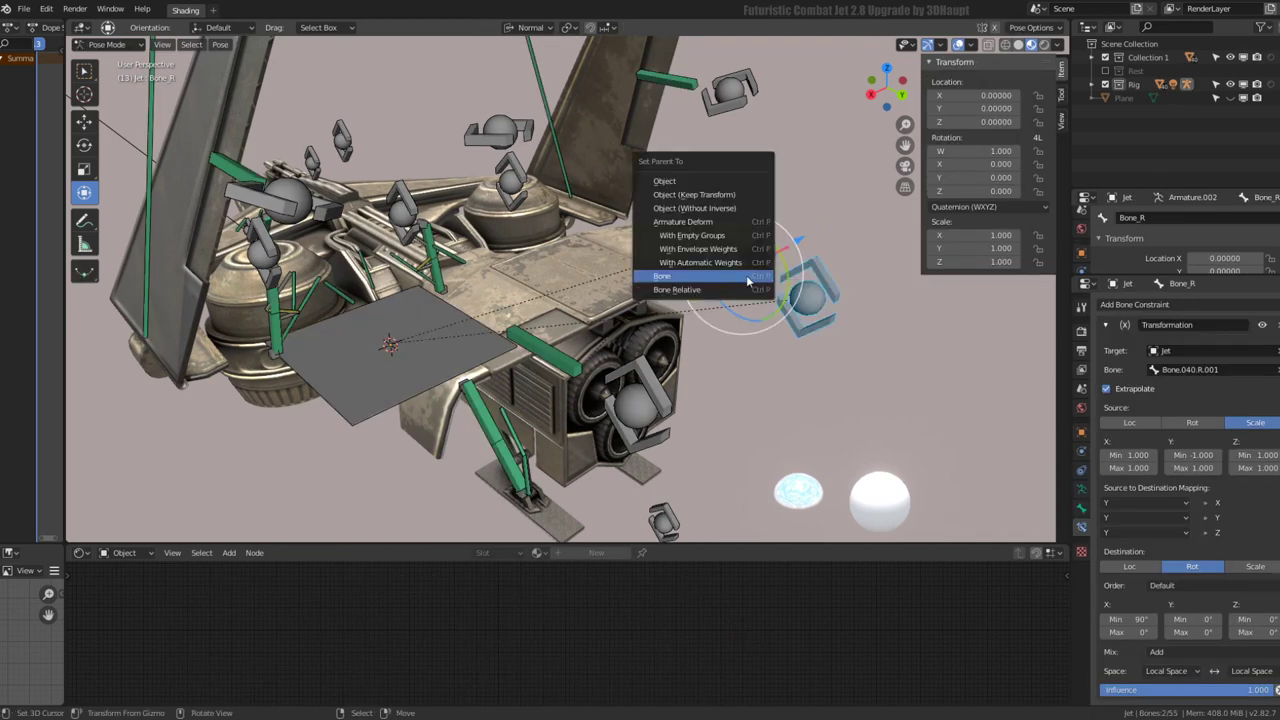
click(748, 279)
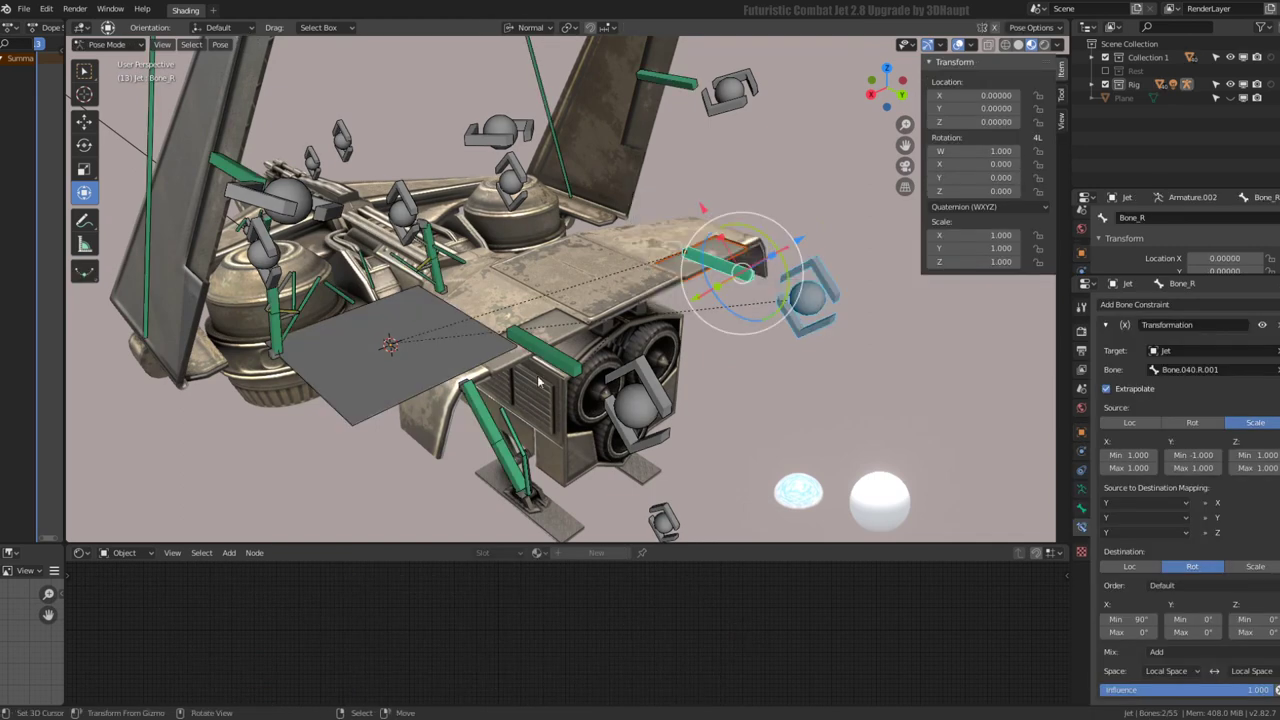
key(ctrl+p)
click(816, 265)
Test Bone.040.R.001 with a Y scale and a rotation, cancelling both, then add another control bone
click(810, 262)
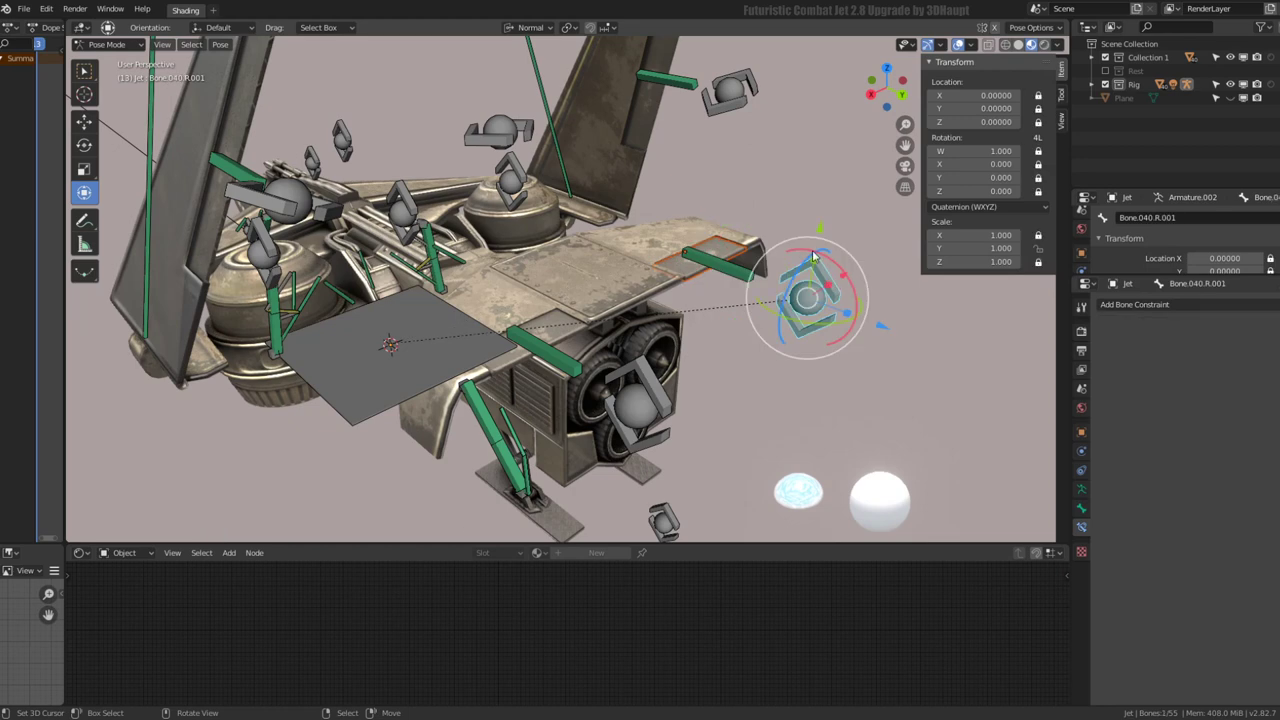
key(s)
key(y)
key(Escape)
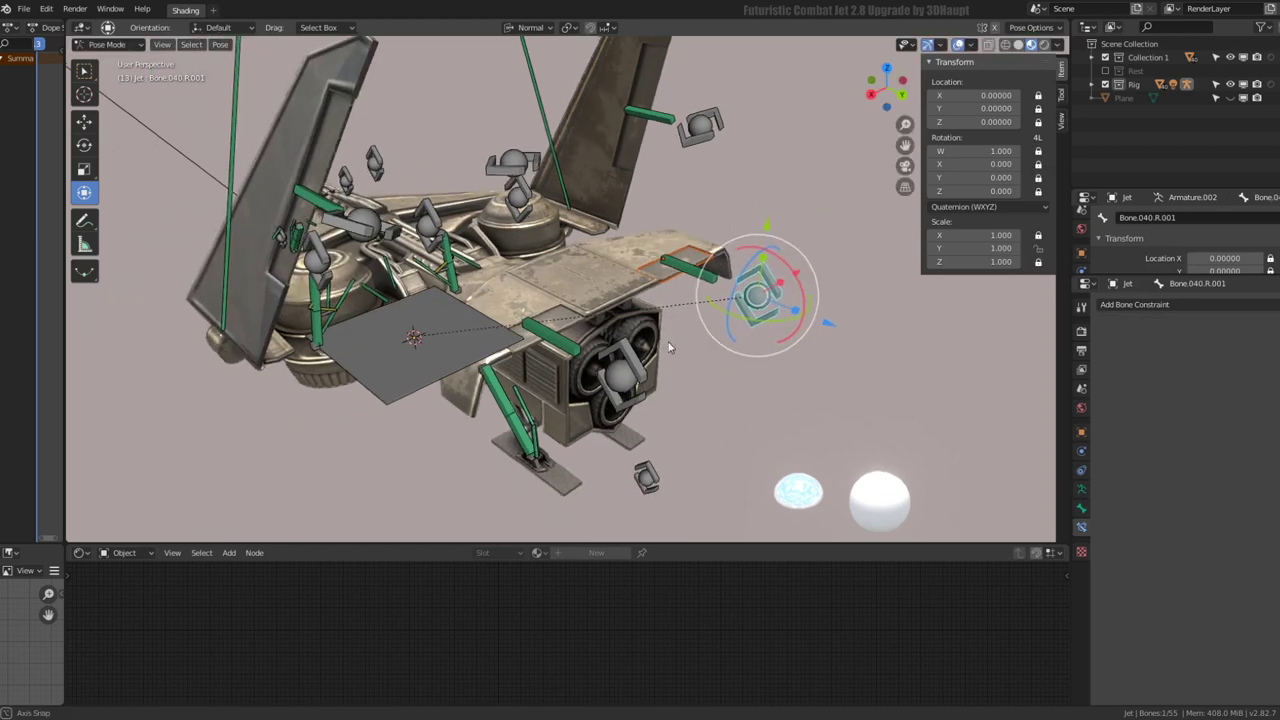
middle_drag(810, 265, 696, 258)
key(r)
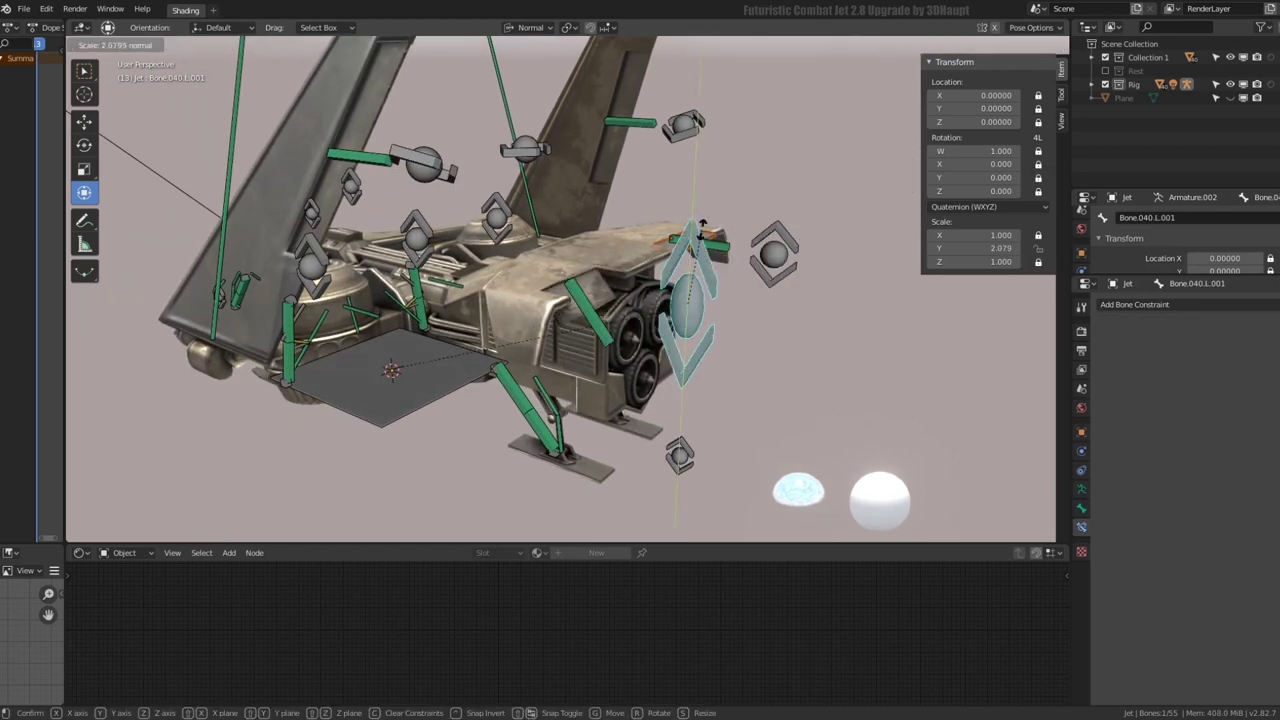
key(Escape)
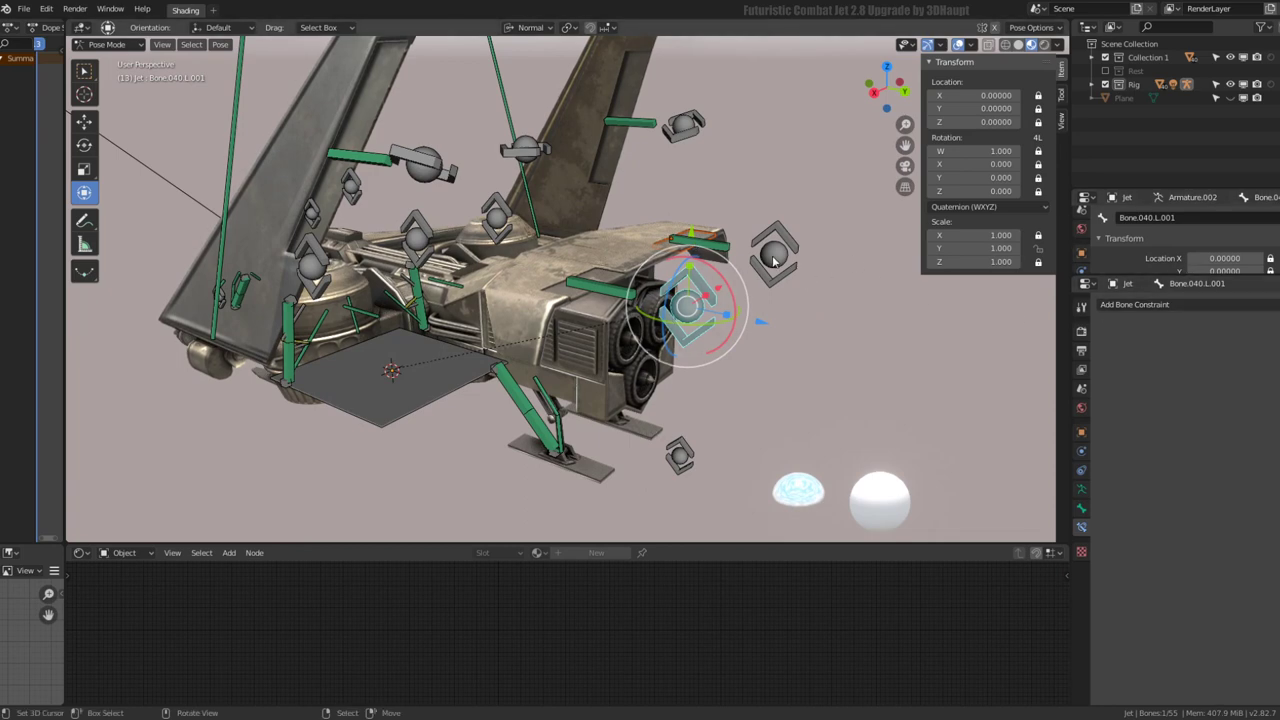
shift+click(776, 250)
mouse_move(776, 250)
middle_down()
mouse_move(683, 300)
mouse_move(733, 290)
middle_up()
Place the 3D cursor at the selected bone, then duplicate the vertical engine bone in Edit Mode
key(shift+s)
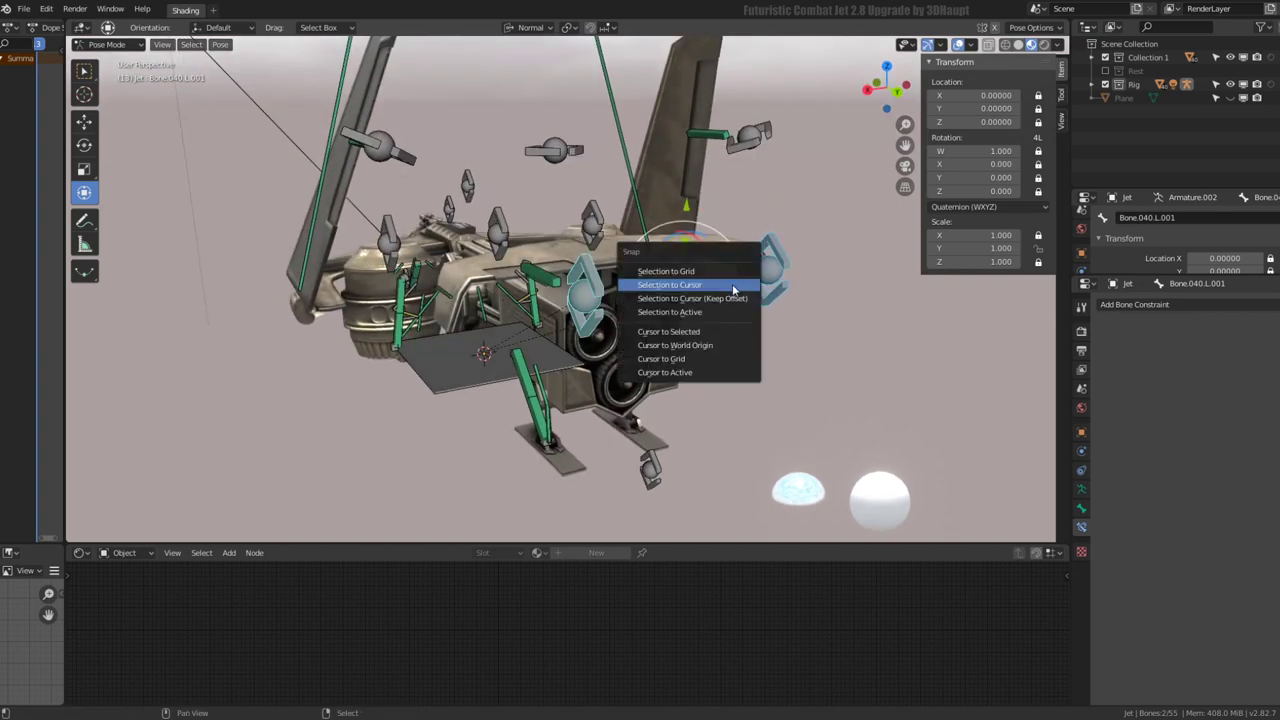
click(724, 332)
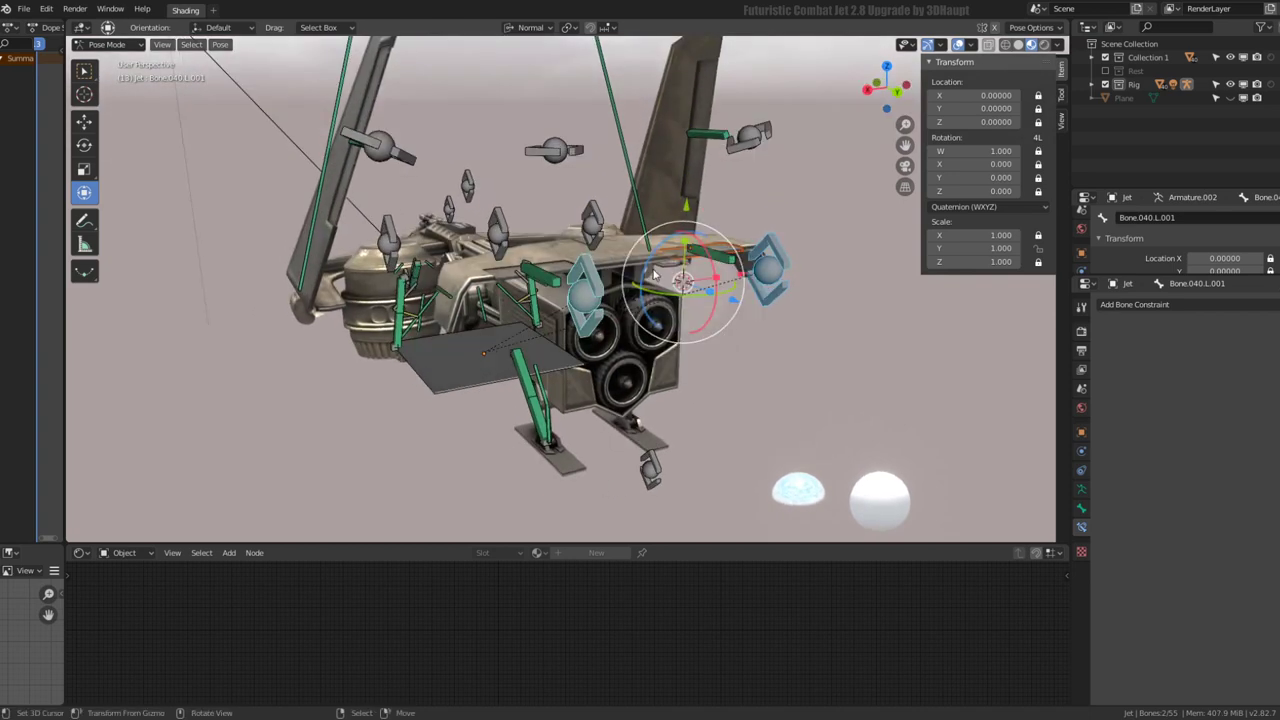
key(Tab)
click(587, 283)
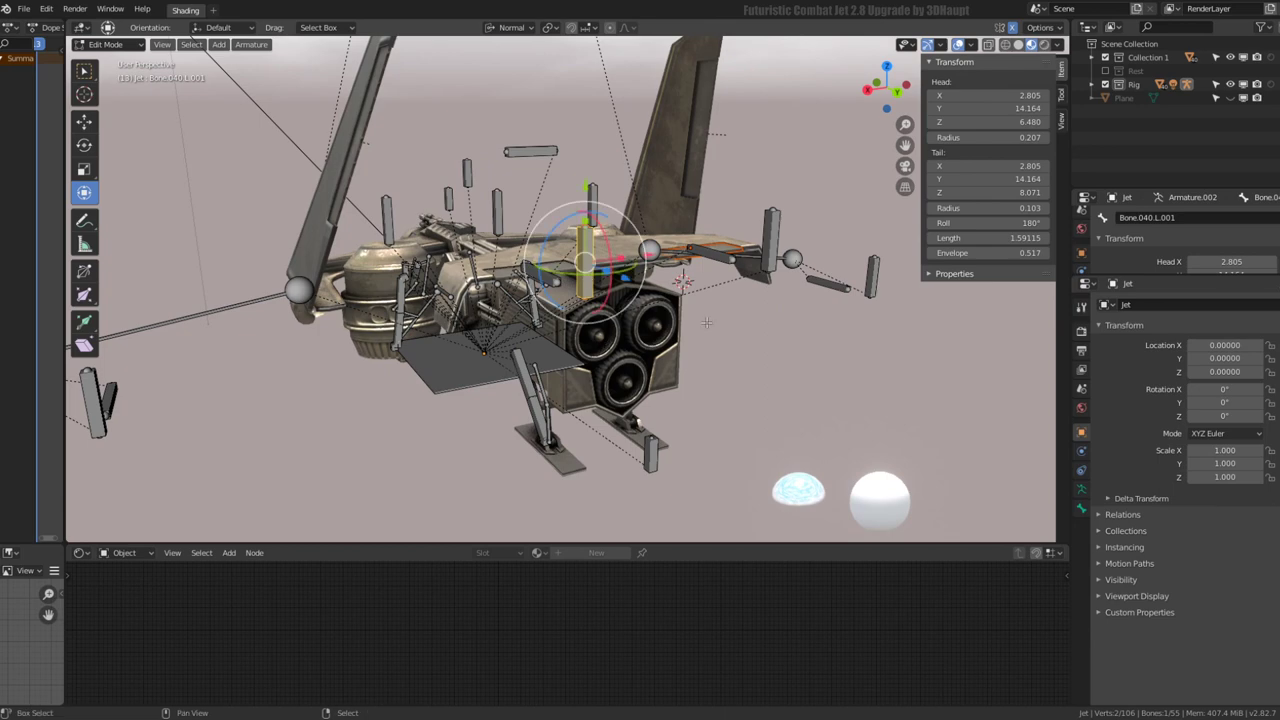
key(shift+s)
key(shift+d)
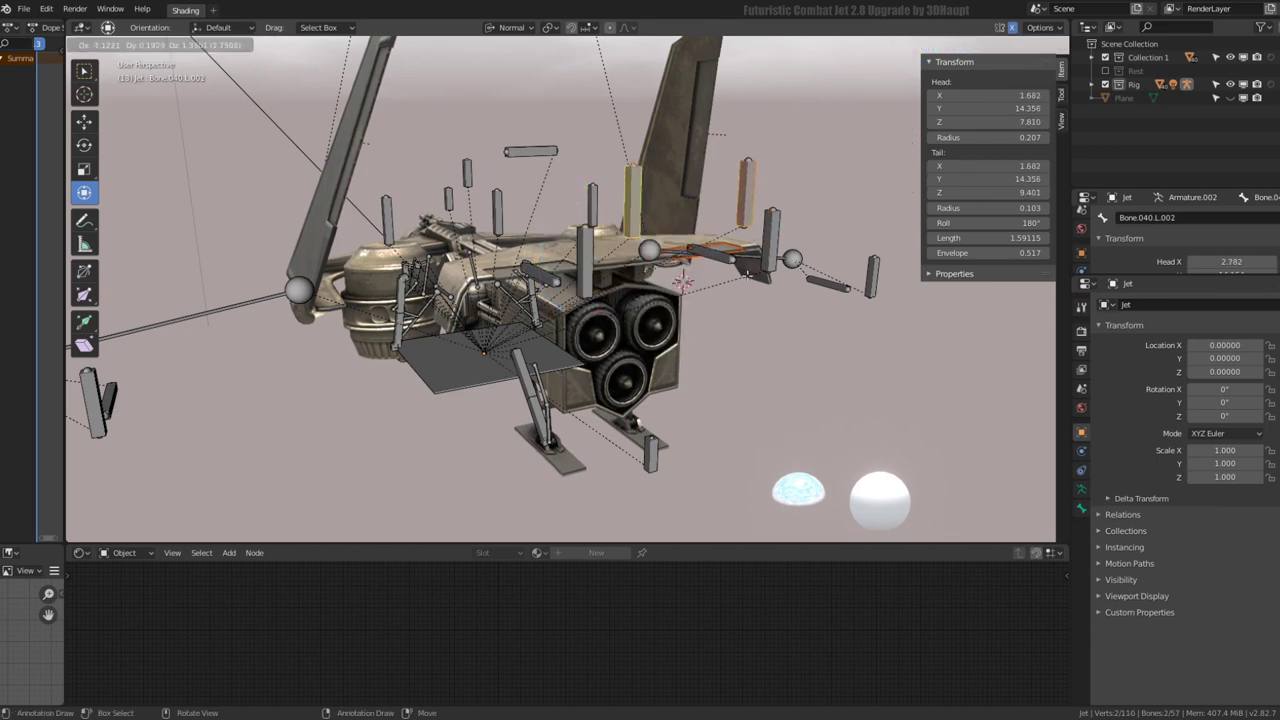
click(747, 282)
Delete the extra duplicated bone, snap the selection to the 3D cursor, and return to Pose Mode
scroll(1104, 253, down, 1)
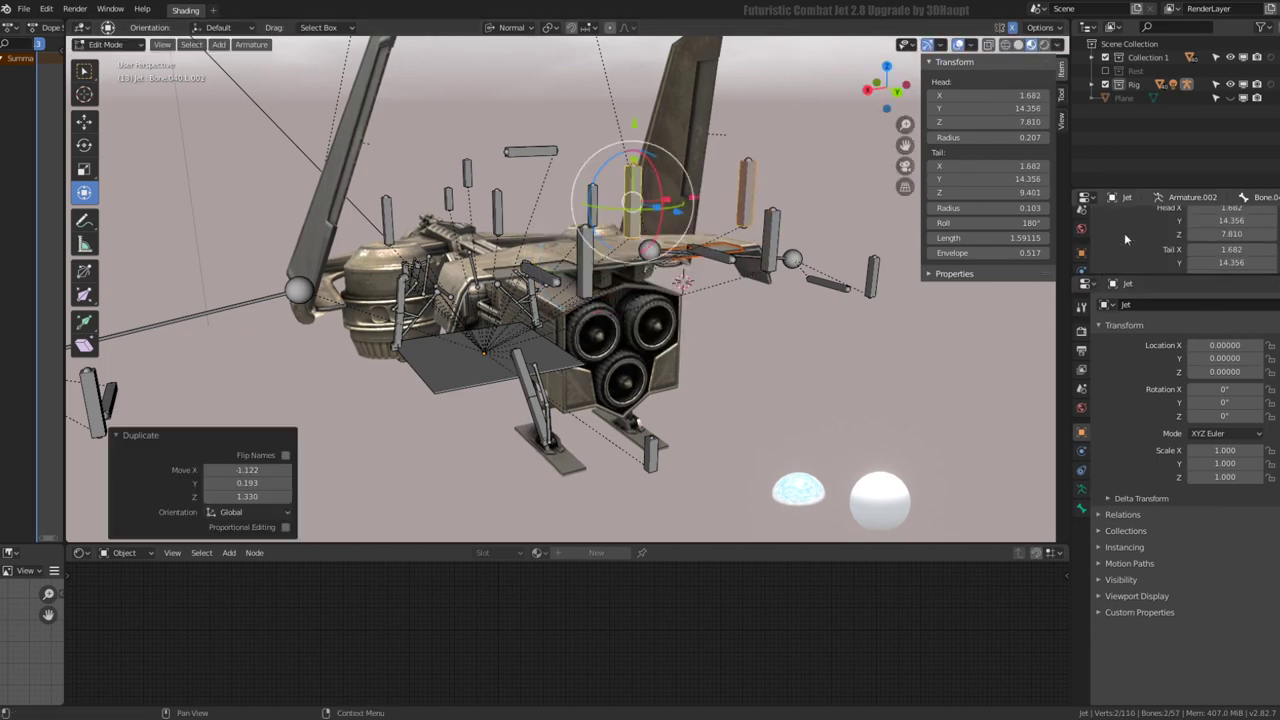
click(1081, 307)
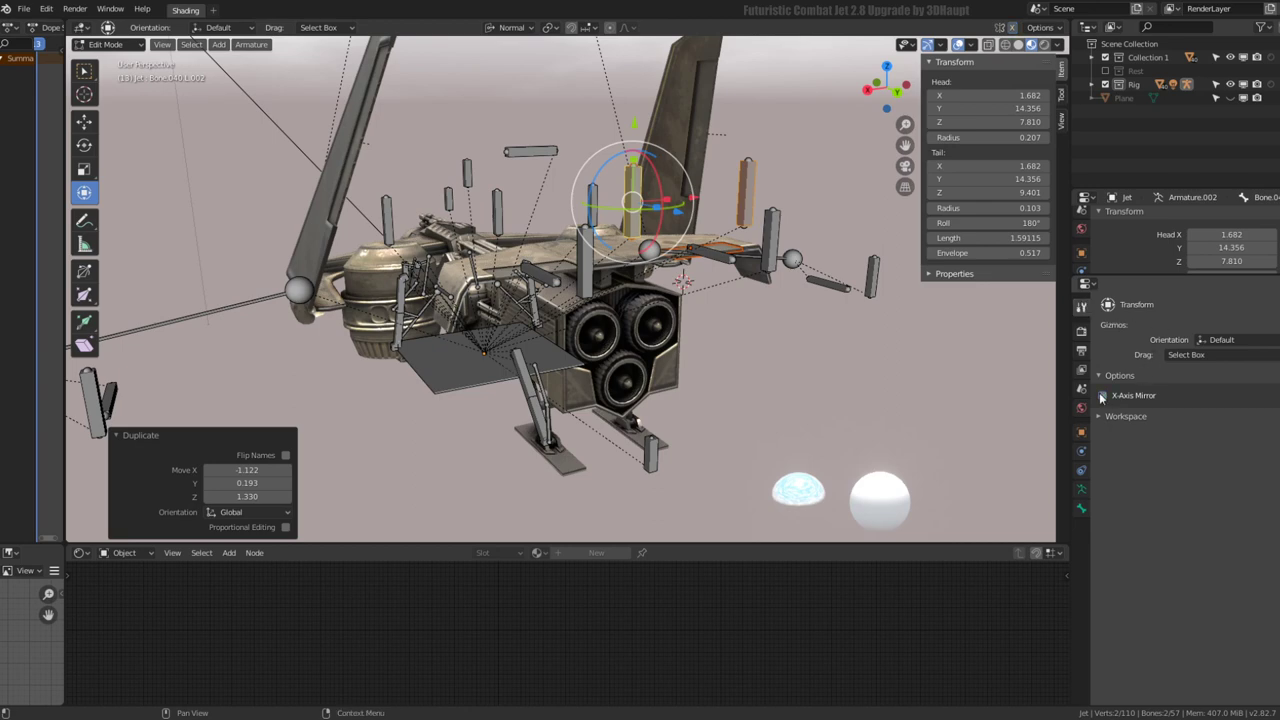
key(x)
click(747, 190)
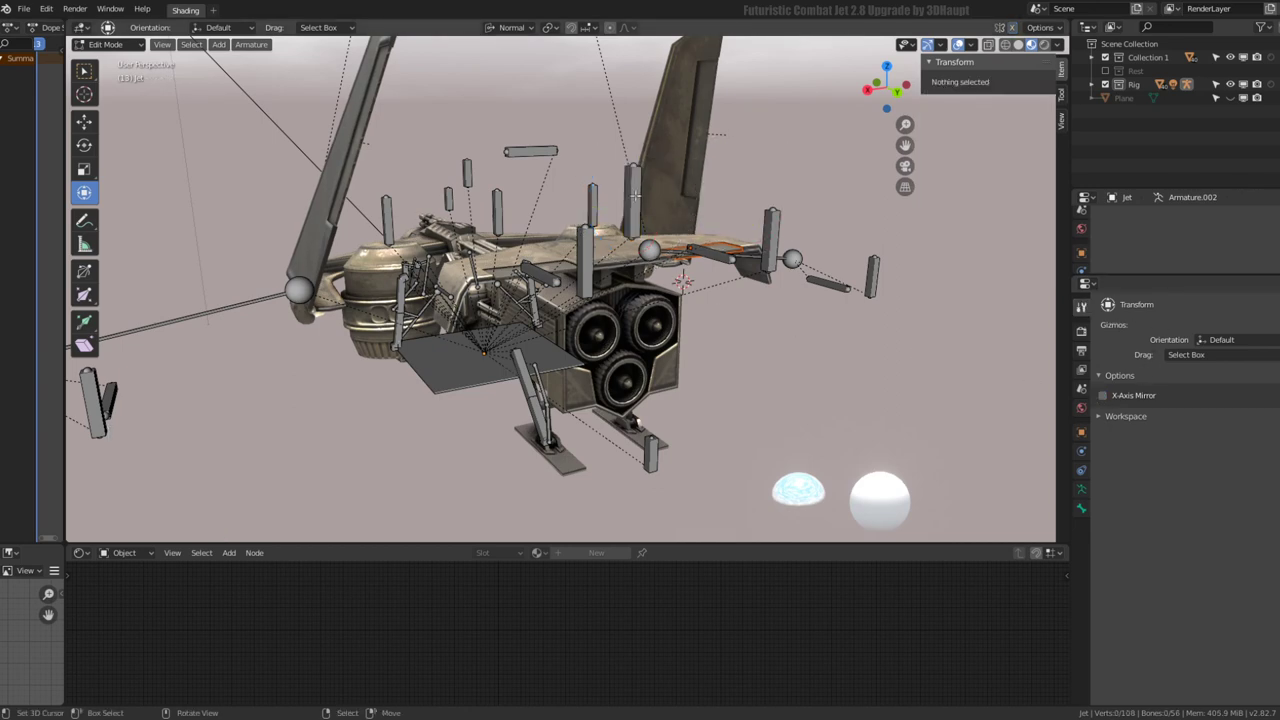
key(shift+s)
click(783, 197)
mouse_move(783, 197)
middle_down()
mouse_move(711, 203)
mouse_move(727, 250)
middle_up()
key(ctrl+Tab)
Select the vertical control bone and test-scale it along one axis, then cancel
click(785, 245)
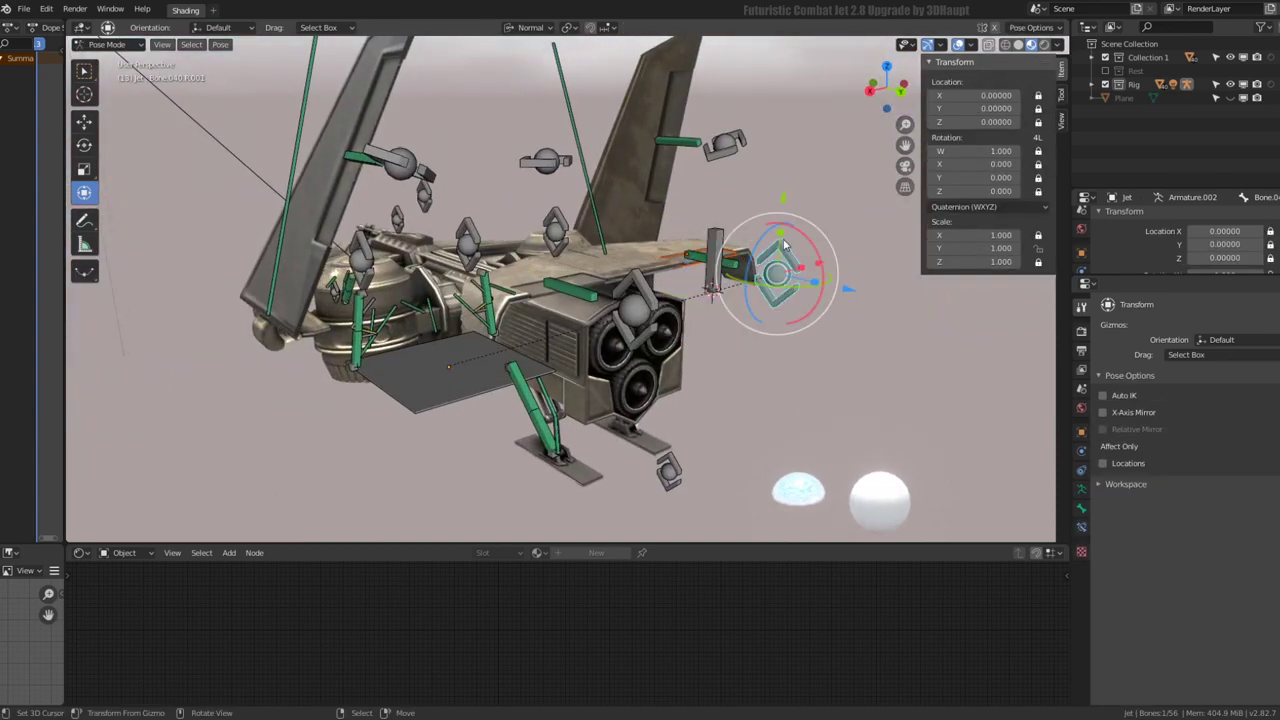
click(717, 243)
middle_drag(717, 243, 700, 265)
key(s)
key(y)
key(y)
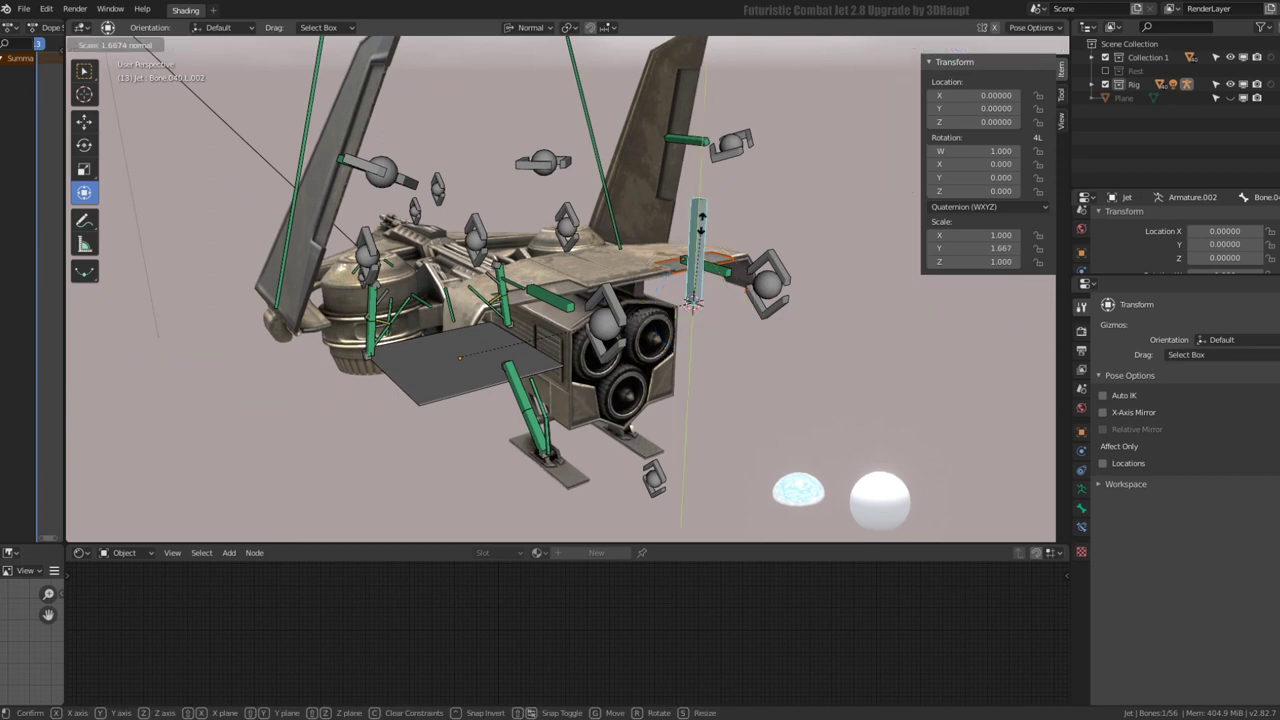
key(Escape)
Inspect Bone.040.R.001's bone and constraint properties, expanding Bendy Bones
click(772, 282)
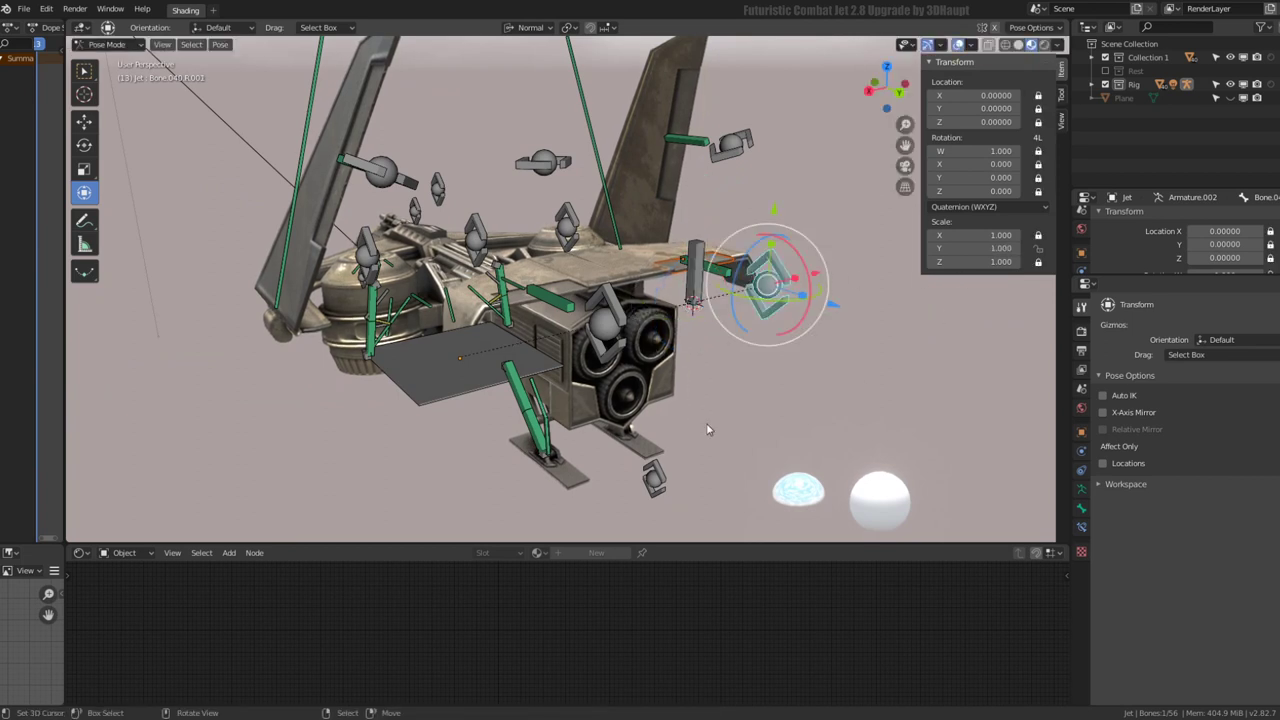
click(1080, 512)
click(1080, 529)
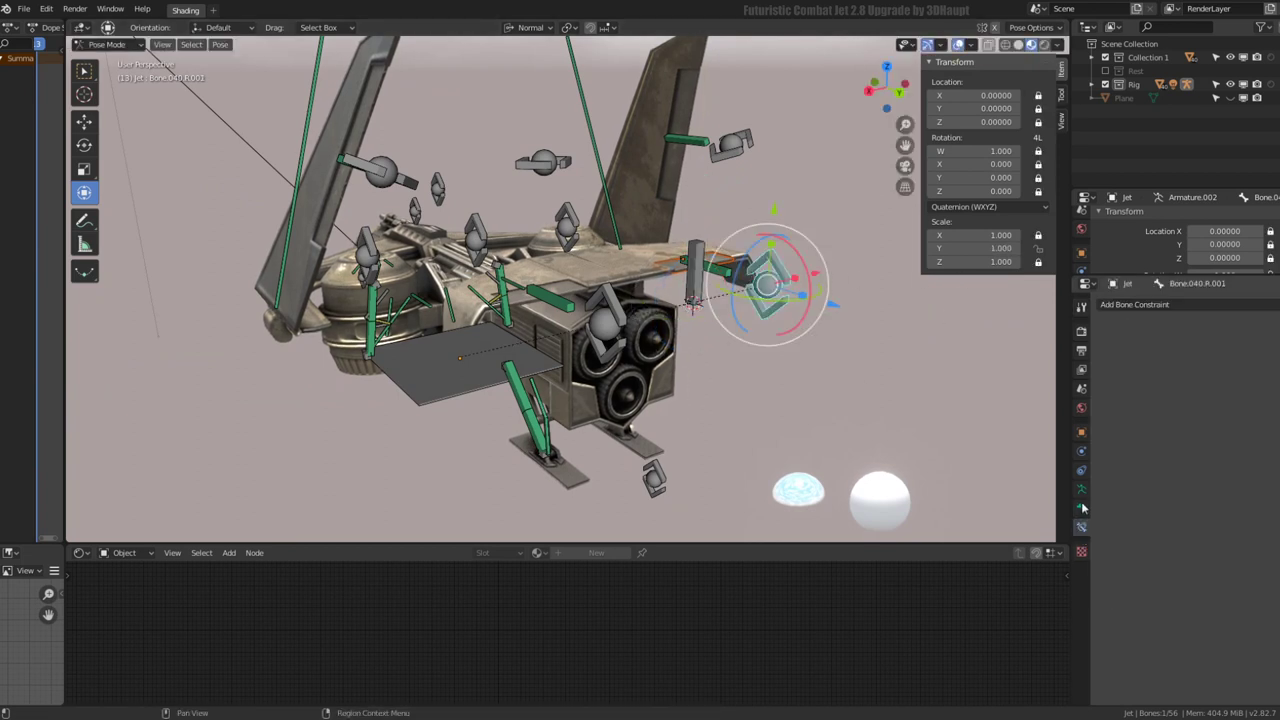
click(1082, 509)
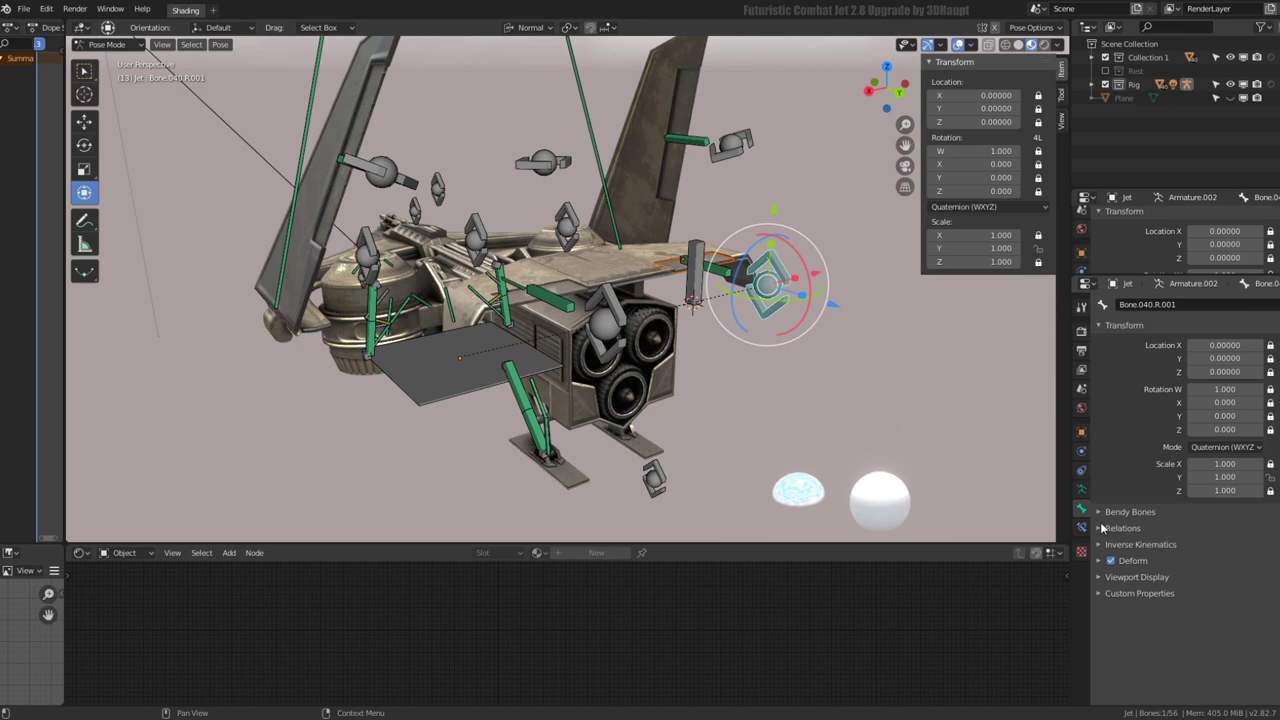
click(1100, 512)
scroll(1105, 534, down, 4)
scroll(1106, 535, down, 4)
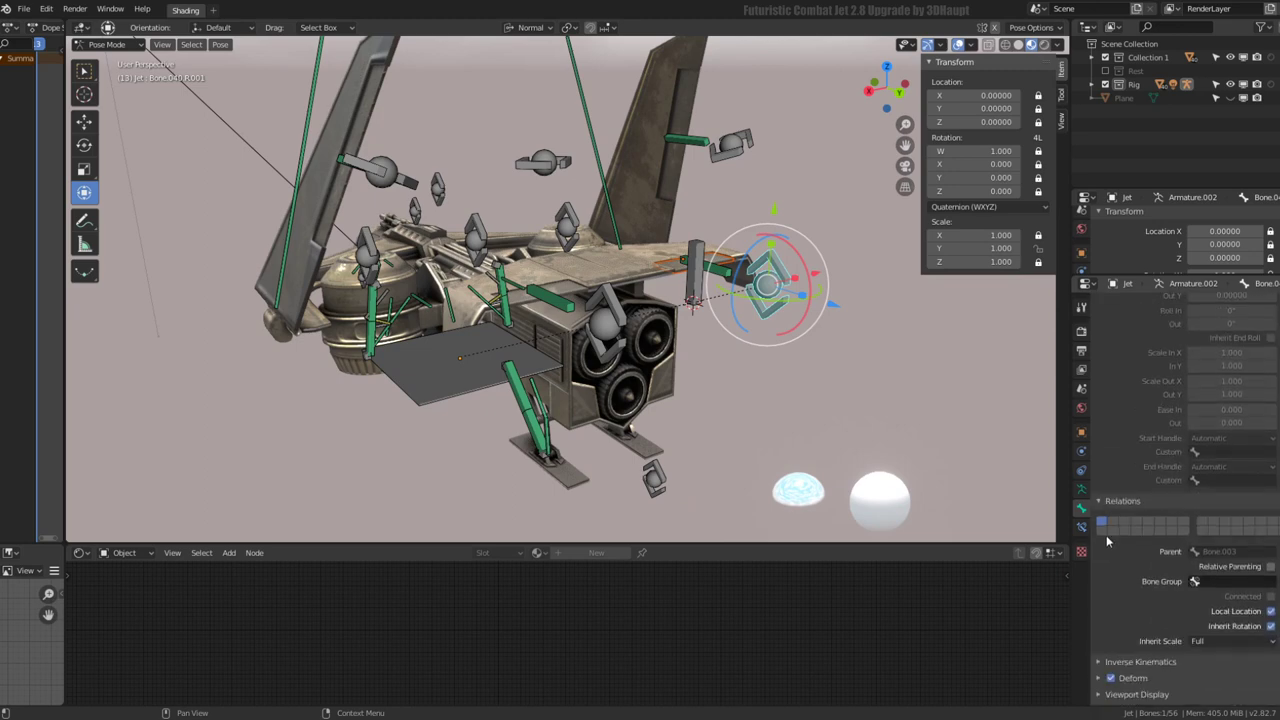
Set Bone.040.L.001's Viewport Display custom shape object to Con
click(605, 330)
scroll(1163, 561, down, 1)
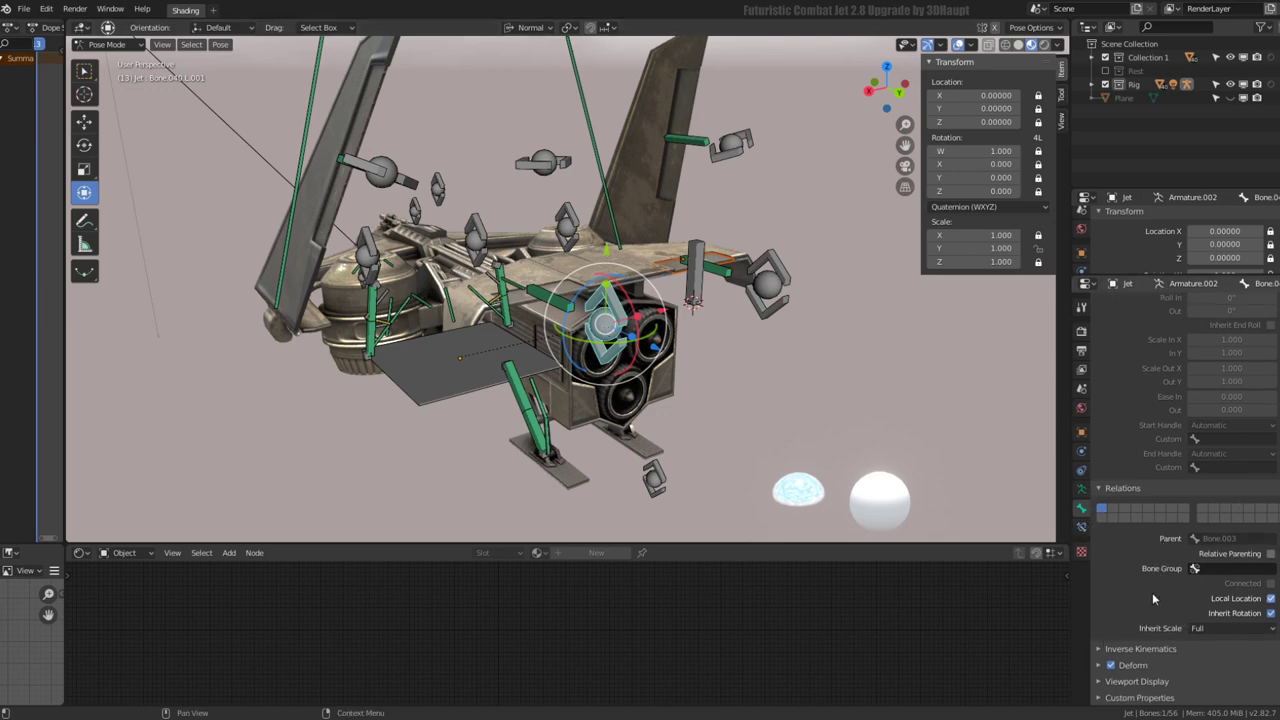
drag(1098, 699, 1137, 579)
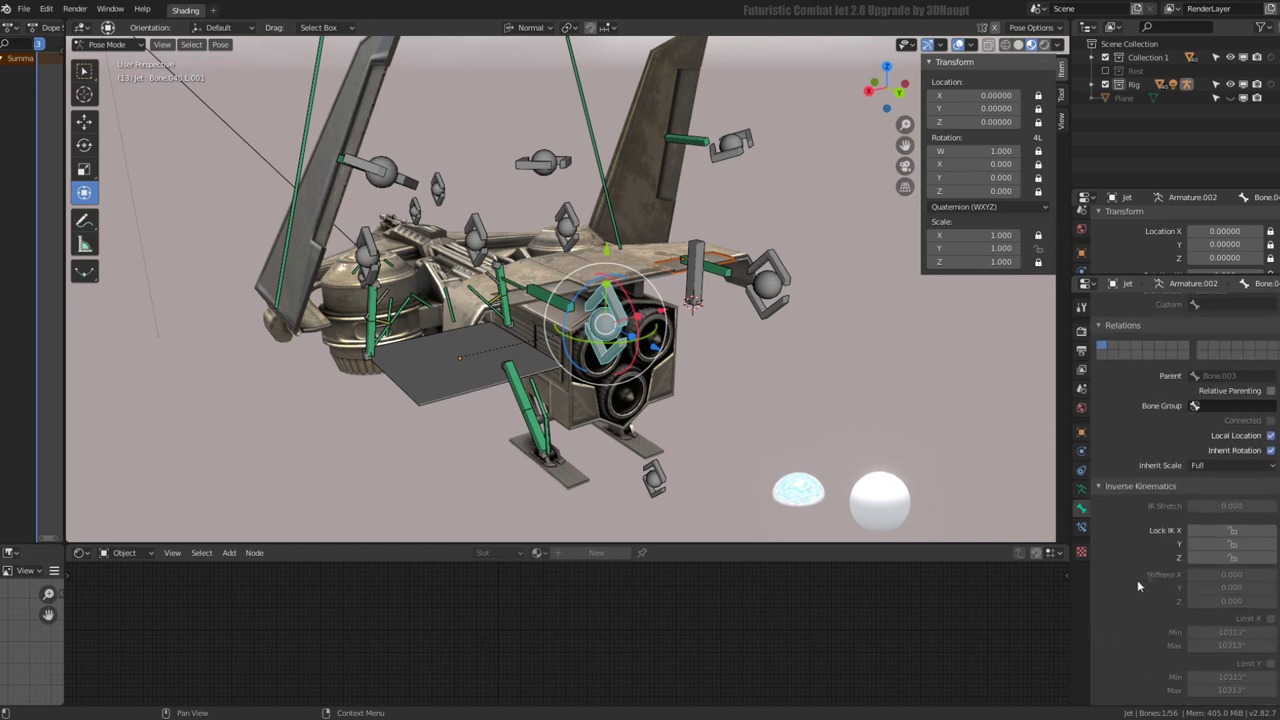
scroll(1137, 579, down, 5)
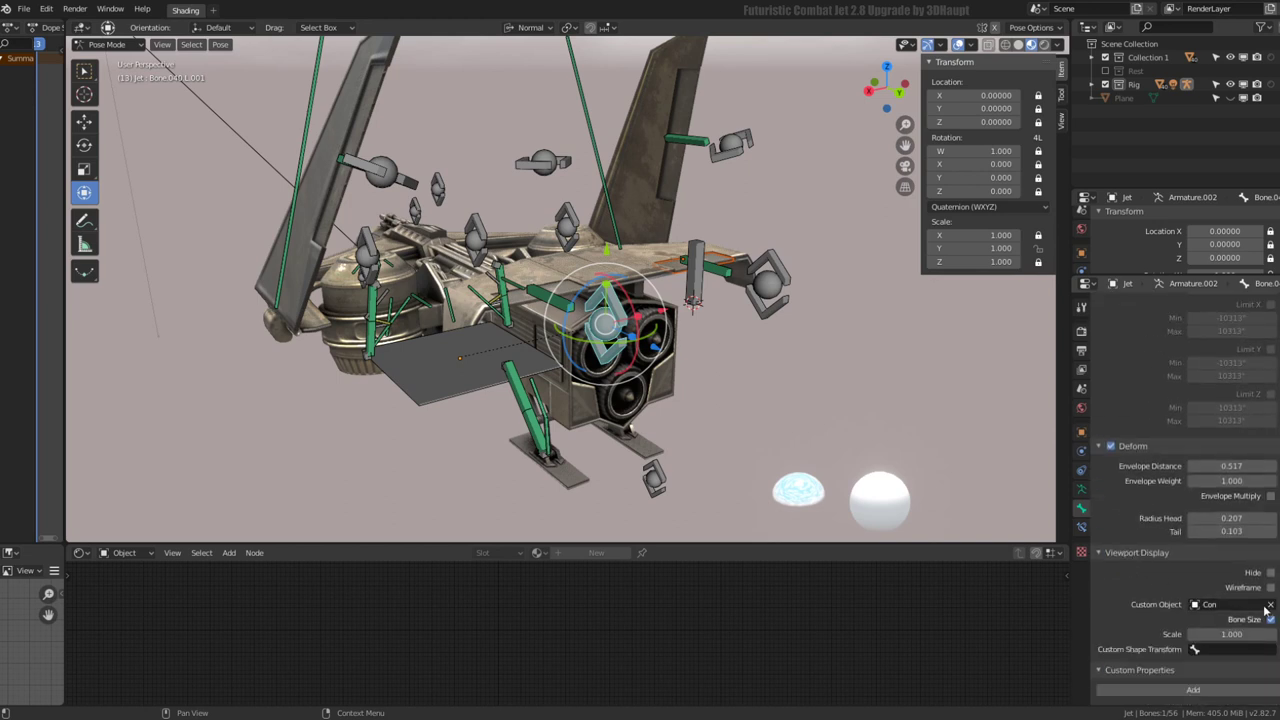
click(1234, 605)
key(Return)
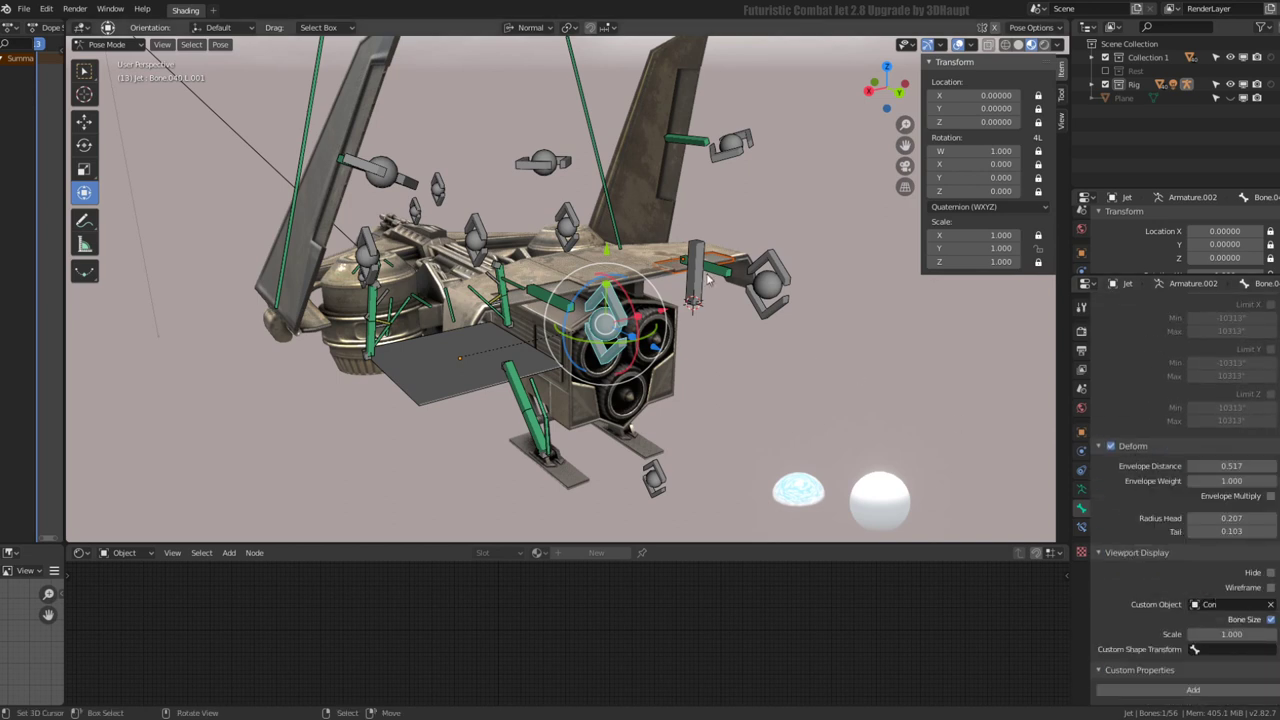
click(707, 280)
scroll(1226, 680, up, 2)
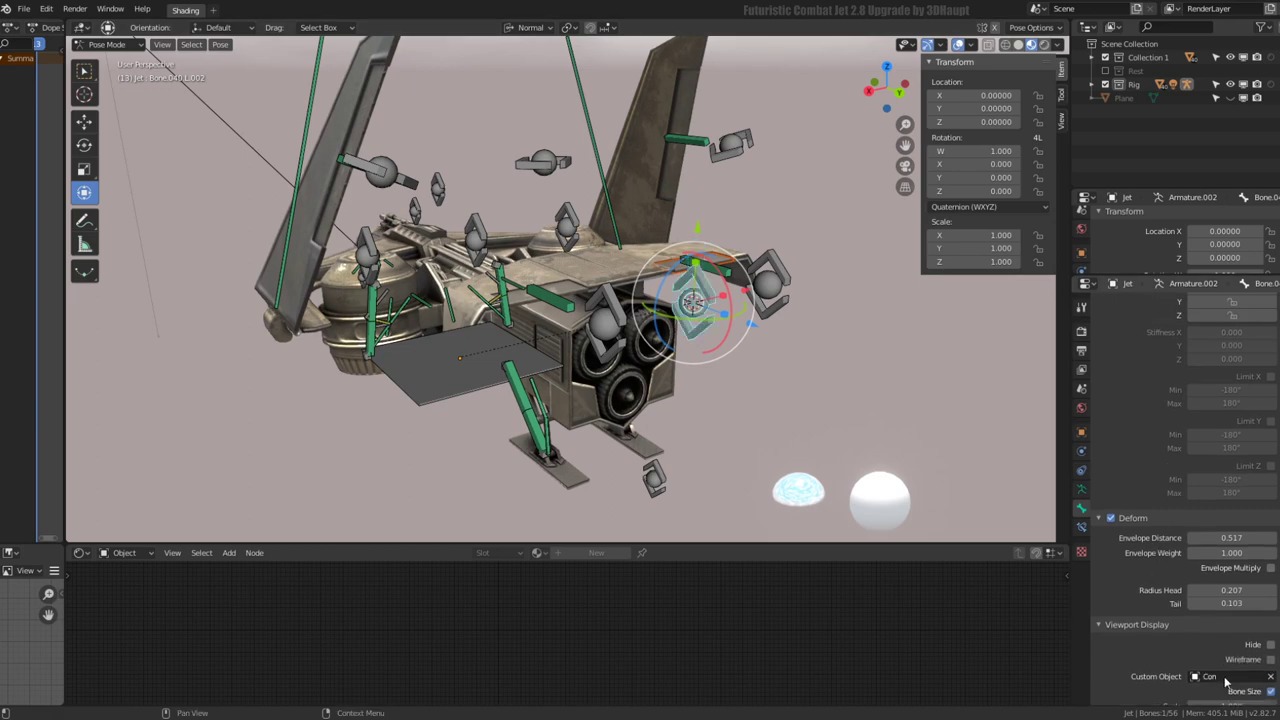
scroll(700, 300, up, 3)
scroll(700, 300, down, 2)
key(g)
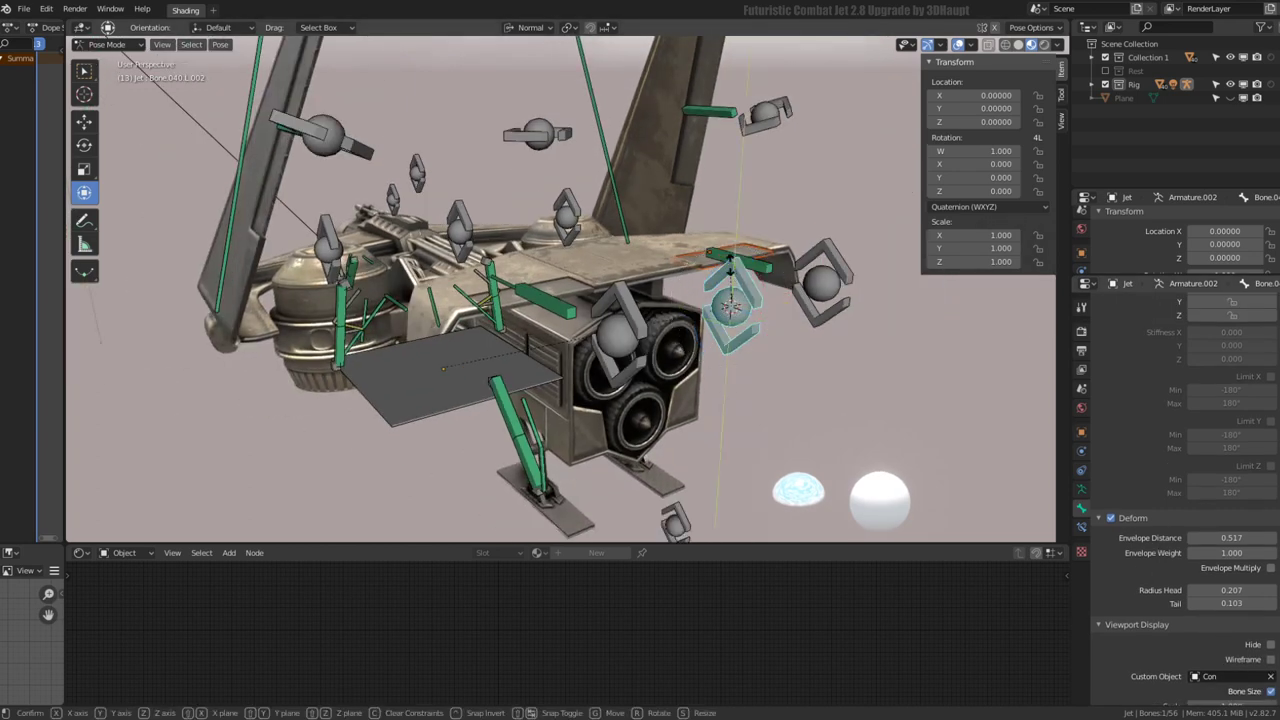
key(Escape)
scroll(518, 335, down, 3)
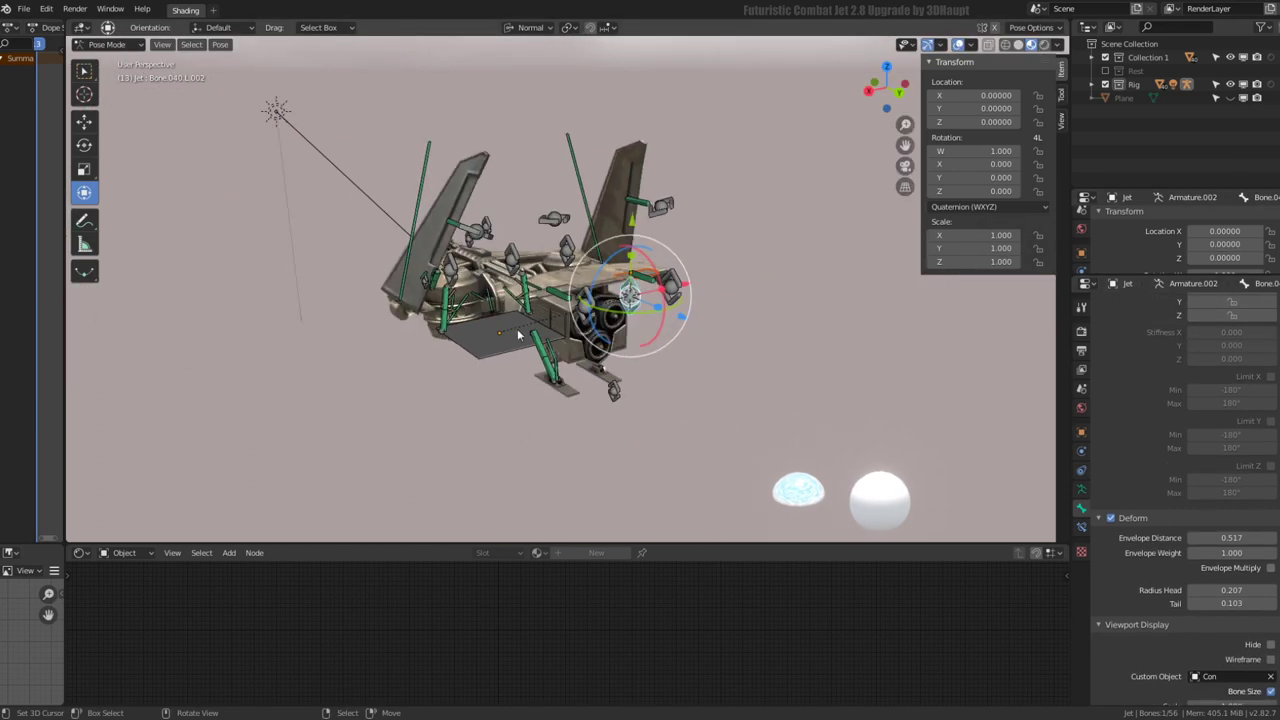
click(518, 335)
key(g)
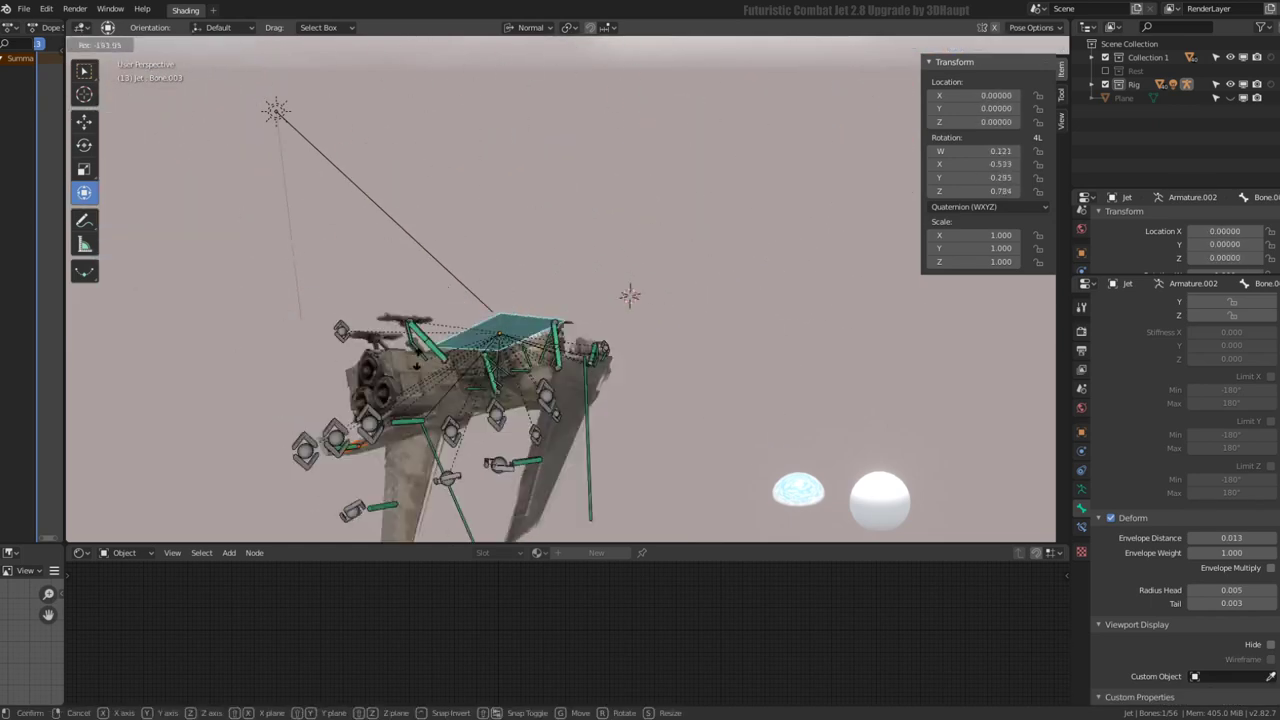
key(Escape)
scroll(672, 312, up, 3)
click(696, 306)
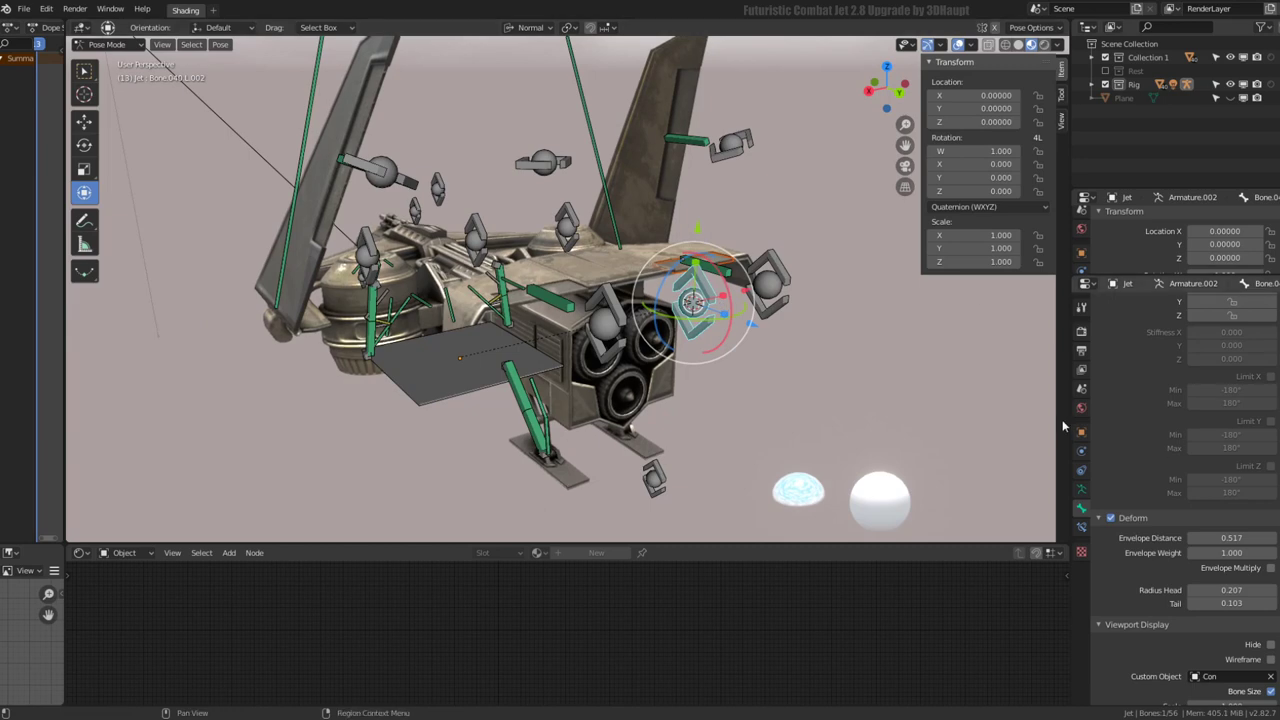
Select the engine bones, making Bone.030.R with its Copy Scale constraint the active bone
click(1081, 529)
click(778, 263)
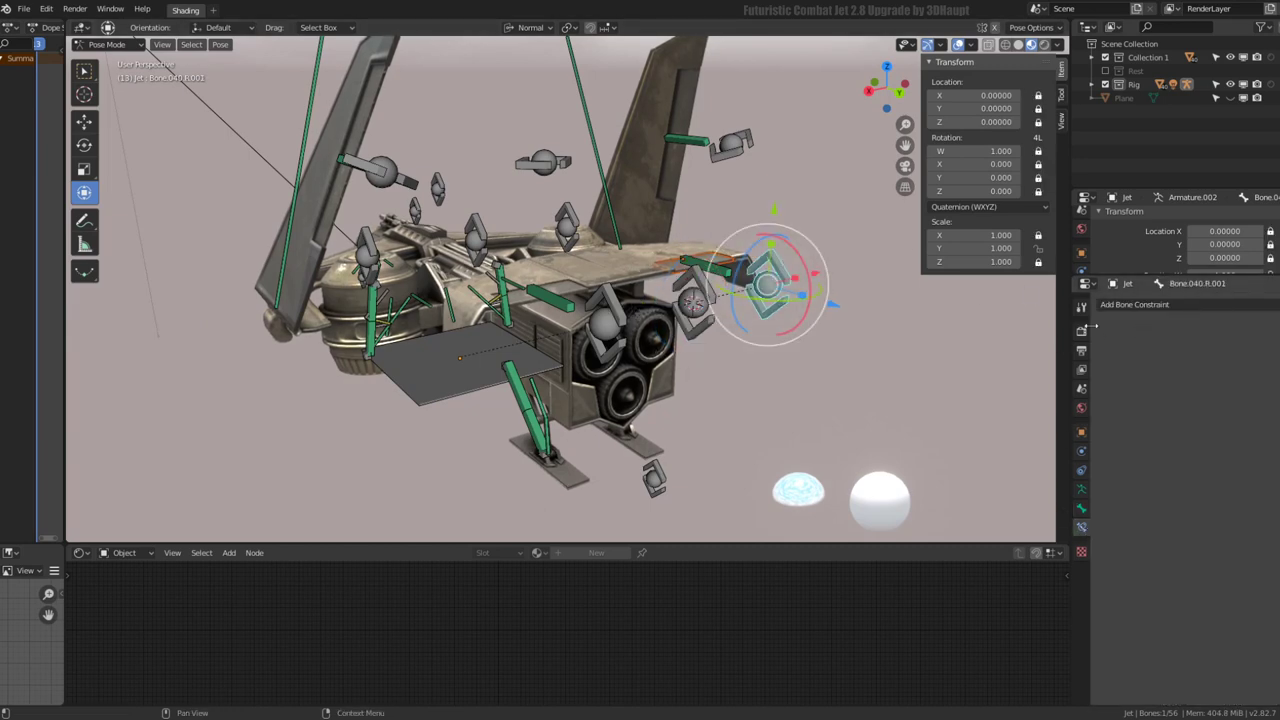
shift+click(618, 322)
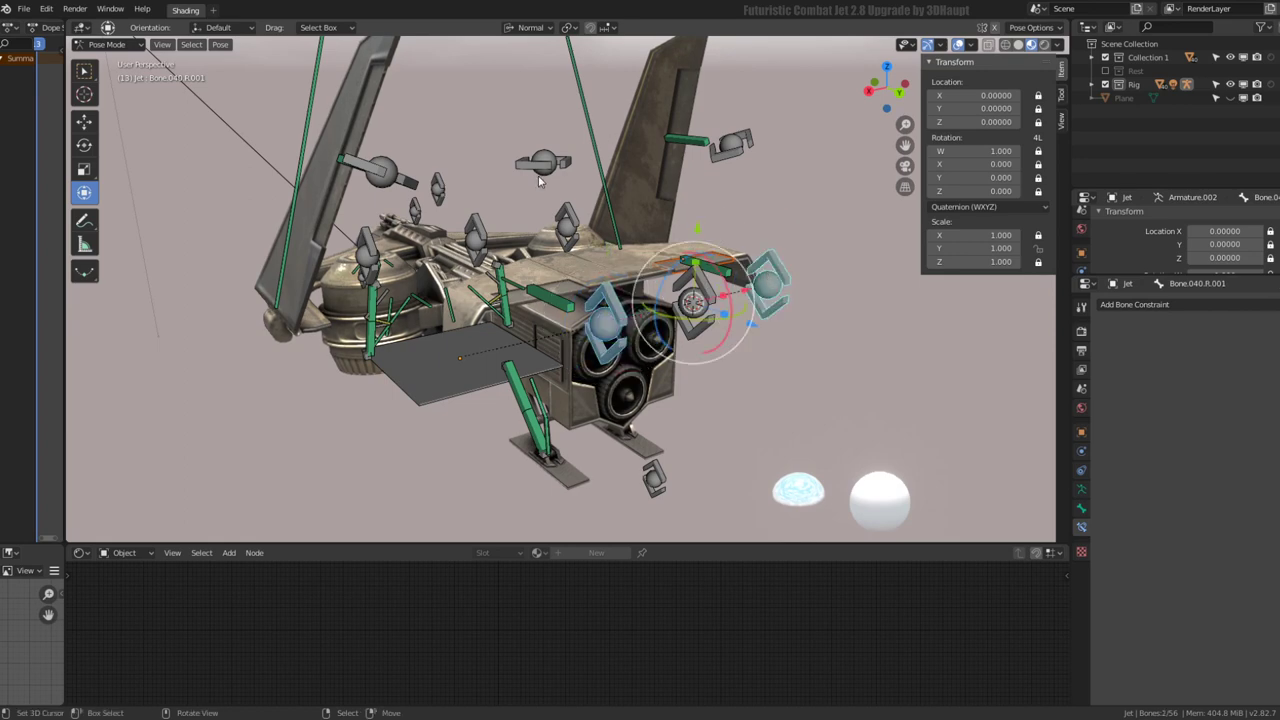
click(538, 176)
click(566, 212)
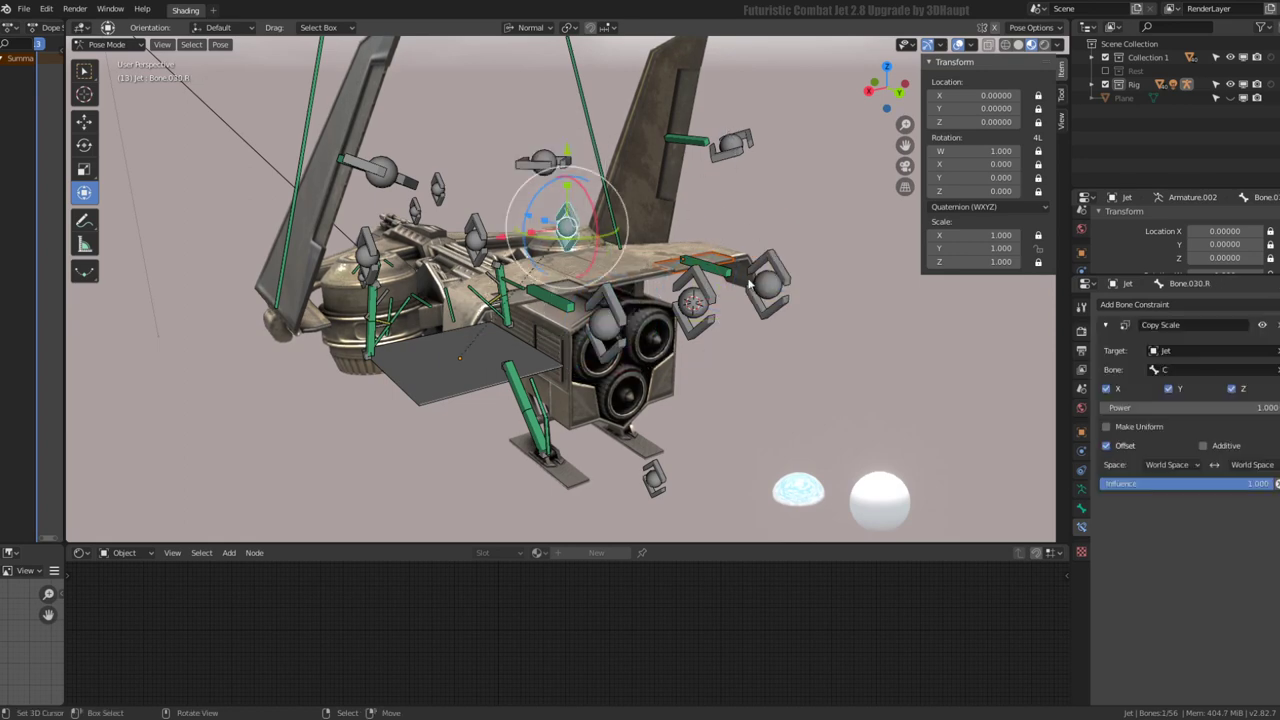
click(766, 284)
shift+click(601, 318)
shift+click(566, 212)
Run Copy Constraints to Selected Bones, then check Bone.040.L.002's bone settings
key(F3)
text(Copy Constraints to Selected Bones)
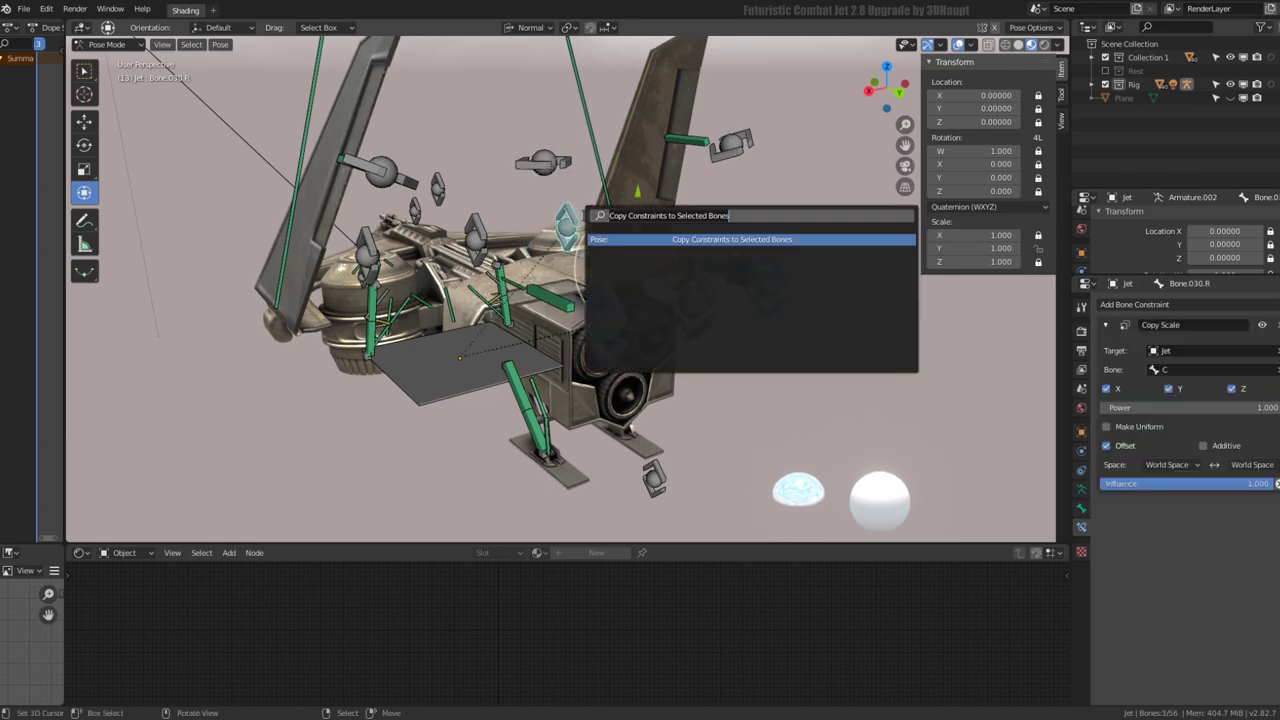
key(Return)
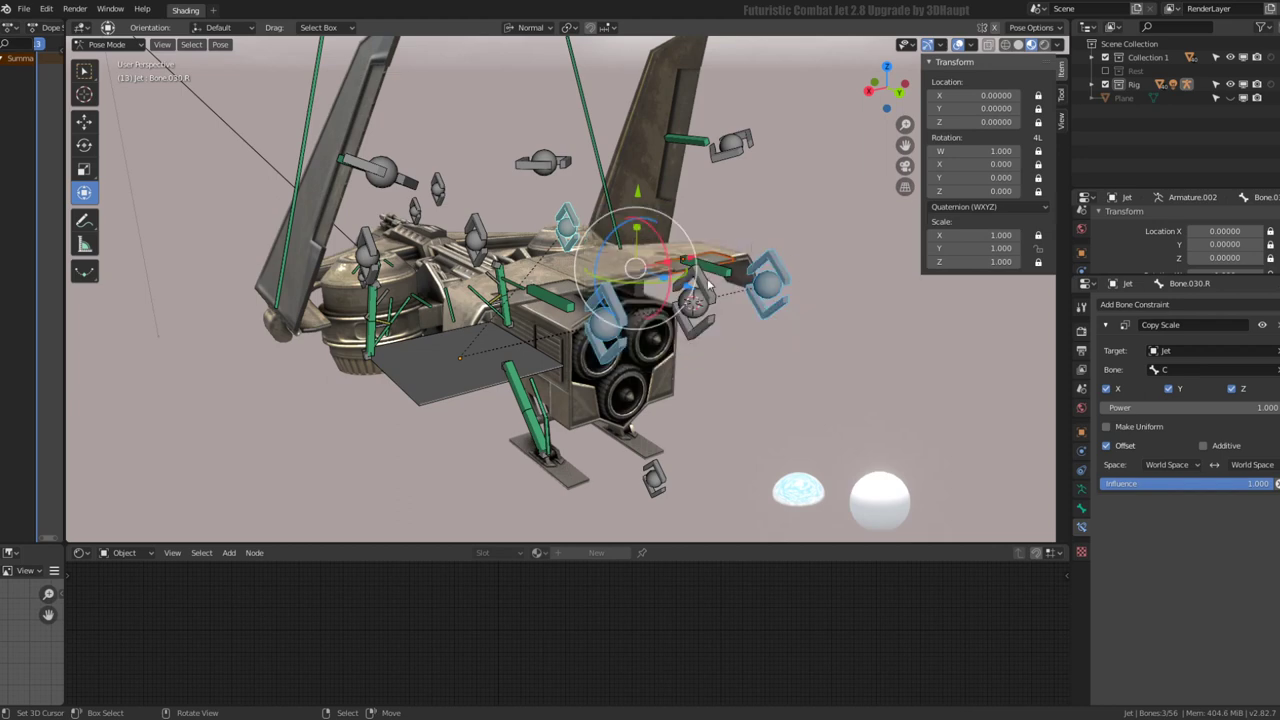
click(705, 289)
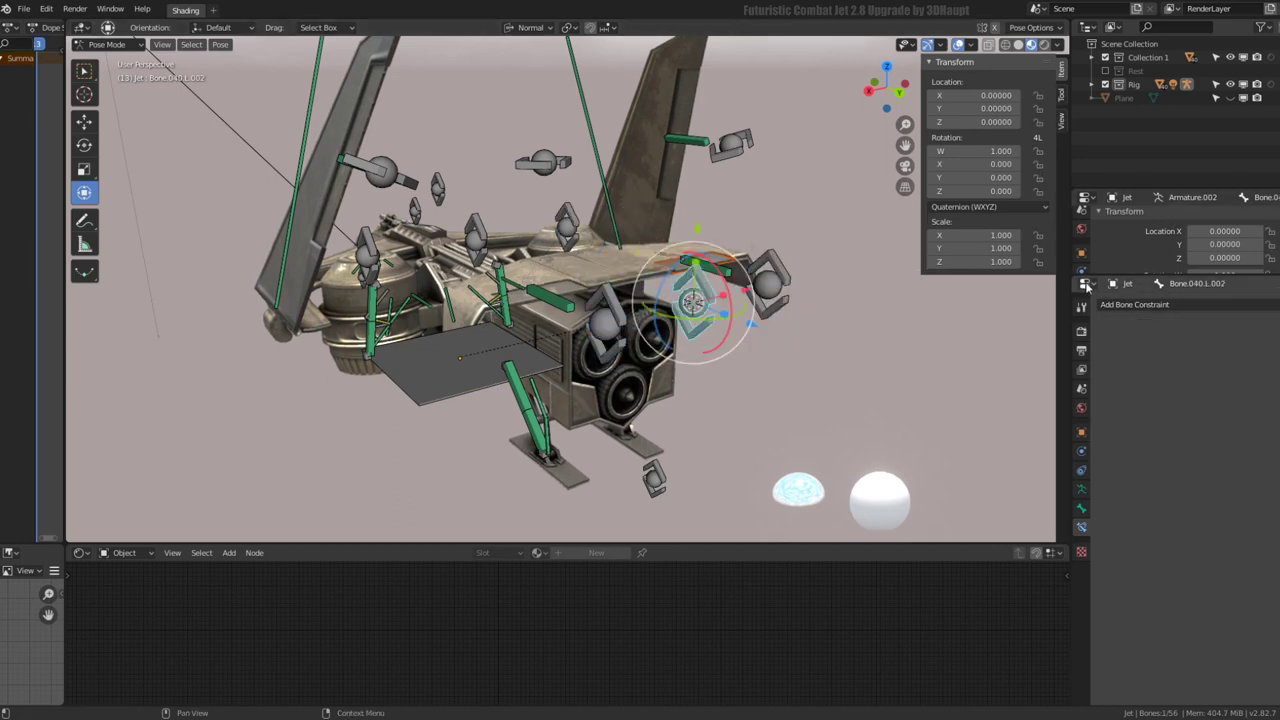
drag(1109, 275, 1109, 372)
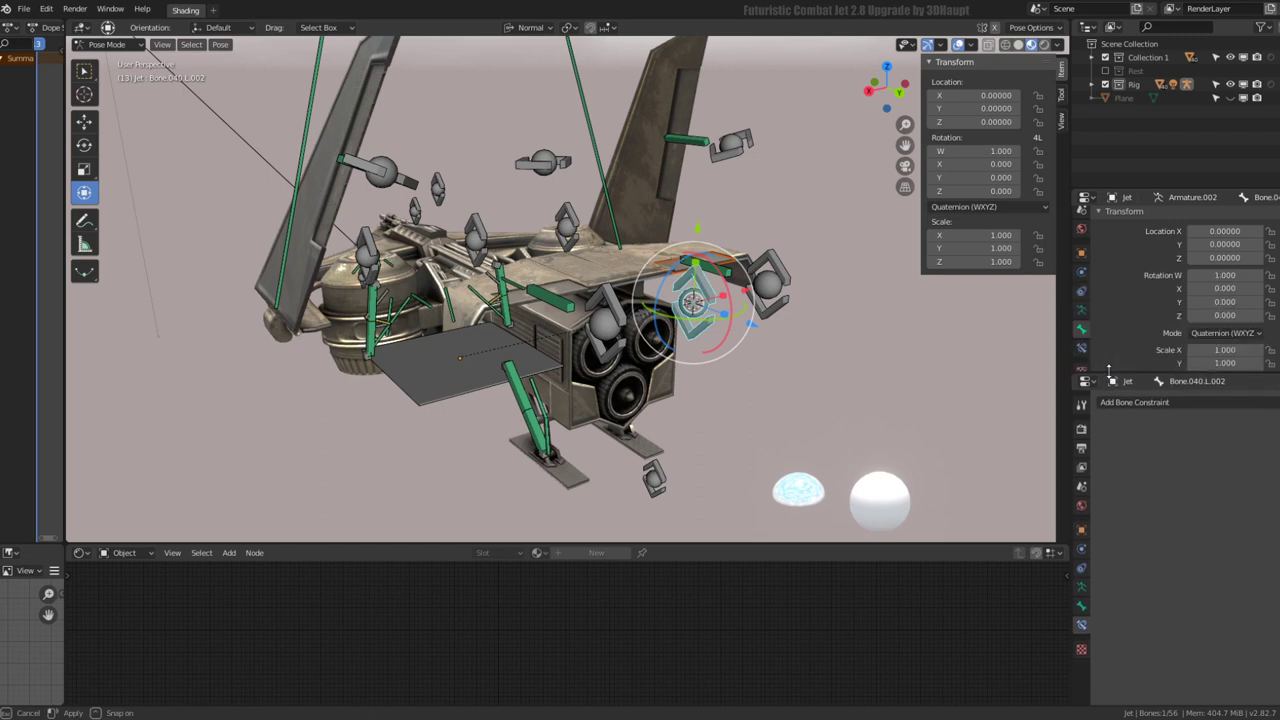
click(1081, 315)
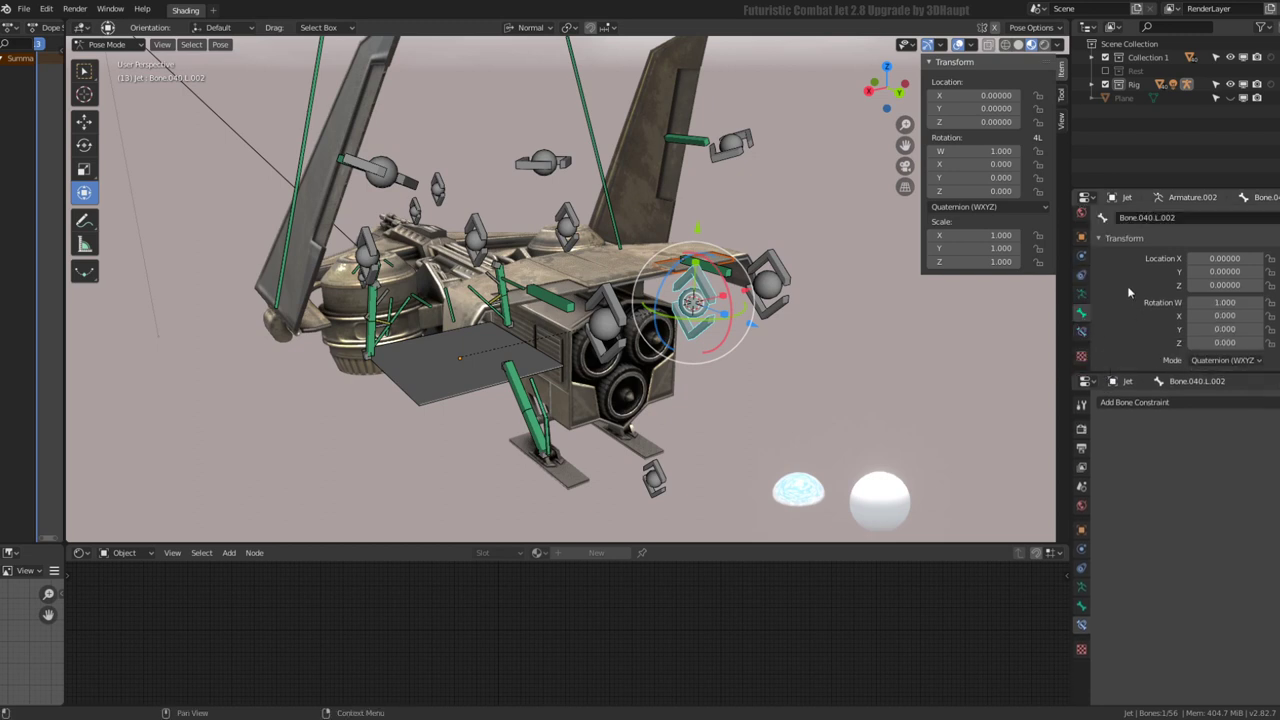
Retarget the Copy Scale constraints of Bone.040.R.001 and Bone.040.L.001 to Bone.040.L.002
click(760, 275)
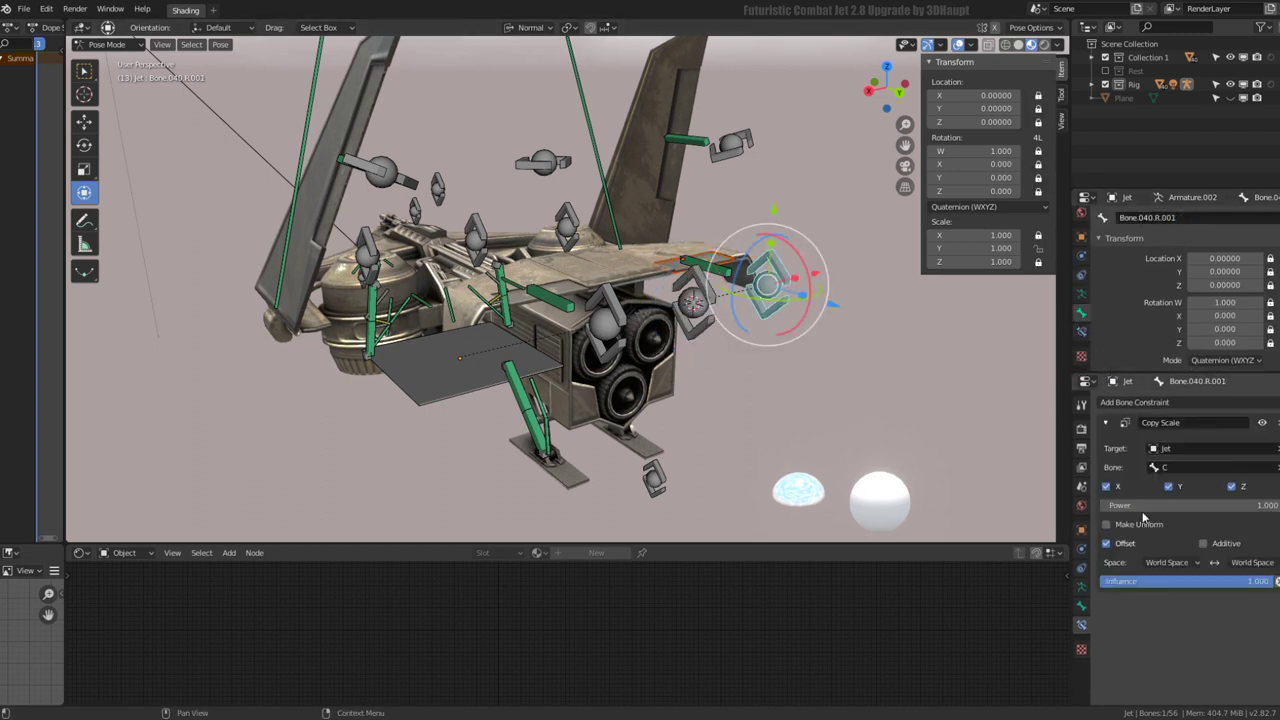
click(1185, 466)
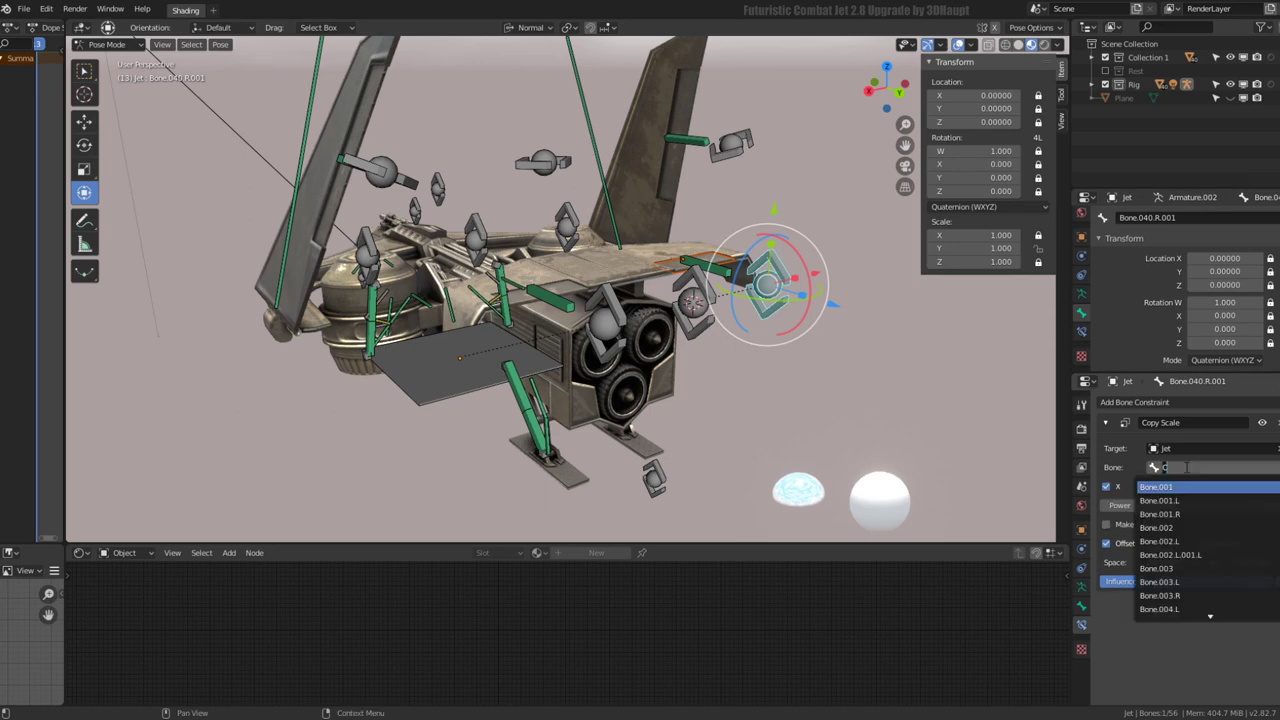
text(Bone.040.L.002)
click(605, 322)
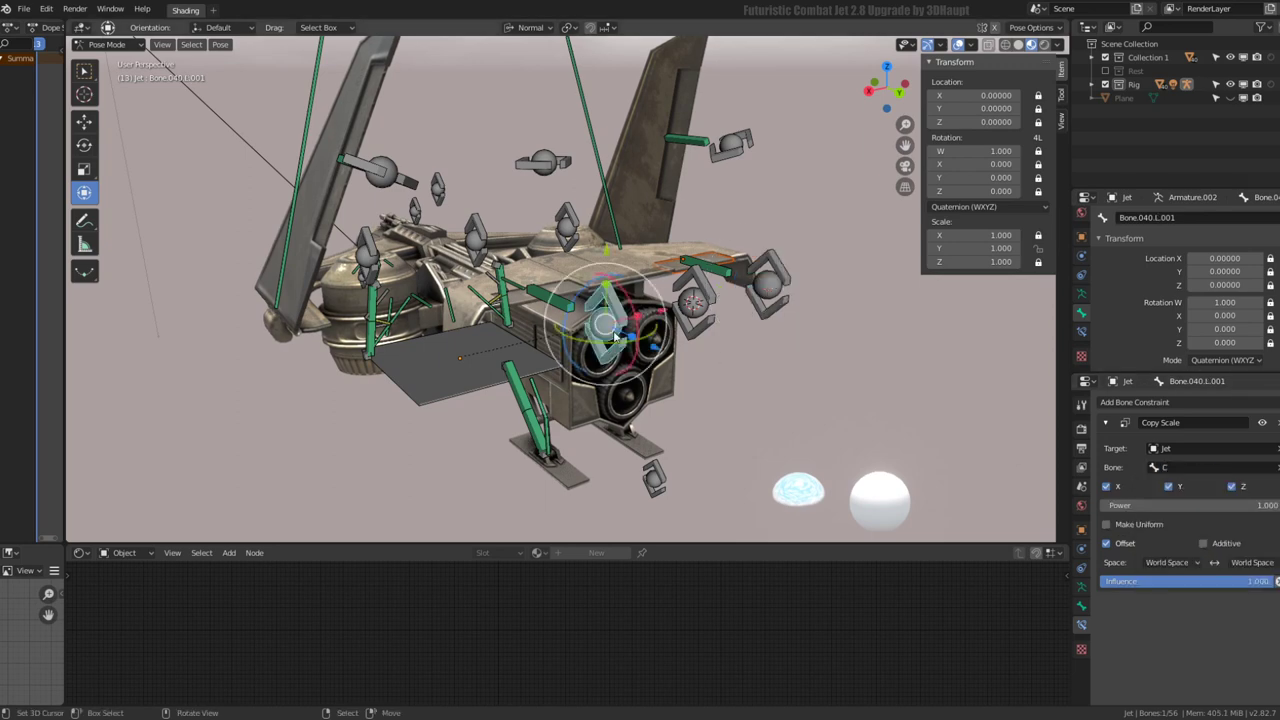
click(1190, 467)
click(1180, 488)
Test-scale the Bone.040.L.002 control and Bone.040.R.001 along Y, cancelling the first test
click(693, 300)
key(s)
key(y)
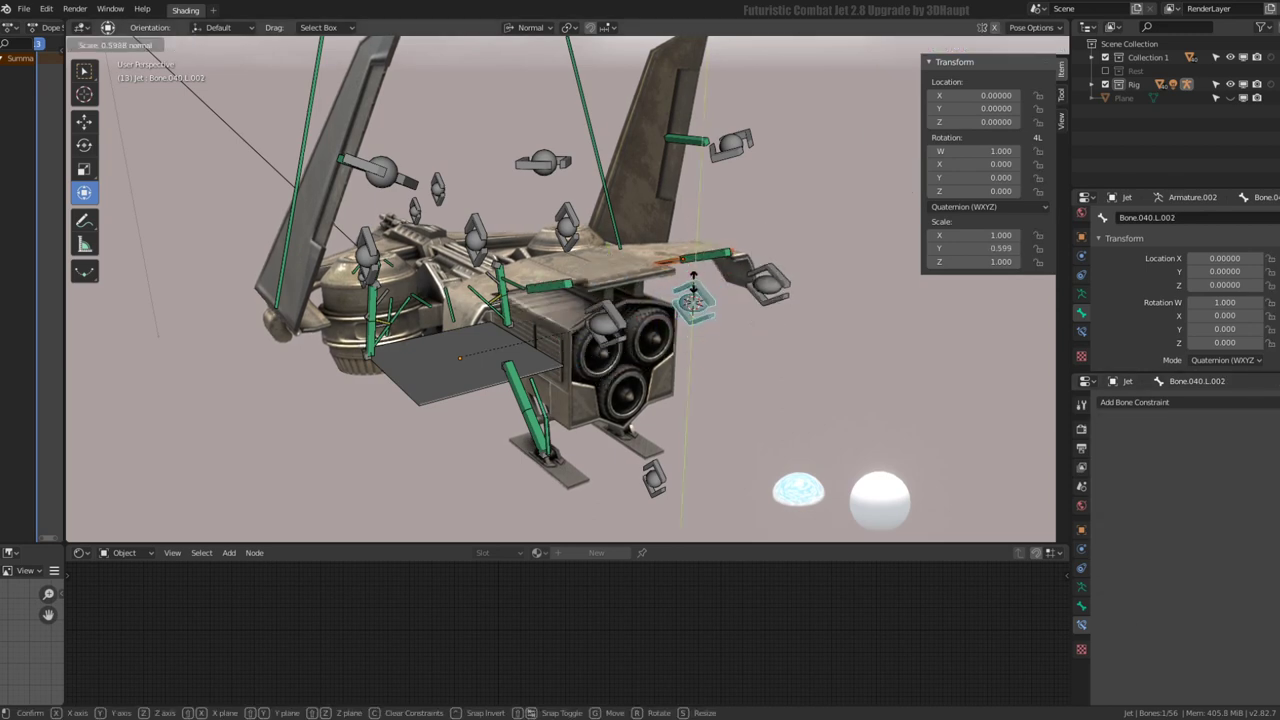
key(Escape)
click(787, 303)
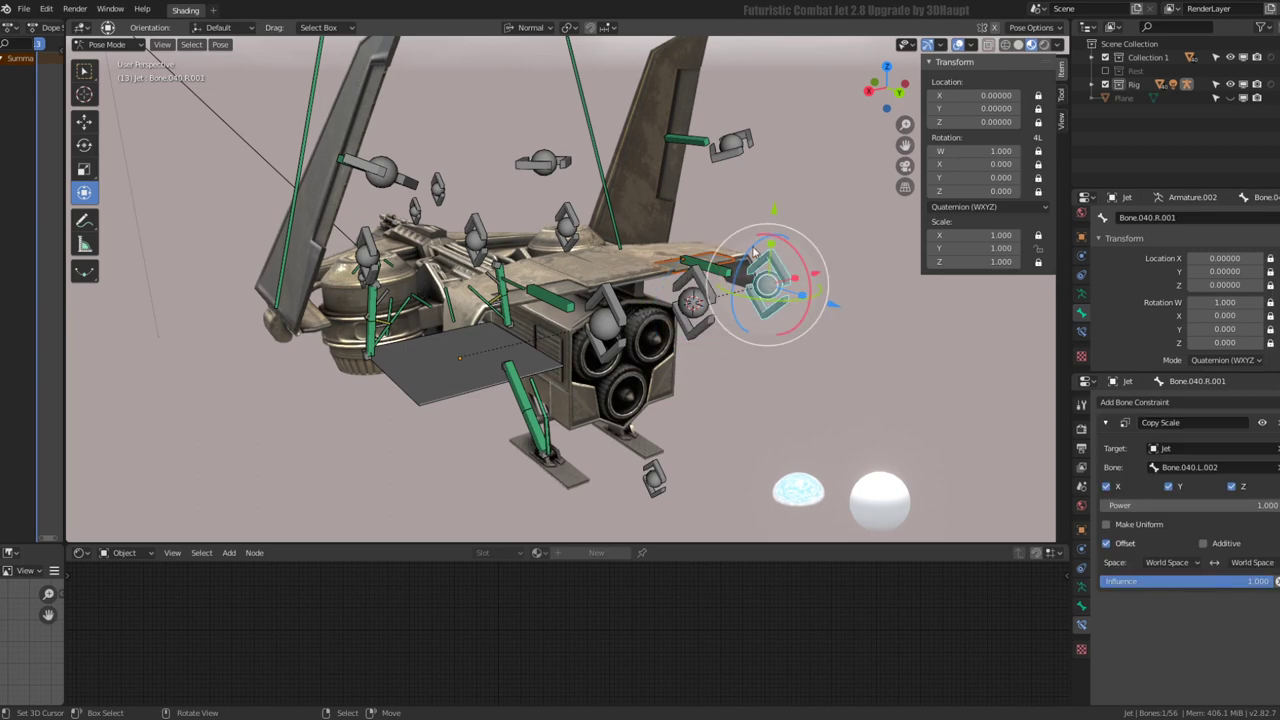
key(s)
key(y)
key(Escape)
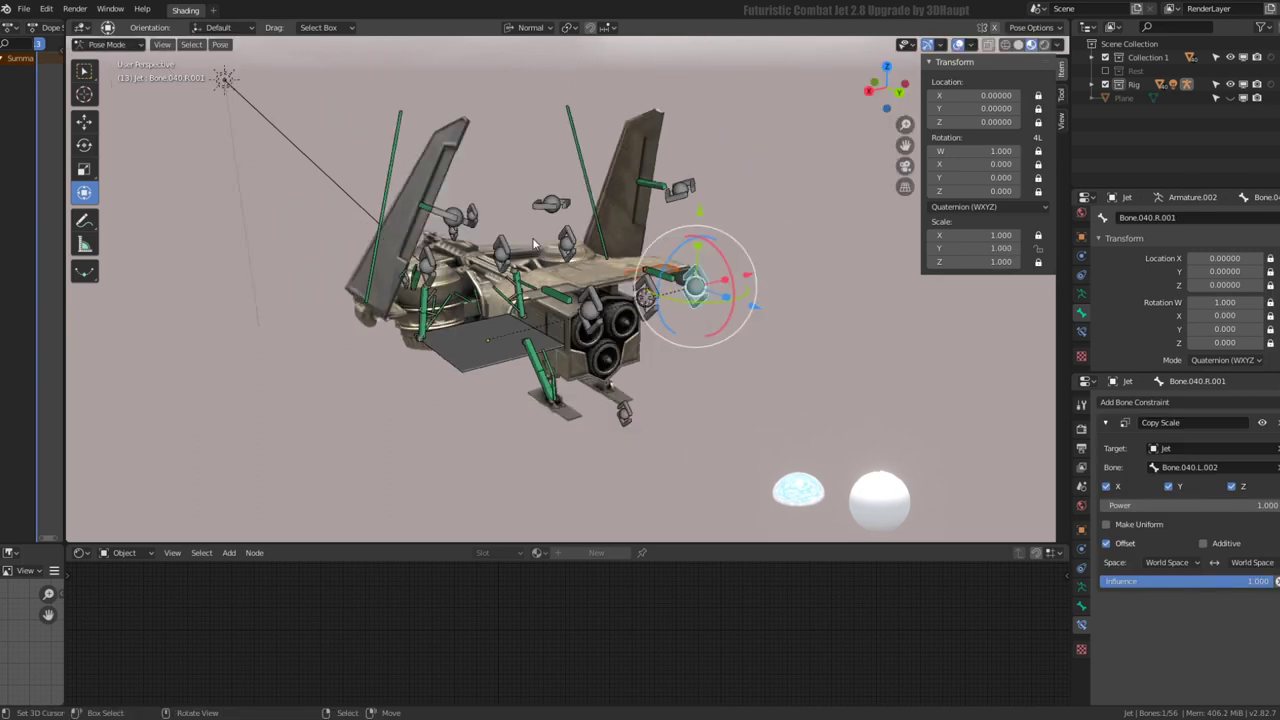
middle_drag(773, 254, 709, 281)
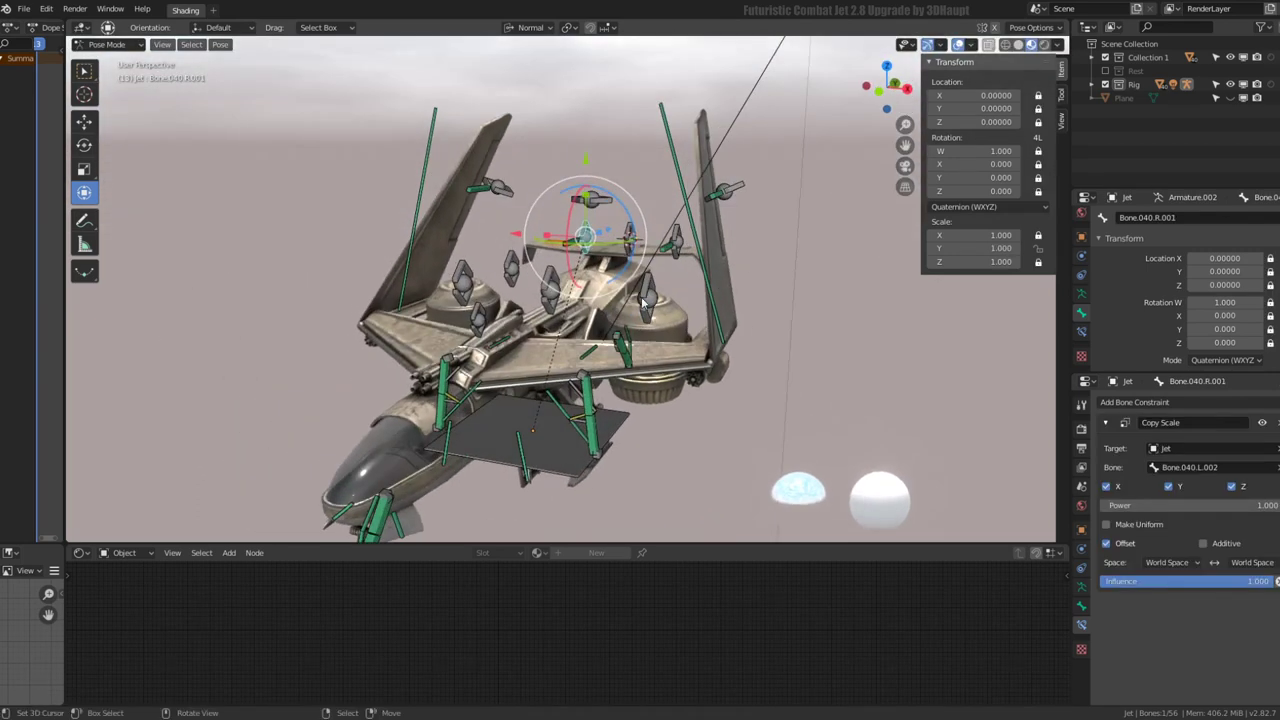
click(652, 268)
key(s)
key(Escape)
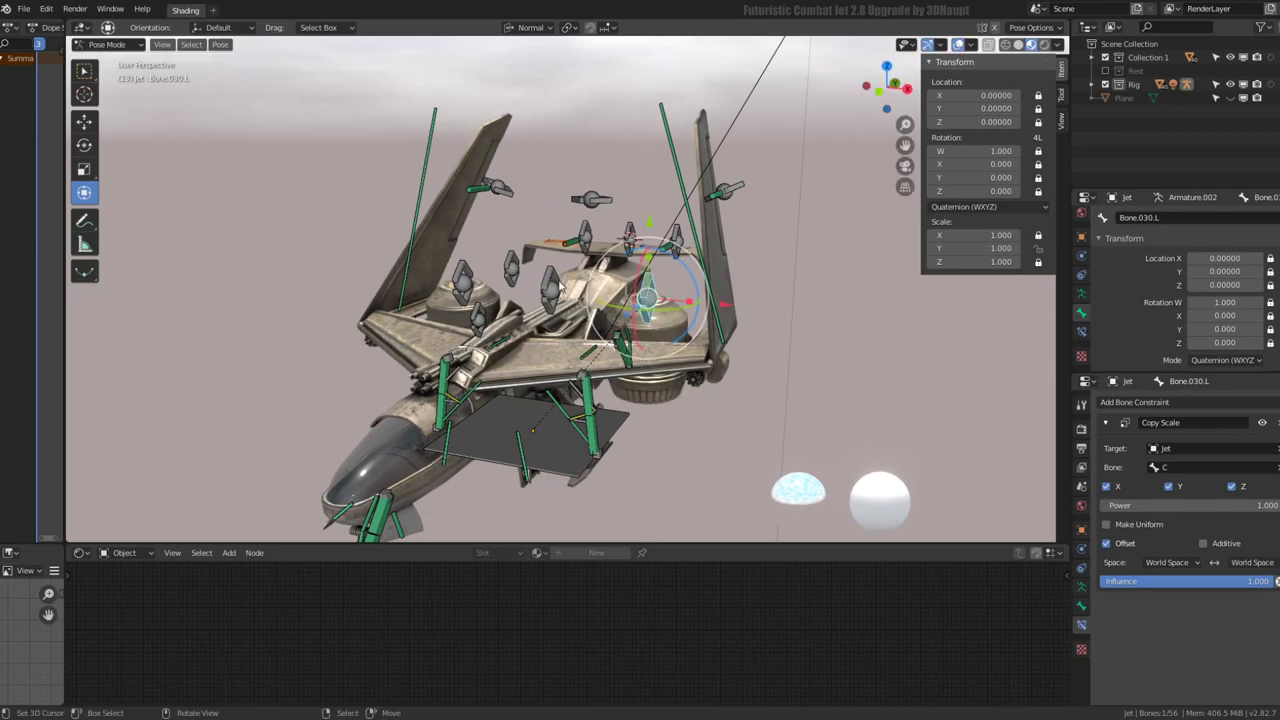
click(560, 286)
key(s)
key(y)
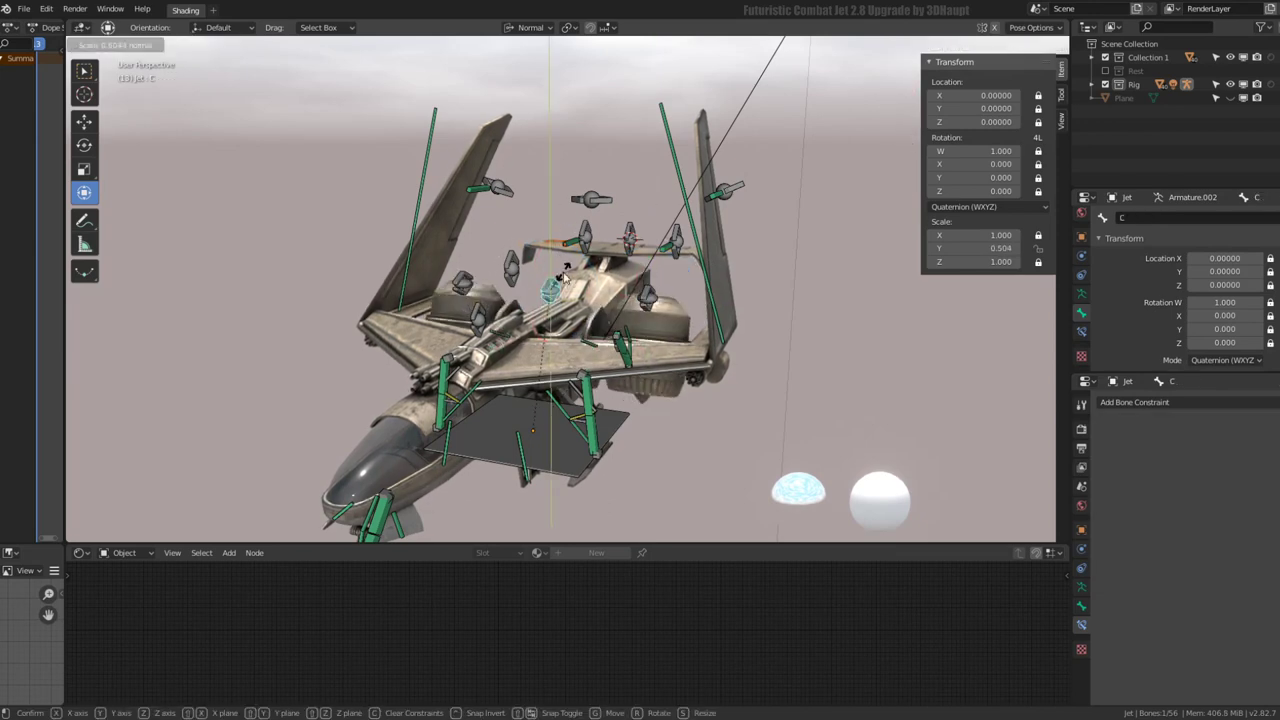
key(Escape)
middle_drag(565, 270, 490, 240)
click(485, 230)
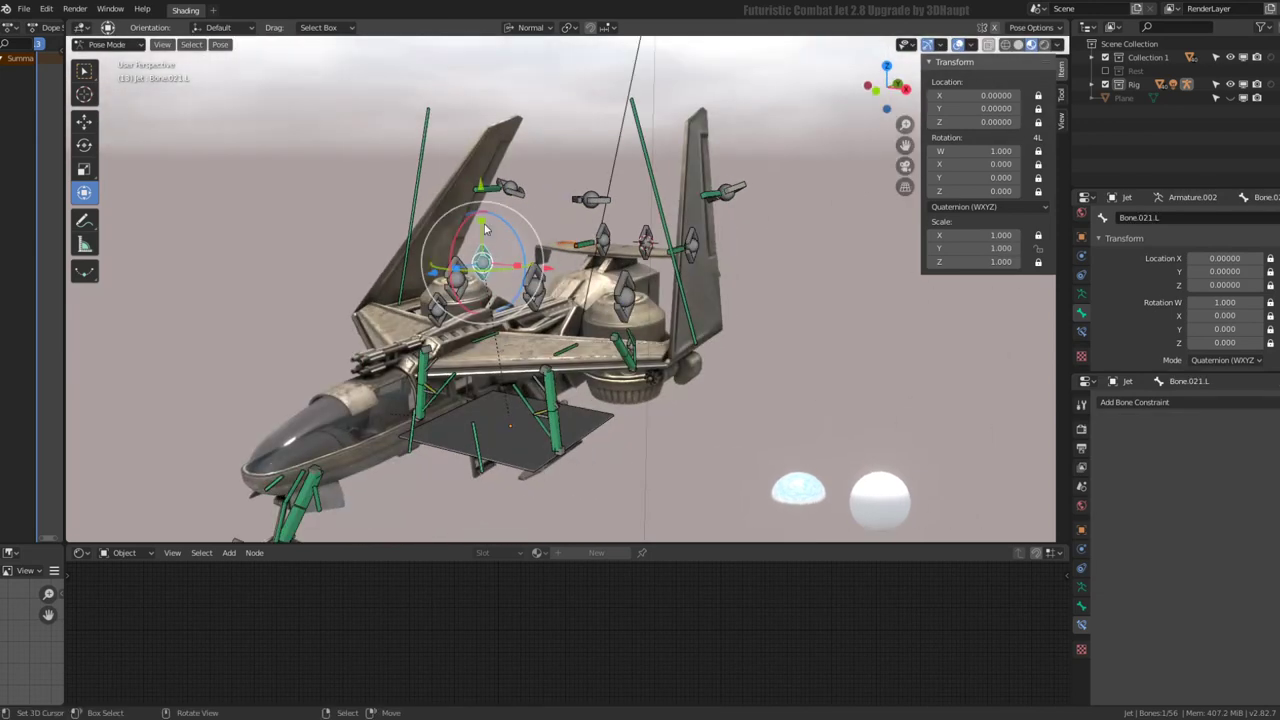
mouse_move(485, 230)
middle_down()
mouse_move(508, 287)
mouse_move(600, 270)
middle_up()
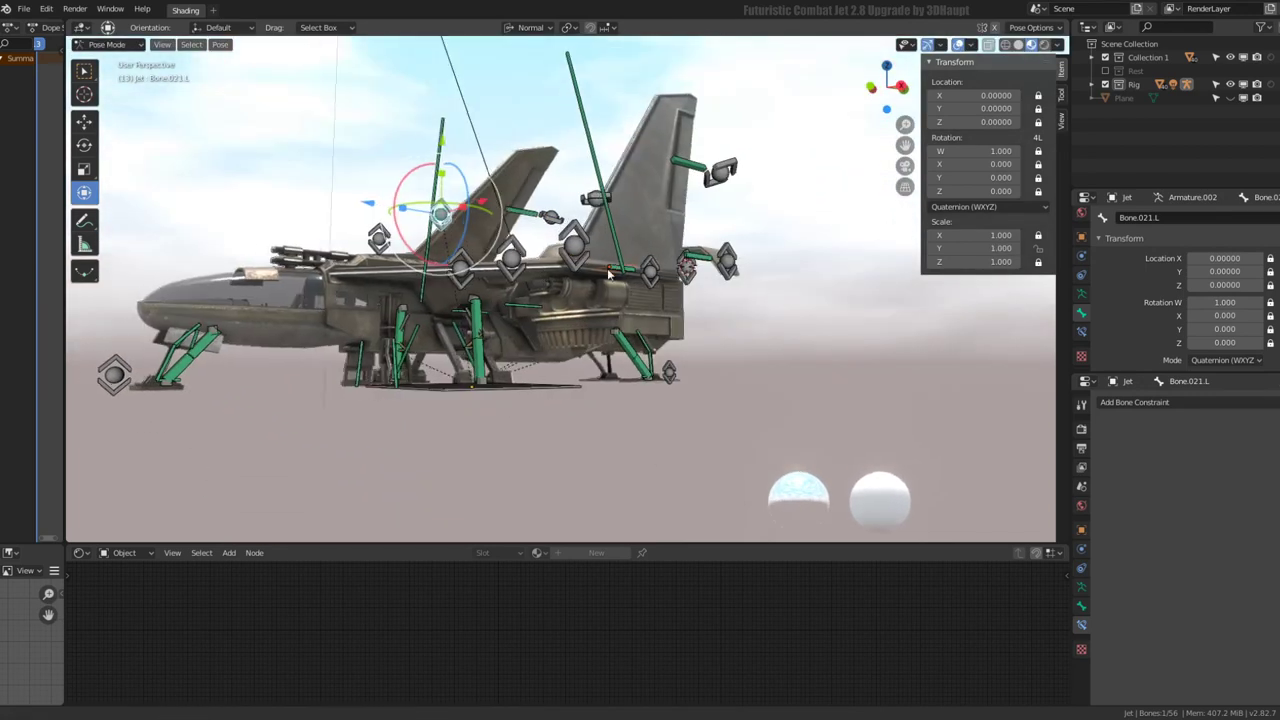
Lower Bone.021.L toward the landing gear in Edit Mode, then test its Y scaling and cancel
scroll(630, 262, up, 2)
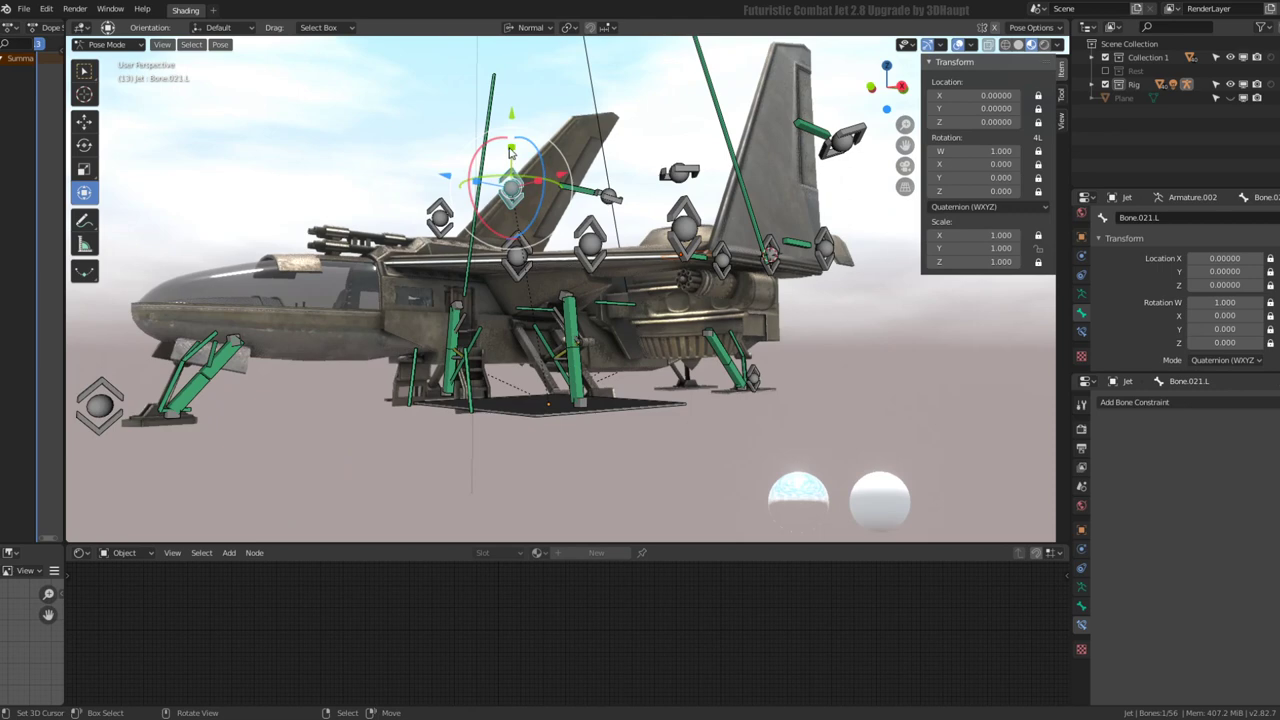
key(s)
key(y)
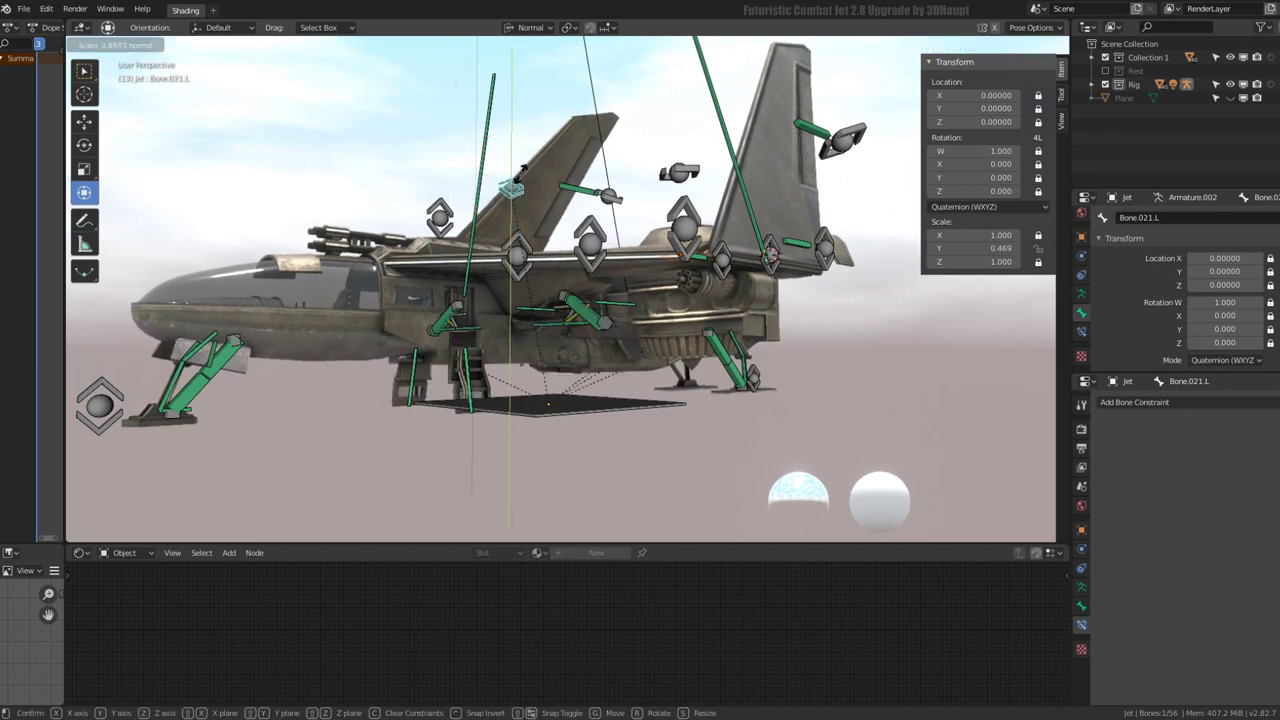
click(521, 170)
key(Tab)
drag(512, 100, 512, 138)
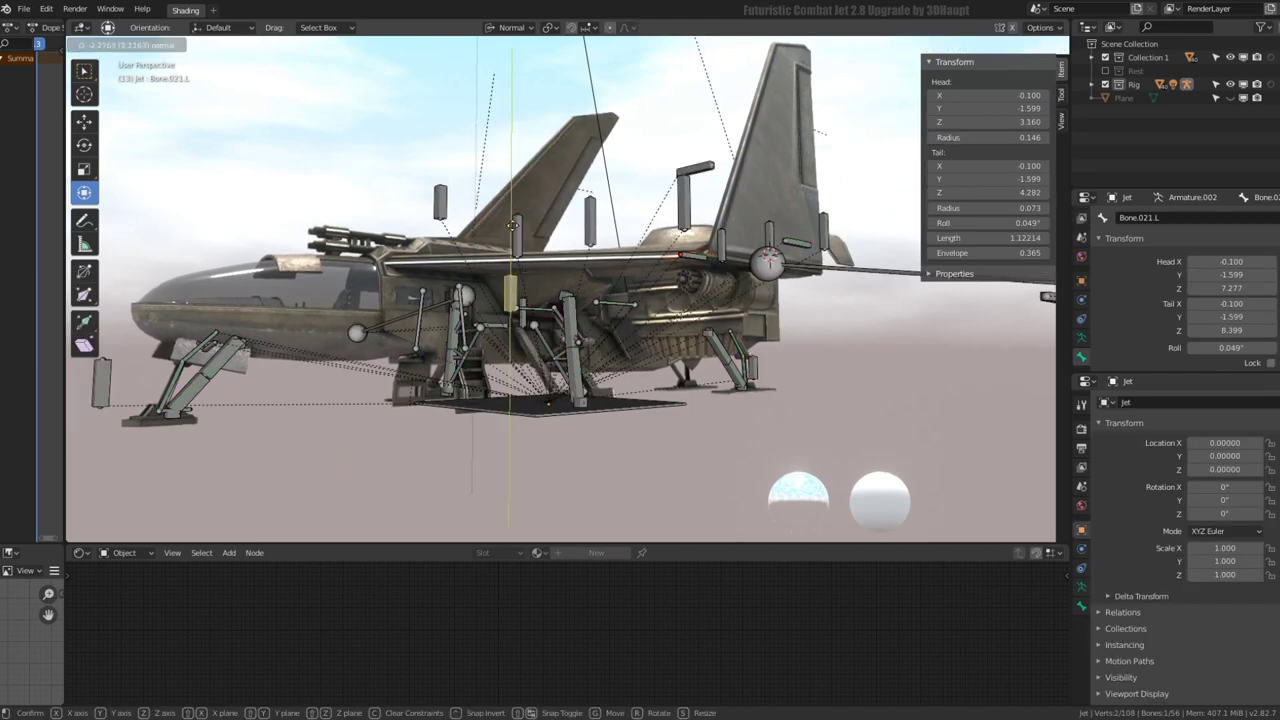
click(512, 268)
key(ctrl+Tab)
mouse_move(512, 268)
middle_down()
mouse_move(612, 254)
mouse_move(578, 287)
middle_up()
key(s)
key(y)
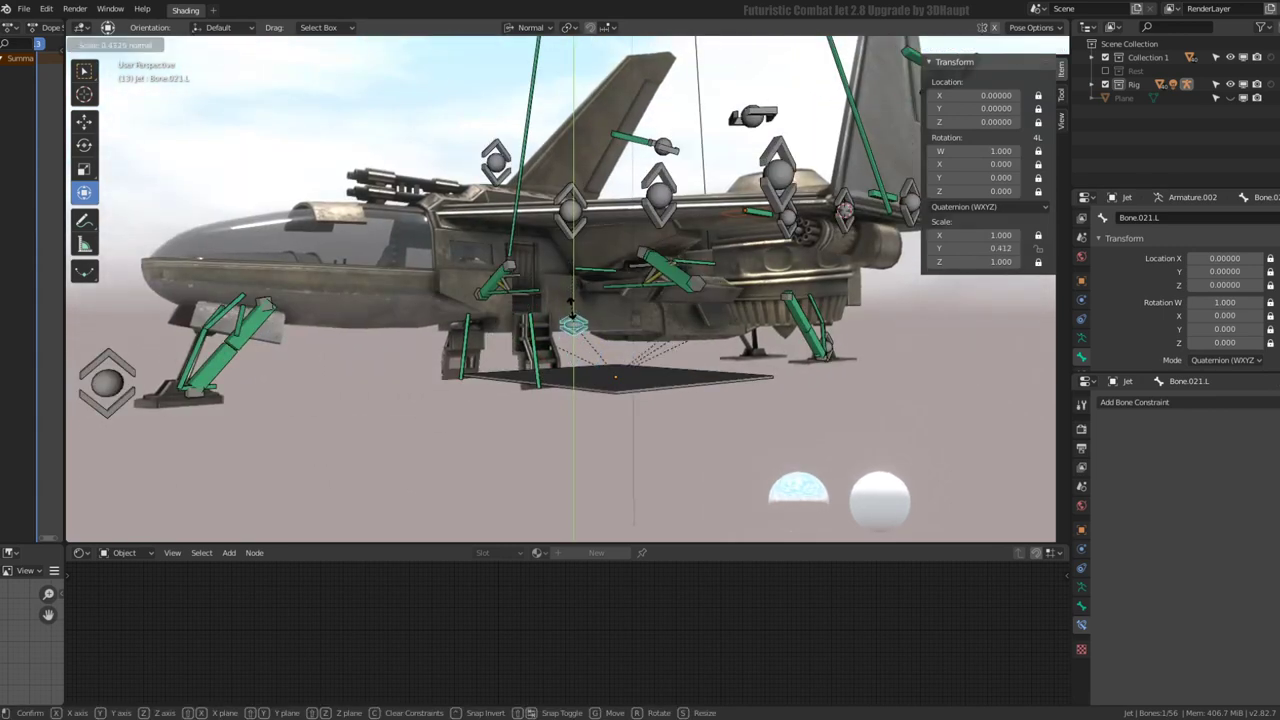
key(Escape)
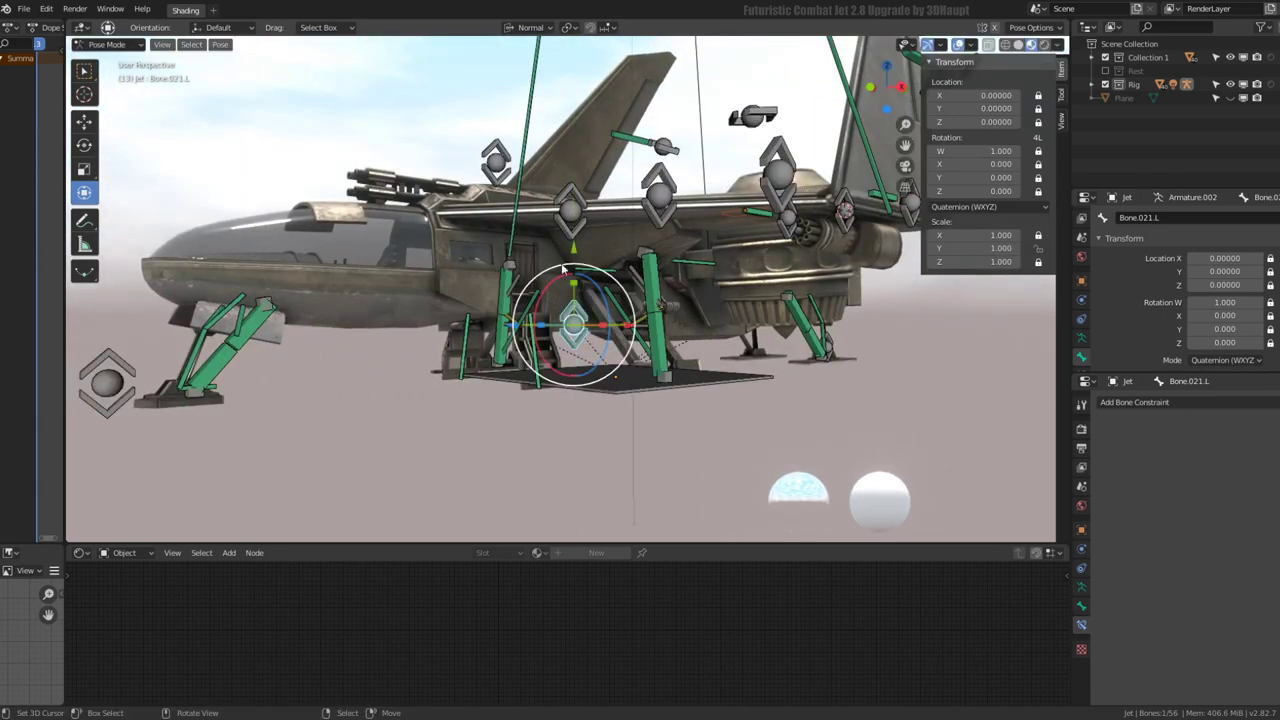
Move Bone.023.L.001.L down along its axis in Edit Mode, then test its Y scaling and cancel
mouse_move(572, 290)
middle_down()
mouse_move(524, 250)
mouse_move(490, 190)
middle_up()
click(467, 163)
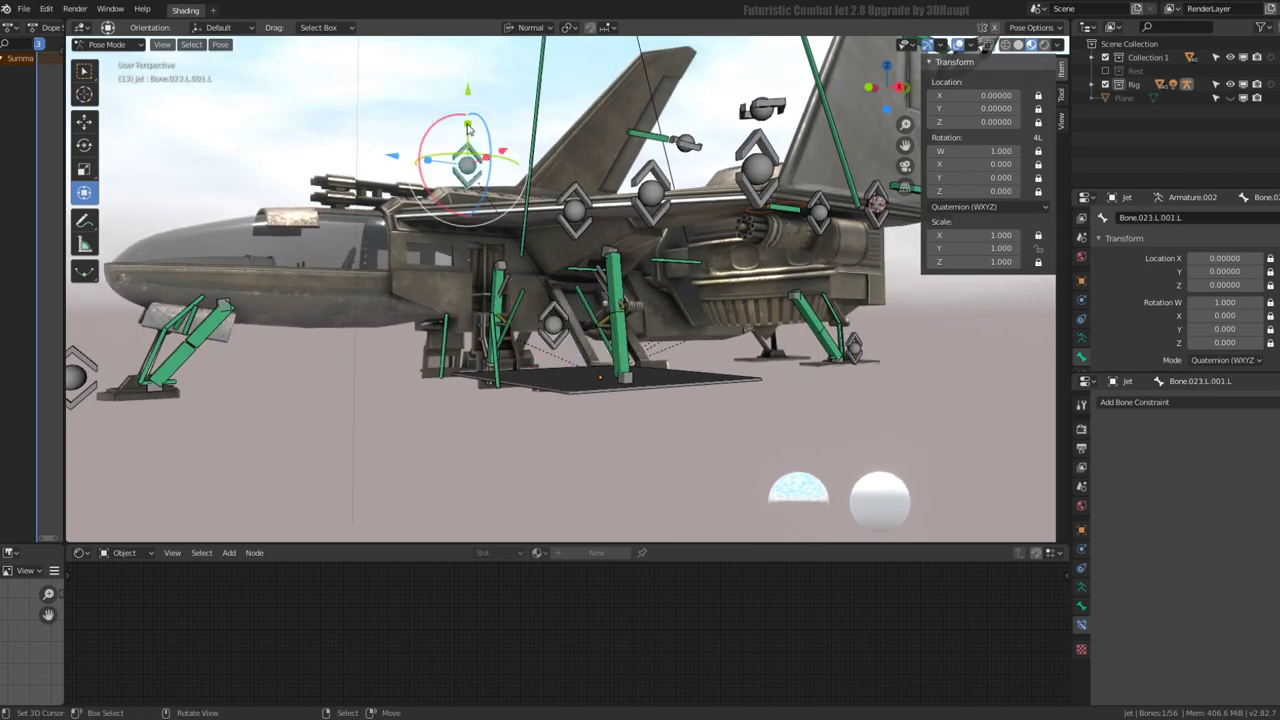
drag(467, 127, 474, 97)
key(Tab)
key(g)
key(y)
key(y)
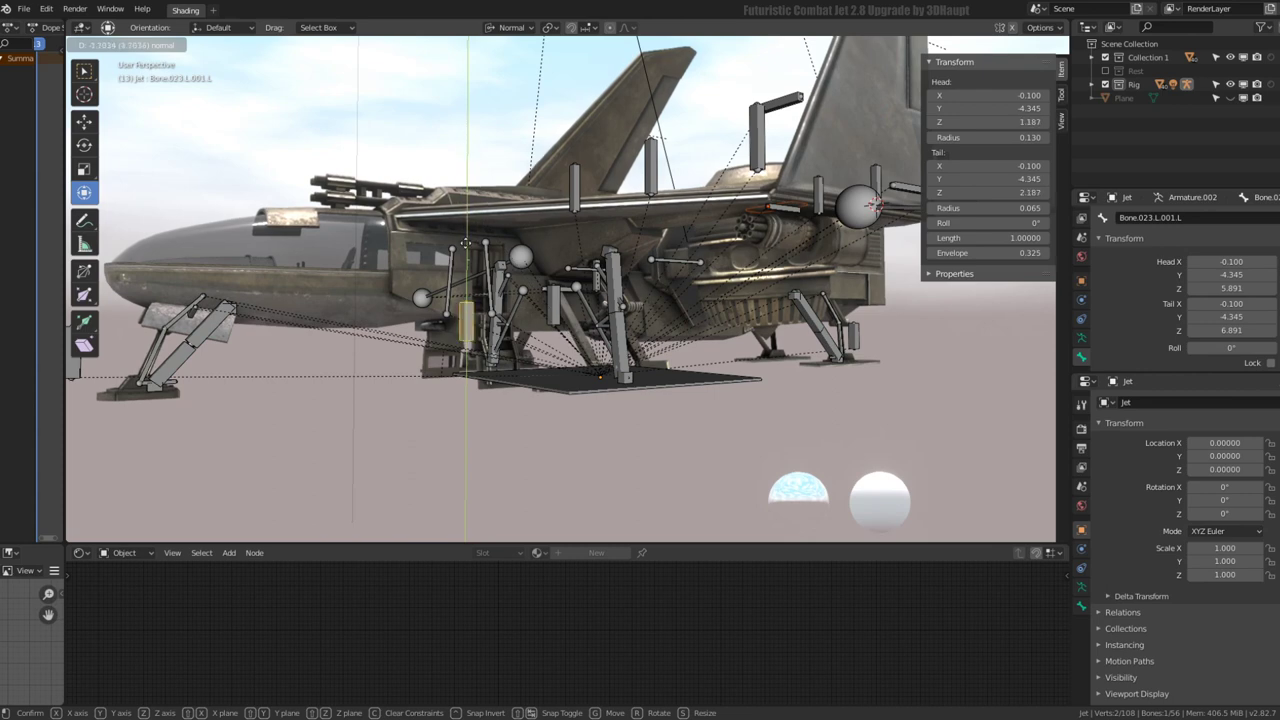
click(466, 243)
key(Tab)
key(s)
key(y)
key(y)
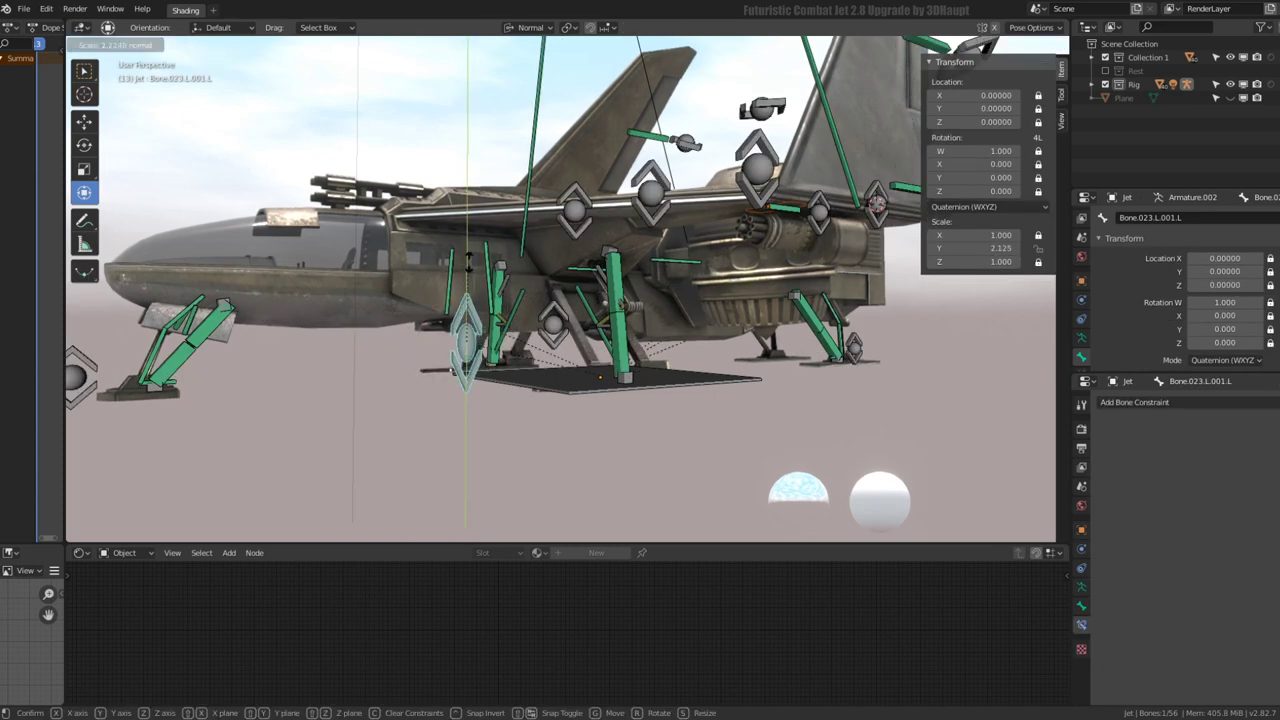
right_click(475, 283)
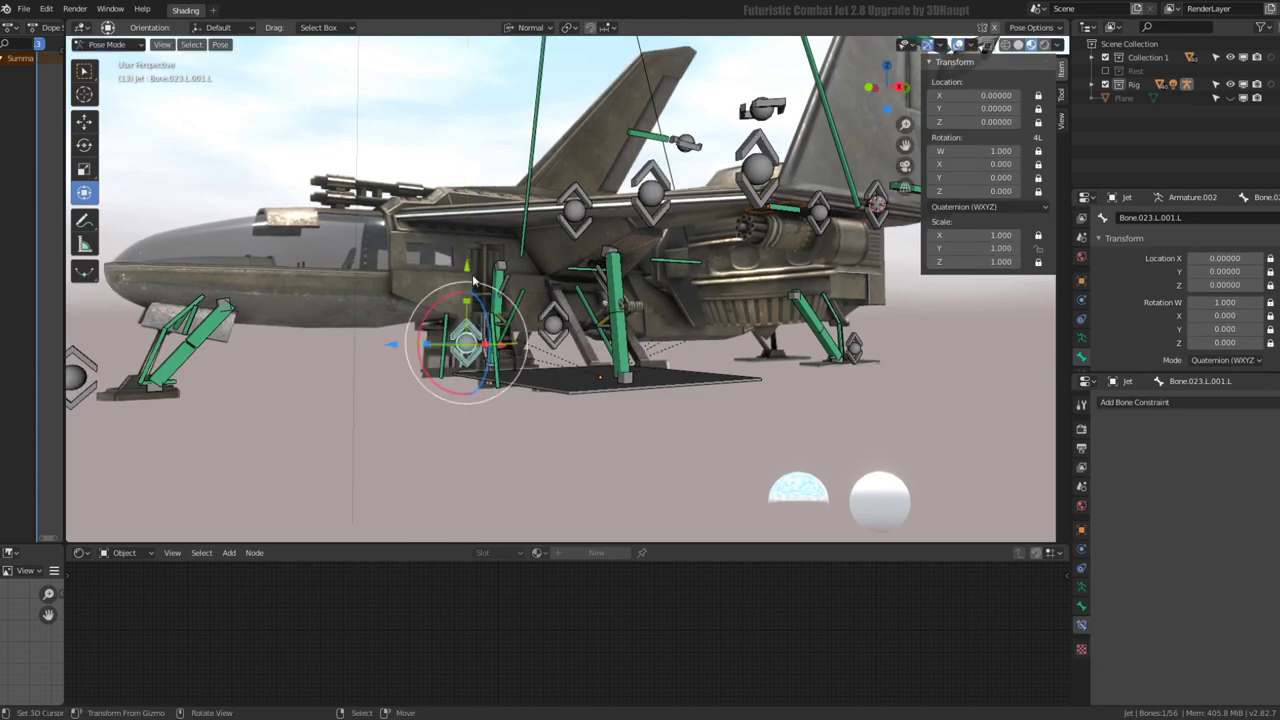
mouse_move(475, 283)
middle_down()
mouse_move(380, 349)
mouse_move(305, 378)
middle_up()
click(262, 375)
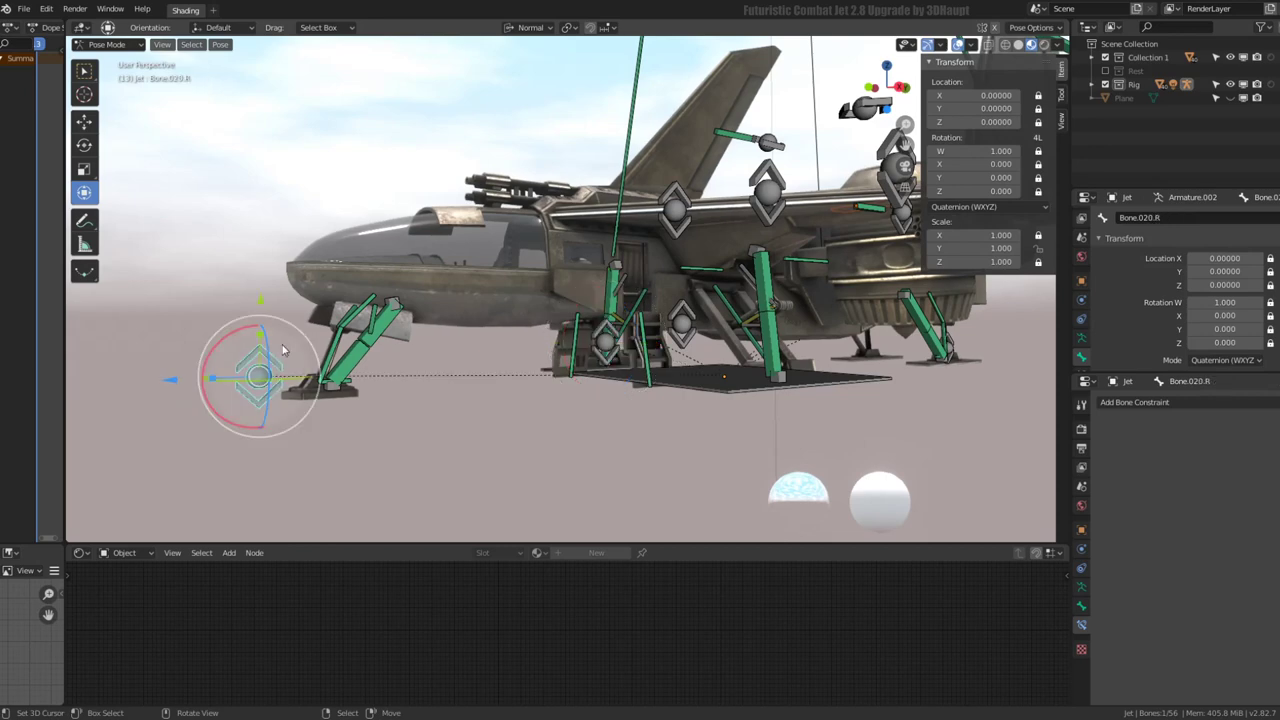
key(s)
key(y)
key(y)
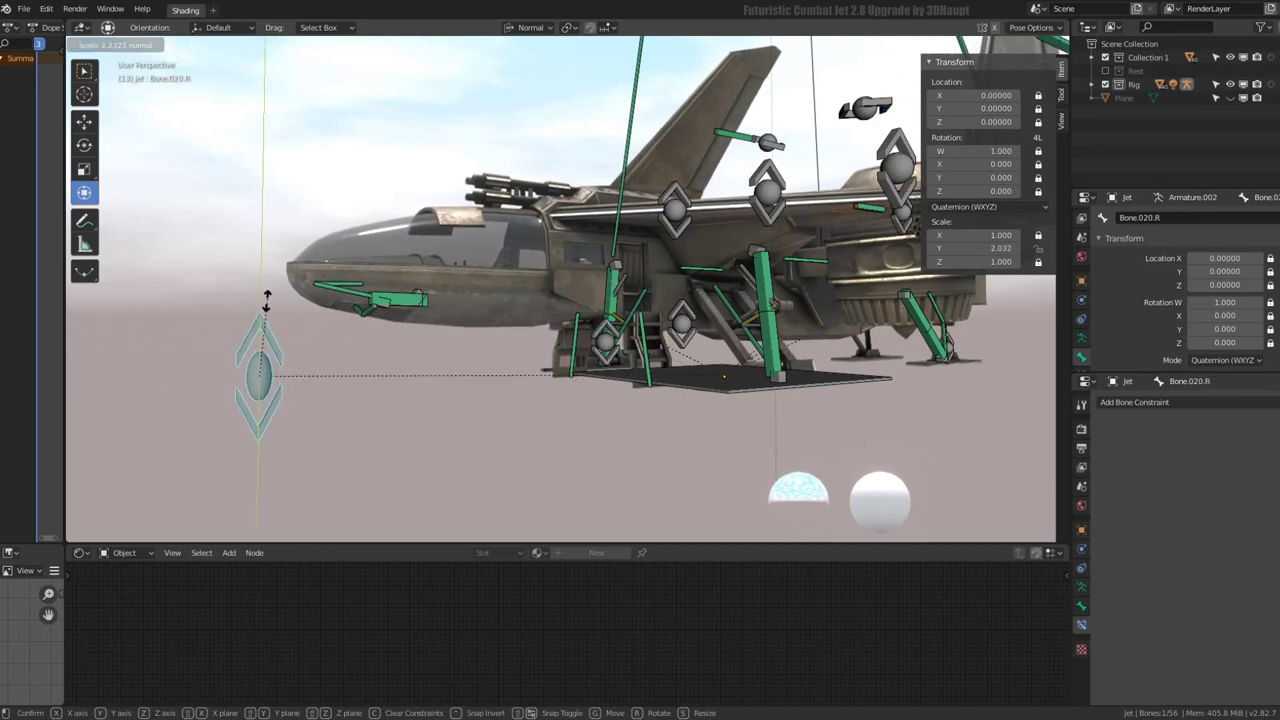
right_click(257, 366)
mouse_move(257, 366)
middle_down()
mouse_move(597, 297)
mouse_move(742, 332)
mouse_move(791, 361)
middle_up()
click(880, 355)
middle_drag(880, 355, 808, 363)
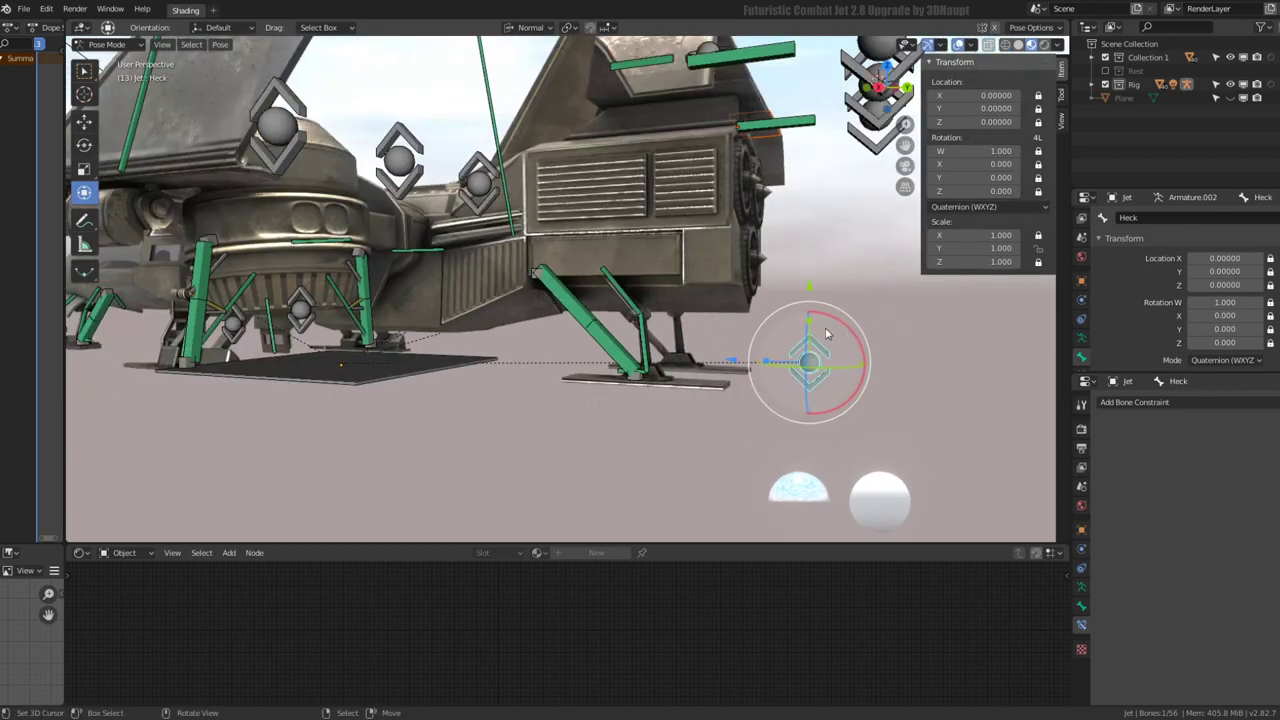
key(s)
key(y)
key(y)
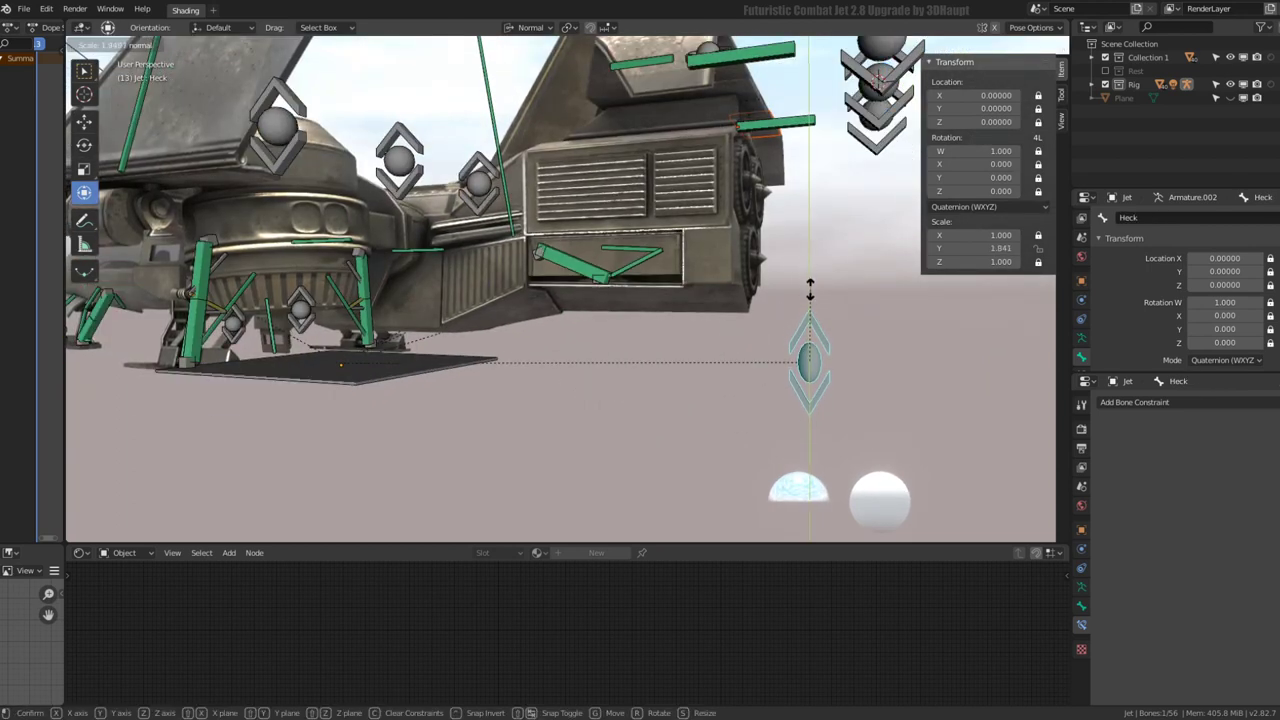
key(Escape)
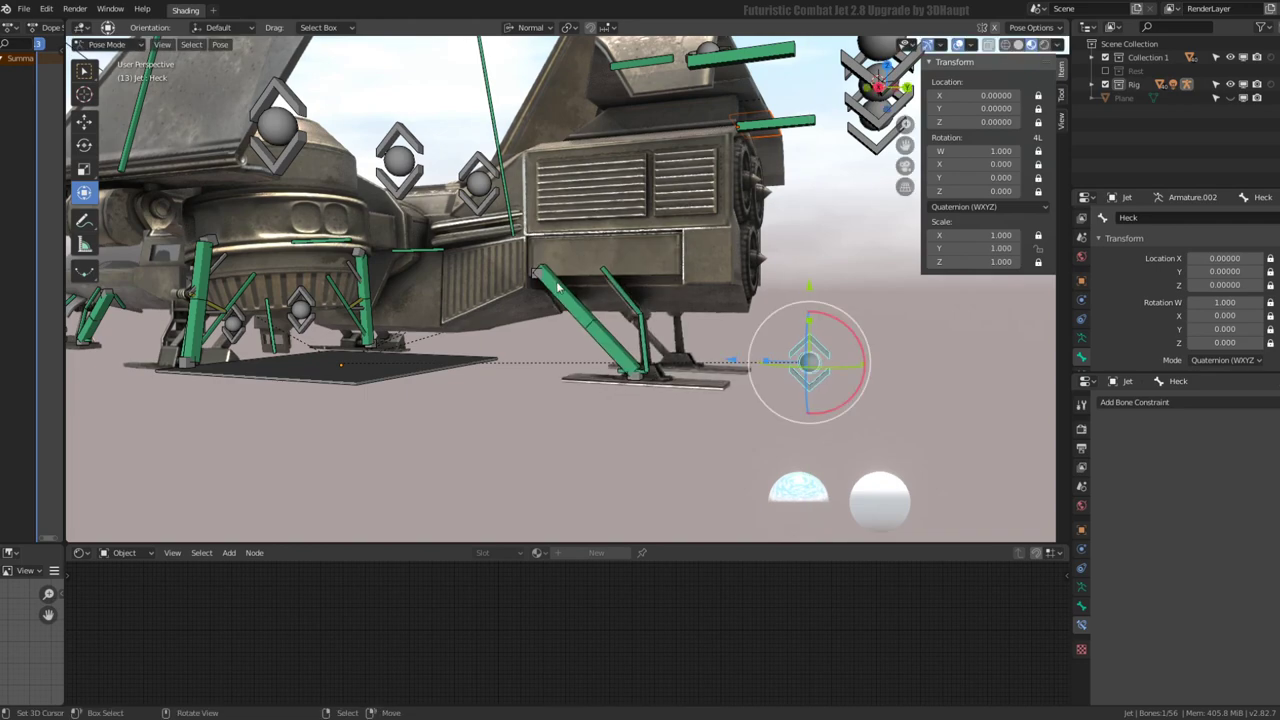
middle_drag(801, 283, 610, 230)
Select all bones of the jet rig
click(610, 230)
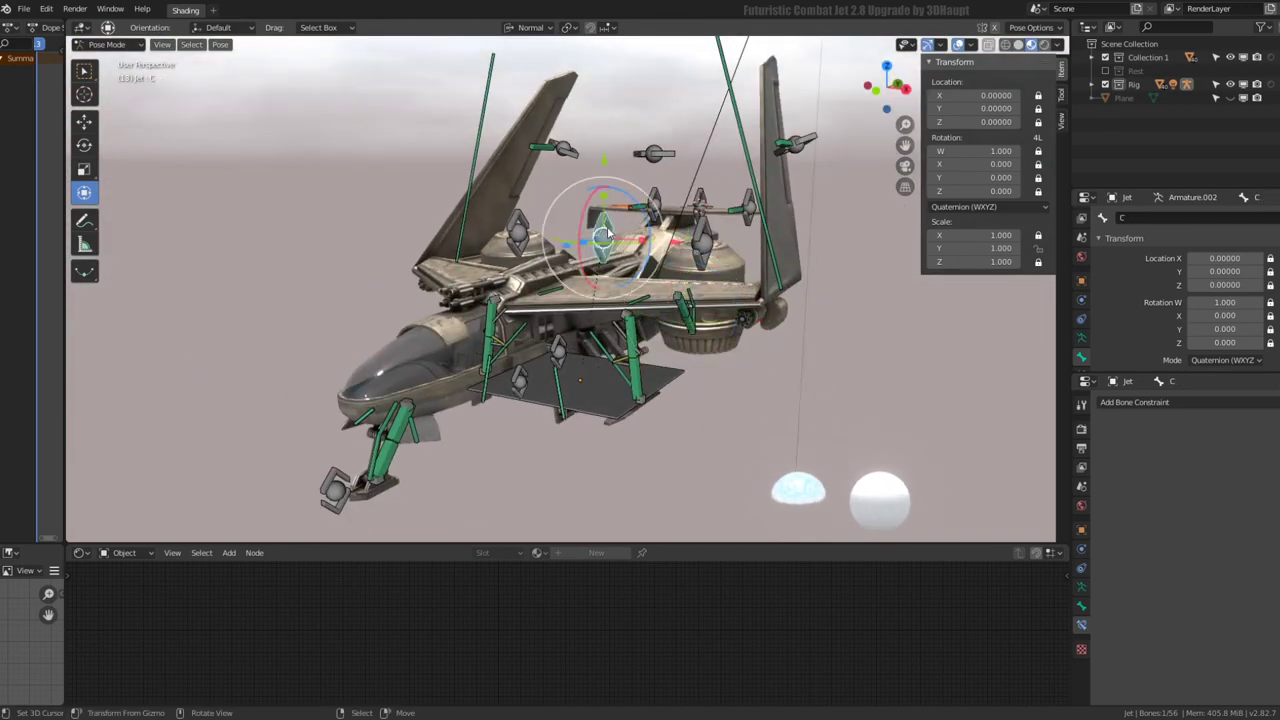
mouse_move(651, 166)
middle_down()
mouse_move(714, 189)
mouse_move(642, 203)
mouse_move(660, 180)
mouse_move(678, 213)
mouse_move(535, 262)
mouse_move(600, 250)
mouse_move(622, 243)
mouse_move(521, 258)
mouse_move(698, 282)
mouse_move(658, 306)
middle_up()
key(a)
scroll(652, 302, down, 5)
scroll(652, 302, up, 3)
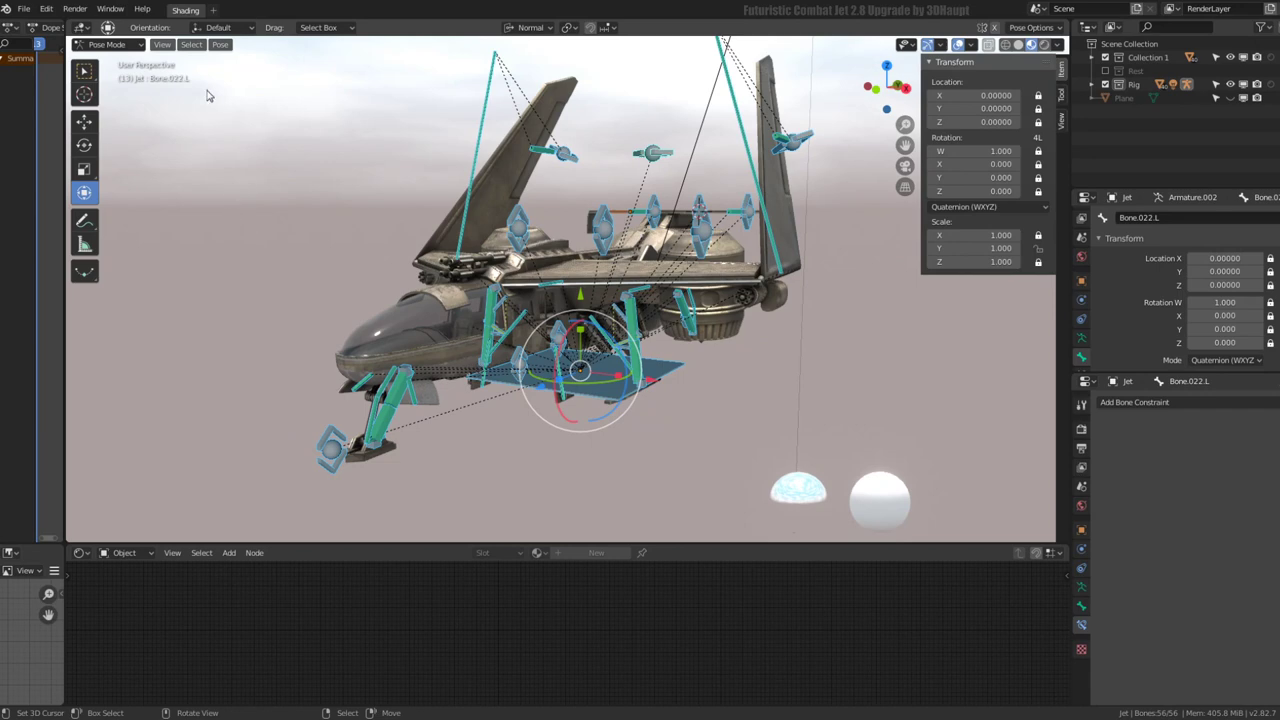
Switch the rig to Object Mode and save the blend file
click(108, 44)
click(100, 58)
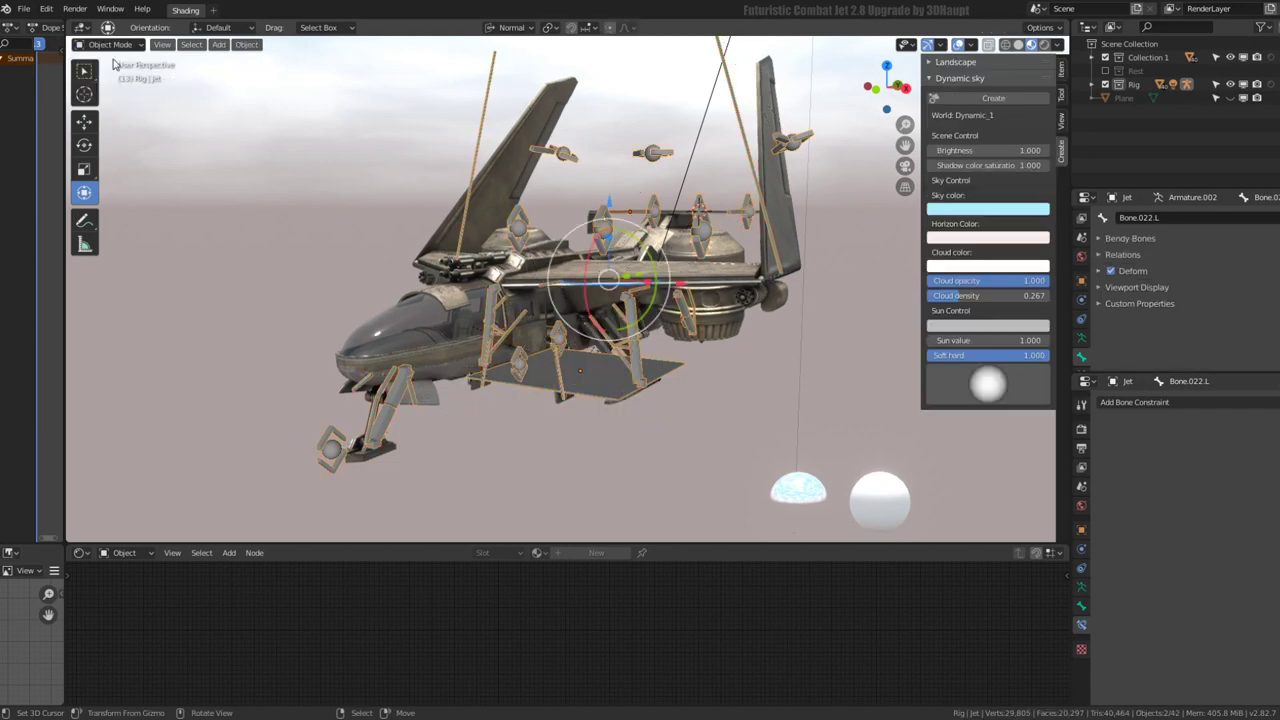
click(22, 8)
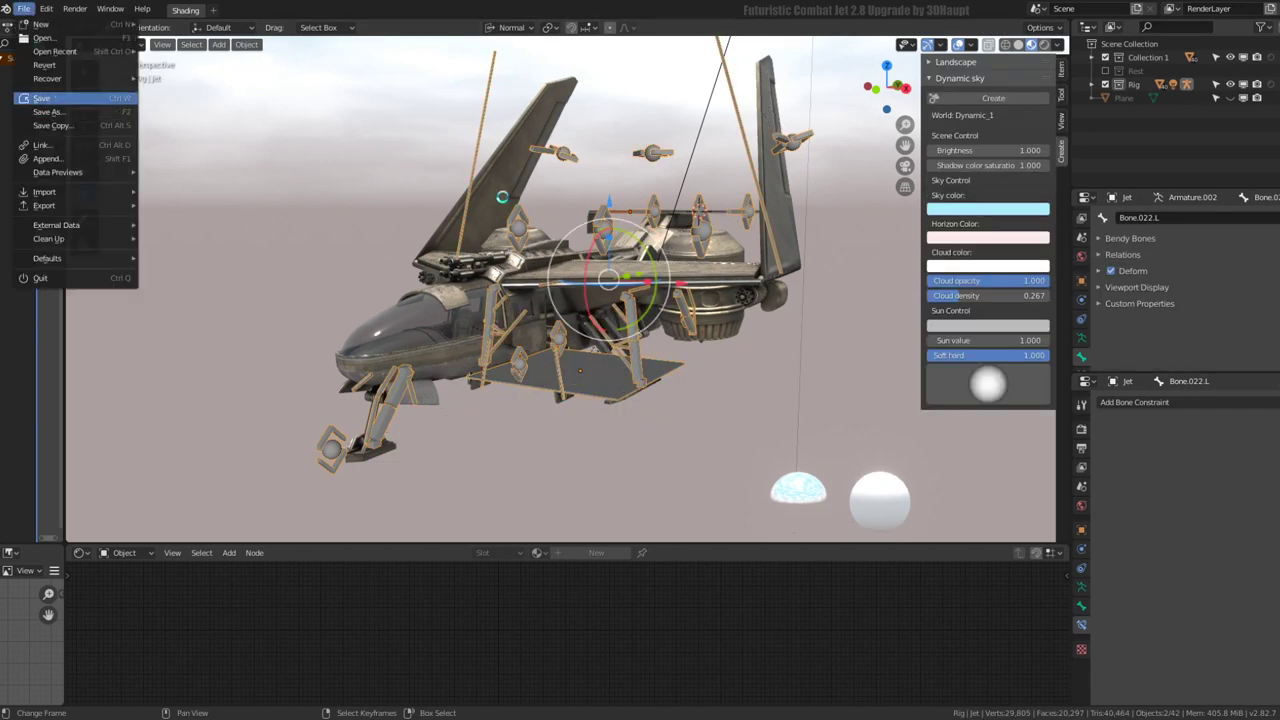
click(40, 98)
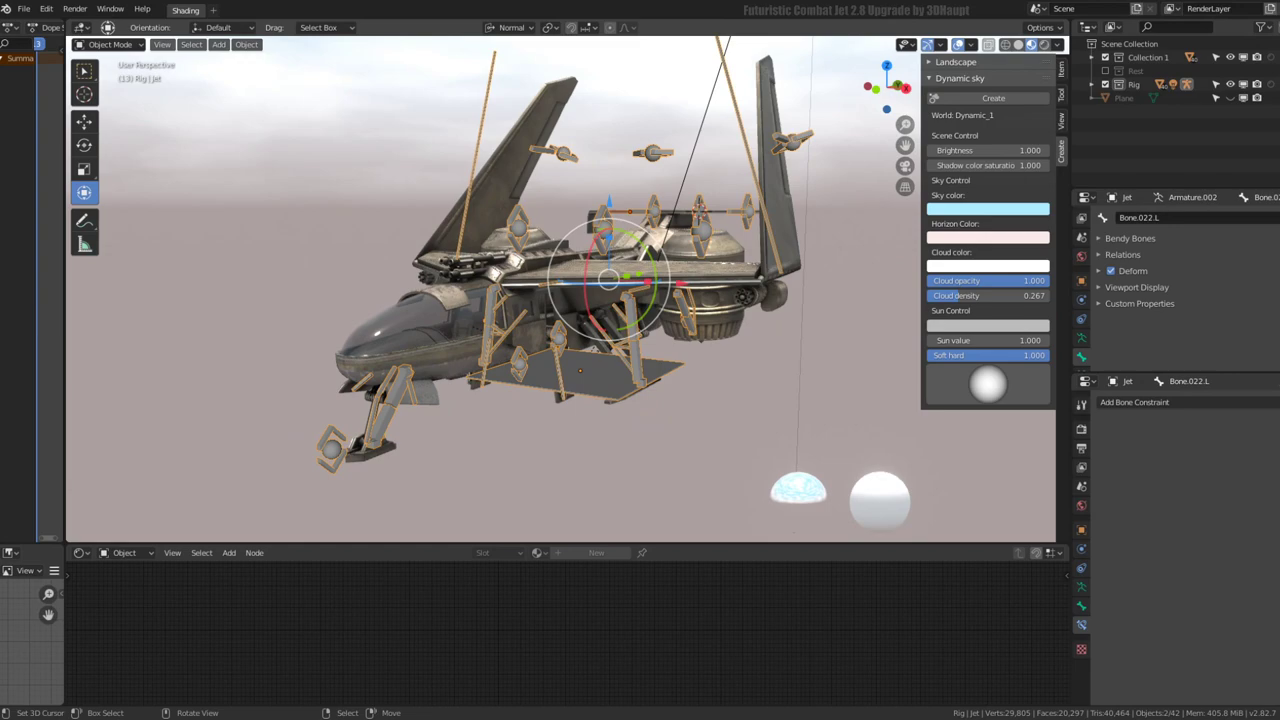